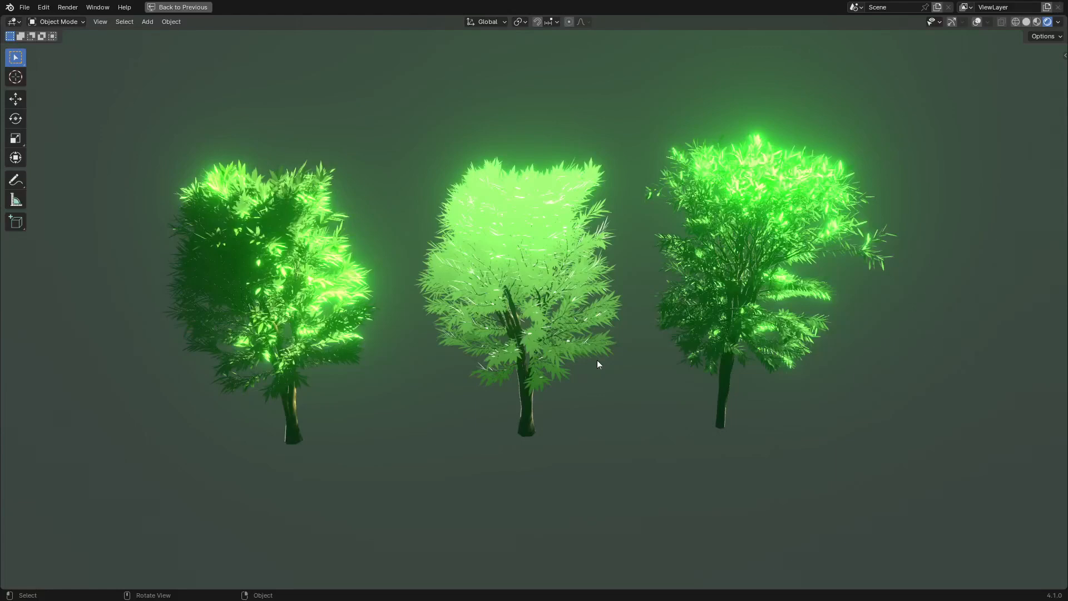
- Start a new file from the General template
middle_click_drag(598, 364, 685, 405)
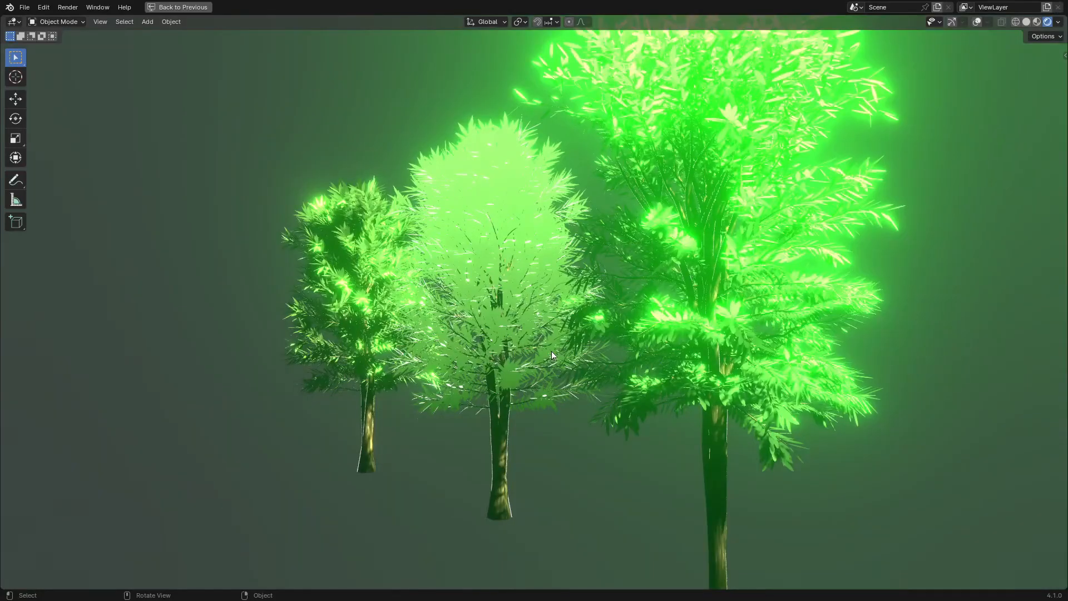
left_click(24, 7)
mouse_move(35, 20)
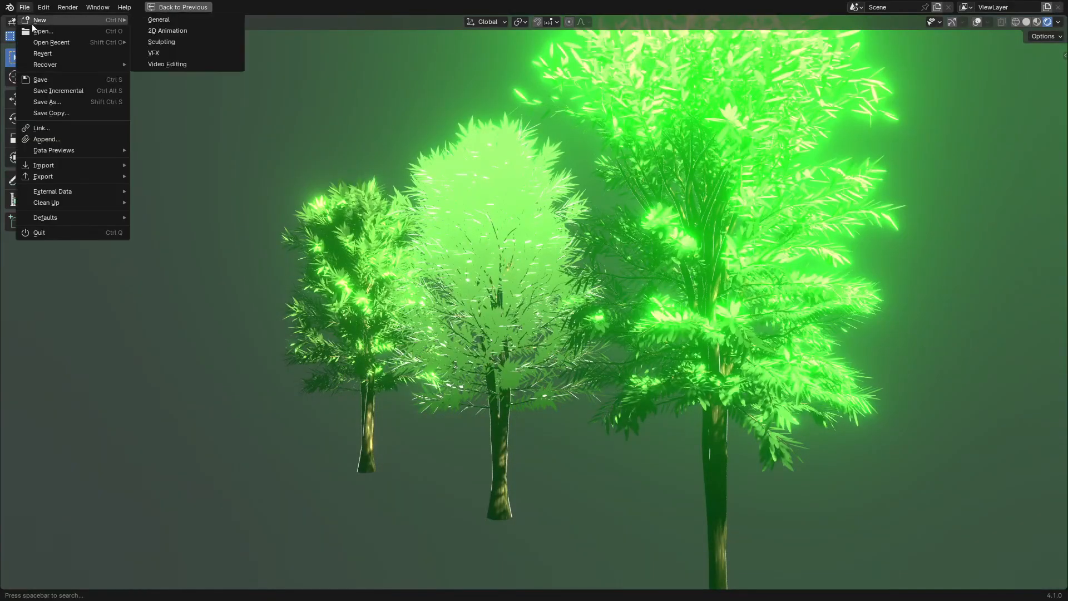
left_click(162, 23)
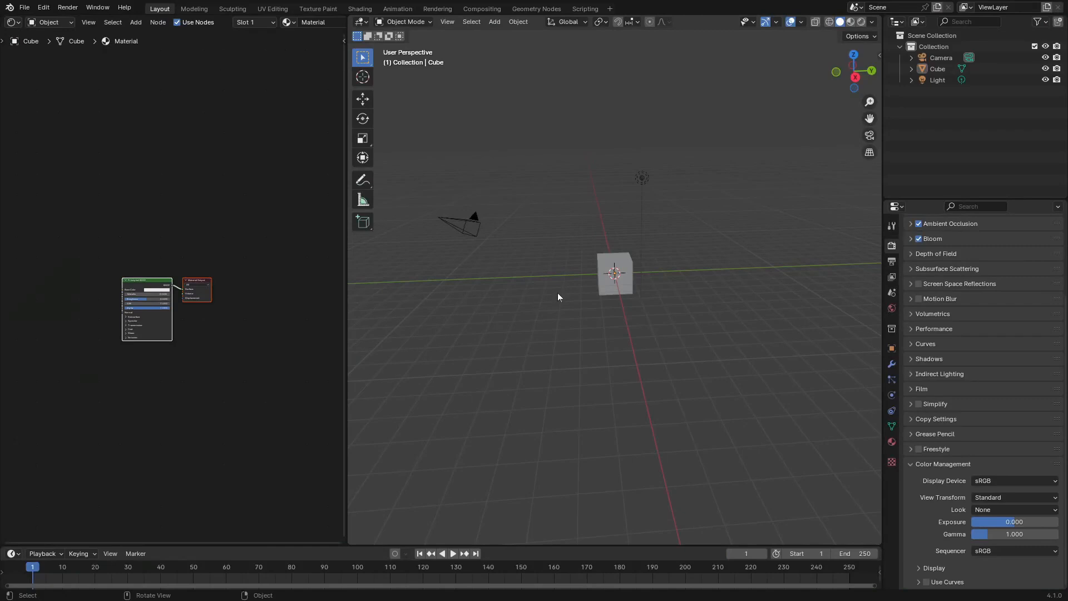
- Delete all the default objects: the camera, cube and light
key("a")
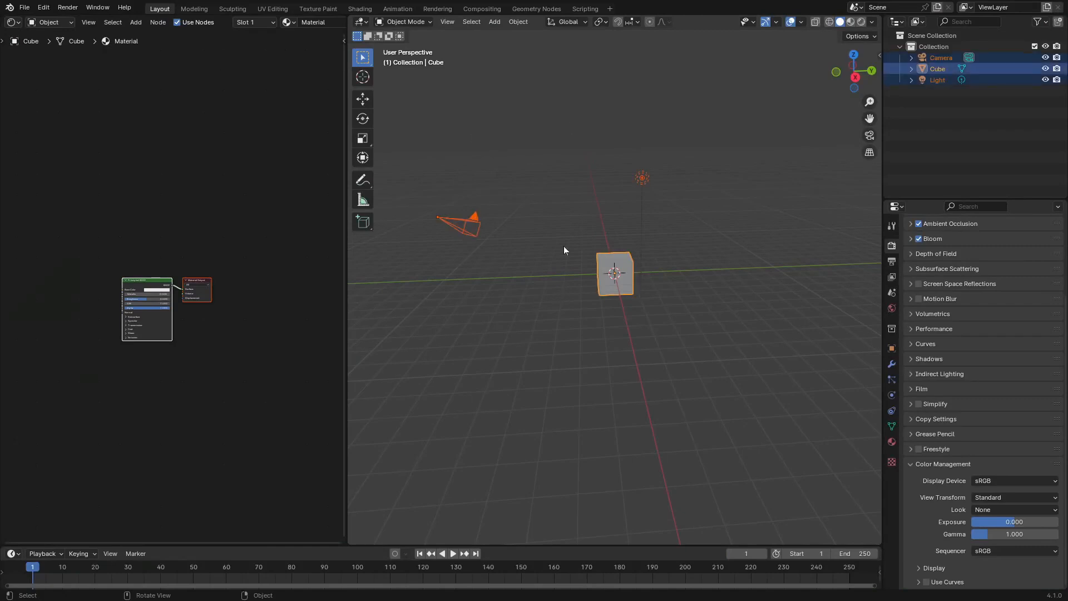
key("x")
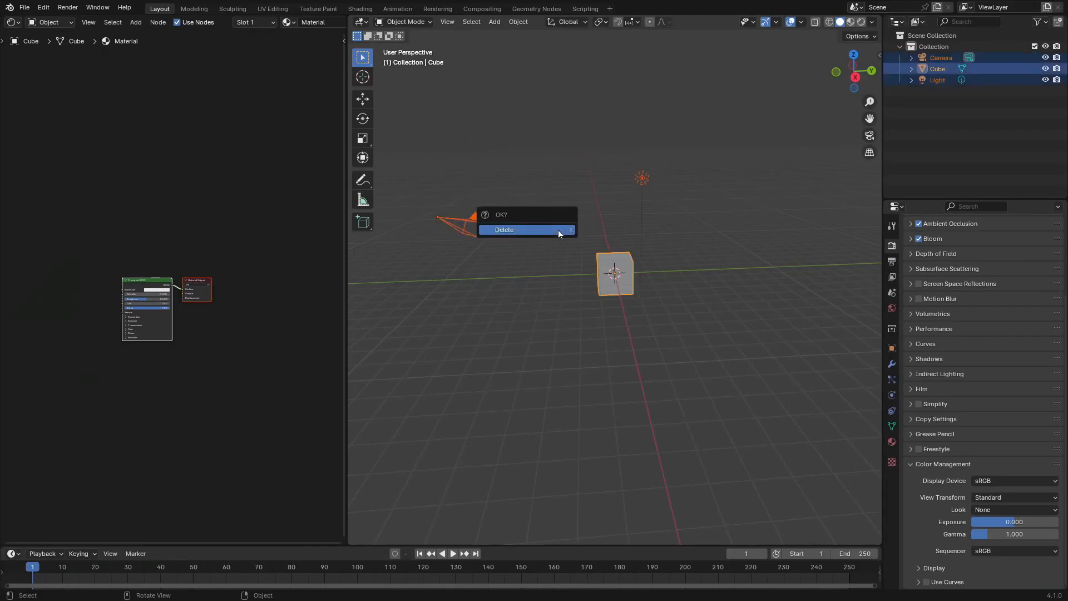
left_click(559, 229)
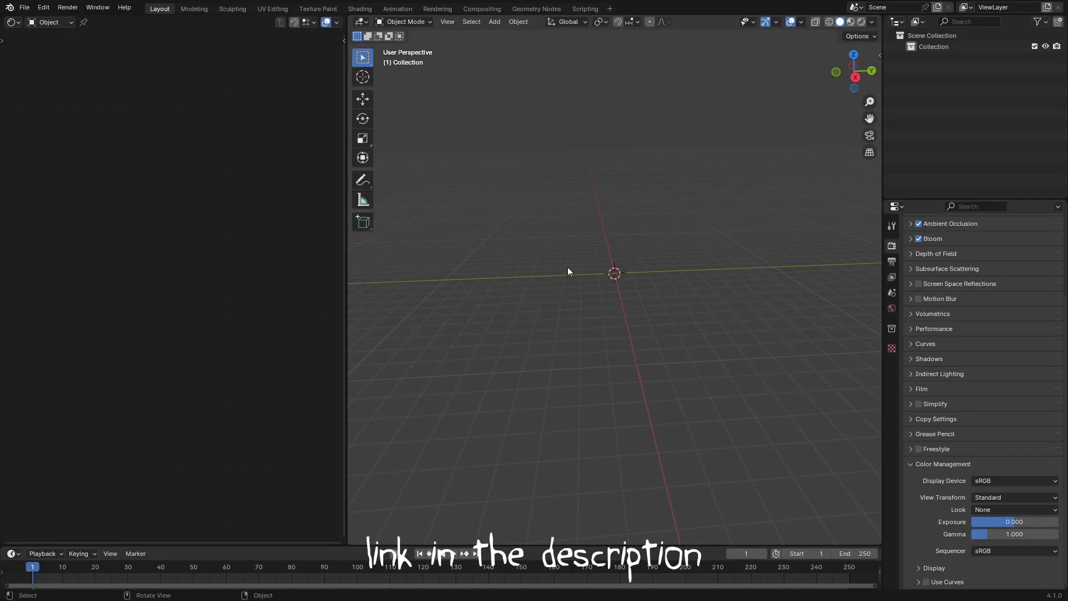
- Open the add-on preferences and search for "sapling" to check the Sapling Tree Gen add-on
left_click(46, 9)
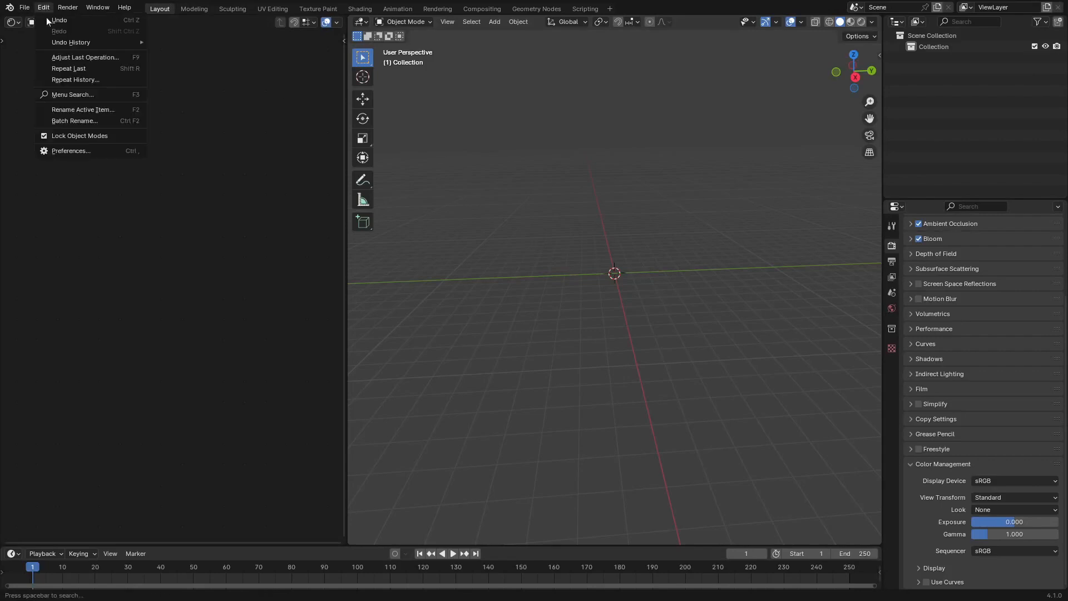
left_click(75, 152)
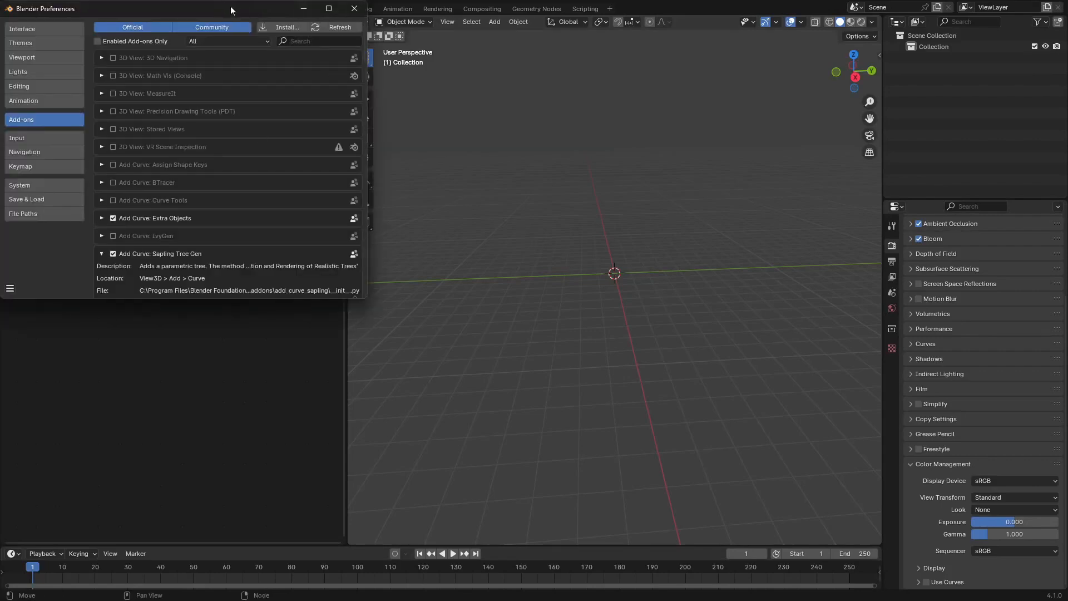
left_click_drag(231, 5, 300, 60)
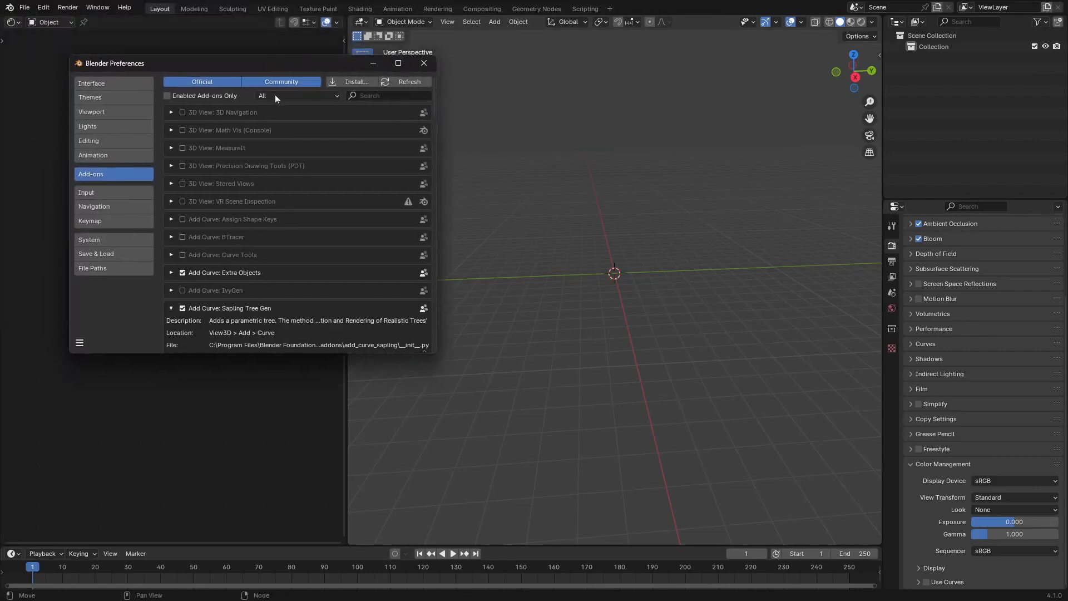
left_click(394, 95)
type("sa")
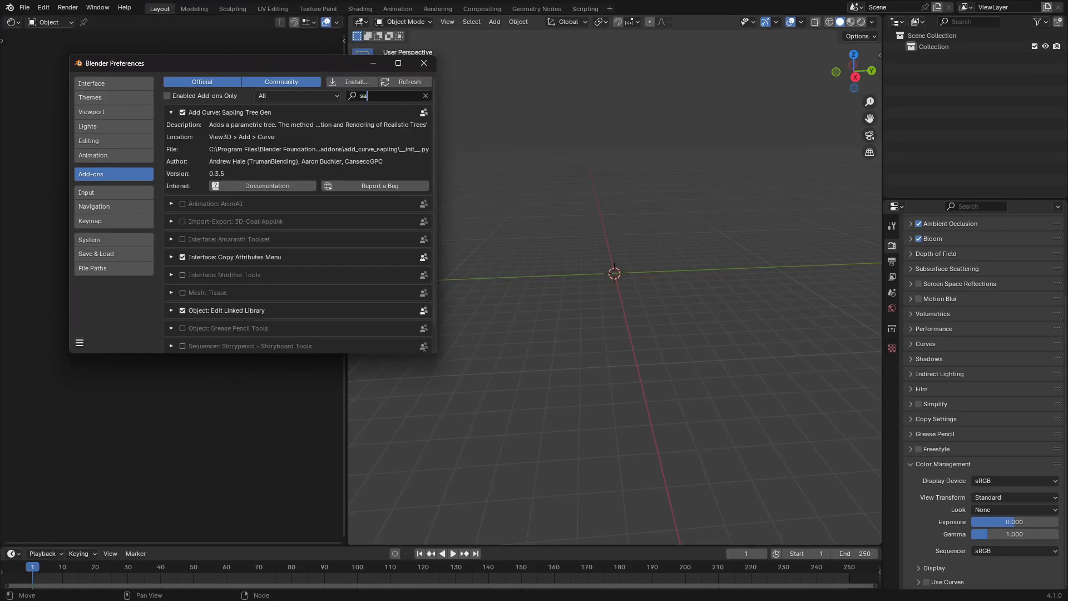
type("pling")
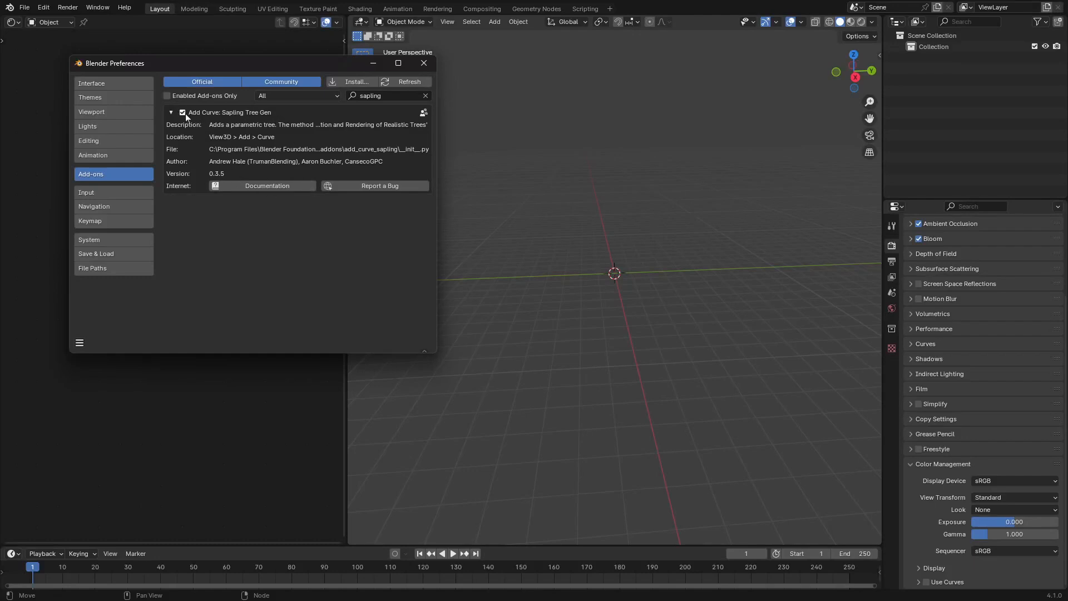
- Save the preferences and close the preferences window
left_click(82, 342)
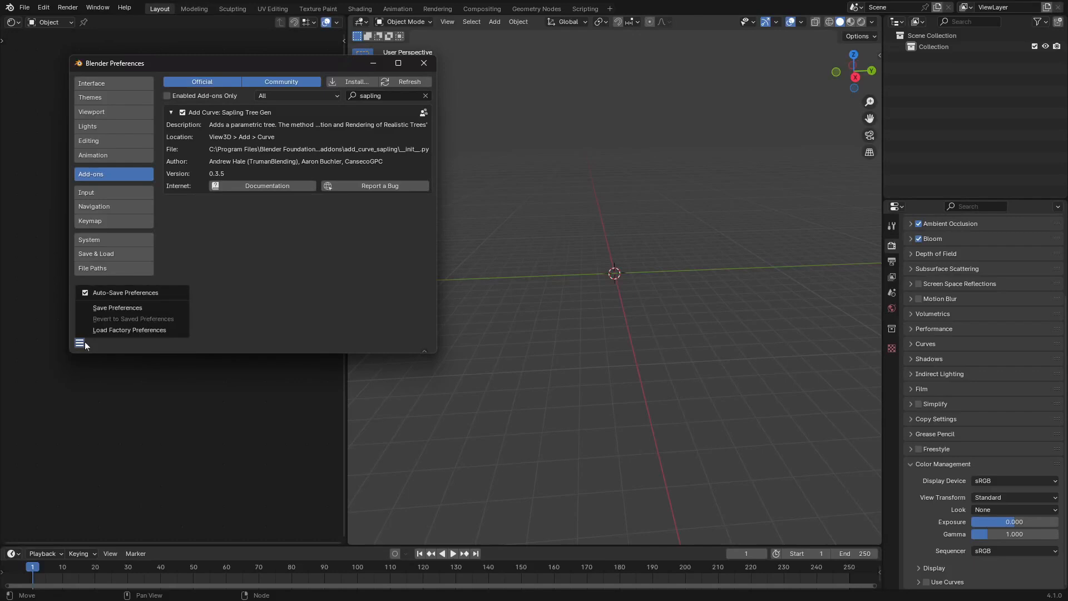
left_click(114, 309)
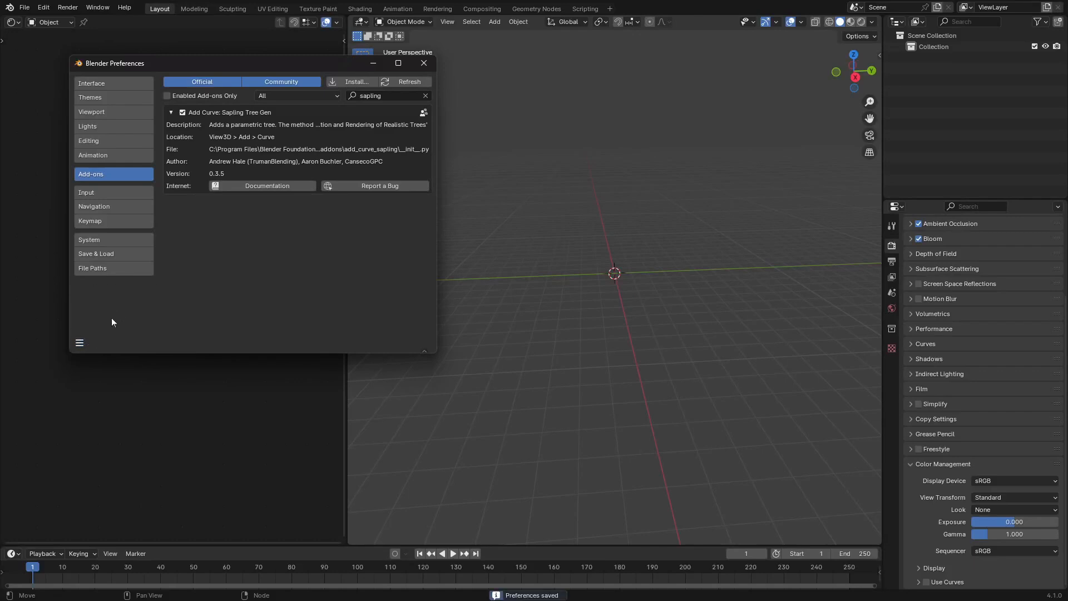
left_click(80, 343)
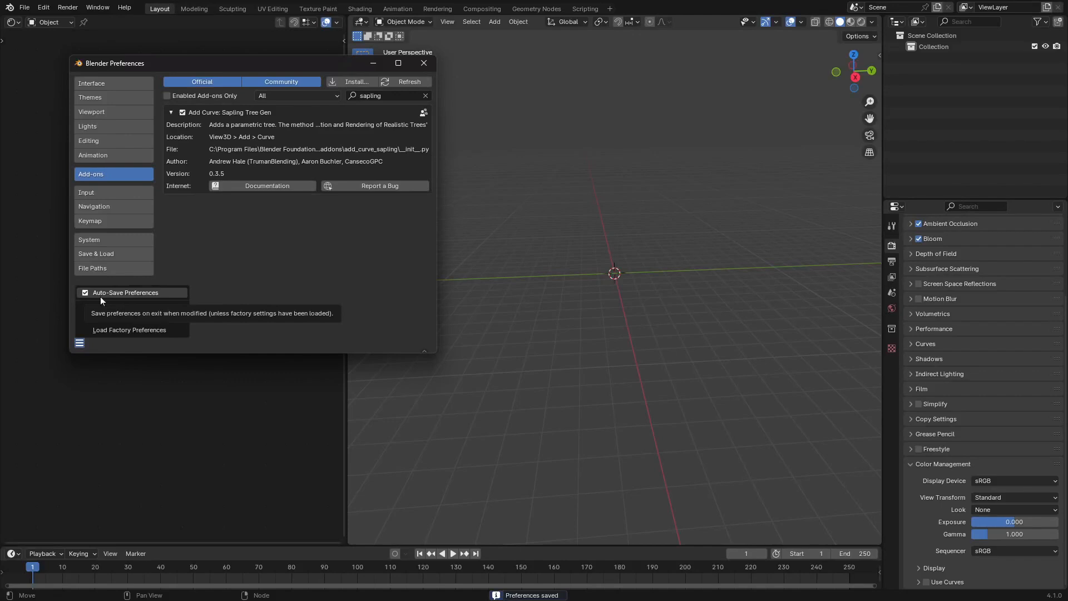
left_click(424, 64)
- Maximize the 3D viewport to fill the whole window
middle_click_drag(619, 249, 615, 263, "shift")
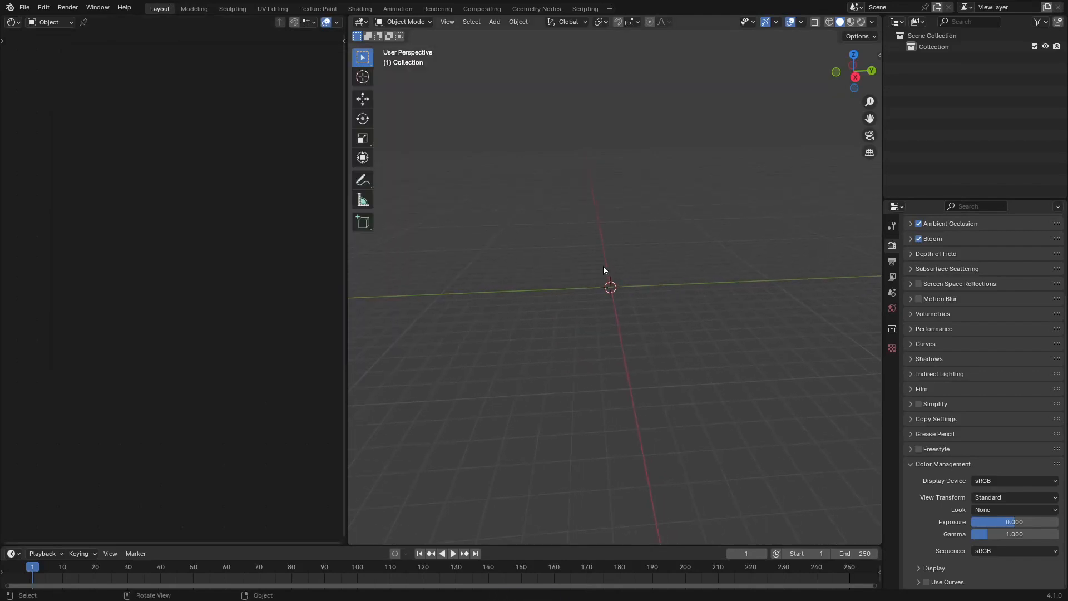
key("ctrl")
key("ctrl+space")
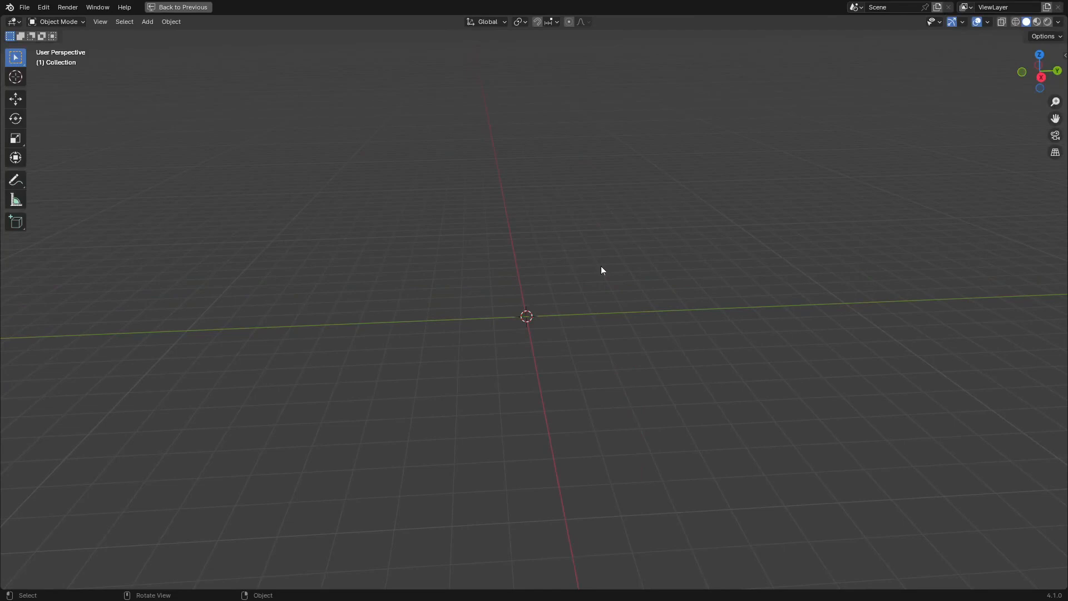
- Add a default Sapling Tree Gen curve tree at the origin
key("shift+a")
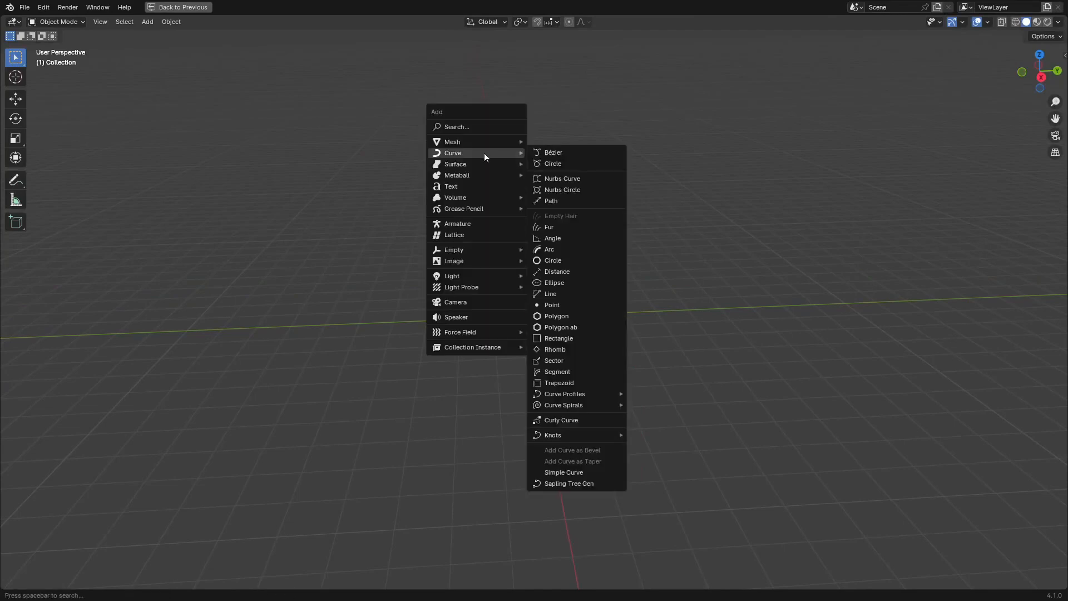
left_click(566, 484)
scroll(576, 397, "up", 5)
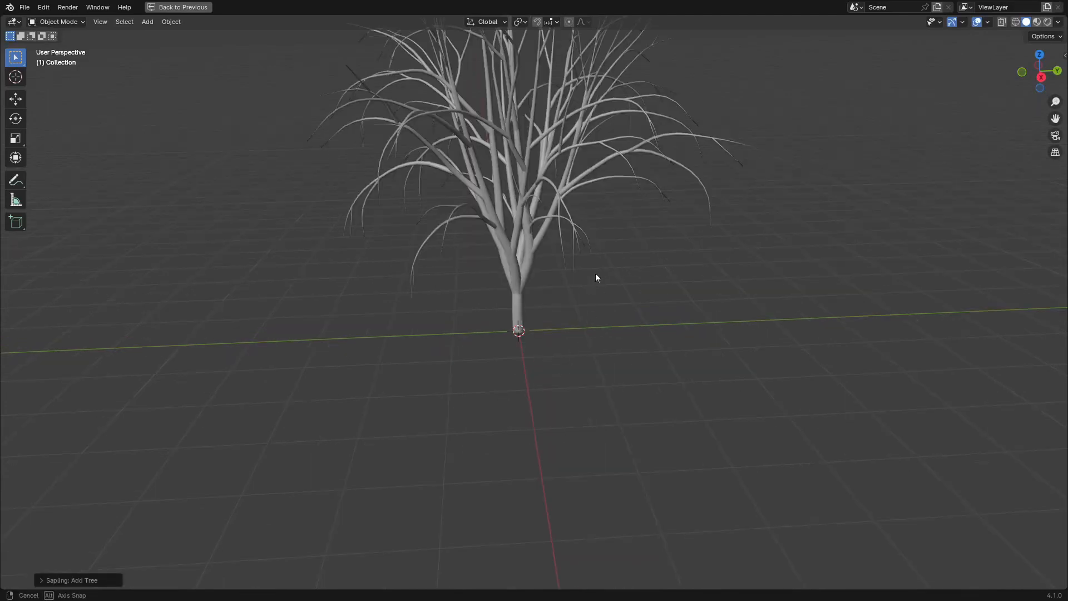
middle_click_drag(597, 240, 610, 371, "shift")
middle_click_drag(611, 372, 607, 386)
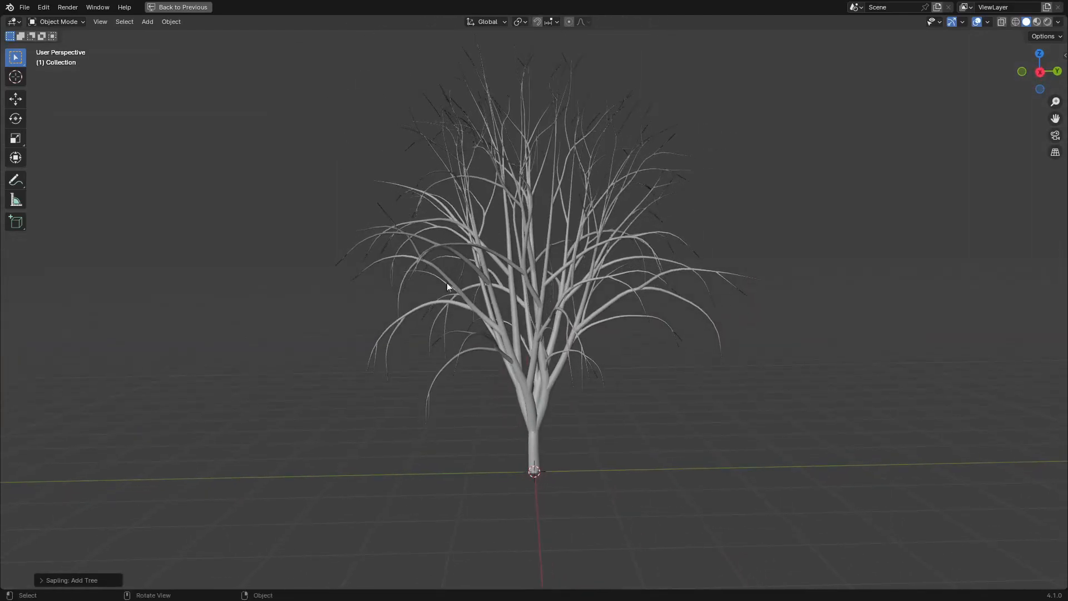
left_click(675, 175)
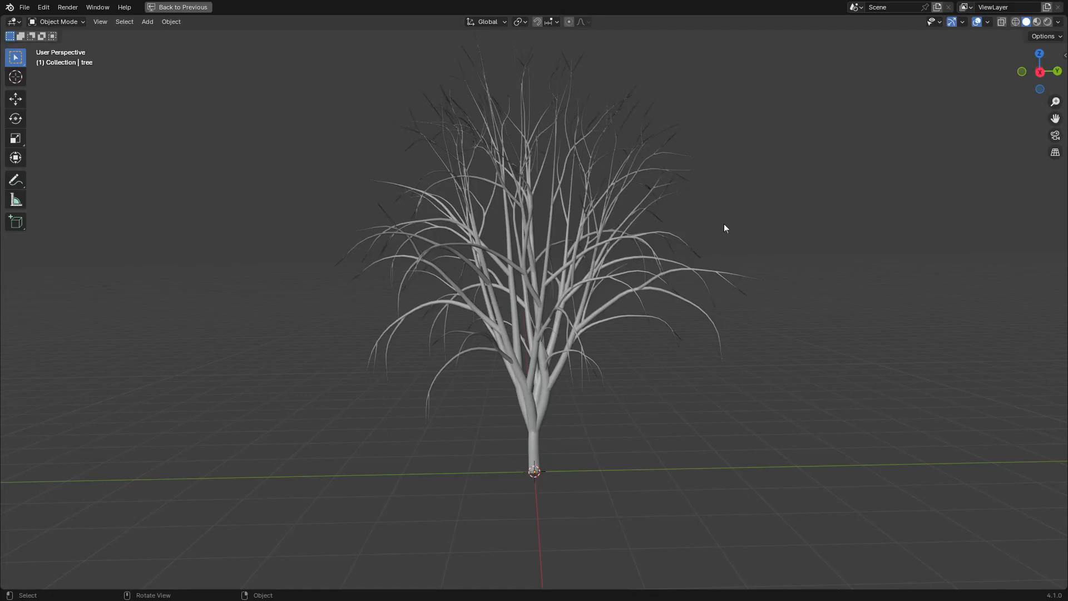
- Reopen the tree's creation settings and delete the default tree
key("F9")
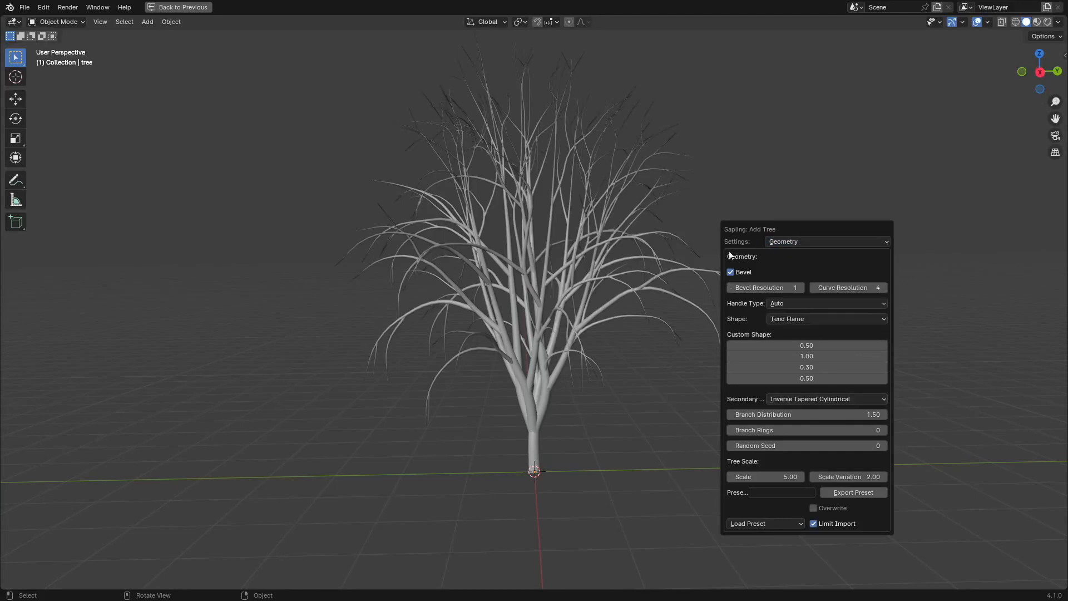
key("x")
left_click(589, 448)
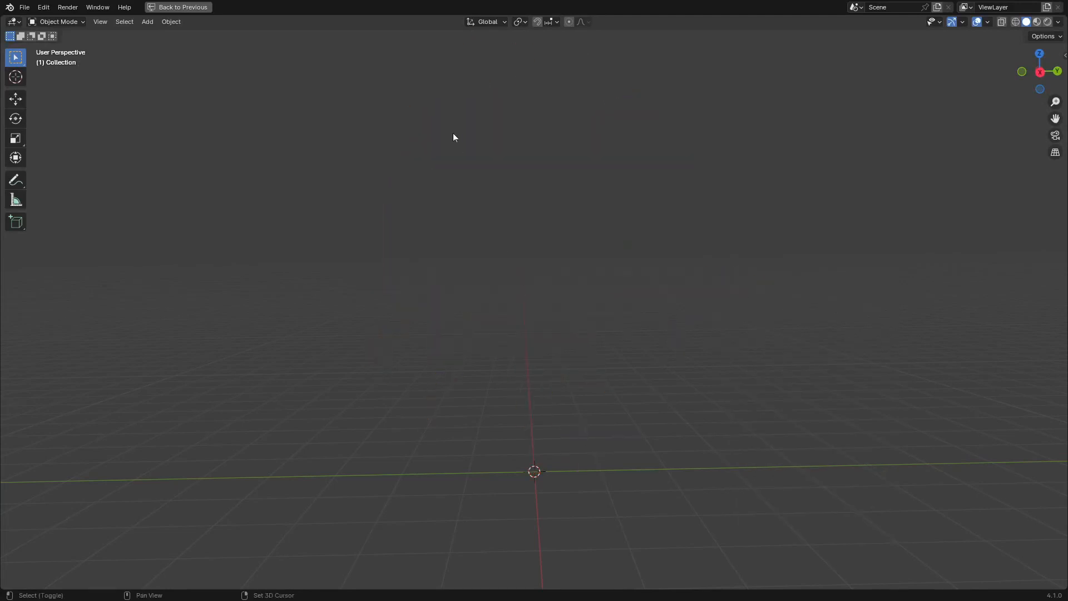
- Add a new Sapling Tree Gen tree and expand its creation settings
key("shift+a")
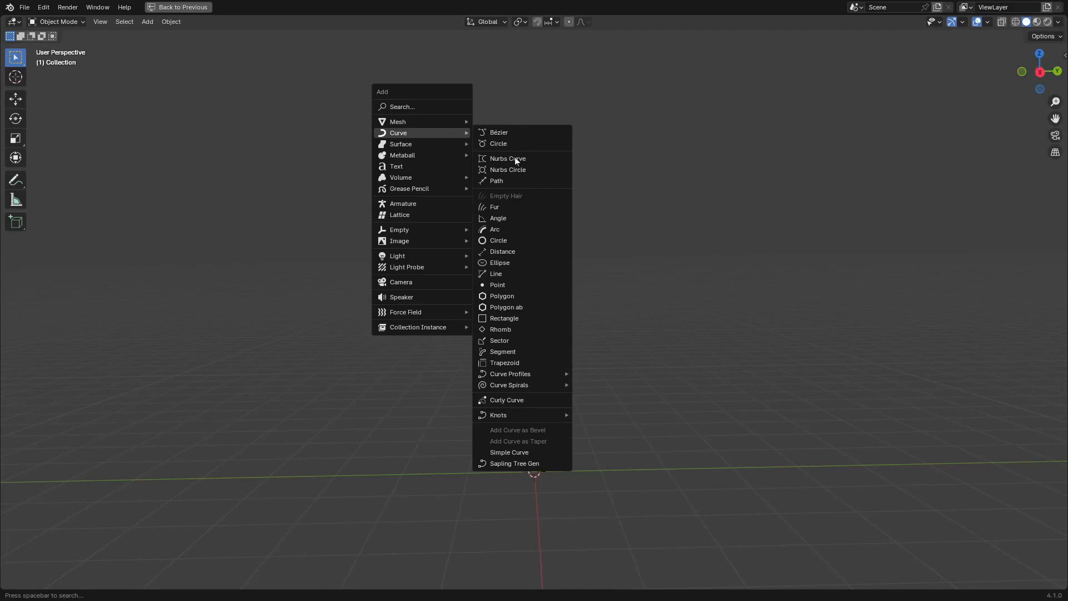
left_click(526, 464)
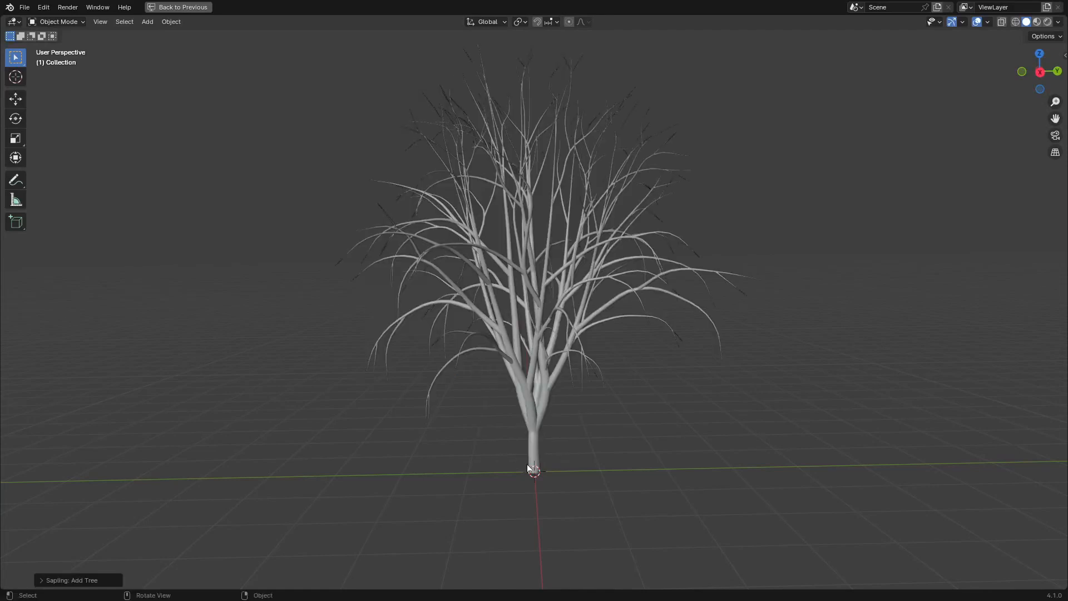
left_click(39, 580)
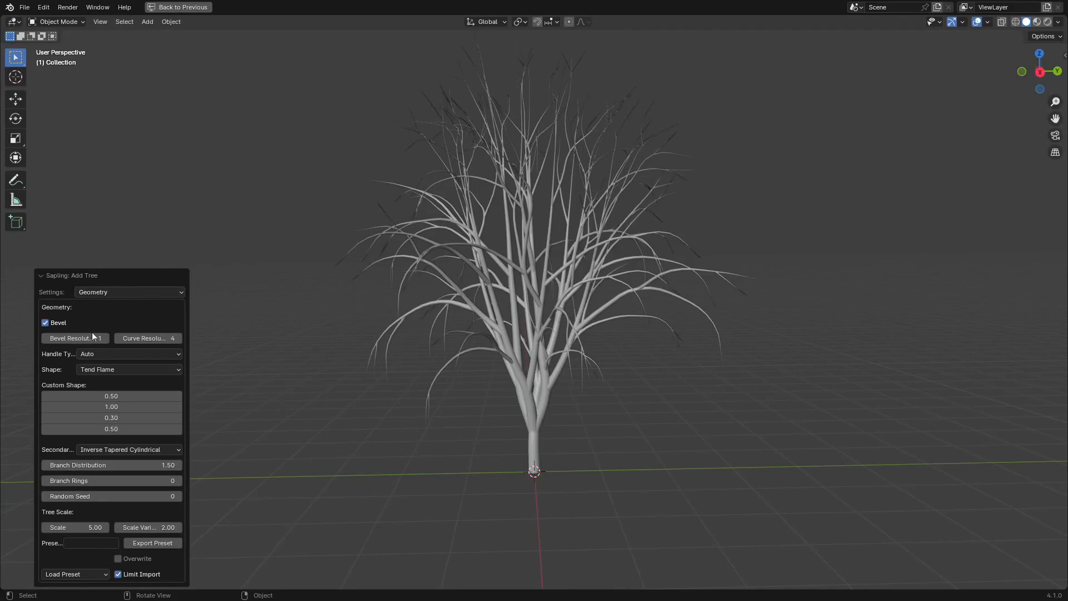
- Load the Anime Tree preset for the sapling and view the resulting tree
left_click(94, 572)
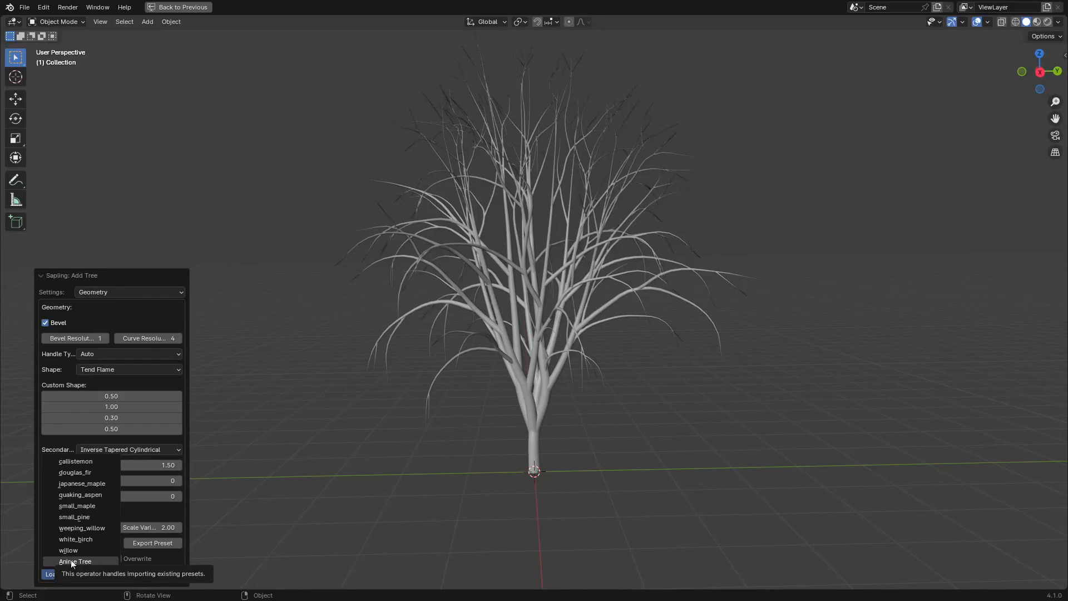
left_click(71, 560)
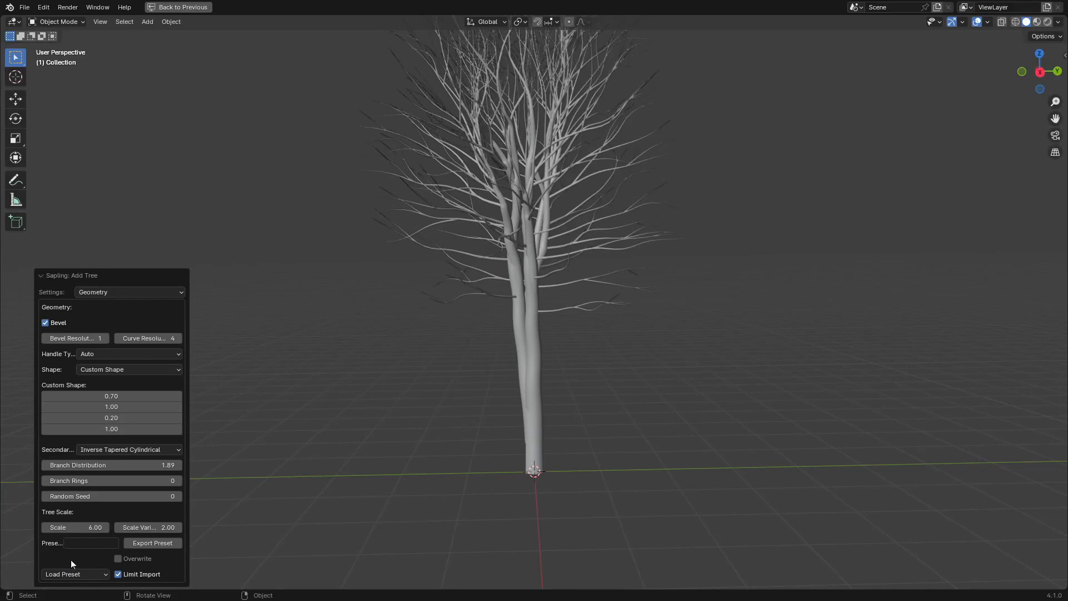
middle_click_drag(536, 272, 587, 344)
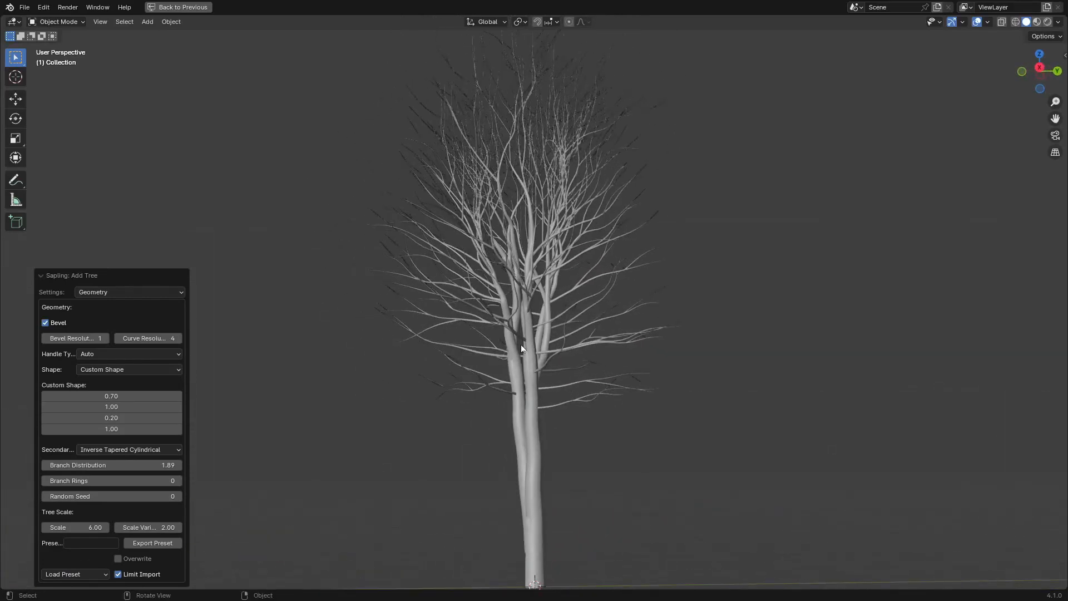
- Load the japanese_maple preset for the sapling tree
left_click(91, 576)
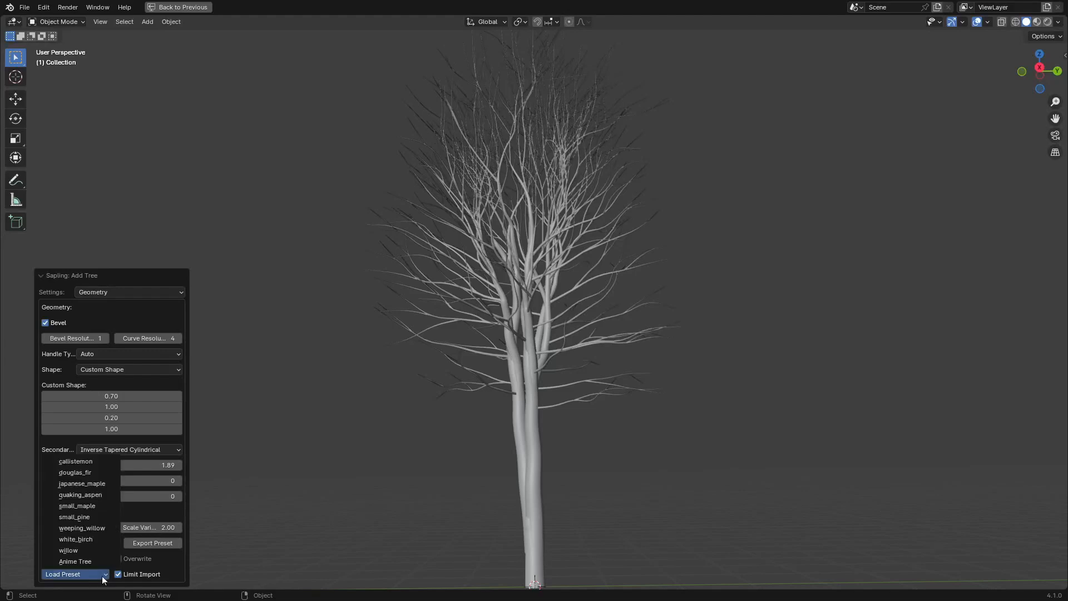
left_click(102, 577)
left_click(67, 576)
left_click(69, 487)
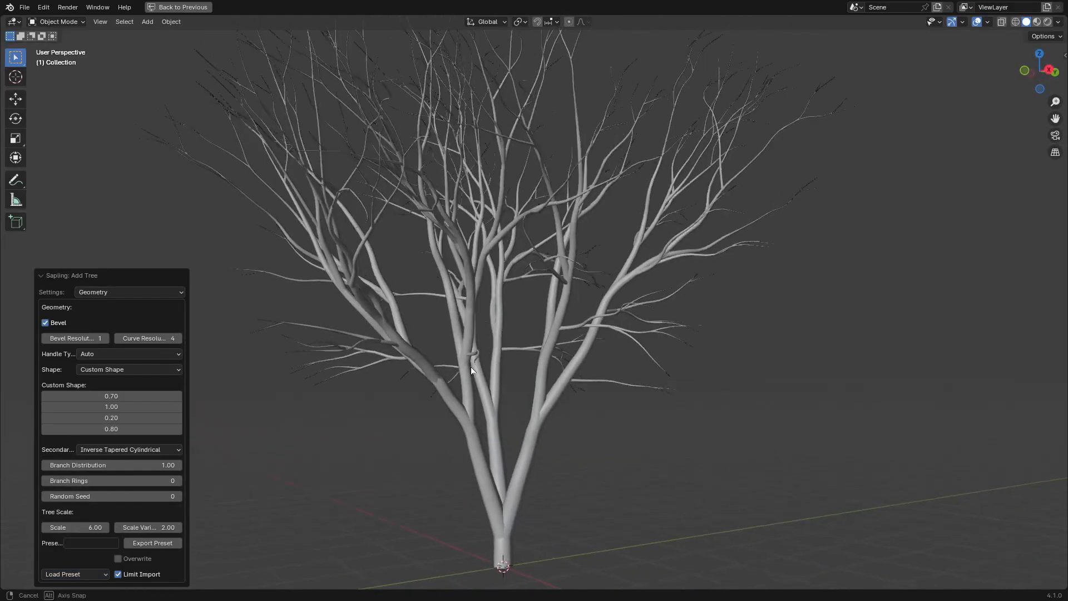
scroll(512, 346, "down", 3)
middle_click_drag(513, 346, 526, 418)
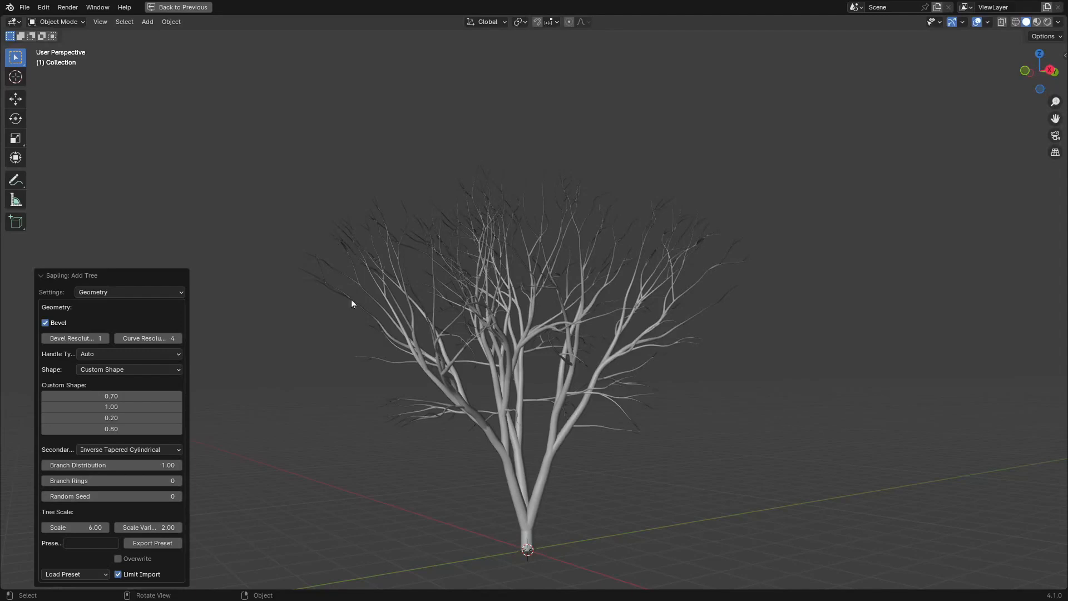
- Try a curve resolution of 2 on the tree, inspect the branches, and set it back to 4
left_click(118, 338)
scroll(413, 389, "up", 5)
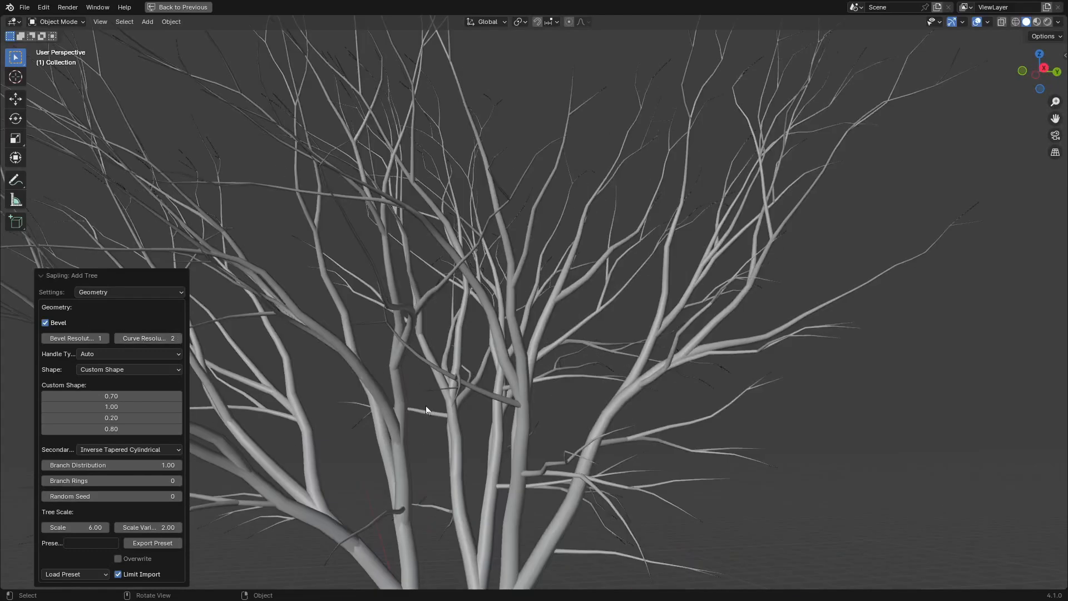
middle_click_drag(426, 406, 465, 309)
scroll(464, 305, "down", 6)
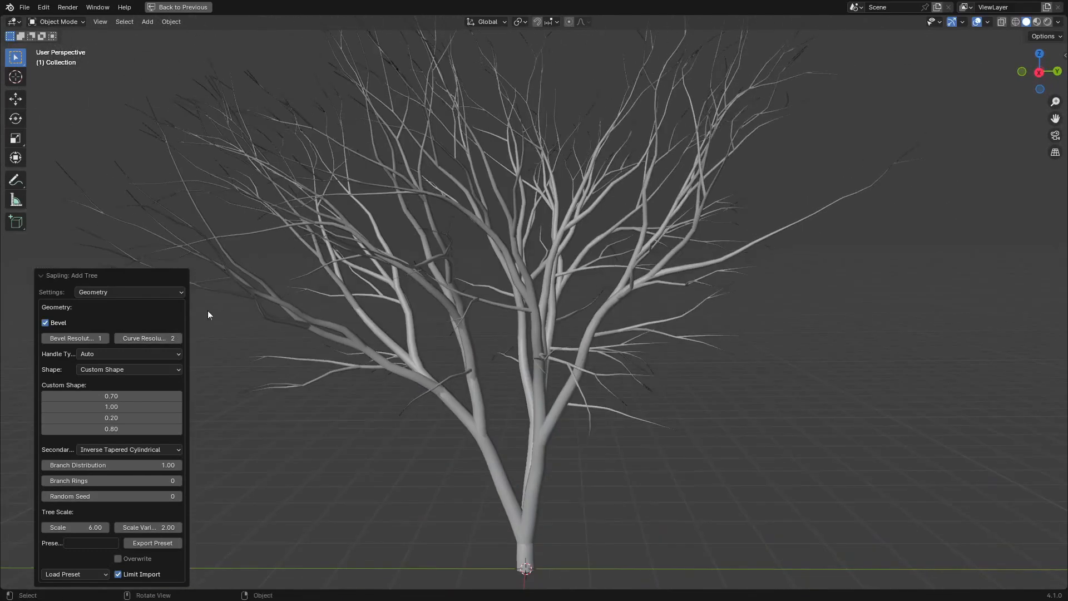
left_click(179, 342)
left_click(179, 342)
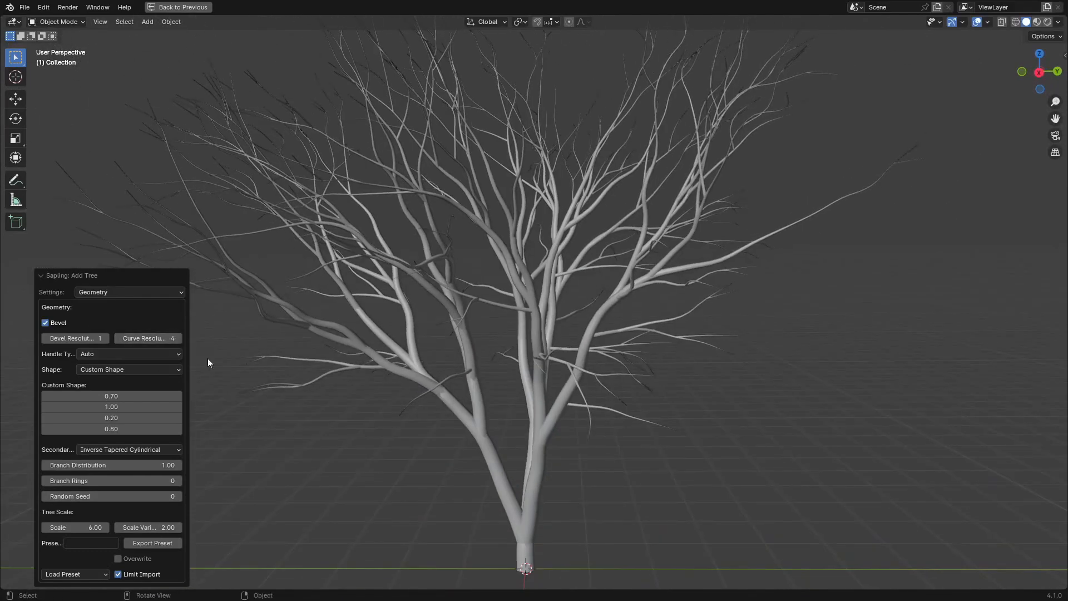
- Set the tree's curve resolution to 2
left_click(118, 338)
left_click(117, 339)
scroll(379, 329, "up", 3)
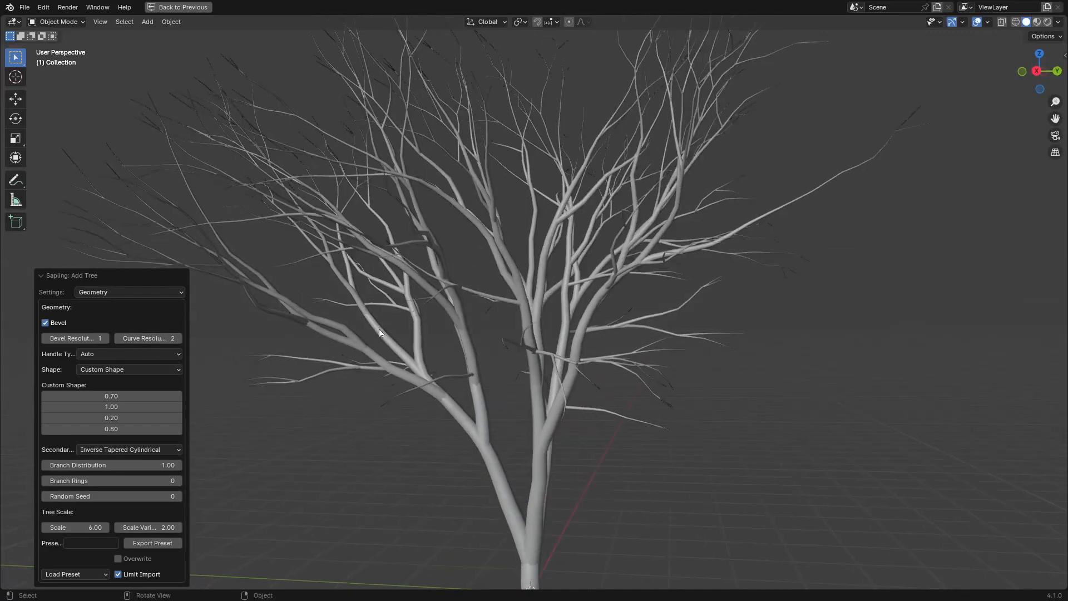
- Inspect the tree's branch geometry in wireframe display and return to solid shading
key("shift+z")
mouse_move(458, 335)
middle_mouse_down()
mouse_move(405, 348)
mouse_move(424, 310)
mouse_move(503, 361)
mouse_move(513, 432)
middle_mouse_up()
key("shift+z")
mouse_move(445, 443)
middle_mouse_down()
mouse_move(425, 376)
mouse_move(334, 401)
middle_mouse_up()
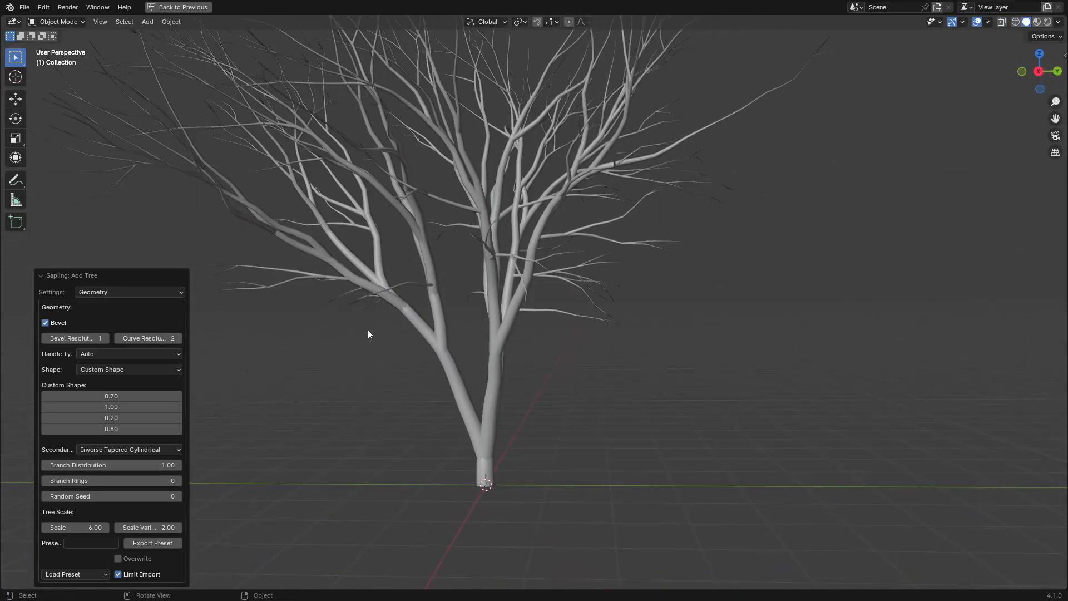
- Set the sapling tree's branch distribution to 1.11, keeping the tree scale at 6.00
scroll(370, 326, "down", 4)
middle_click_drag(369, 328, 369, 371, "shift")
scroll(372, 400, "up", 2)
mouse_move(89, 466)
left_mouse_down()
mouse_move(123, 466)
mouse_move(101, 466)
left_mouse_up()
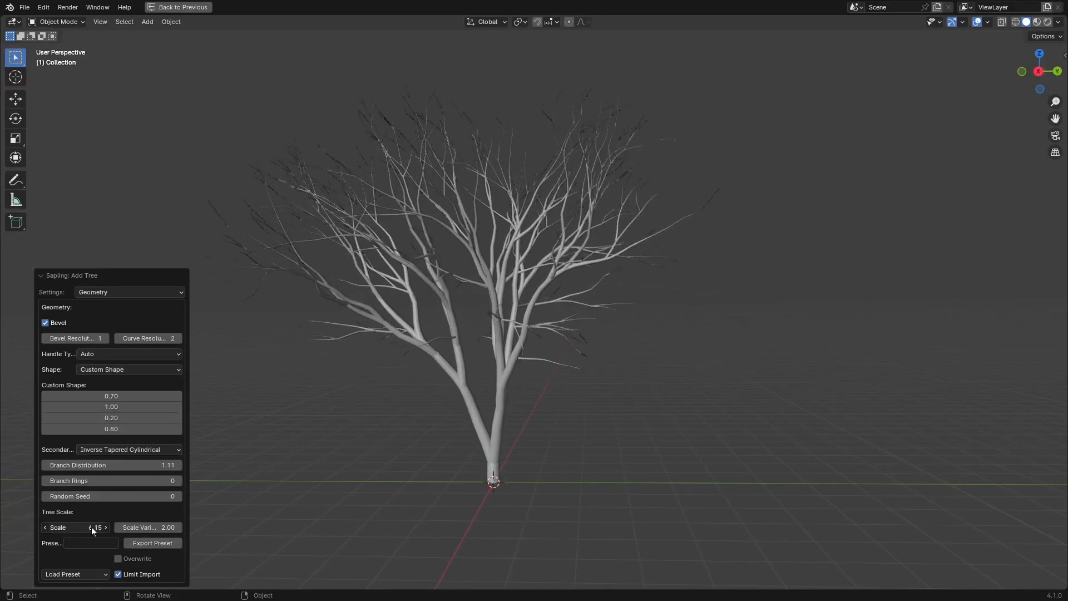
middle_click_drag(439, 398, 471, 391)
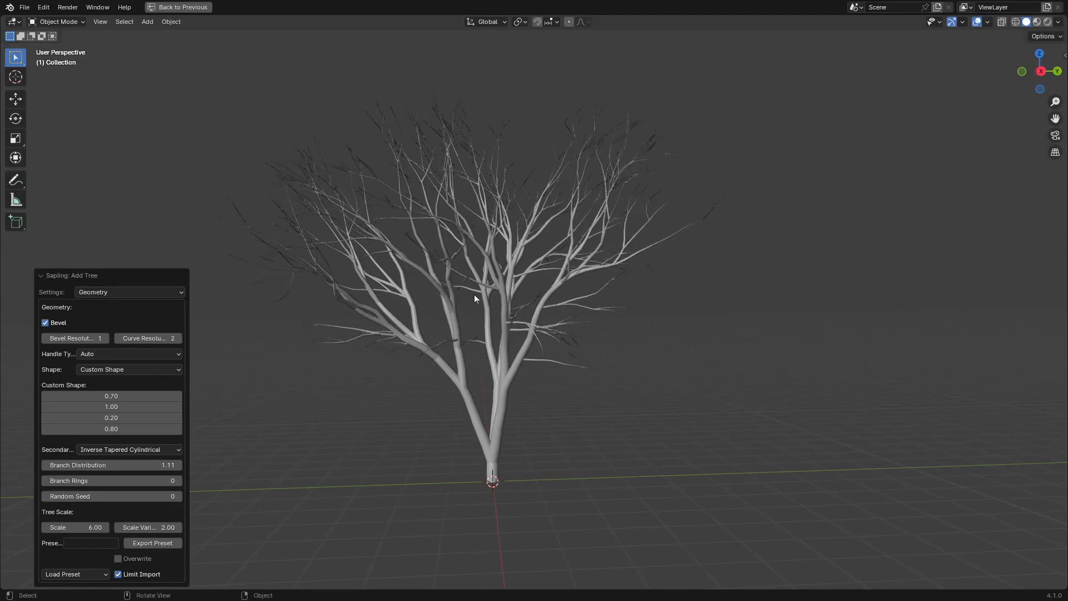
- Open the sapling's Branch Radius settings and set the root flare to 1.79
left_click(150, 291)
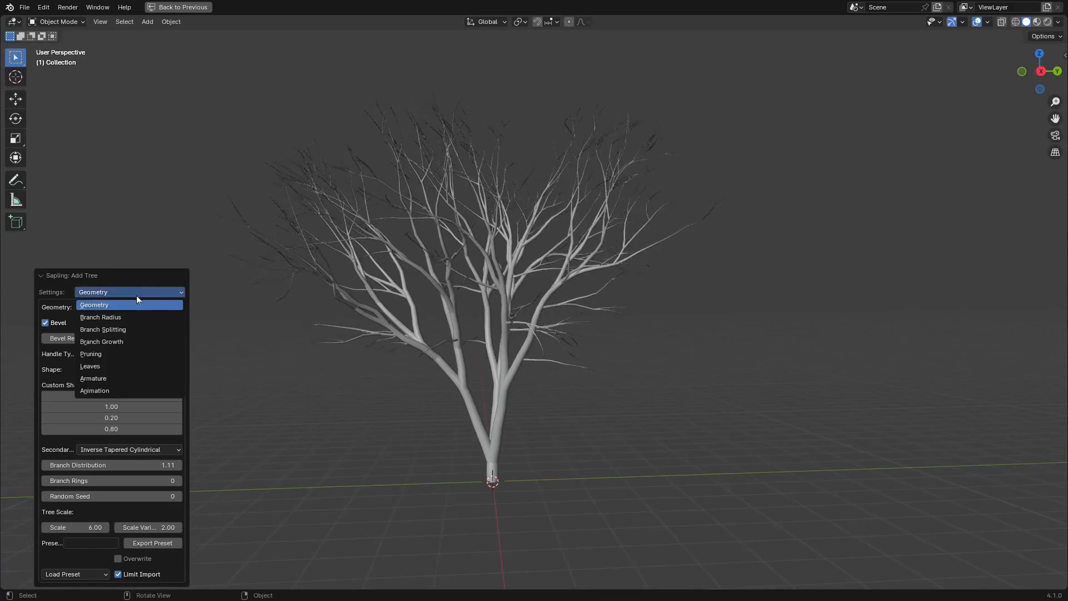
left_click(129, 318)
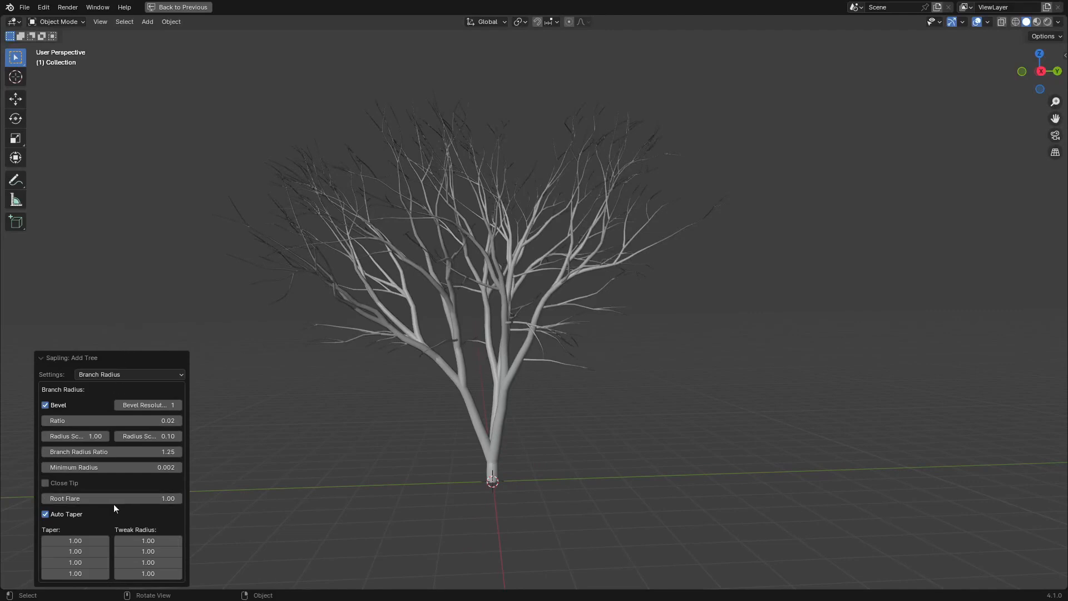
scroll(568, 497, "up", 2)
middle_click_drag(568, 497, 561, 350, "shift")
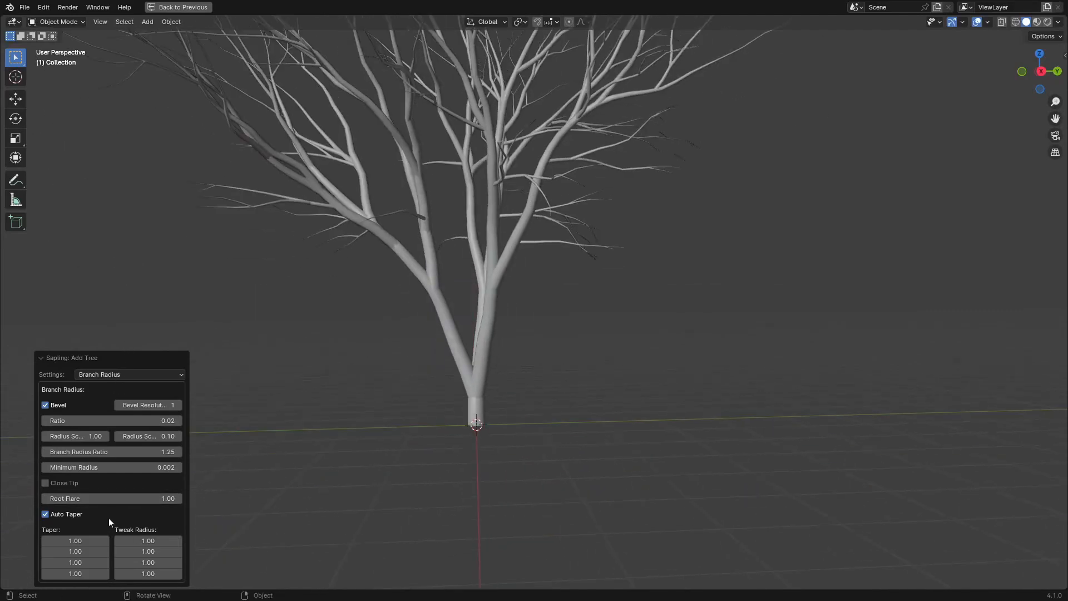
left_click_drag(108, 498, 231, 499)
middle_click_drag(449, 472, 500, 441)
scroll(522, 433, "down", 5)
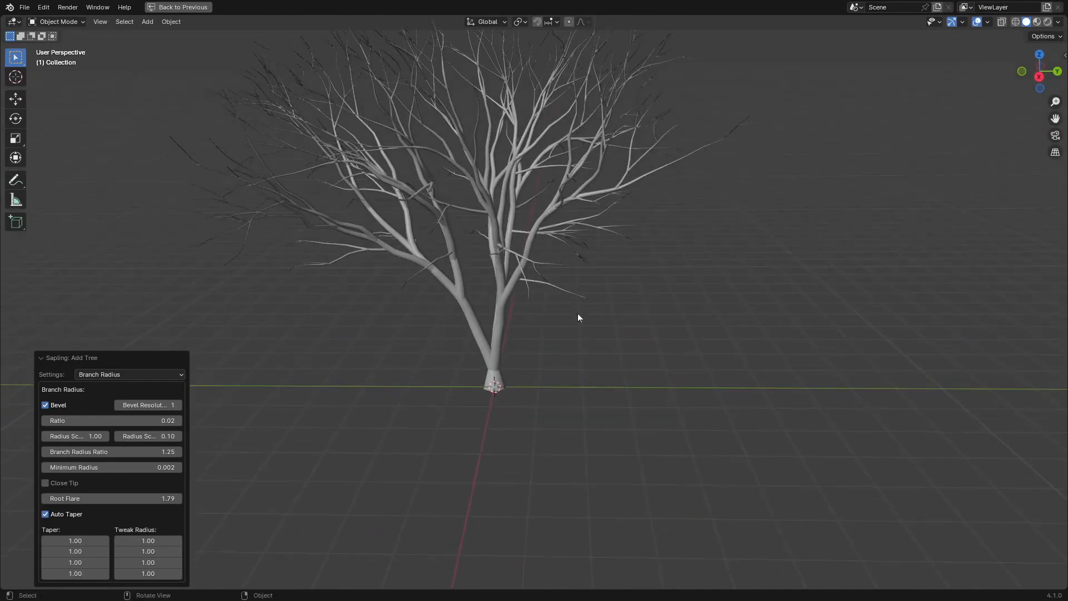
- Try a branch radius ratio of about 1.09 on the tree and cancel the change
scroll(582, 308, "up", 1)
middle_click_drag(595, 313, 639, 368)
left_click_drag(83, 436, 117, 451)
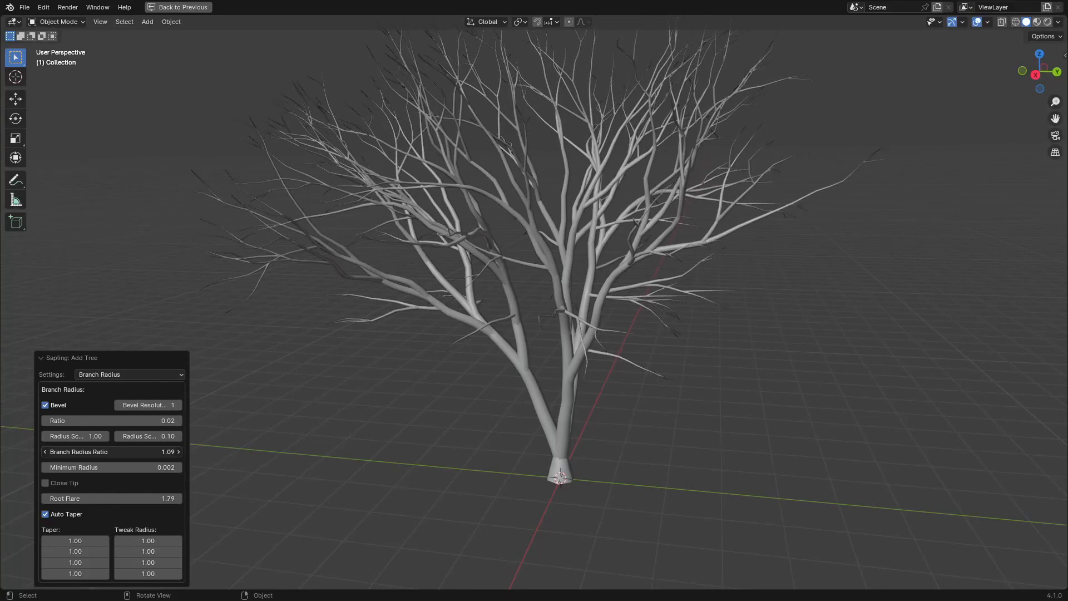
right_click(138, 452)
middle_click_drag(447, 352, 453, 391, "shift")
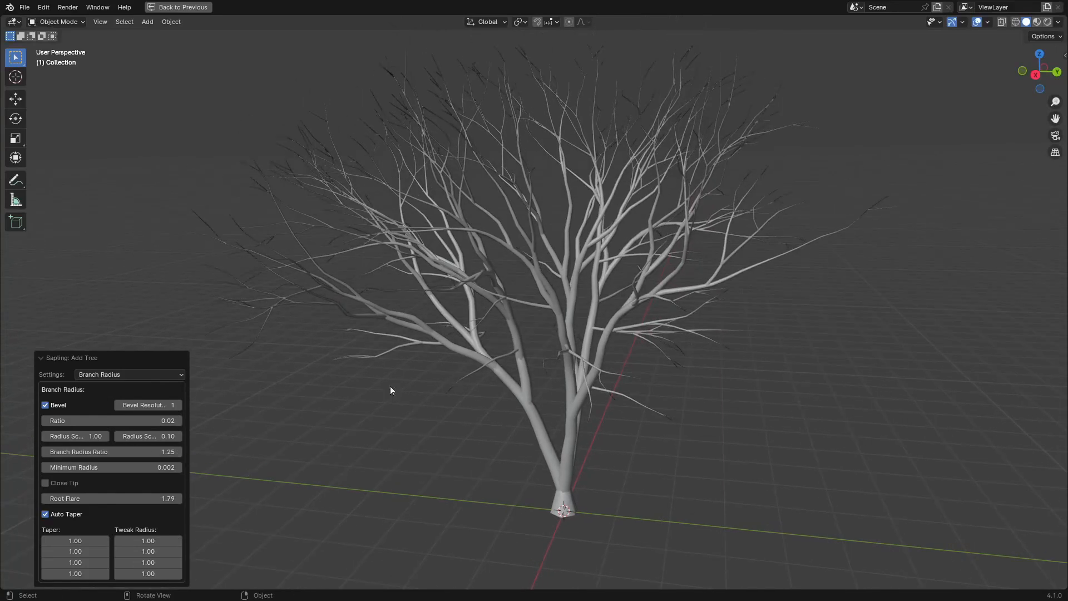
- In the Branch Splitting settings, set the first-level split angle to 0.95 and its split angle variation to 2.22
left_click(144, 374)
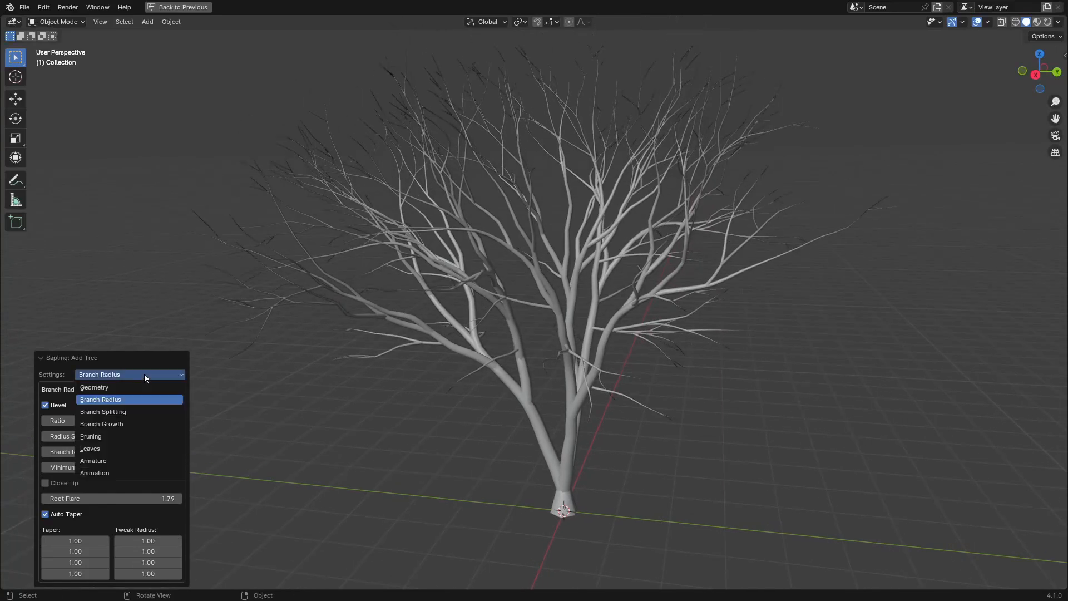
left_click(141, 414)
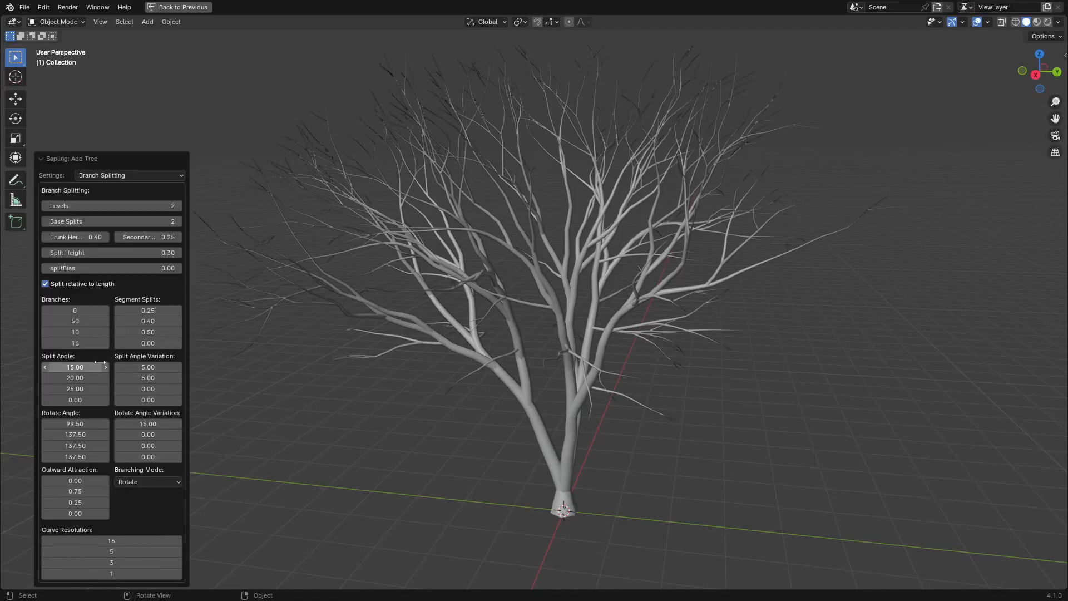
left_click_drag(78, 367, 47, 365)
middle_click_drag(777, 172, 641, 248)
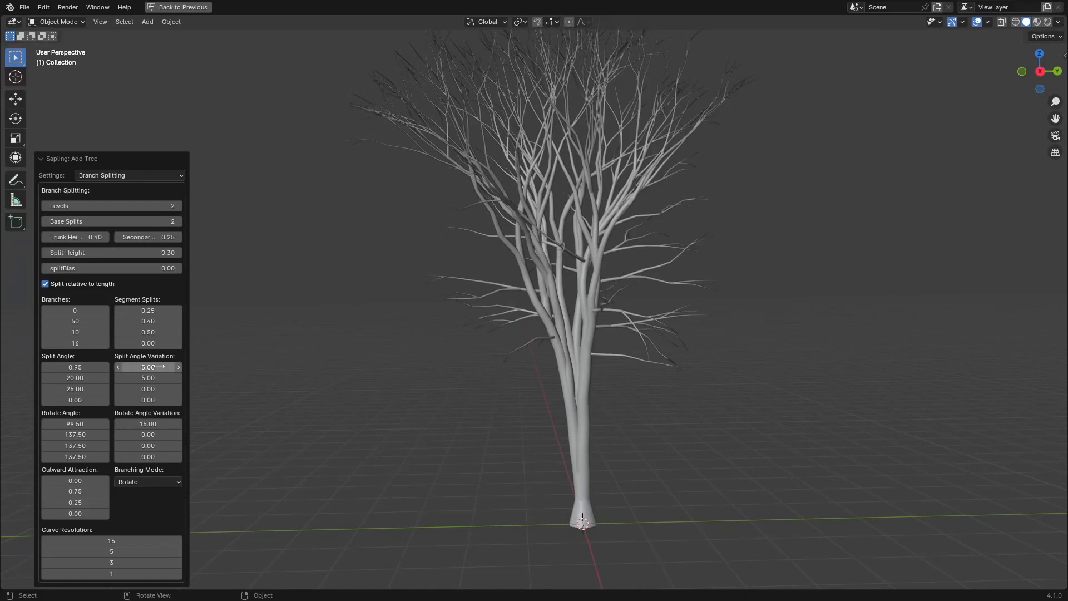
mouse_move(165, 366)
left_mouse_down()
mouse_move(149, 366)
mouse_move(167, 366)
left_mouse_up()
middle_click_drag(581, 390, 569, 305)
scroll(675, 426, "up", 4)
middle_click_drag(569, 305, 529, 271, "shift")
middle_click_drag(533, 225, 549, 290)
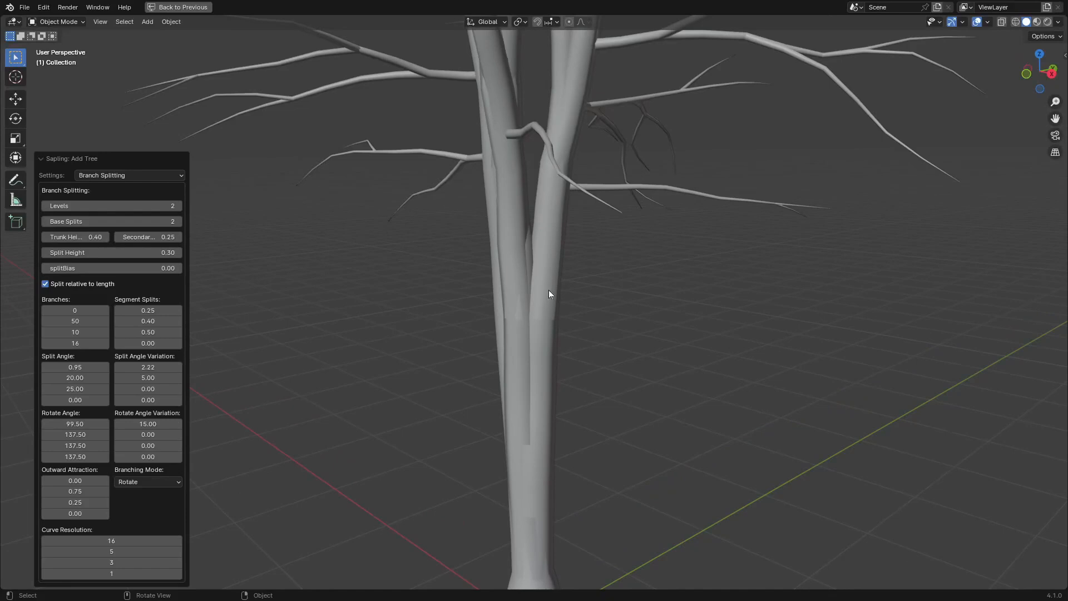
- Compare the trunk with one and two base splits and set Base Splits to 1
scroll(549, 289, "down", 4)
middle_click_drag(564, 273, 528, 268)
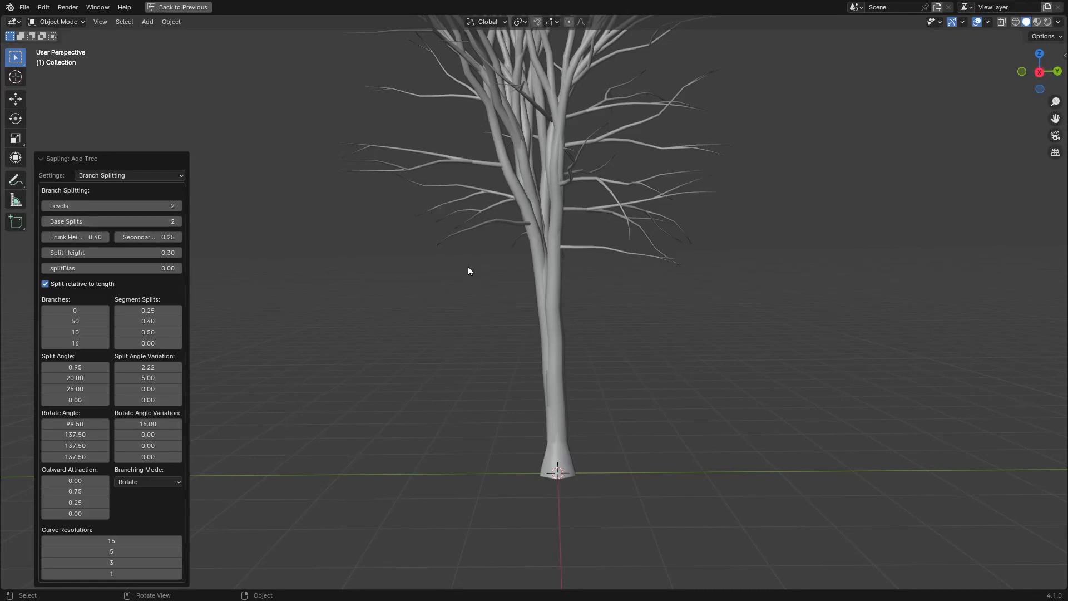
middle_click_drag(512, 208, 474, 327)
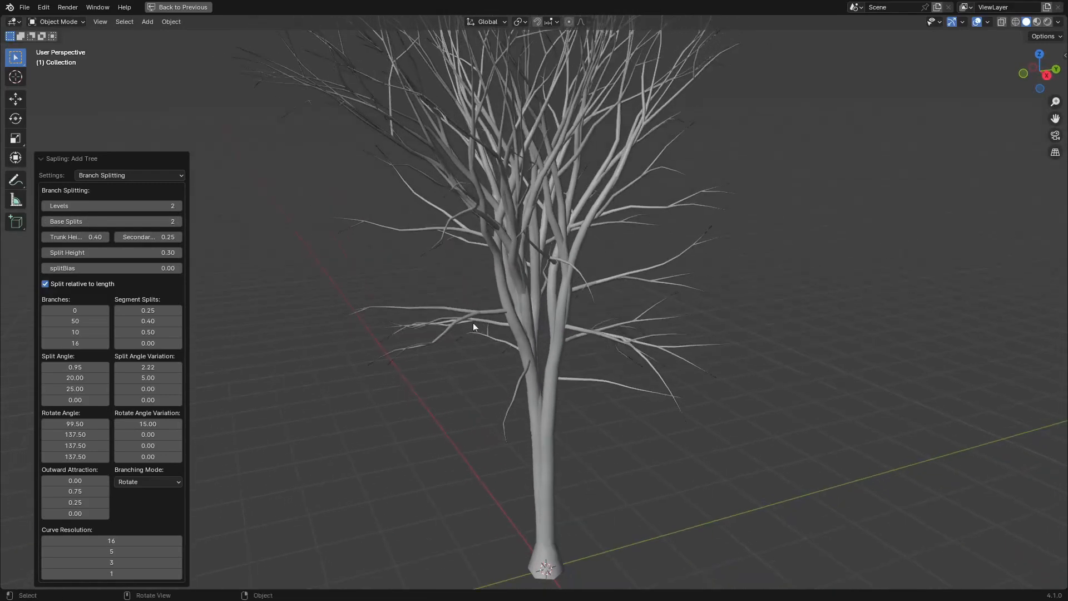
left_click(46, 224)
middle_click_drag(478, 279, 375, 228)
left_click(178, 221)
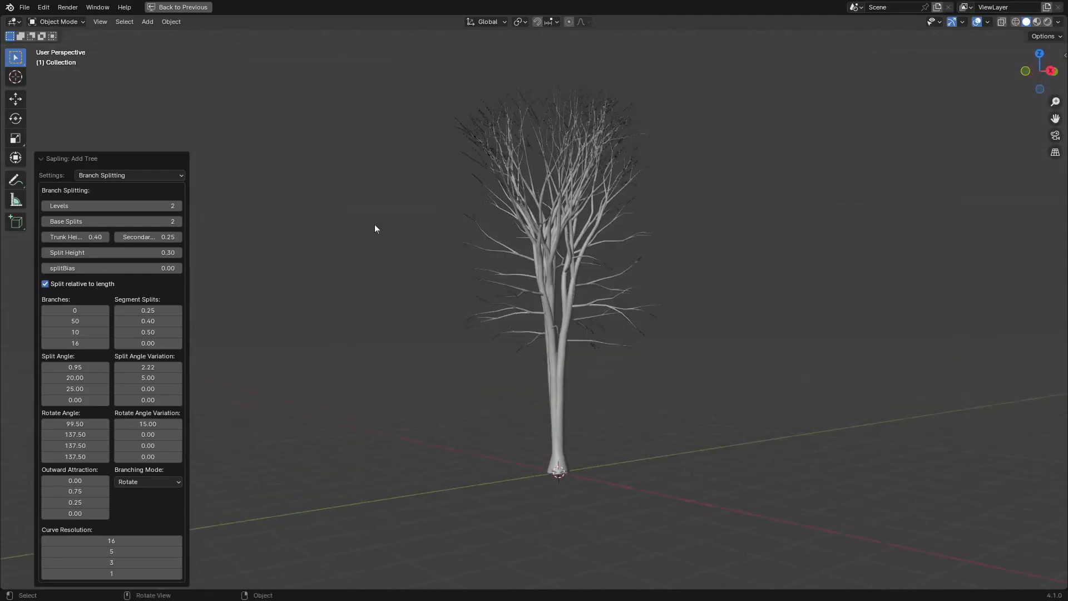
left_click(47, 223)
middle_click_drag(275, 278, 362, 353)
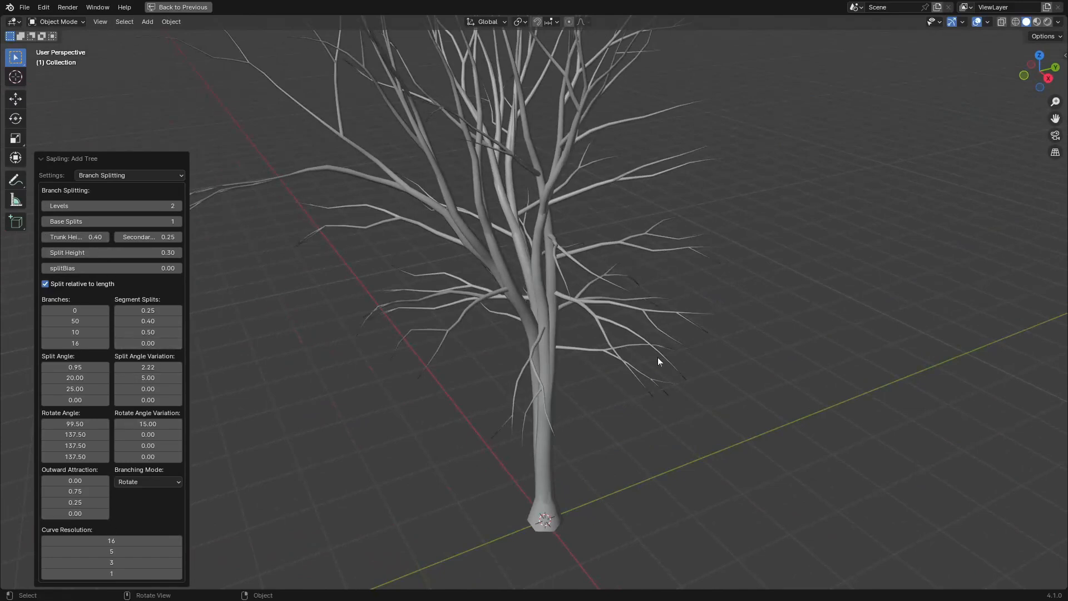
middle_click_drag(657, 357, 627, 297)
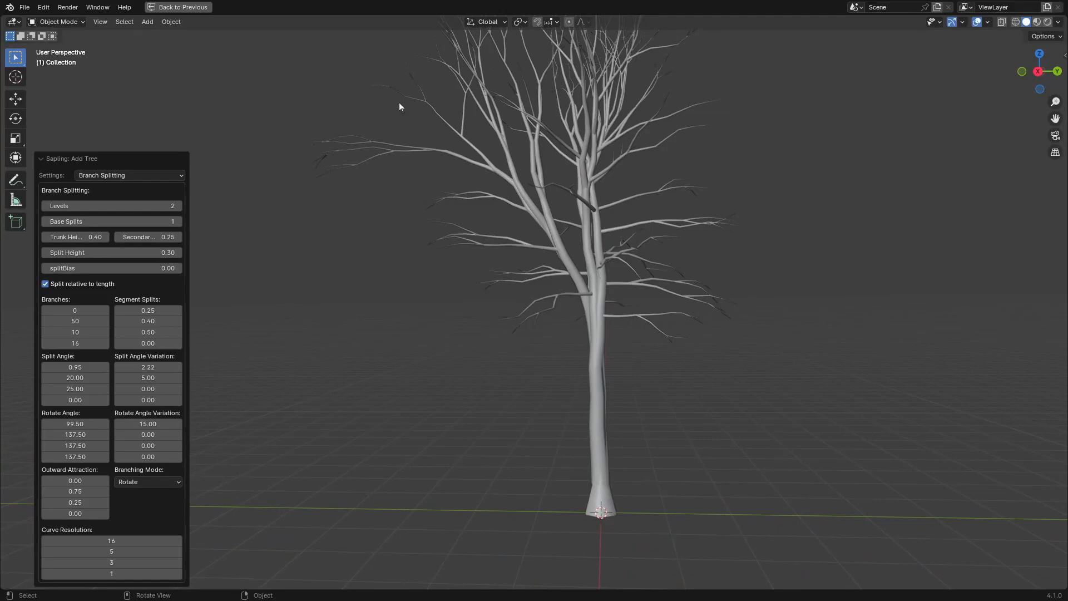
- Try a lower trunk height on the tree and set it to 0.37
left_click_drag(73, 237, 50, 237)
middle_click_drag(556, 280, 617, 312)
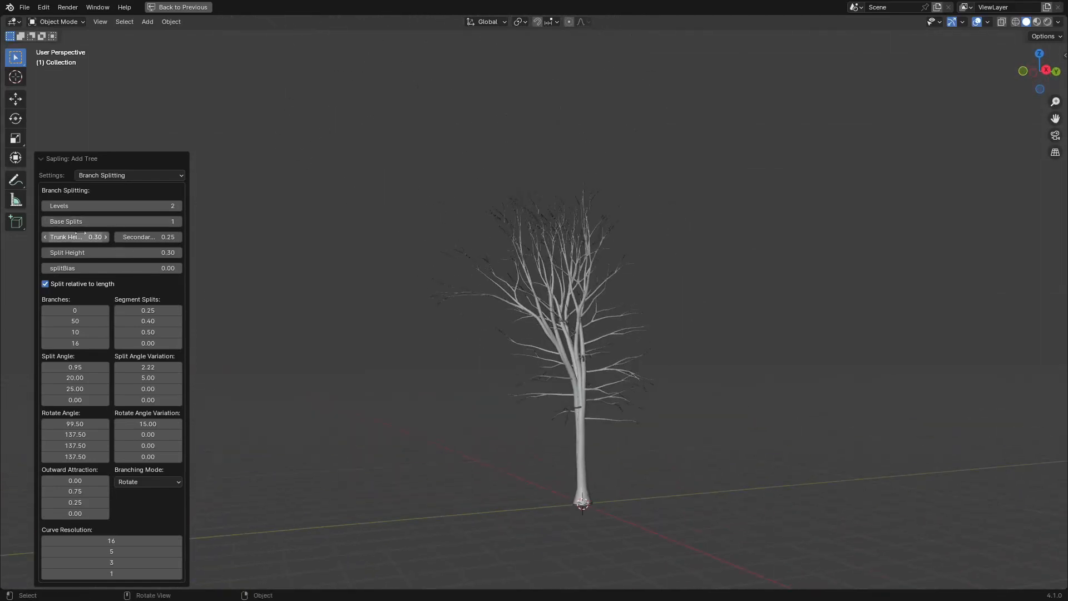
left_click_drag(83, 237, 99, 249)
scroll(601, 328, "up", 2)
middle_click_drag(602, 328, 593, 341)
left_click_drag(96, 238, 92, 238)
middle_click_drag(495, 284, 513, 316)
scroll(485, 286, "up", 2)
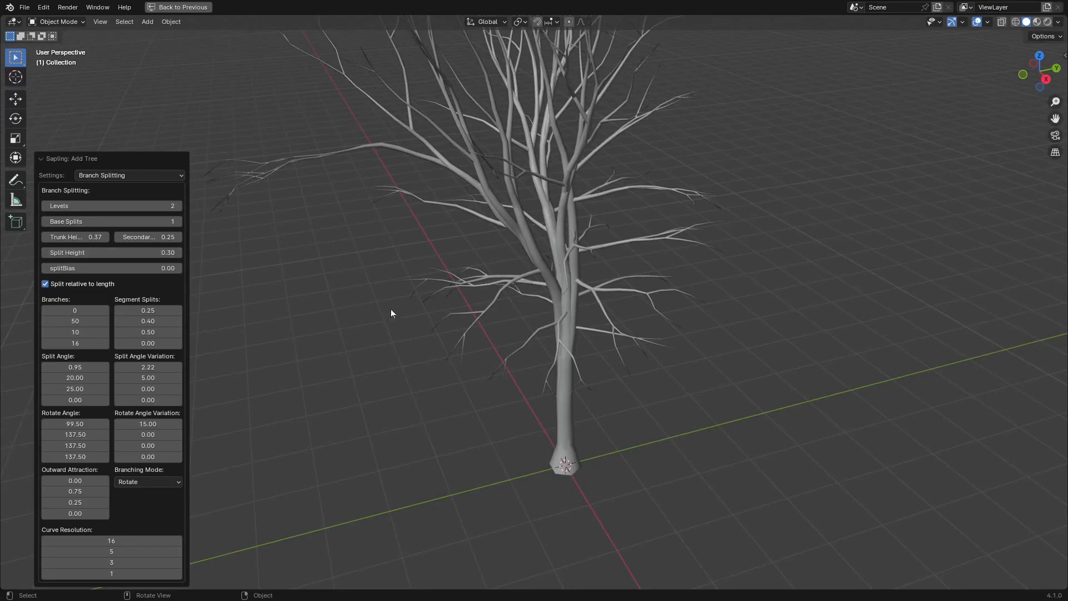
- Set the tree's split height to 0.47 and check the trunk from several sides
middle_click_drag(390, 309, 500, 344)
left_click_drag(124, 252, 161, 252)
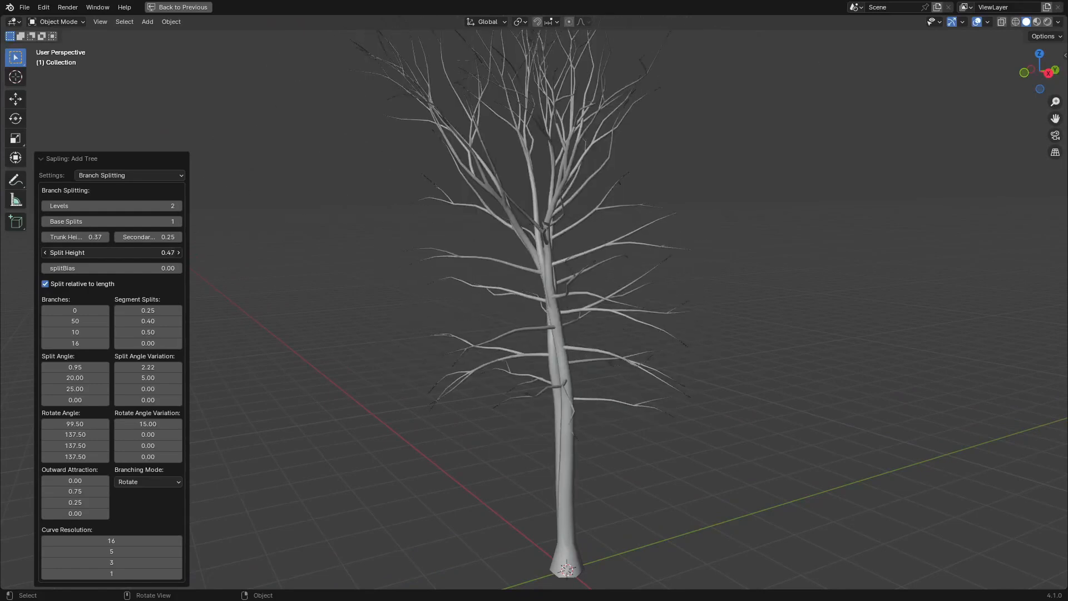
middle_click_drag(319, 321, 644, 372)
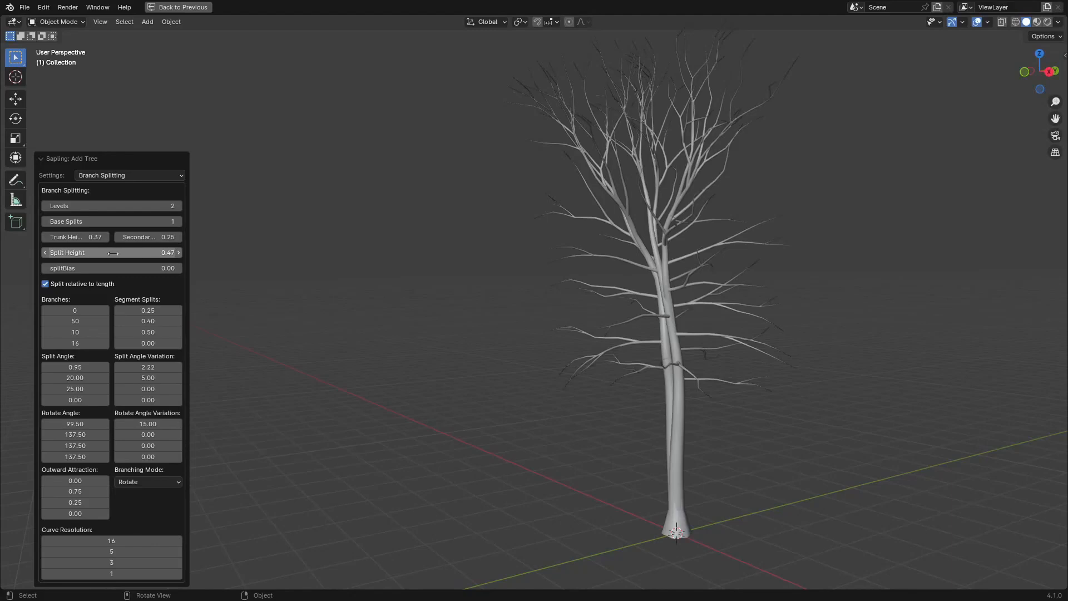
middle_click_drag(568, 301, 591, 318)
middle_click_drag(581, 278, 427, 181, "shift")
scroll(705, 371, "up", 2)
middle_click_drag(556, 298, 450, 238)
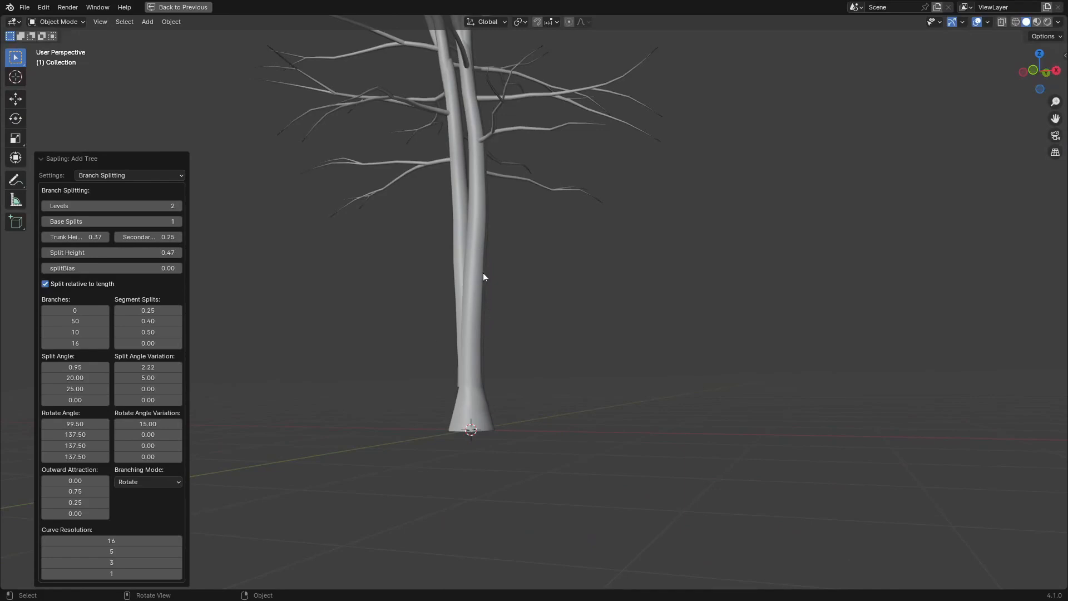
middle_click_drag(483, 274, 560, 341)
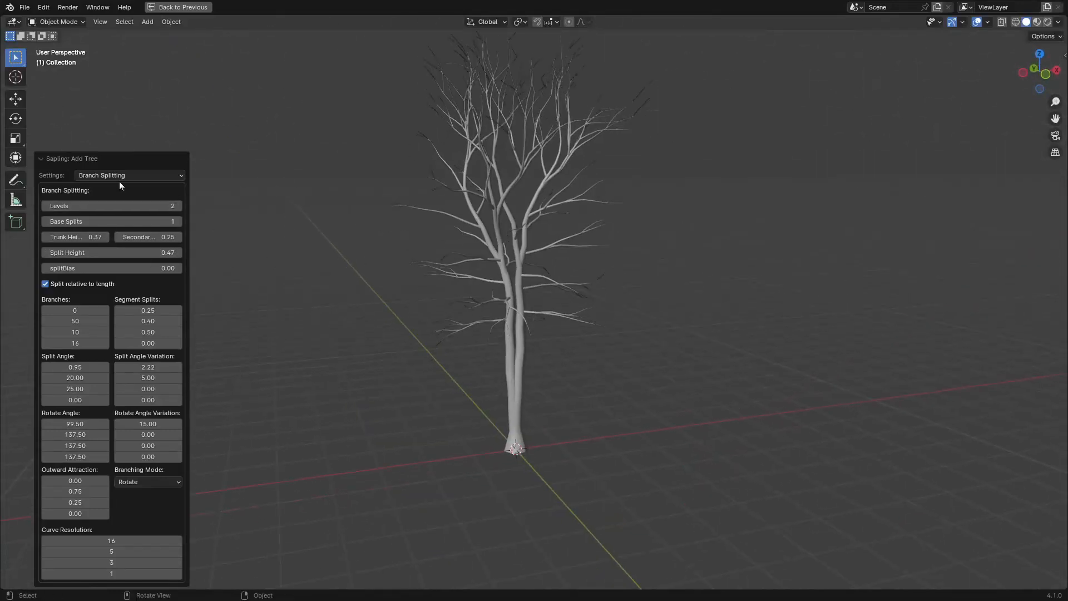
- Set the first-level split angle to -0.56 so the trunk's two stems merge more closely
scroll(609, 315, "up", 5)
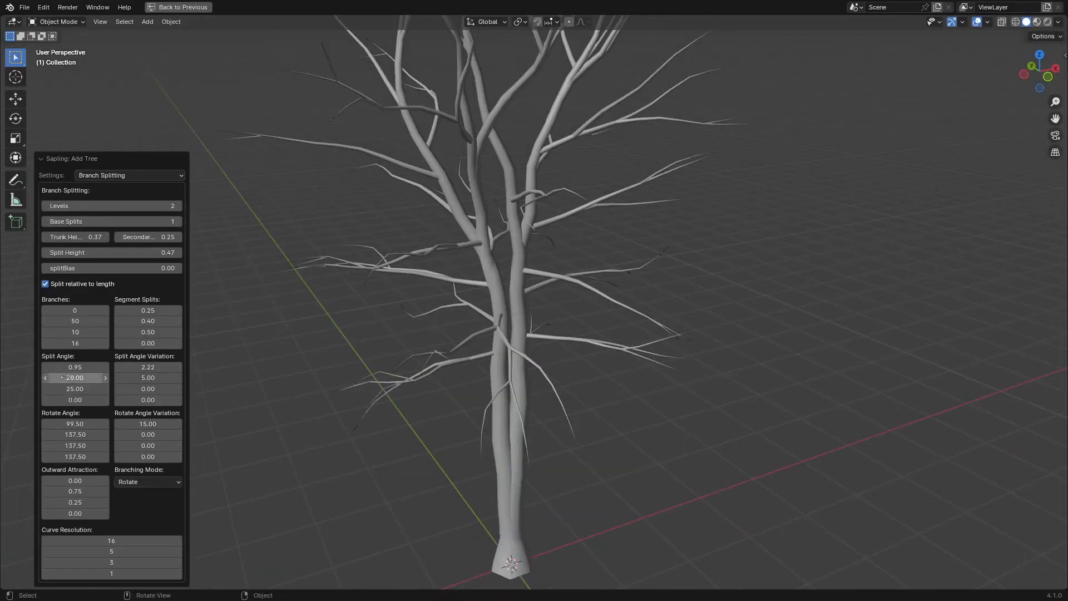
left_click_drag(74, 367, 36, 367)
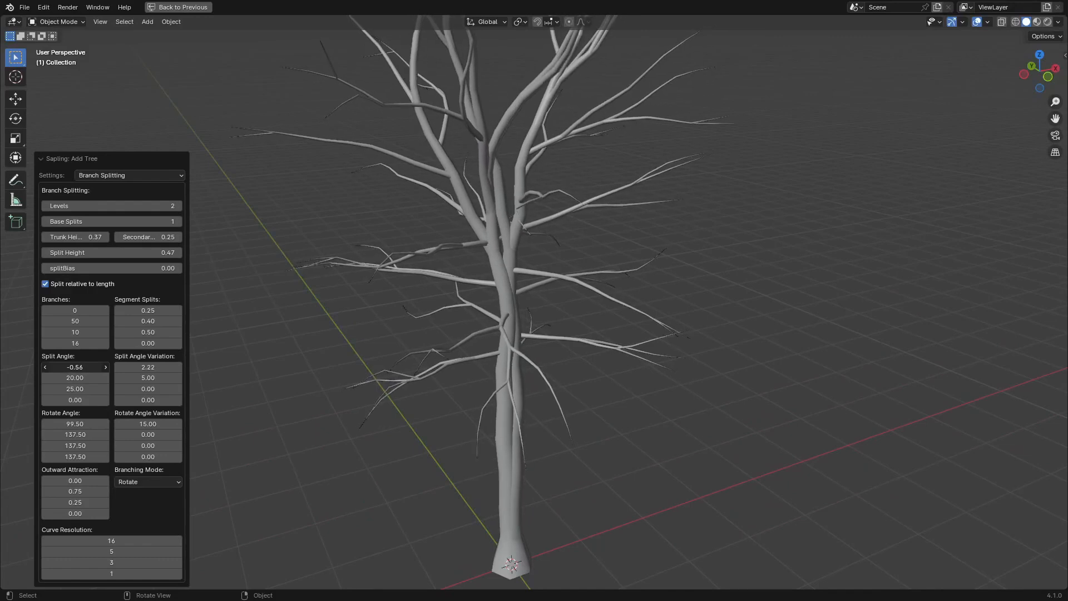
middle_click_drag(523, 394, 556, 395)
- Open the sapling's Branch Growth settings and set the taper crown to 1.00
left_click(119, 175)
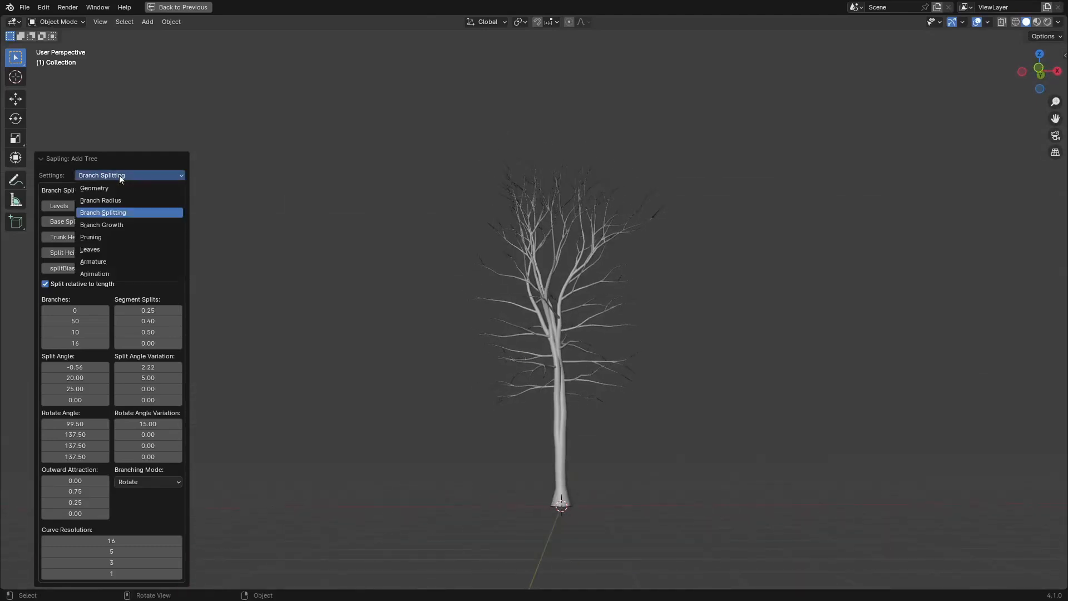
left_click(128, 227)
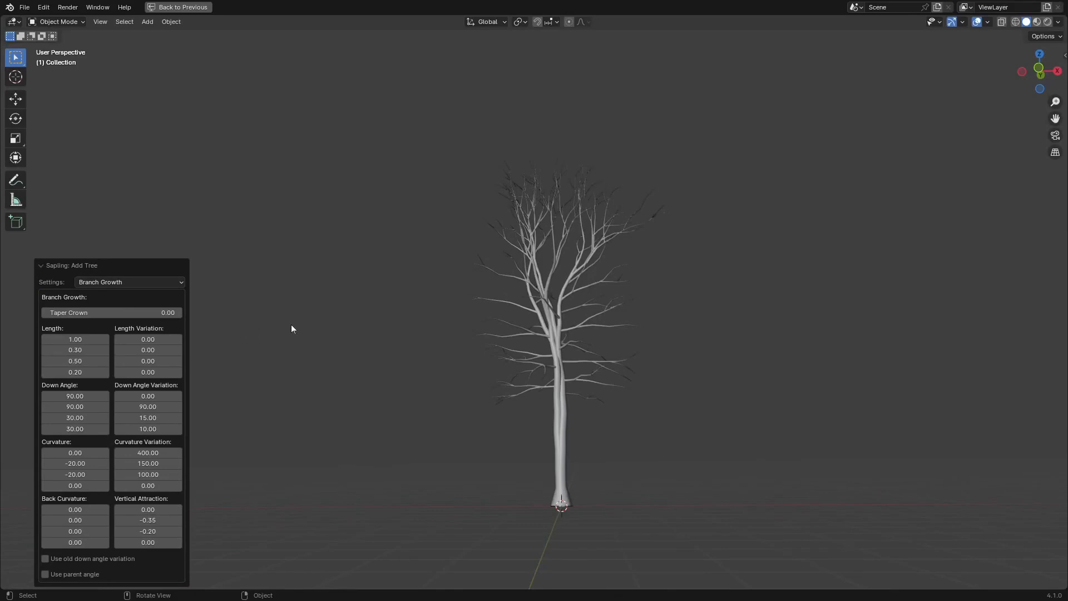
middle_click_drag(447, 332, 470, 344)
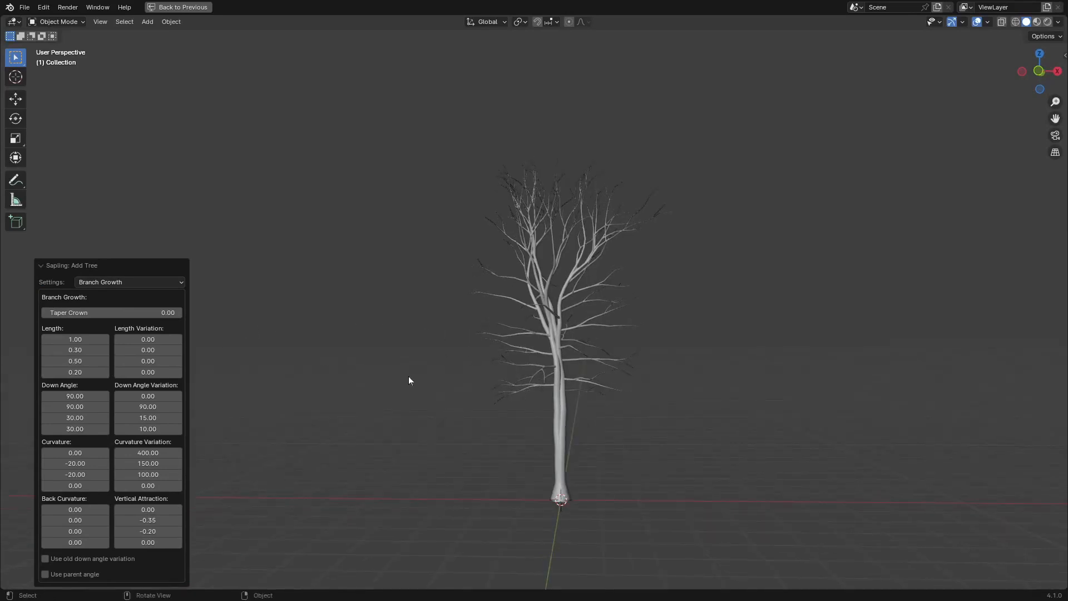
scroll(410, 377, "up", 4)
middle_click_drag(533, 438, 491, 311, "shift")
scroll(456, 275, "down", 3)
middle_click_drag(459, 272, 460, 311, "shift")
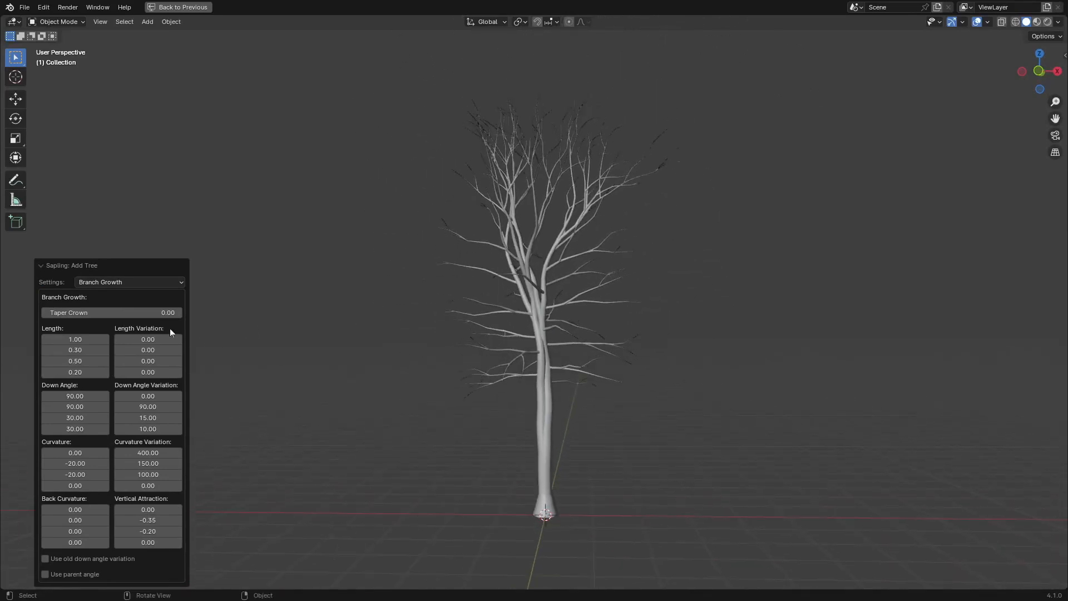
left_click_drag(137, 313, 167, 313)
middle_click_drag(443, 390, 422, 363)
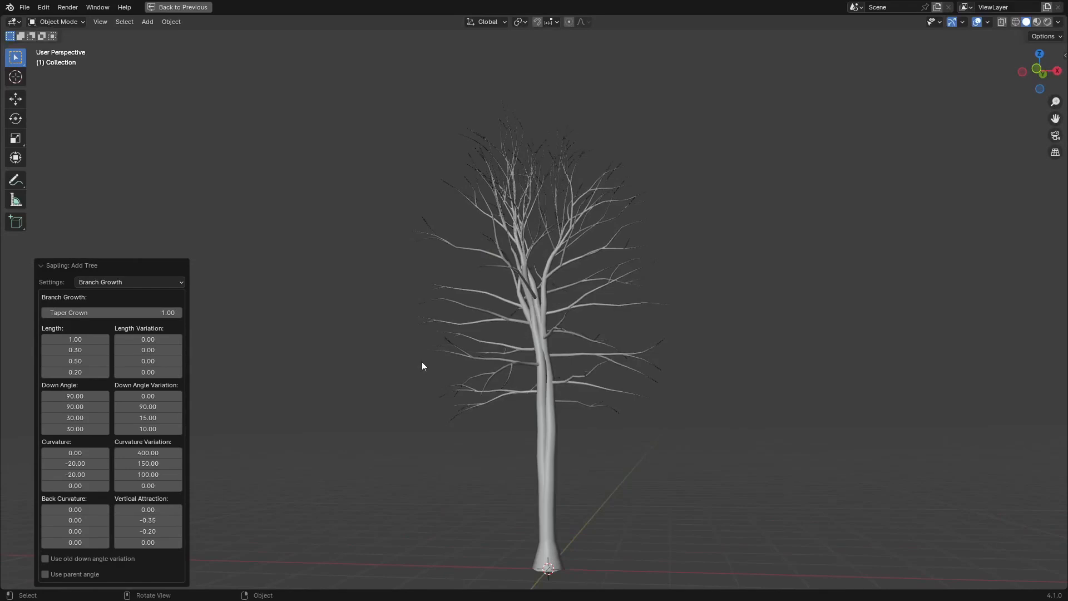
- Examine the tapered crown and the trunk from several angles and distances
scroll(579, 328, "up", 1)
middle_click_drag(583, 330, 570, 301, "shift")
scroll(549, 280, "down", 3)
scroll(548, 280, "up", 1)
middle_click_drag(562, 239, 576, 292, "shift")
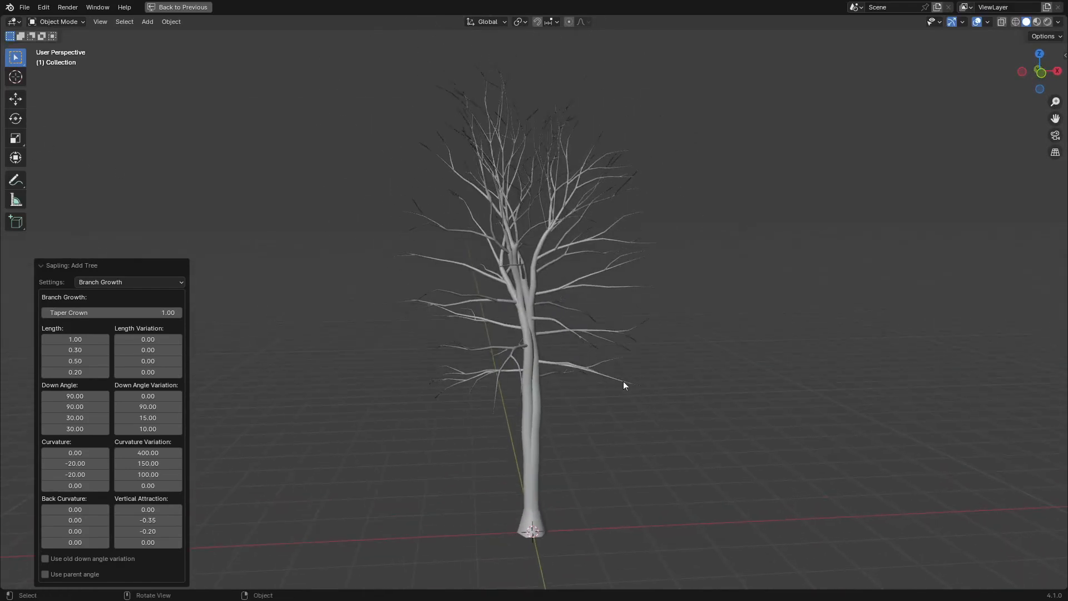
middle_click_drag(521, 356, 537, 333)
middle_click_drag(551, 252, 575, 307)
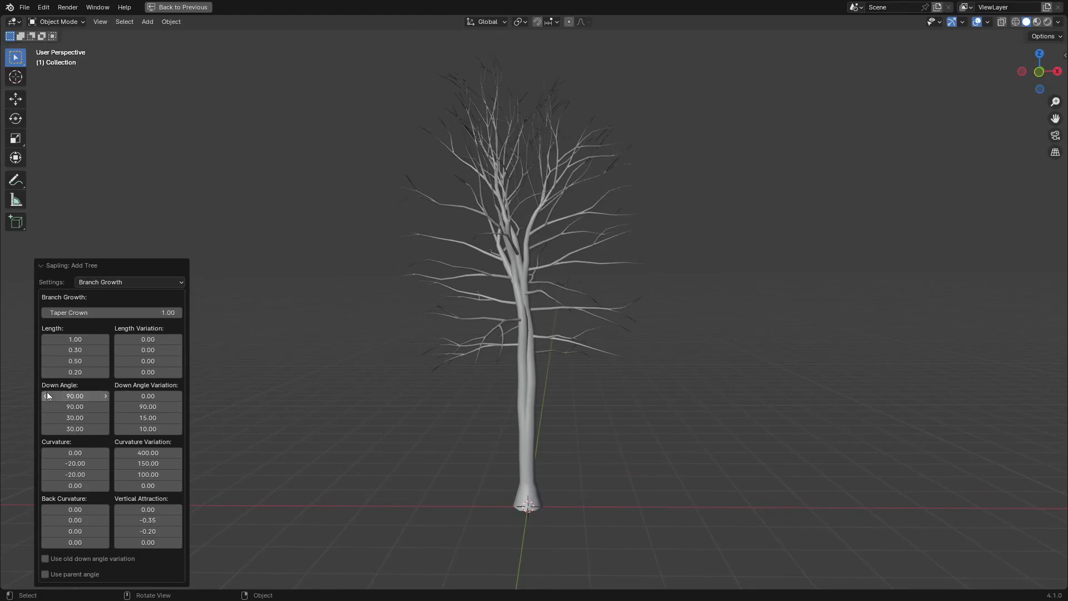
- Try adjusting the second-level down angle and the second-level vertical attraction of the branches
mouse_move(83, 407)
left_mouse_down()
mouse_move(64, 407)
mouse_move(87, 407)
mouse_move(73, 407)
left_mouse_up()
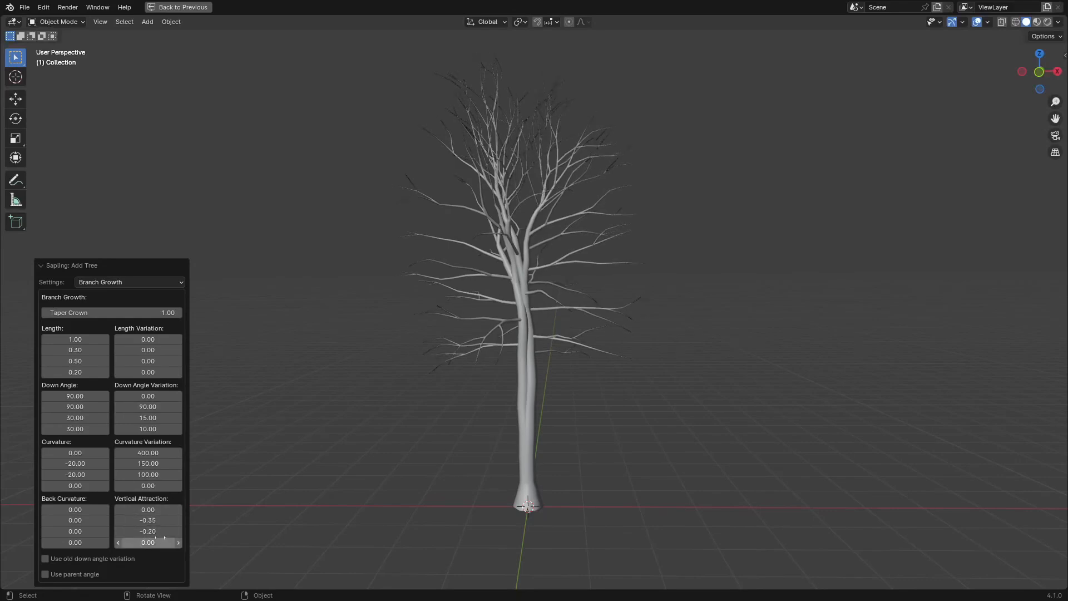
mouse_move(151, 521)
left_mouse_down()
mouse_move(183, 520)
mouse_move(125, 520)
mouse_move(152, 520)
left_mouse_up()
scroll(609, 310, "up", 3)
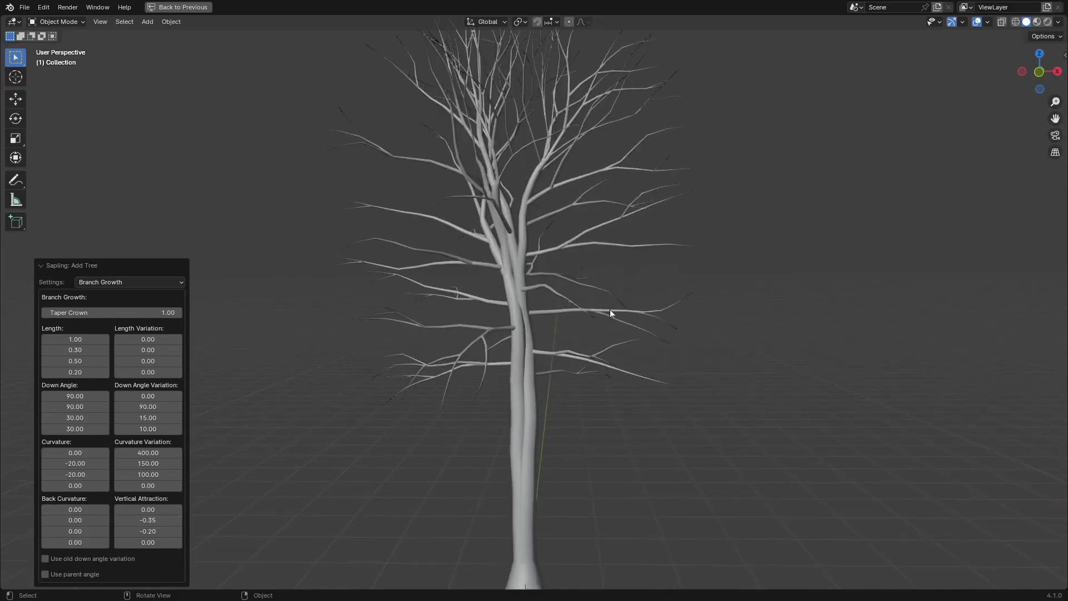
- Set the second-level vertical attraction of the branches to -0.49
middle_click_drag(610, 309, 562, 299)
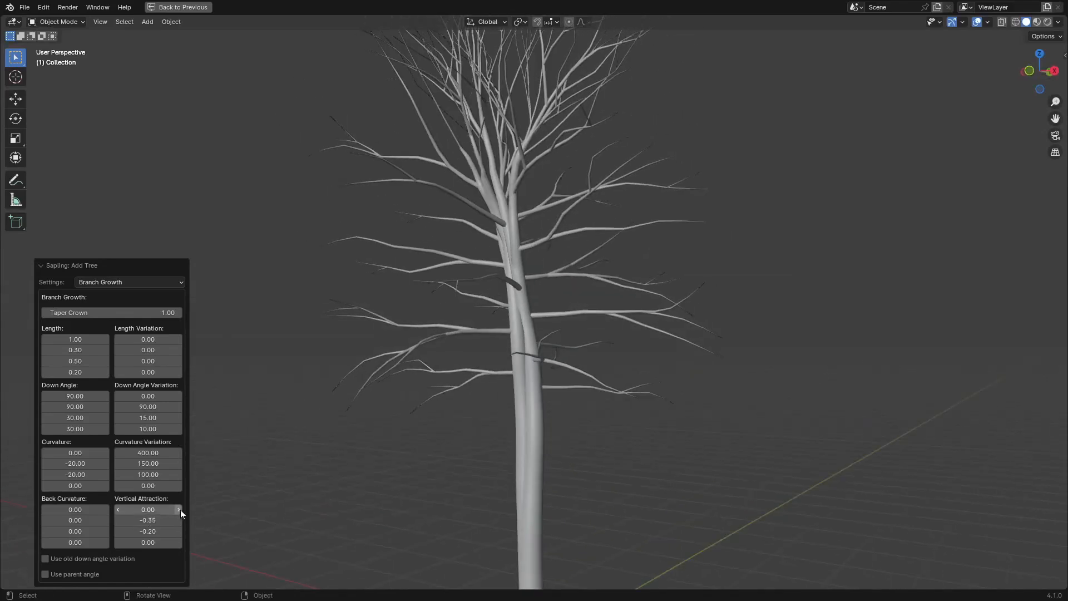
left_click_drag(164, 520, 158, 520)
scroll(608, 219, "down", 5)
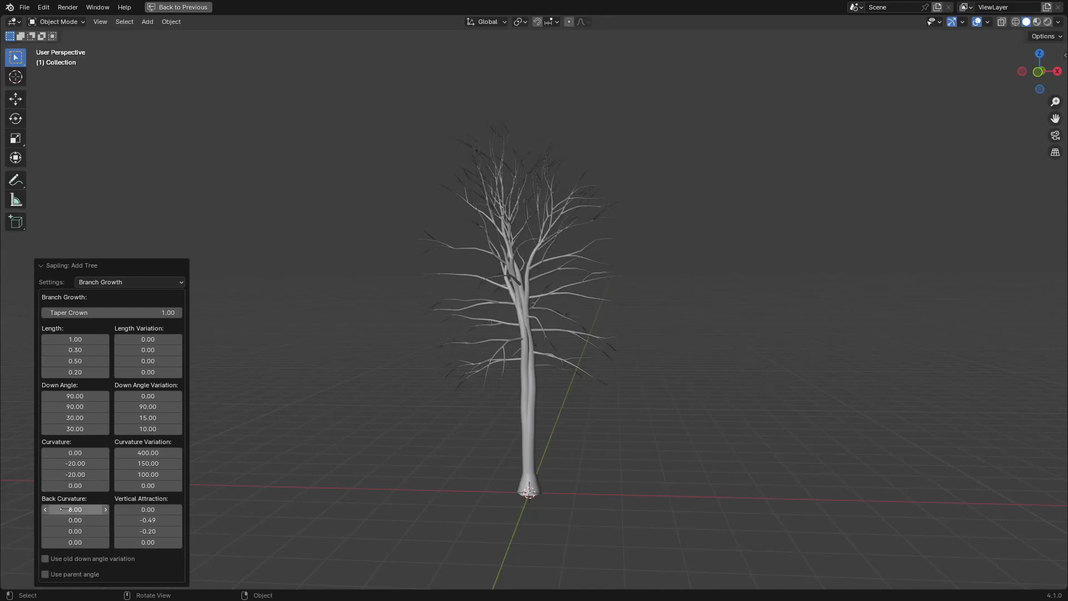
- Open the sapling's Leaves settings and turn on Show Leaves
left_click(124, 282)
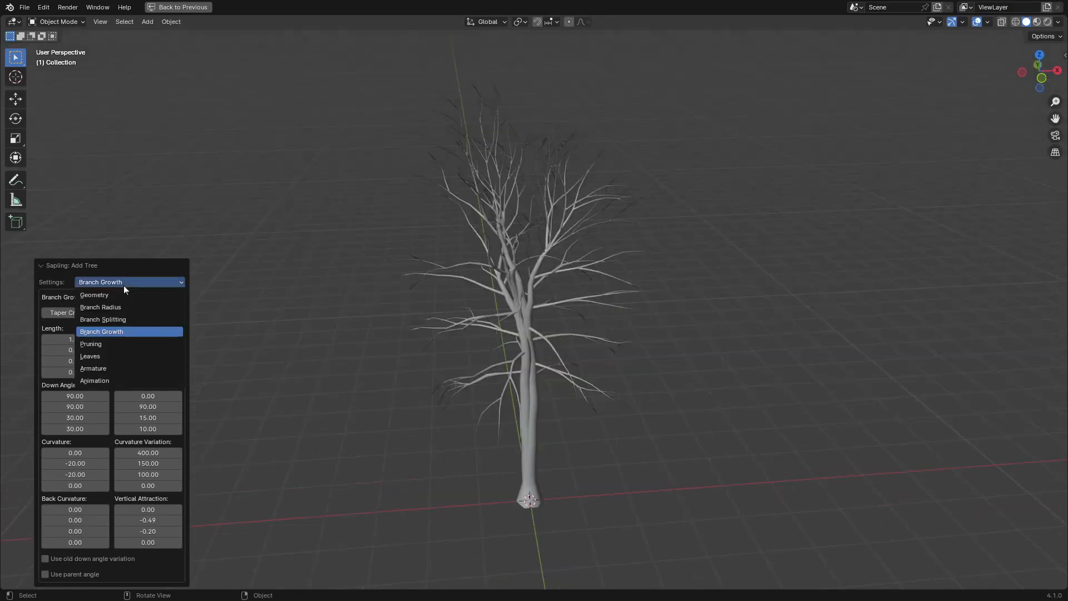
left_click(121, 355)
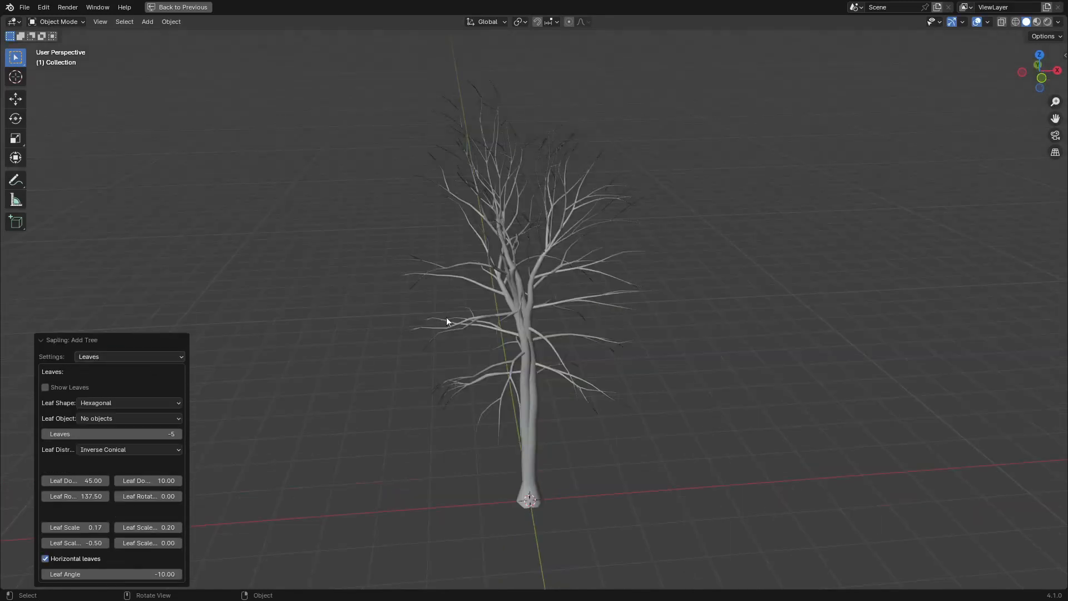
left_click(47, 389)
middle_click_drag(427, 341, 449, 384)
scroll(491, 316, "up", 2)
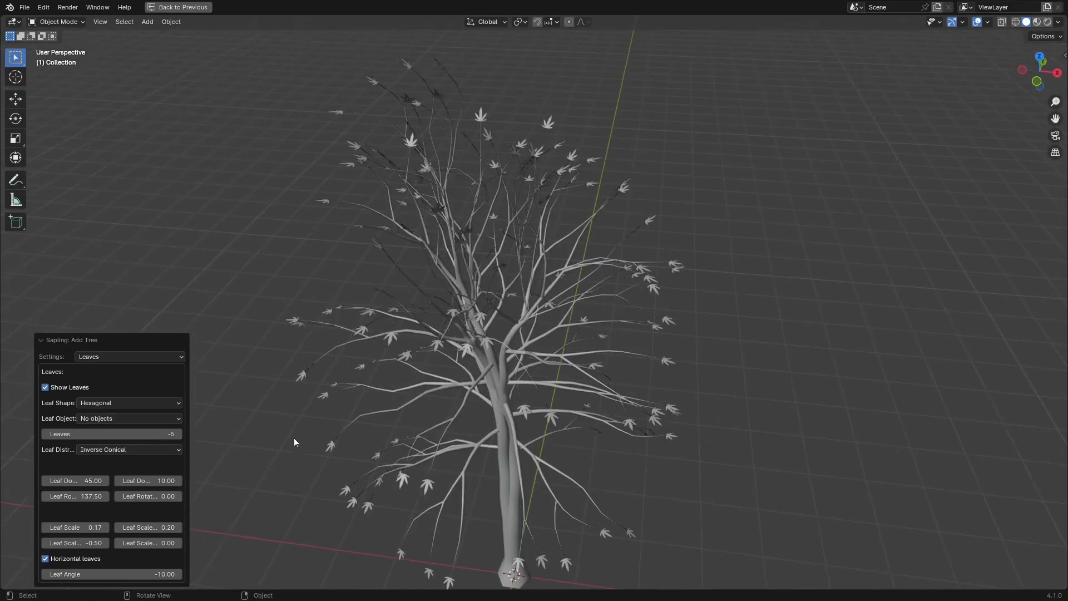
middle_click_drag(294, 438, 265, 443)
- Try leaf counts of 100 and 200 on the branches
left_click(89, 434)
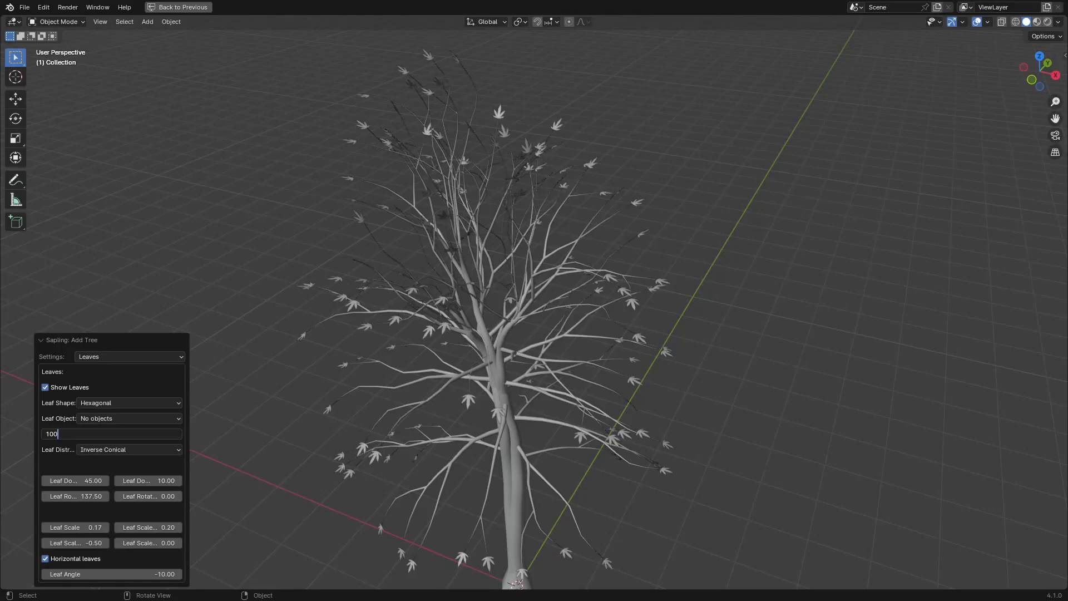
type("100")
key("Return")
scroll(464, 376, "up", 2)
middle_click_drag(466, 382, 571, 413)
left_click(119, 433)
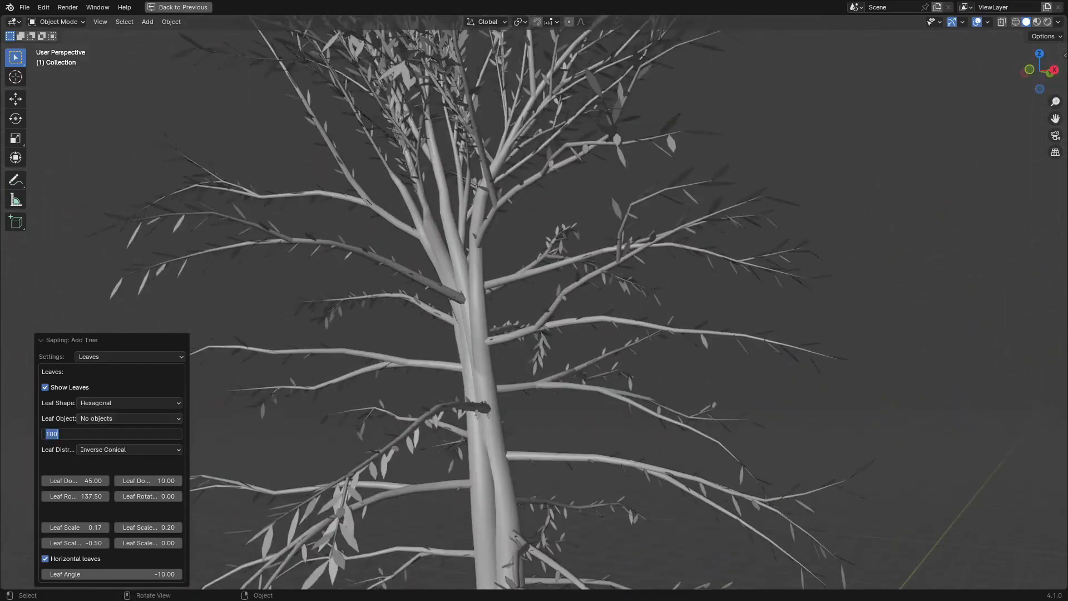
type("2")
key("Return")
scroll(495, 356, "down", 5)
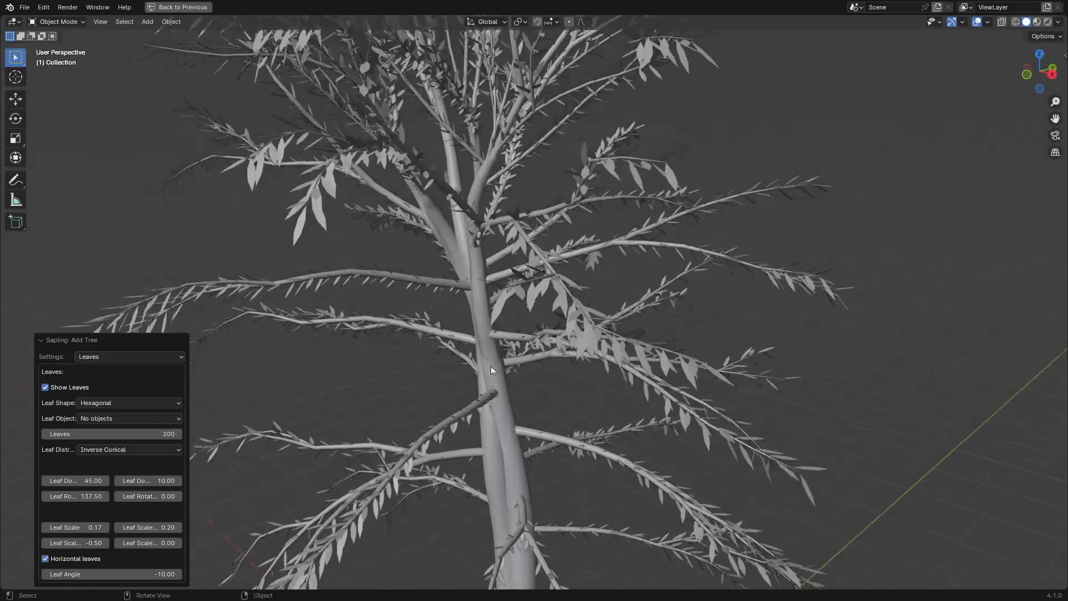
middle_click_drag(512, 383, 598, 356)
- Set the number of leaves to 300
left_click(111, 434)
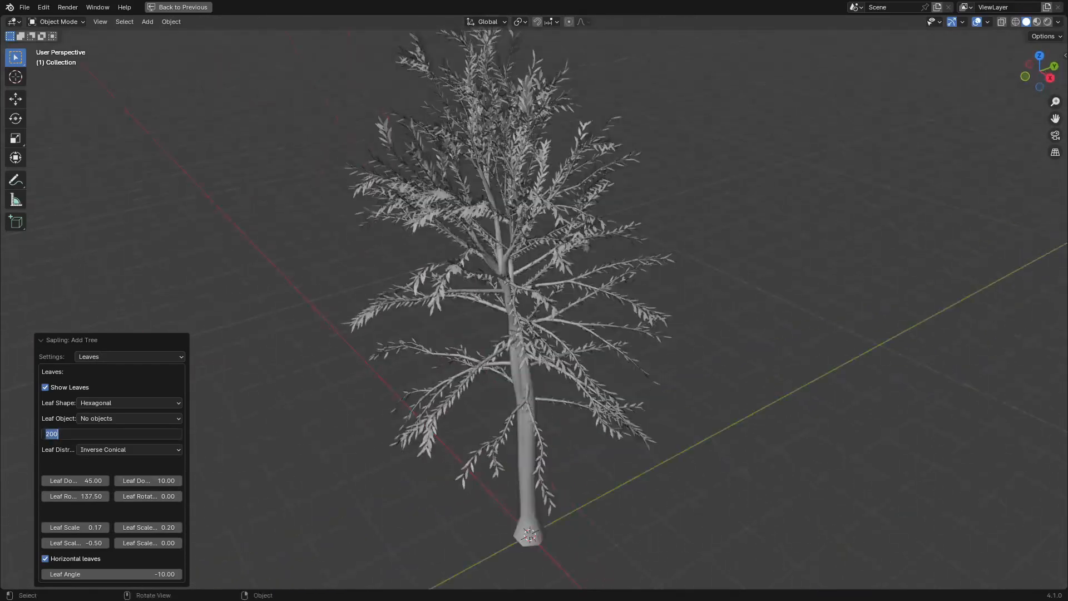
type("300")
key("Return")
middle_click_drag(460, 390, 486, 281)
scroll(479, 376, "up", 2)
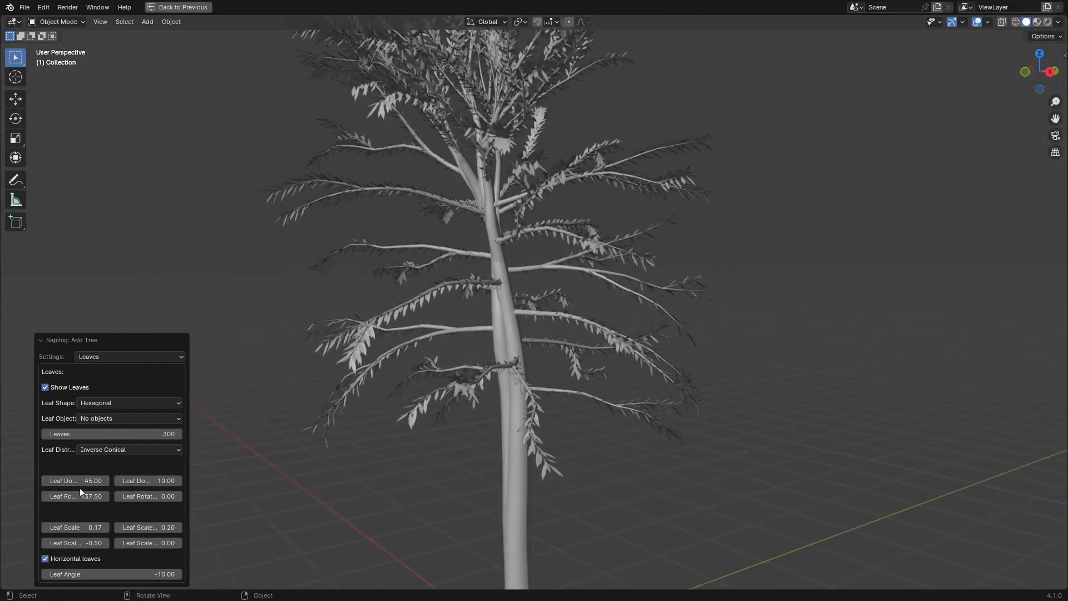
- Enlarge the leaves to a leaf scale of 0.51 and check the crown's density
left_click(84, 527)
type("0.57")
key("Return")
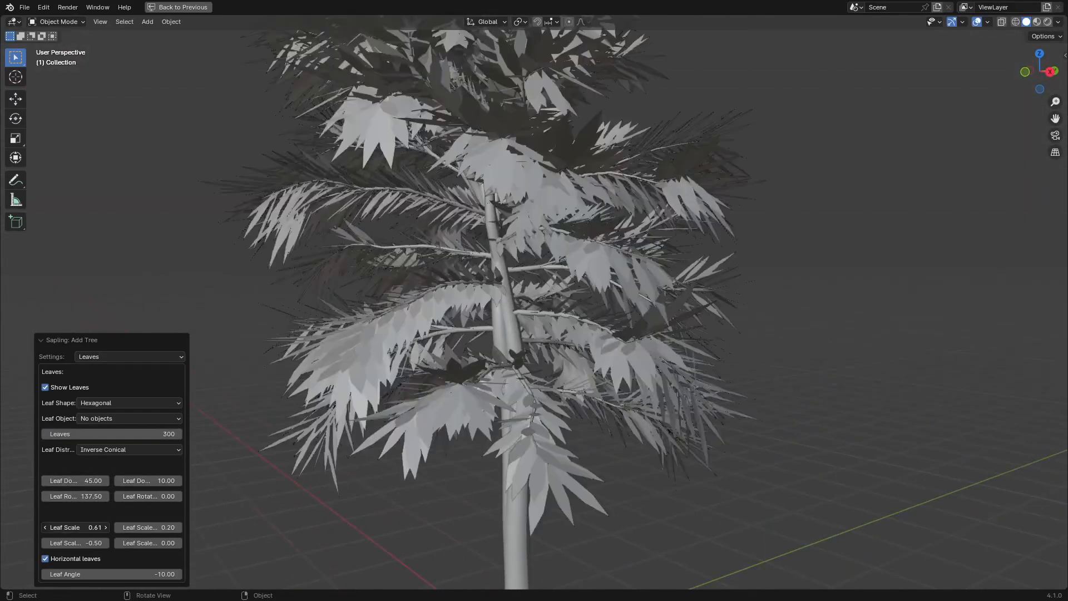
left_click_drag(83, 528, 78, 528)
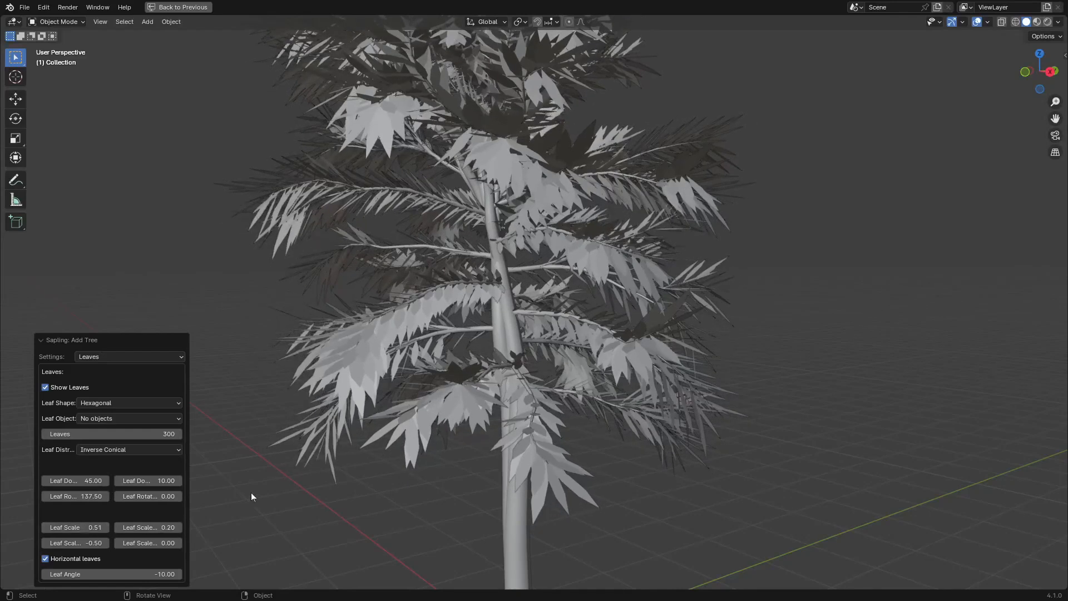
scroll(416, 389, "down", 4)
middle_click_drag(416, 389, 545, 406)
scroll(473, 374, "up", 5)
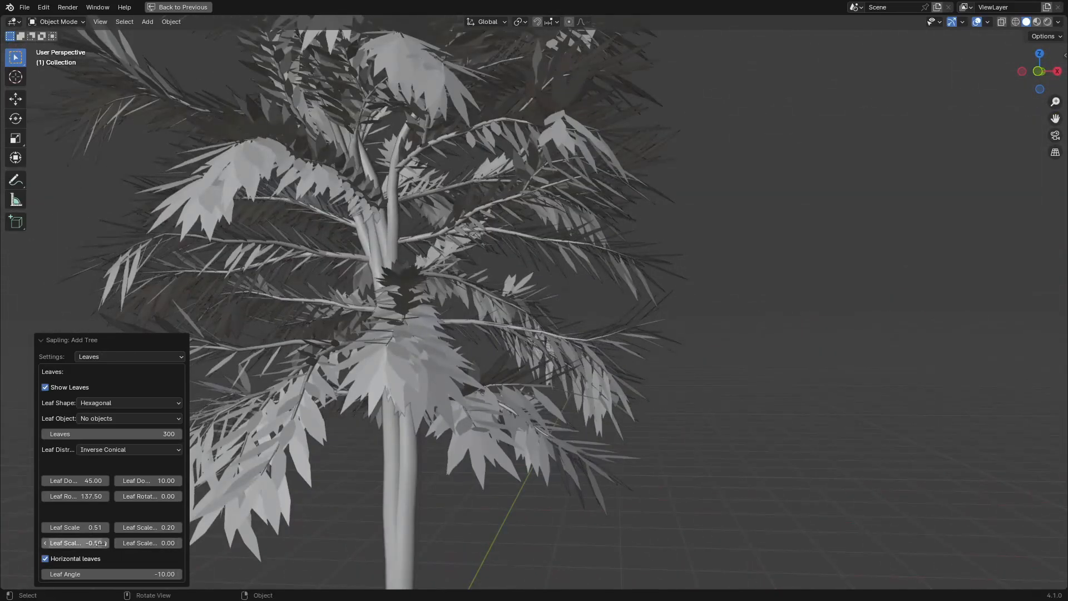
- Adjust the leaf scale taper to -0.29 and the leaf scale to 0.45
left_click_drag(100, 540, 88, 540)
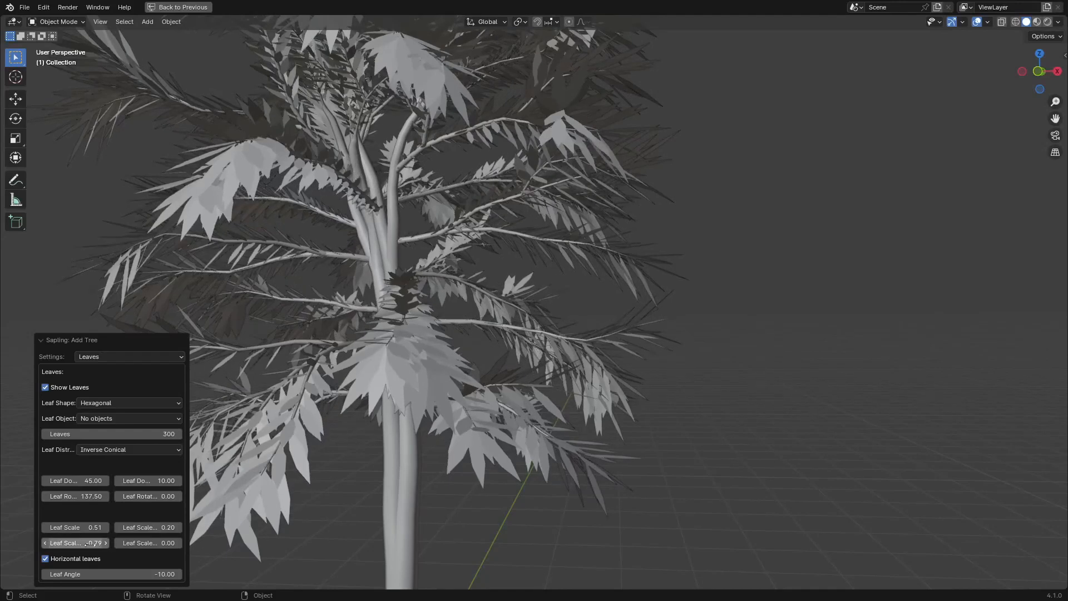
scroll(399, 396, "down", 5)
mouse_move(399, 397)
middle_mouse_down()
mouse_move(356, 408)
mouse_move(390, 411)
middle_mouse_up()
scroll(509, 361, "up", 4)
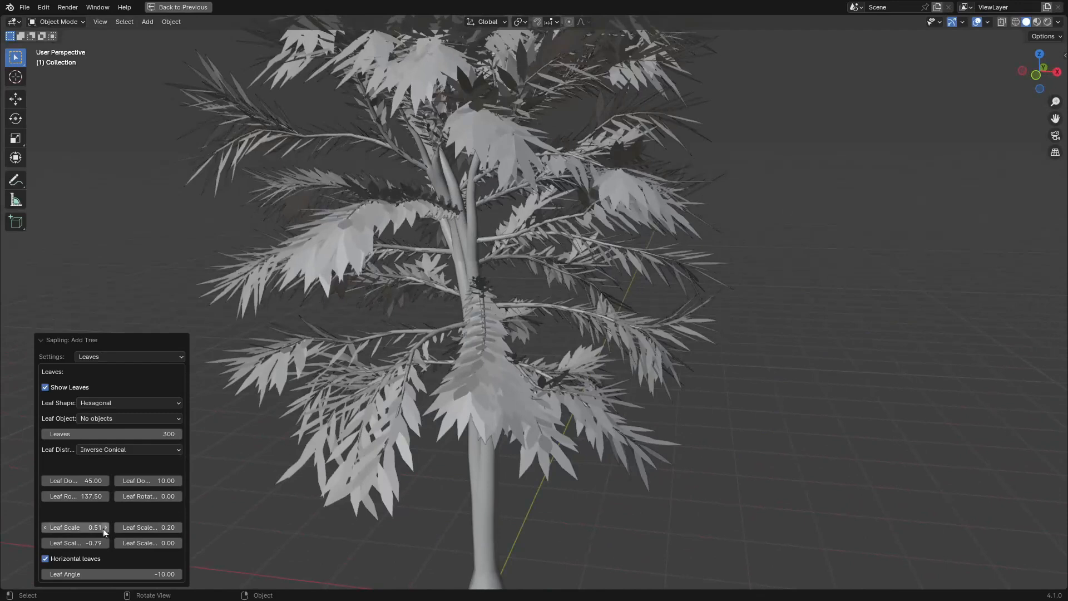
left_click_drag(78, 528, 65, 527)
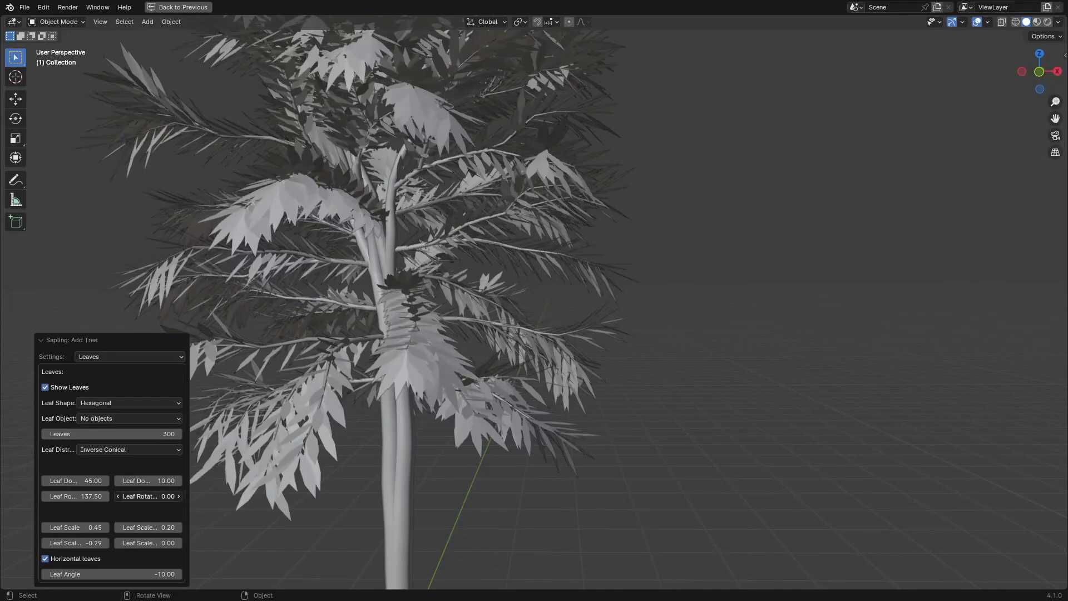
- Set the leaf rotation variation to 12.72 and the leaf rotation to 138.80
left_click_drag(148, 495, 188, 495)
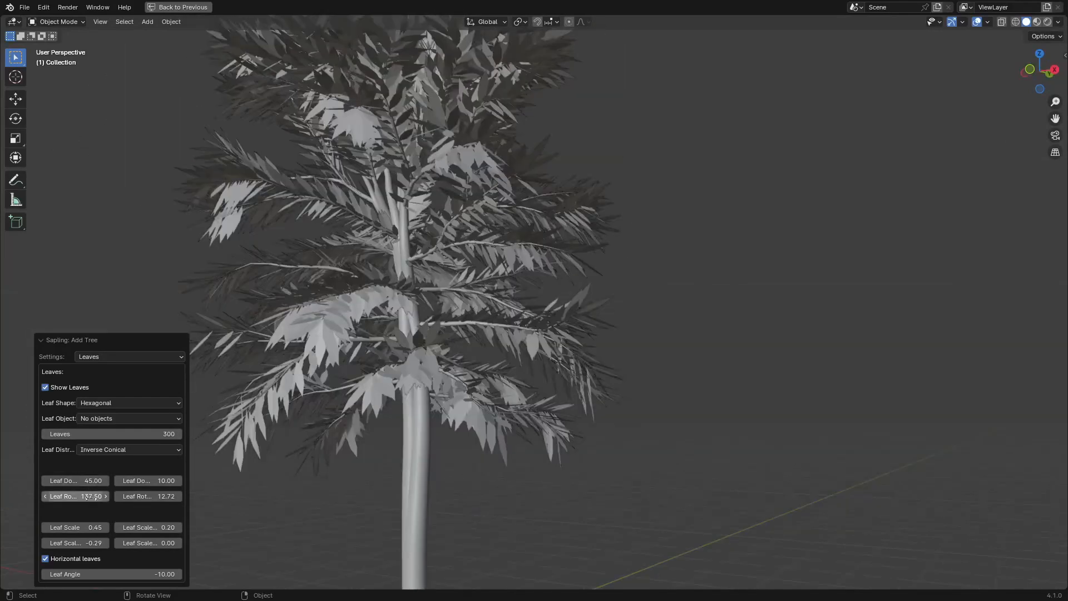
left_click_drag(76, 496, 79, 496)
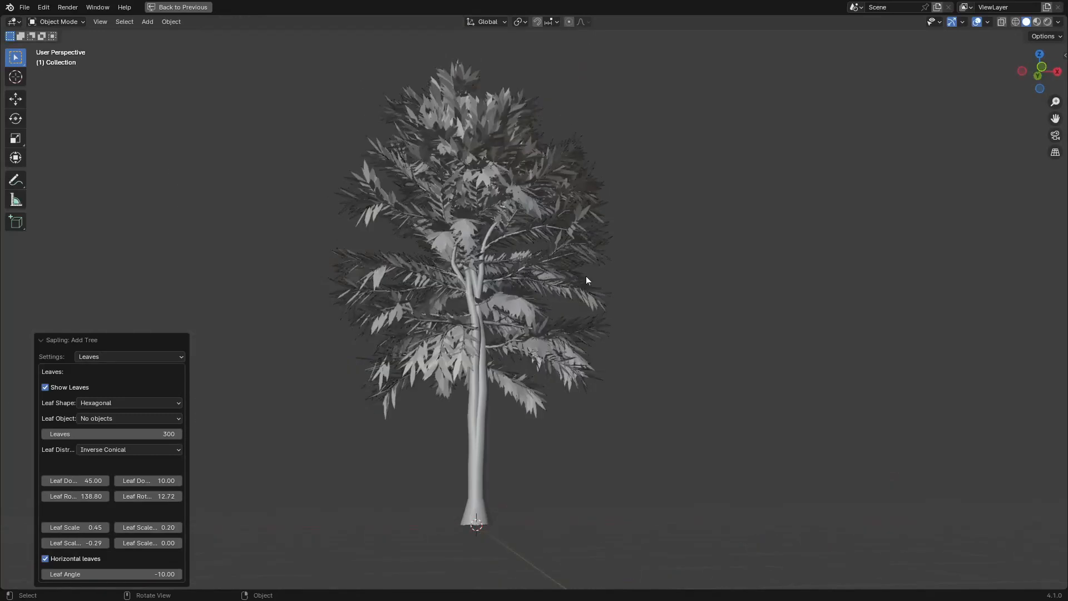
middle_click_drag(585, 275, 501, 334)
- Open the Branch Splitting settings and raise the branching levels to 3 for a fuller crown
left_click(134, 357)
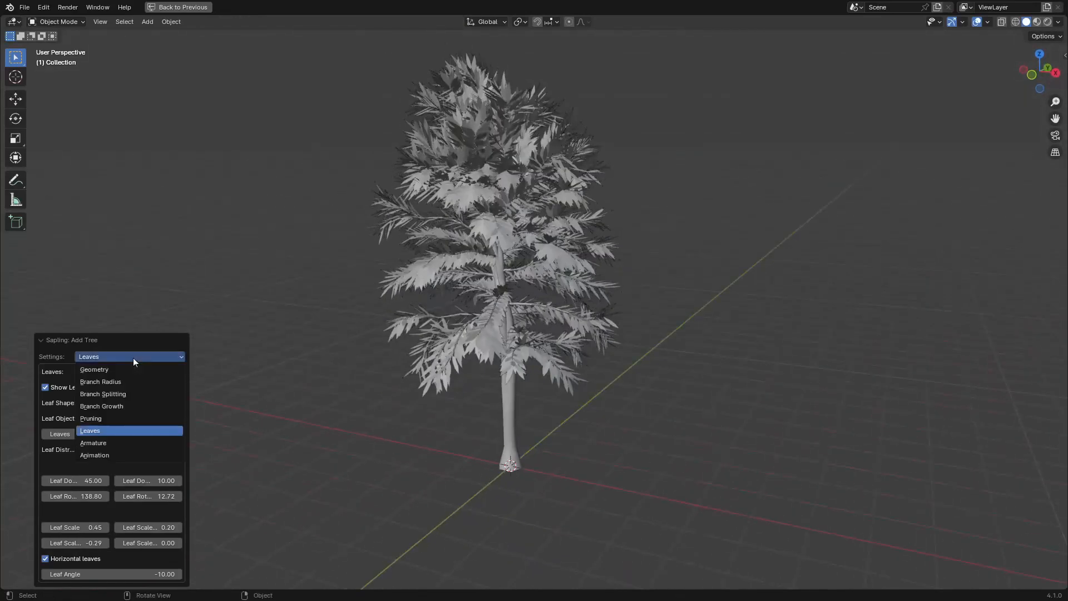
left_click(122, 383)
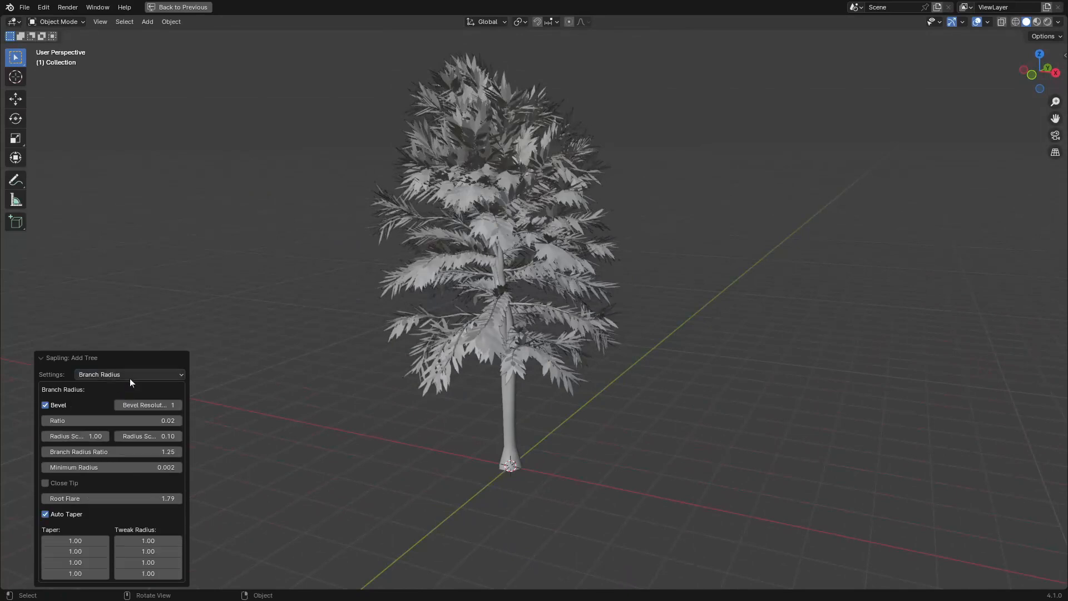
left_click(131, 379)
left_click(132, 411)
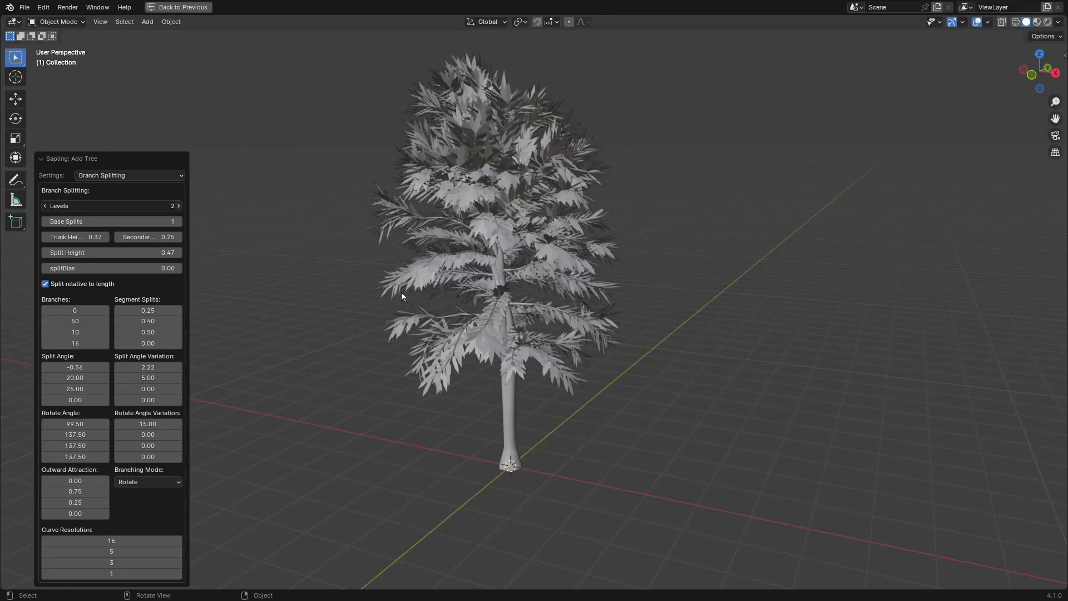
middle_click_drag(510, 314, 552, 422)
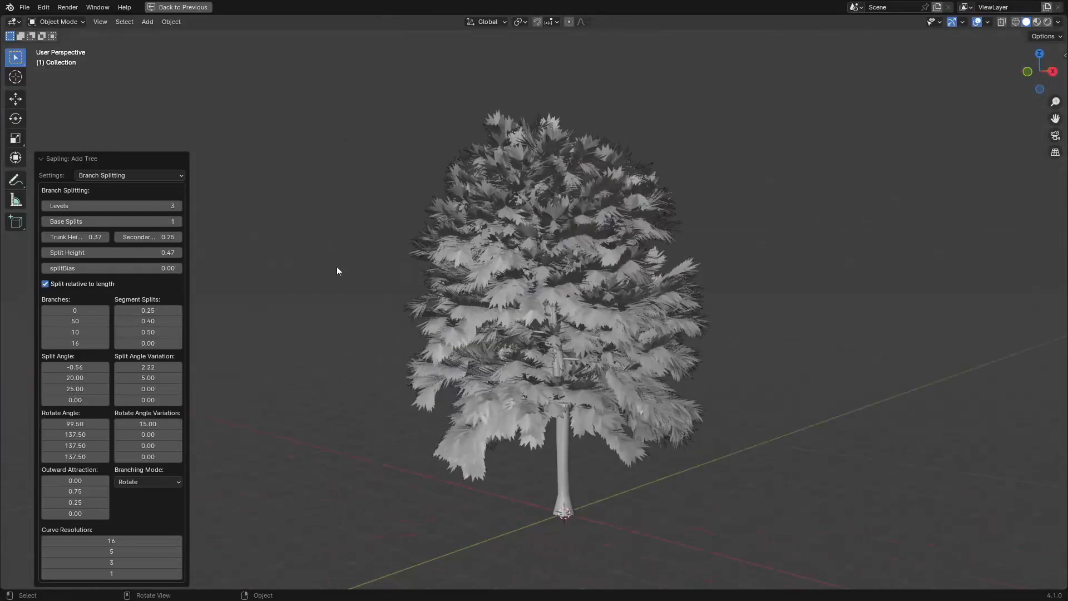
- Export the tree's settings from Geometry as the preset Anime Tree Ver 2, and load that preset
left_click(145, 175)
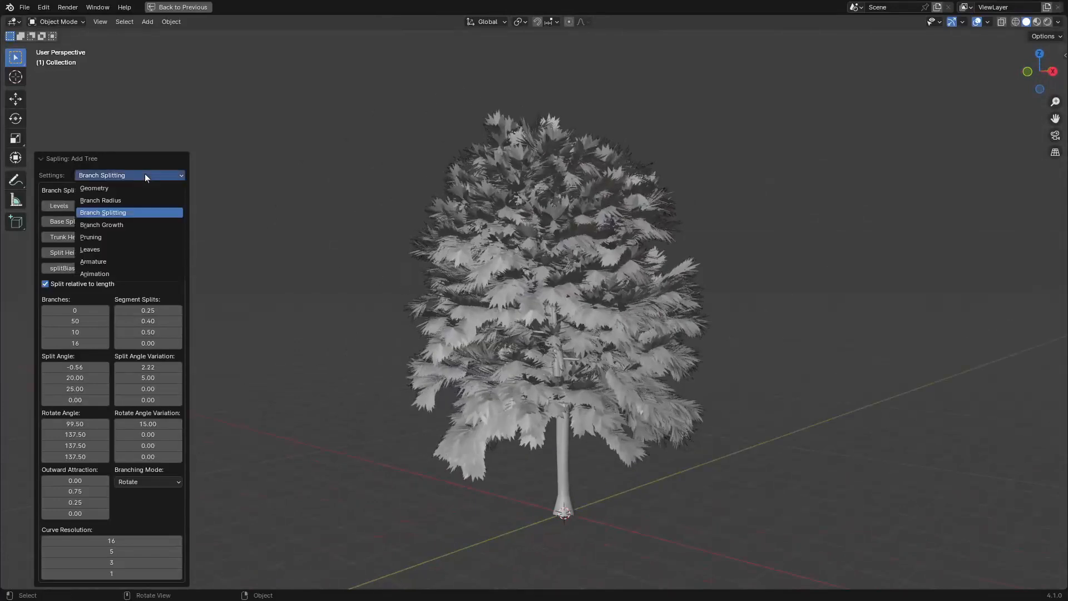
left_click(117, 188)
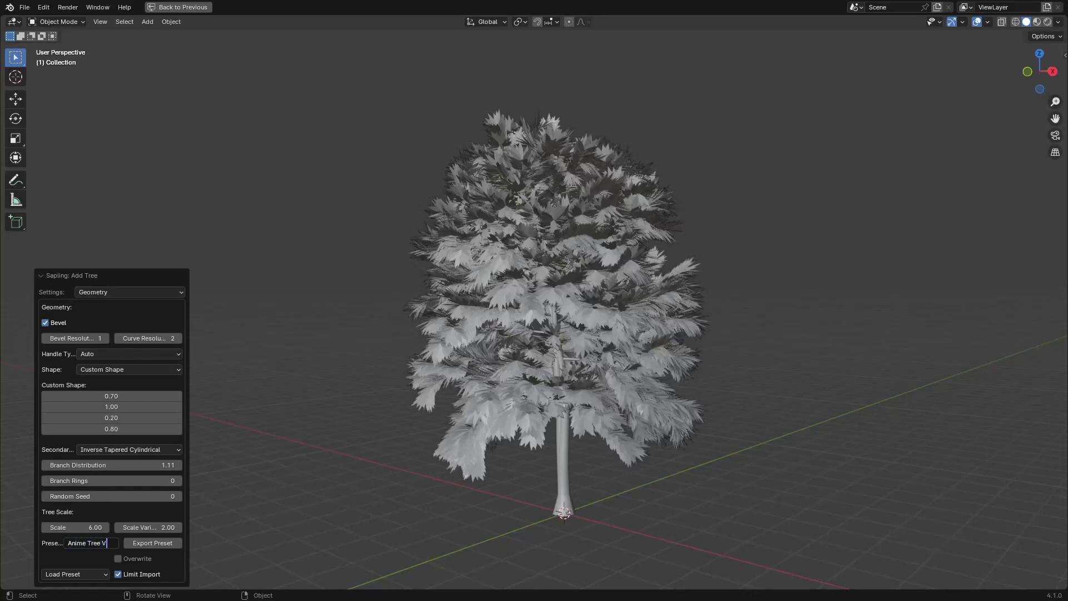
type("2")
left_click(155, 544)
left_click(80, 573)
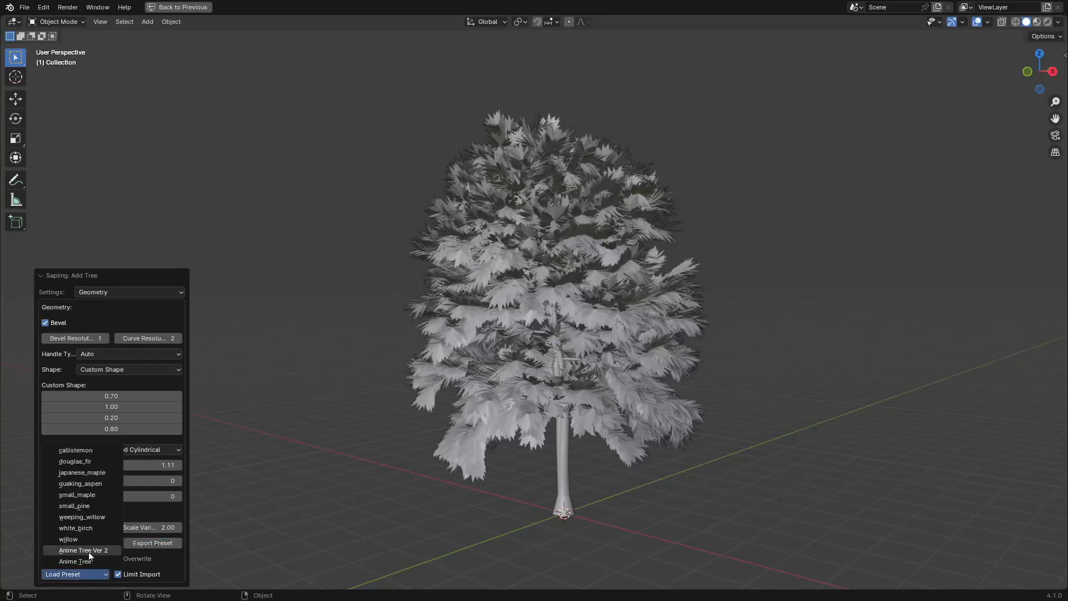
left_click(114, 551)
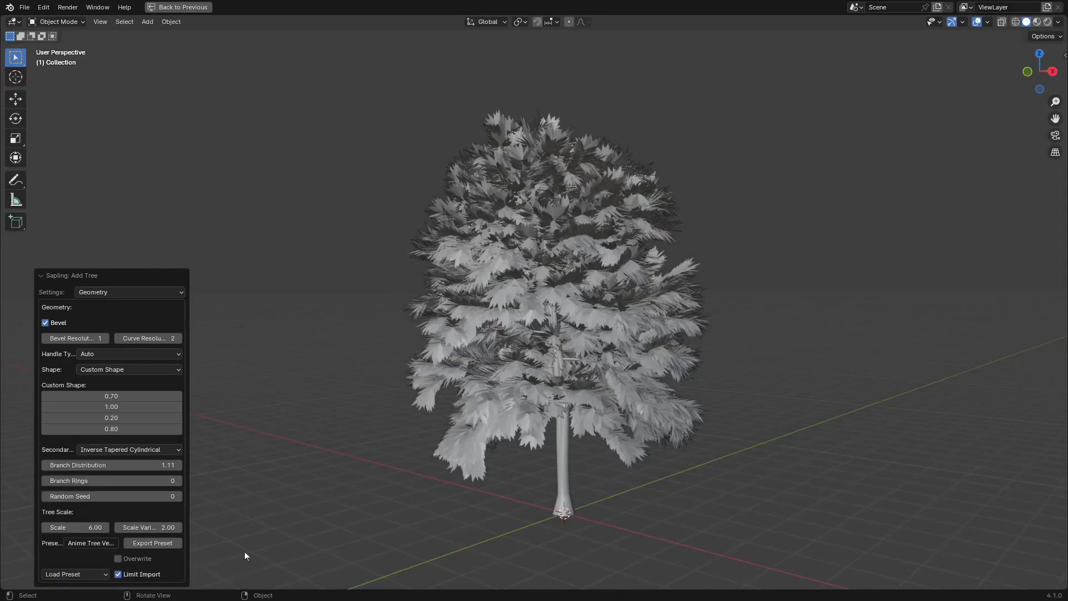
- Examine the leafy crown and trunk from several angles and look through the sapling's branch settings
scroll(489, 270, "up", 3)
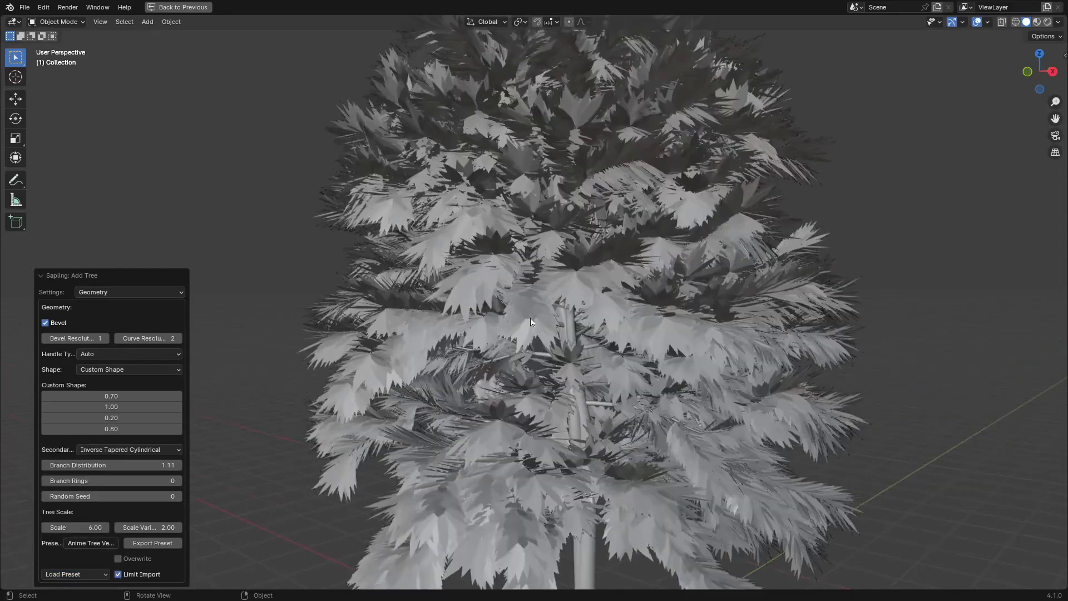
middle_click_drag(529, 318, 602, 296)
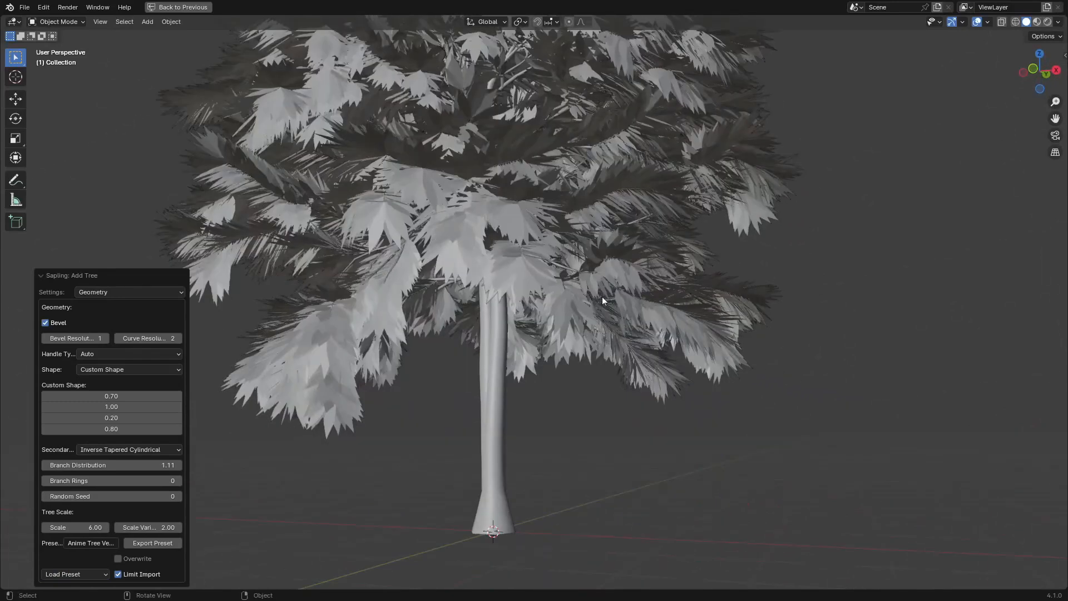
left_click(128, 291)
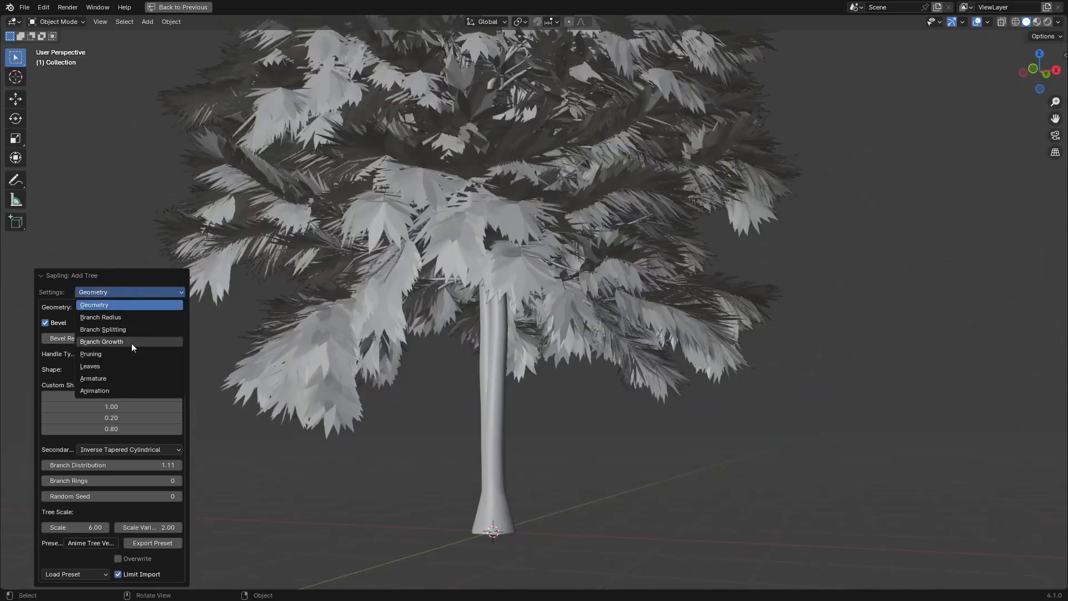
left_click(131, 343)
left_click(133, 289)
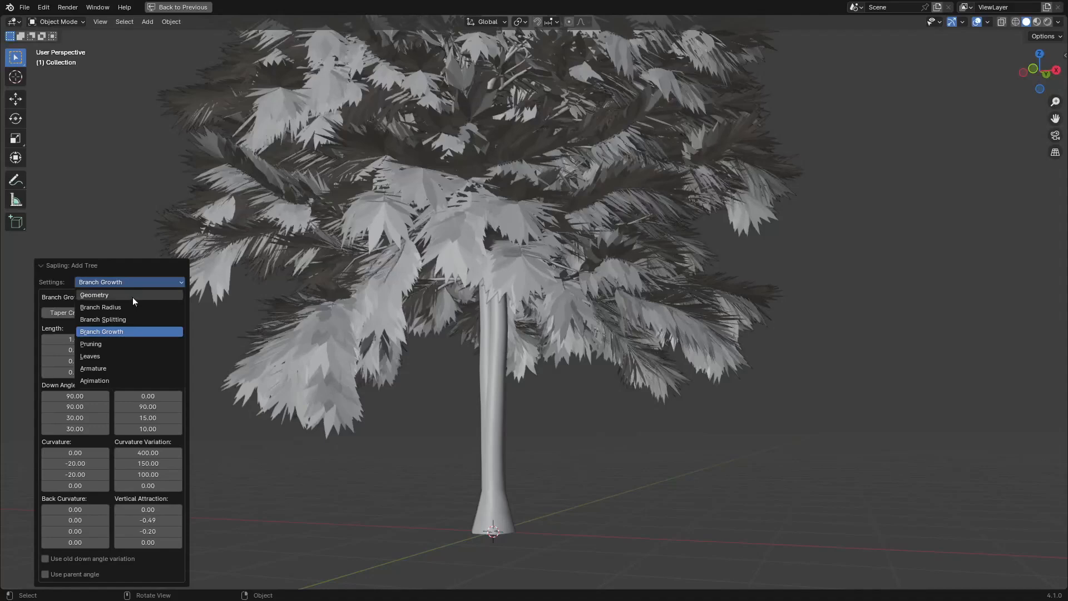
left_click(118, 325)
scroll(483, 386, "down", 5)
middle_click_drag(483, 386, 577, 390)
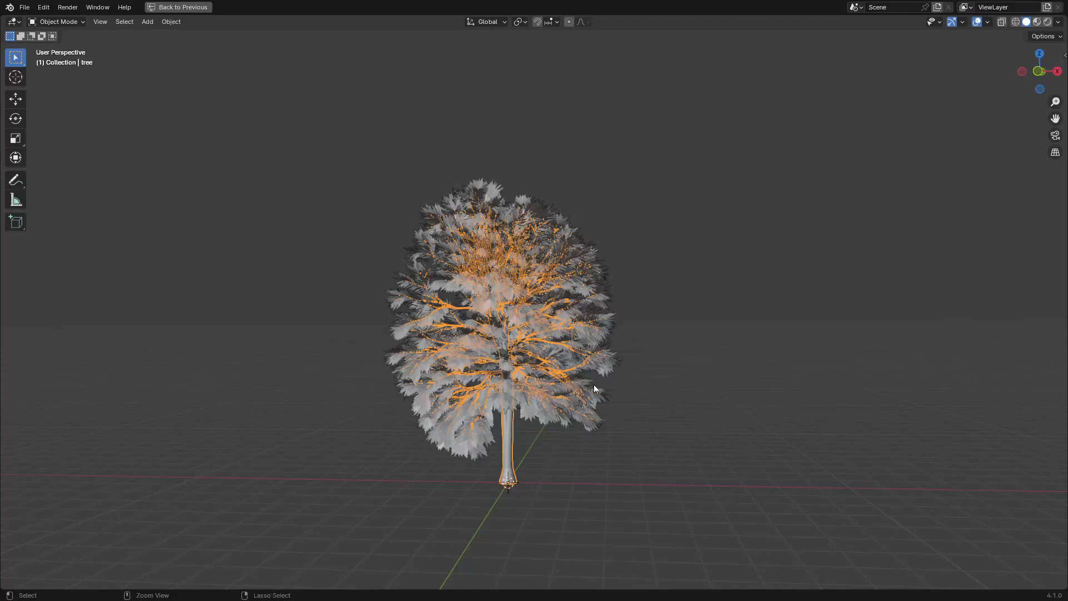
- Restore the full workspace layout from the maximized viewport and select the tree
key("ctrl+space")
left_click(694, 383)
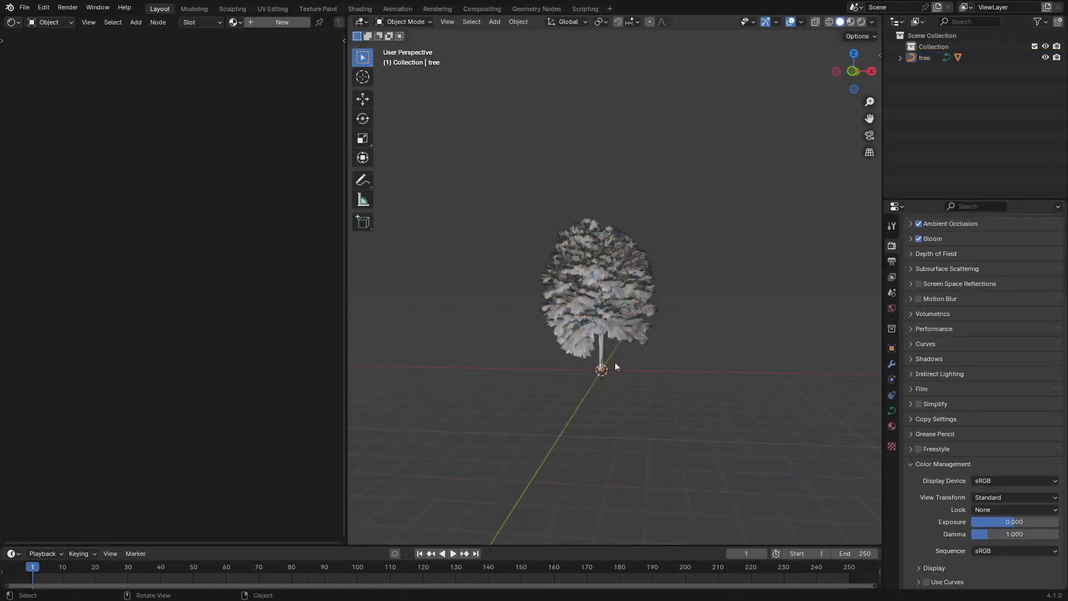
left_click(604, 353)
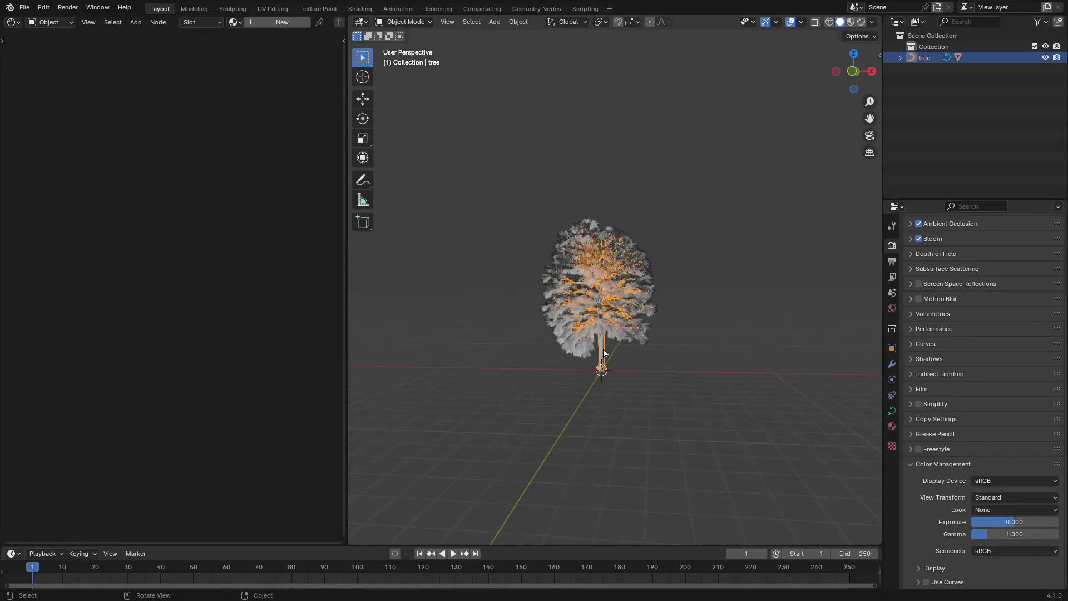
- Create a new material named Trunk on the tree and bring its shader nodes into view
left_click(282, 22)
left_click(320, 22)
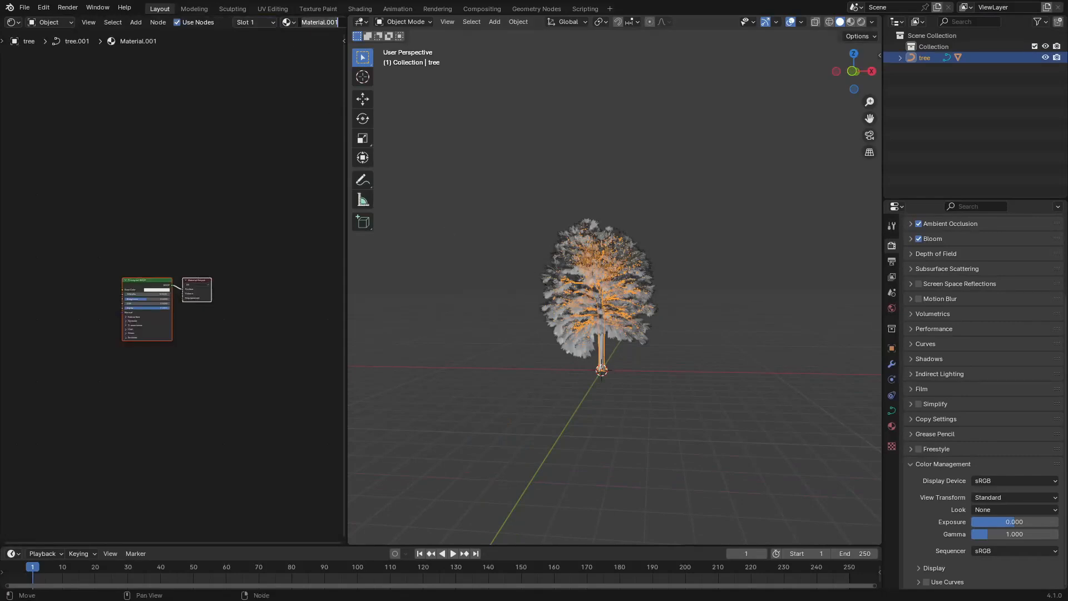
type("Trunk")
key("Return")
left_click(172, 263)
middle_click_drag(111, 264, 188, 258)
scroll(177, 225, "up", 1)
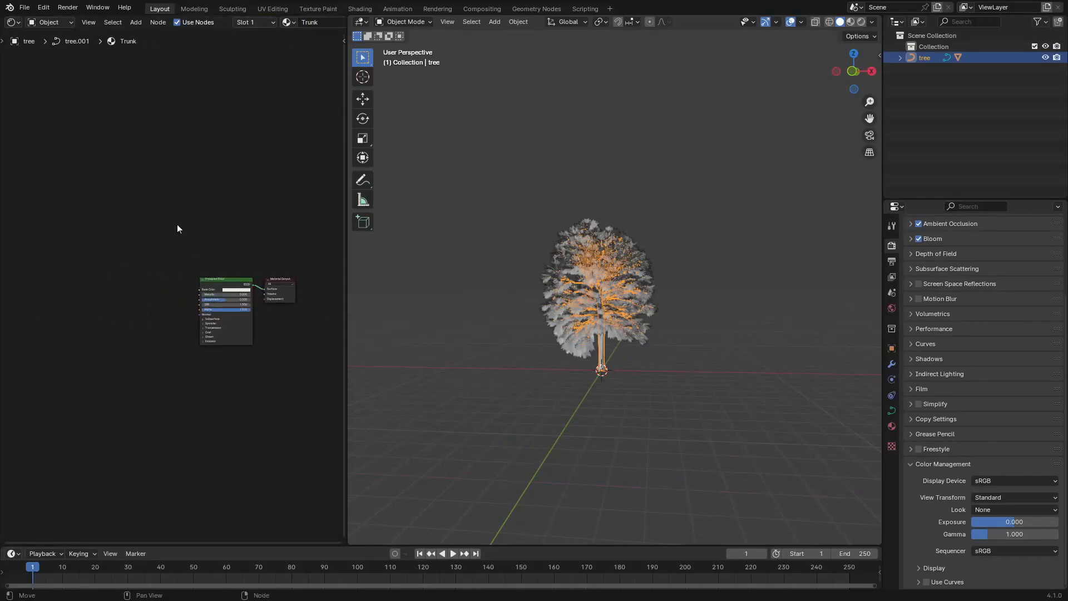
- Maximize the shader editor and add two Noise Texture nodes, one above the other, well ahead of the Principled BSDF
key("ctrl+space")
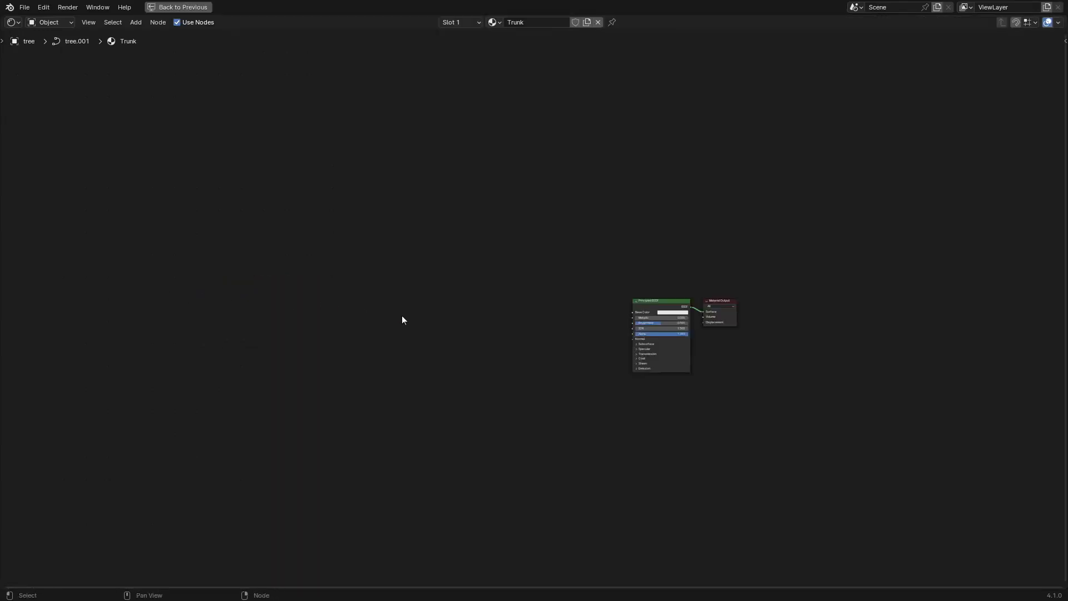
middle_click_drag(211, 300, 404, 290)
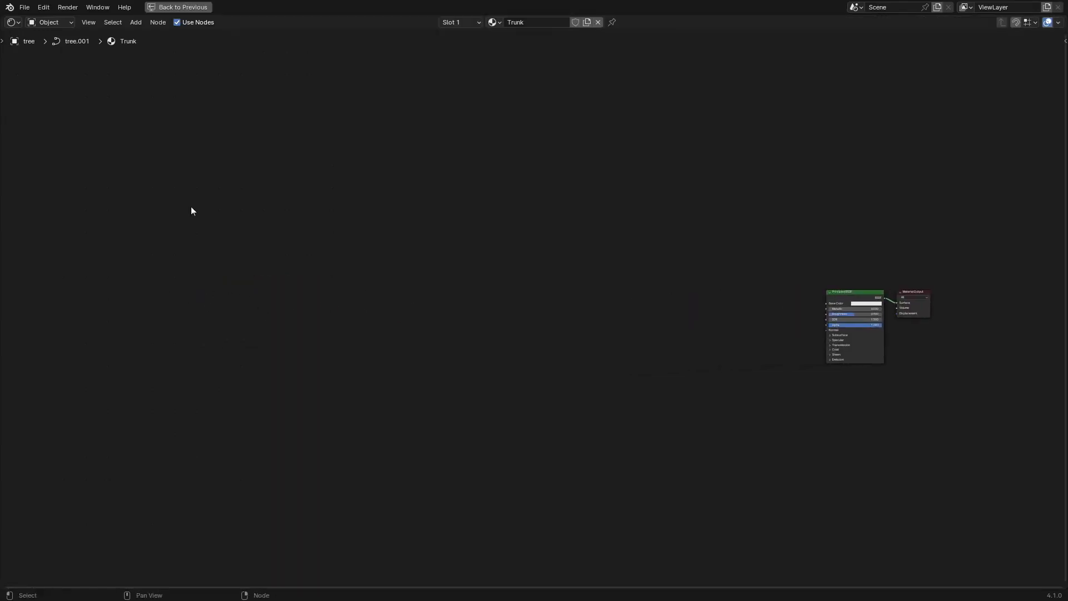
key("q")
key("n")
left_click(191, 206)
key("q")
key("n")
left_click(188, 287)
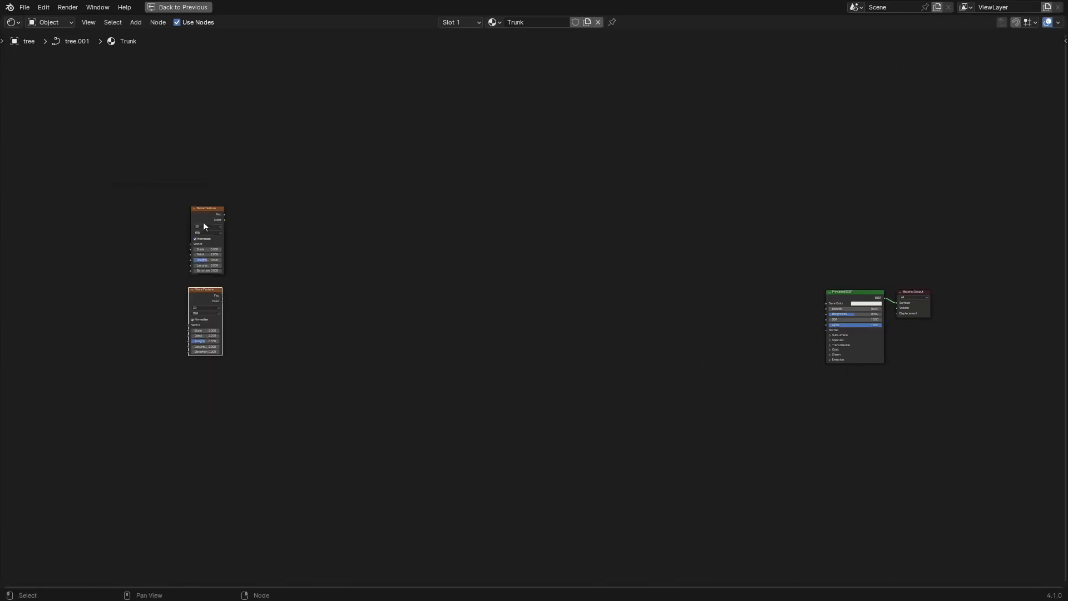
- Give both Noise Textures their own Mapping and Texture Coordinate nodes, feeding the mappings from the Object output
key("ctrl+t")
left_click(204, 220)
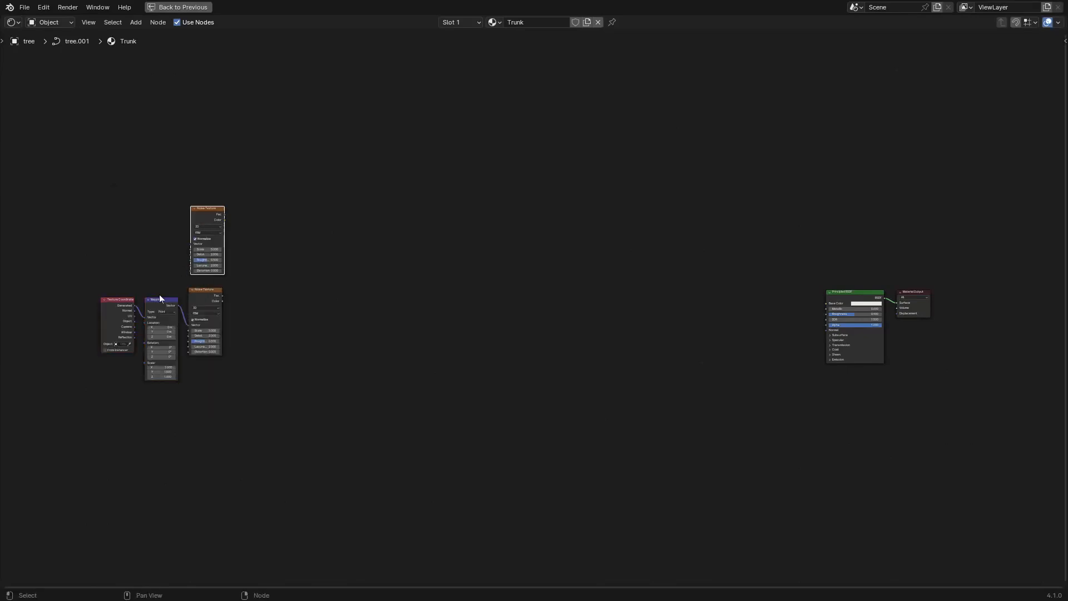
key("ctrl+t")
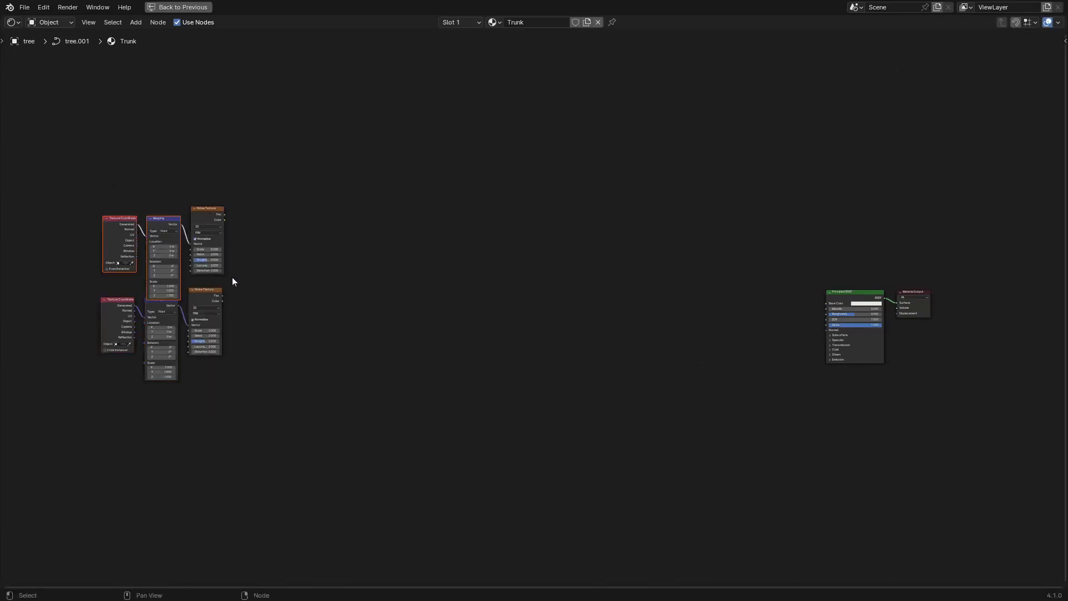
scroll(232, 277, "up", 7)
middle_click_drag(94, 203, 278, 230)
left_click(278, 227)
left_click(276, 171)
left_click_drag(292, 260, 309, 253)
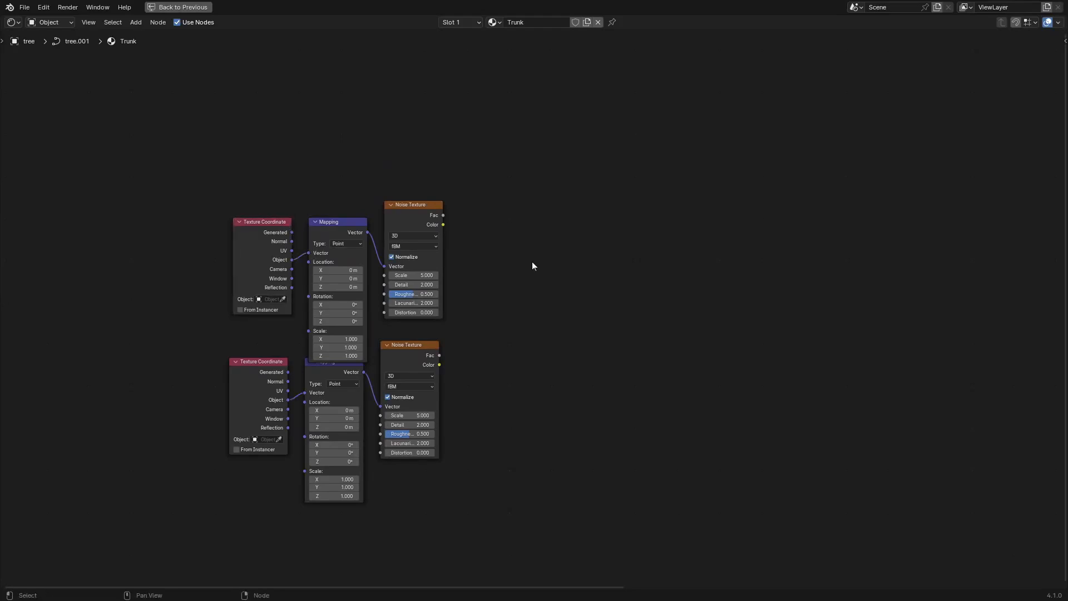
- Add a Color Ramp after each Noise Texture and connect each texture's Fac output to its ramp's Fac input
key("q")
left_click(479, 261)
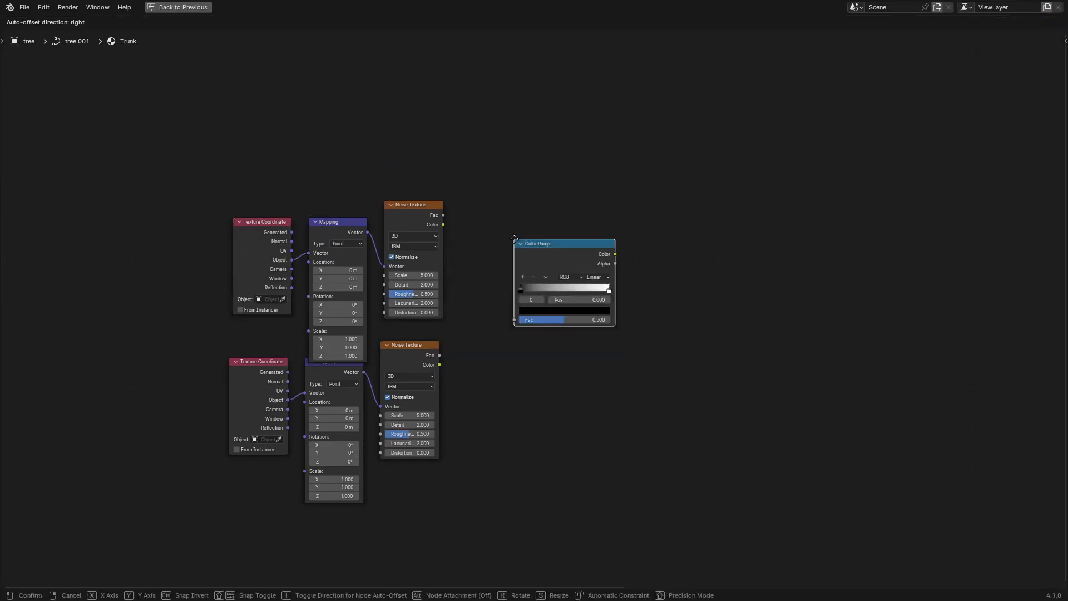
left_click(462, 209)
key("shift+d")
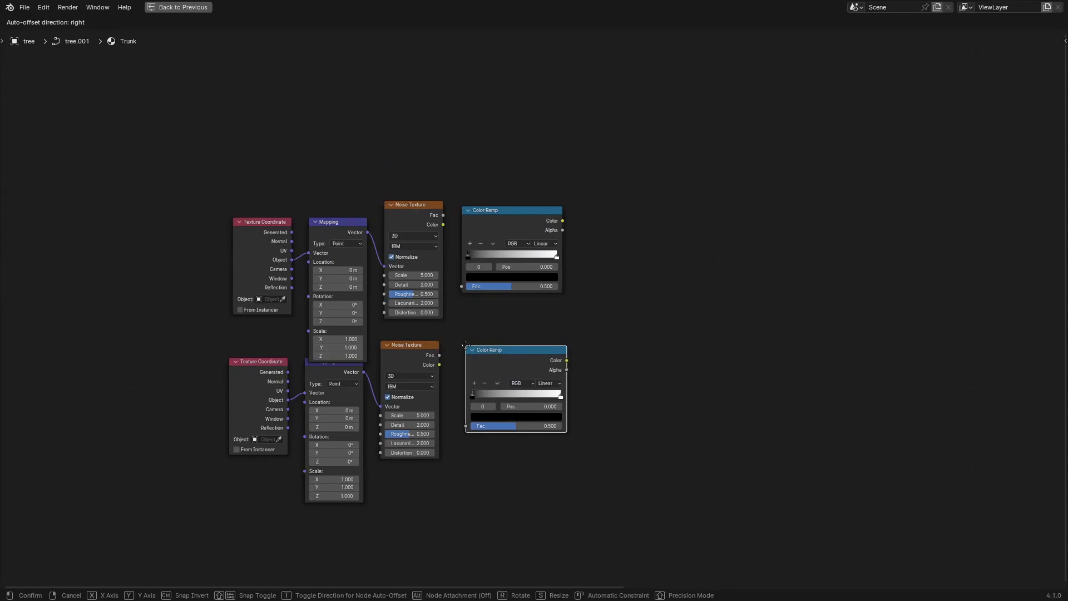
left_click(465, 342)
left_click_drag(443, 215, 461, 286)
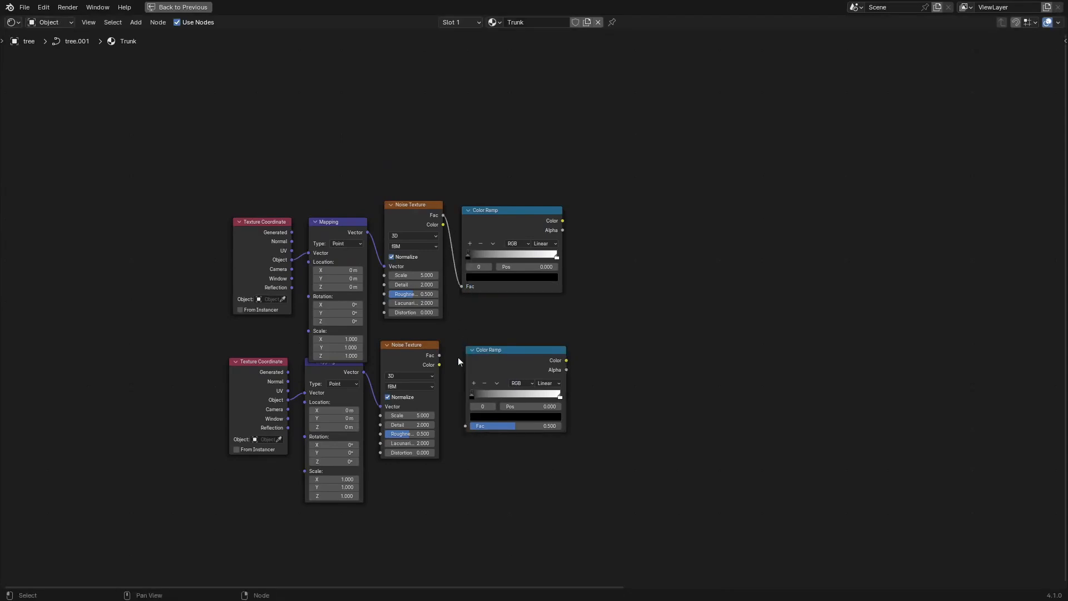
left_click_drag(439, 356, 466, 426)
- Add a Mix Color node and connect the lower Color Ramp's Color output to its Factor
middle_click_drag(666, 395, 557, 304)
key("q")
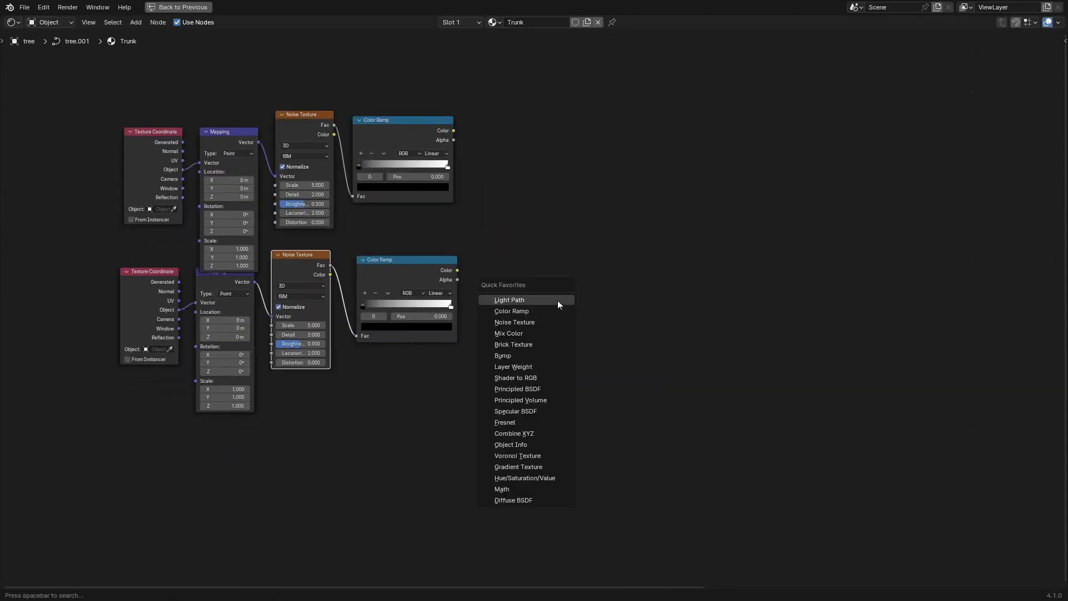
left_click(548, 334)
left_click(493, 235)
left_click_drag(457, 270, 497, 301)
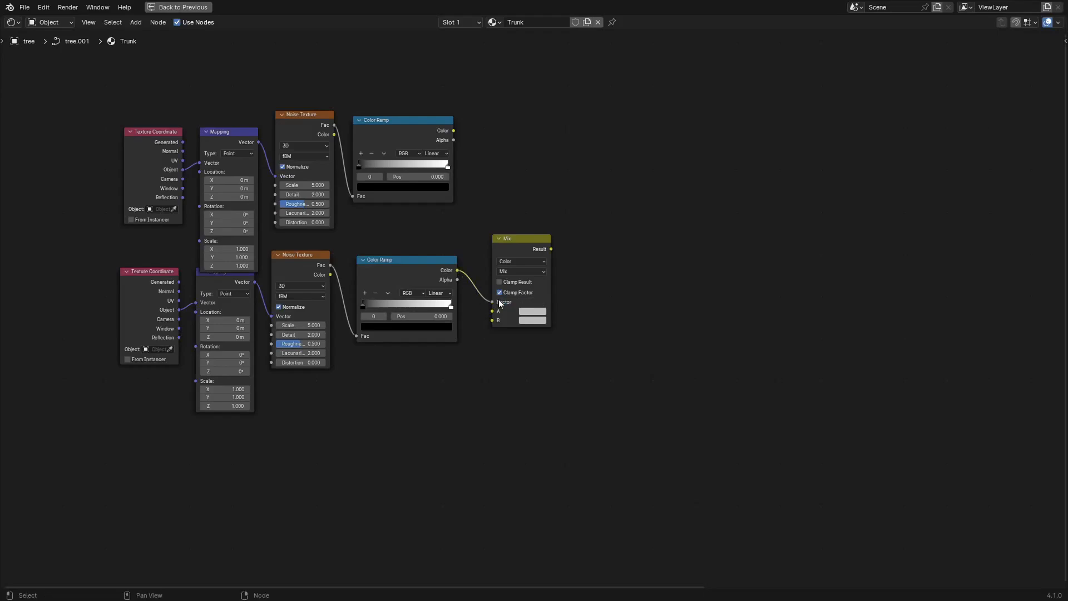
- Add a third Noise Texture below the others with Mapping and Texture Coordinate nodes, using the Object output
middle_click_drag(514, 510, 515, 338)
key("q")
left_click(516, 338)
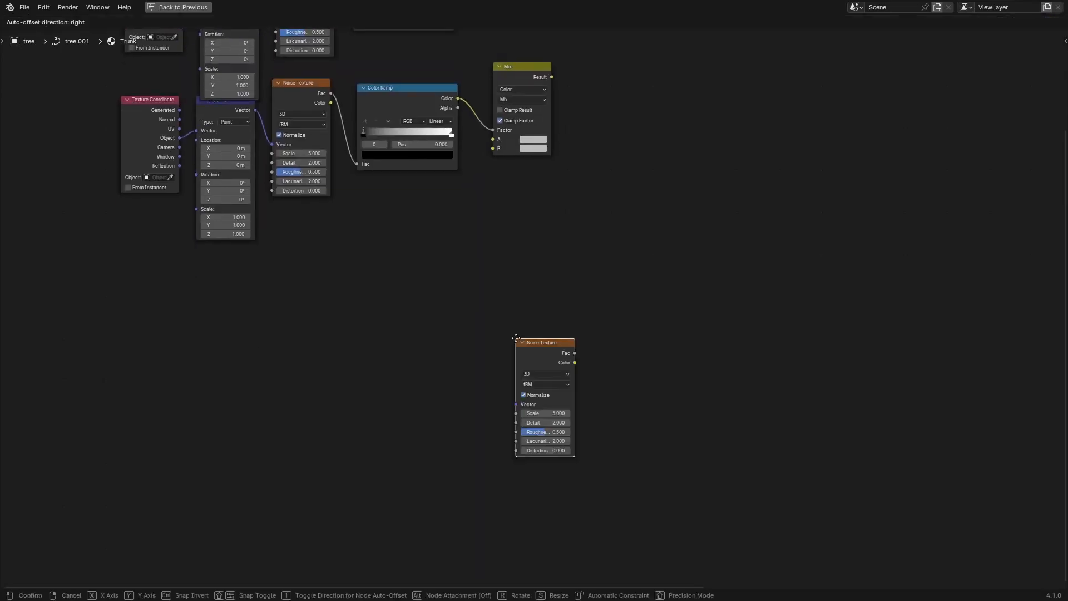
left_click(459, 400)
key("ctrl+t")
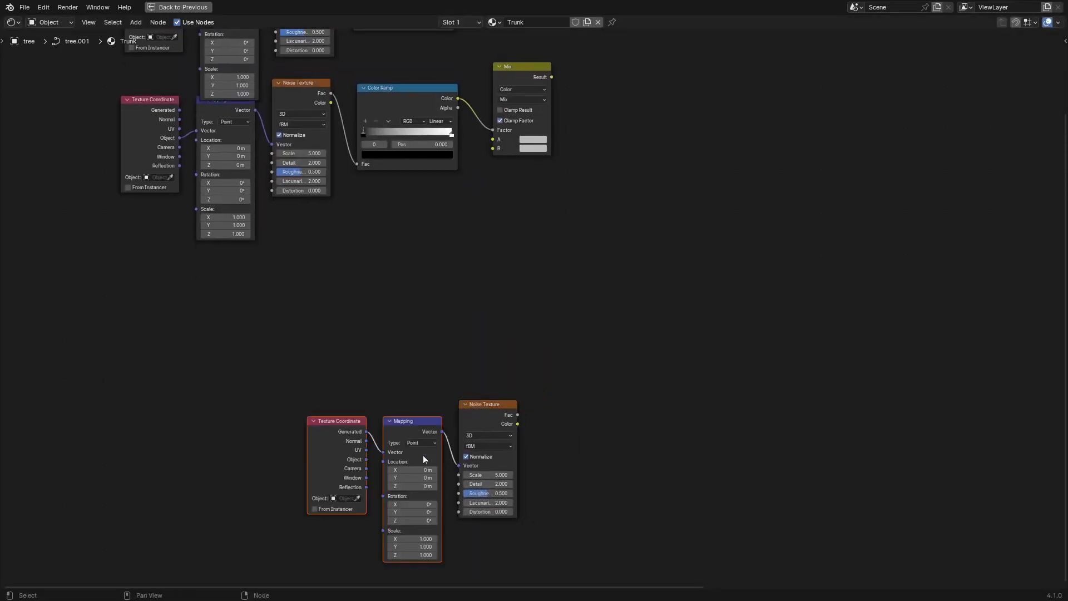
left_click_drag(366, 459, 383, 451)
- Add a Color Ramp beside the third Noise Texture and connect the texture's Fac output to it
left_click(610, 357)
key("q")
left_click(570, 401)
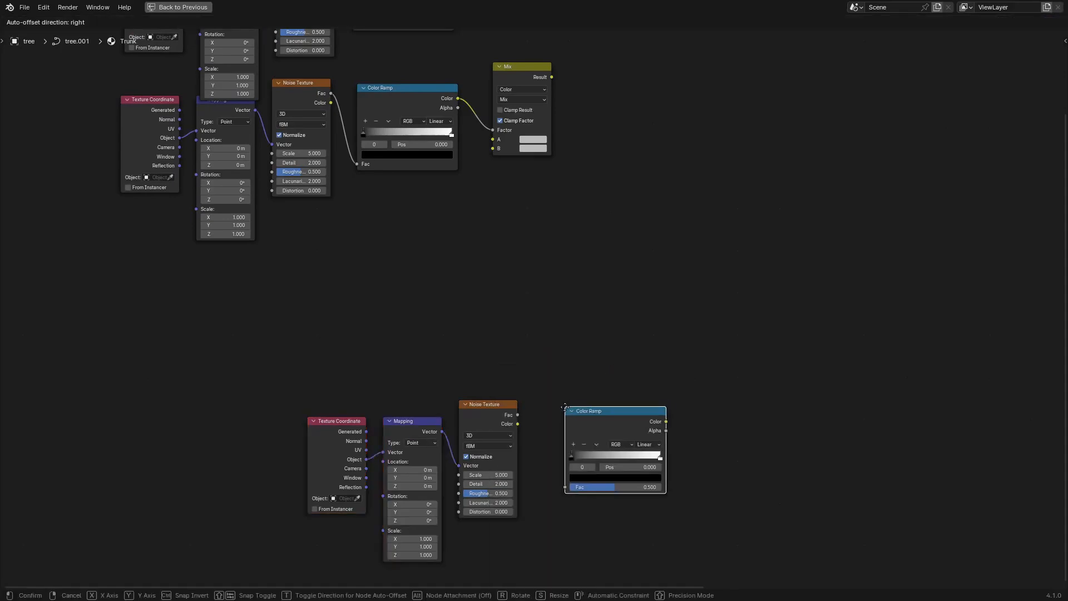
left_click(542, 400)
left_click_drag(517, 414, 545, 477)
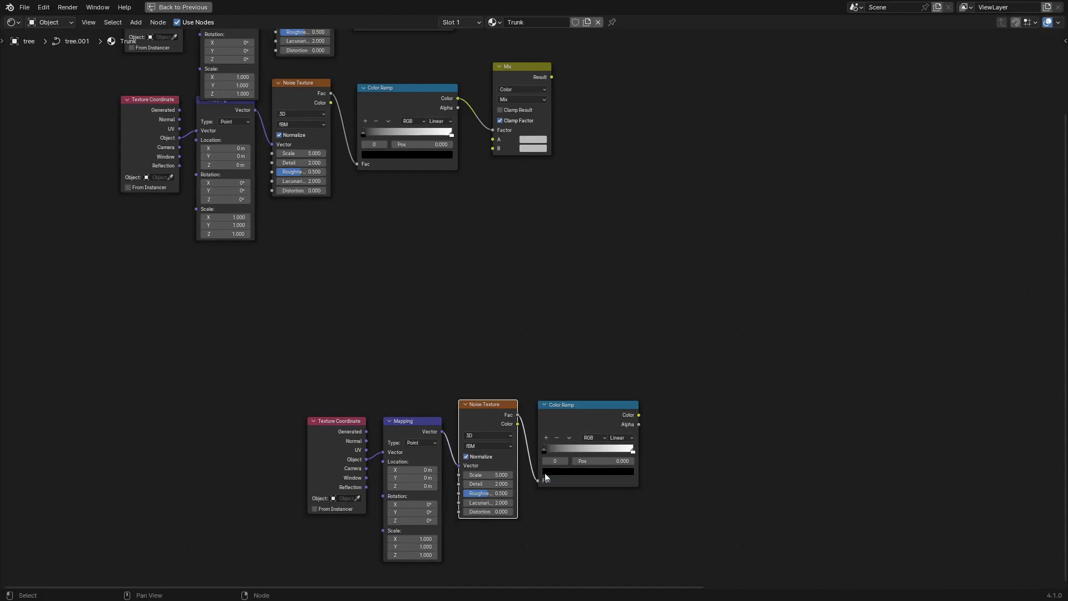
- Set the Scale of the first Noise Texture to 29.8 and of the second to 9.5
middle_click_drag(542, 348, 612, 570)
scroll(556, 334, "up", 5)
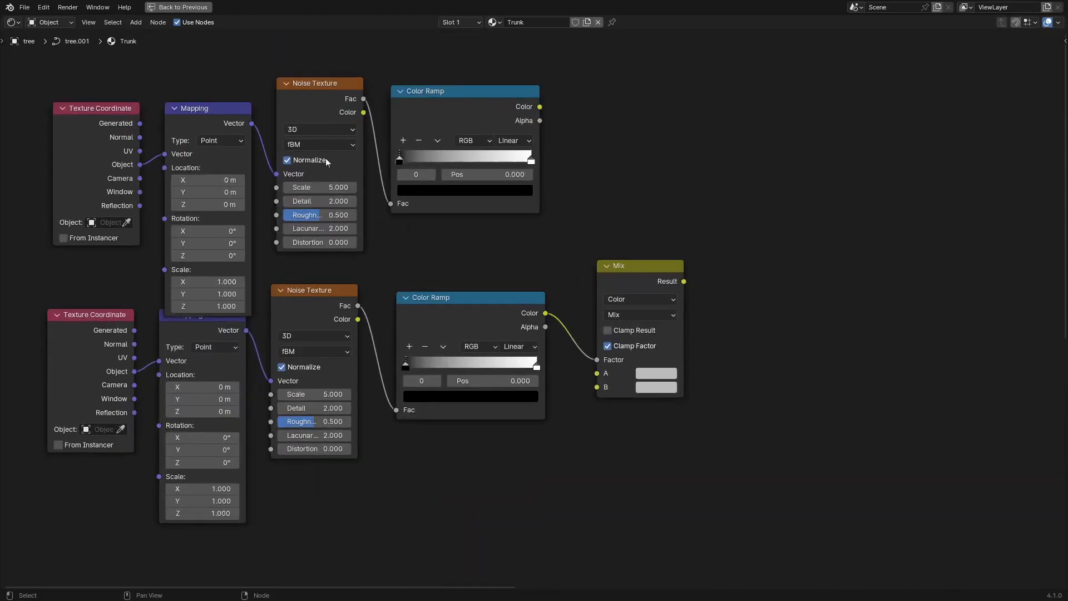
left_click(320, 187)
type("29")
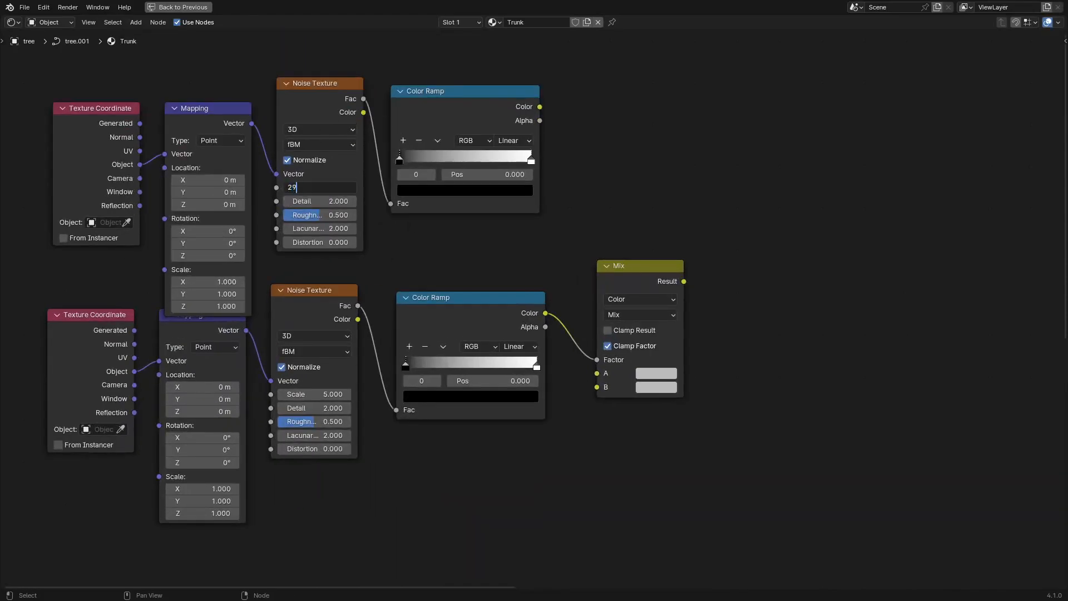
type(".800")
key("Return")
left_click(312, 394)
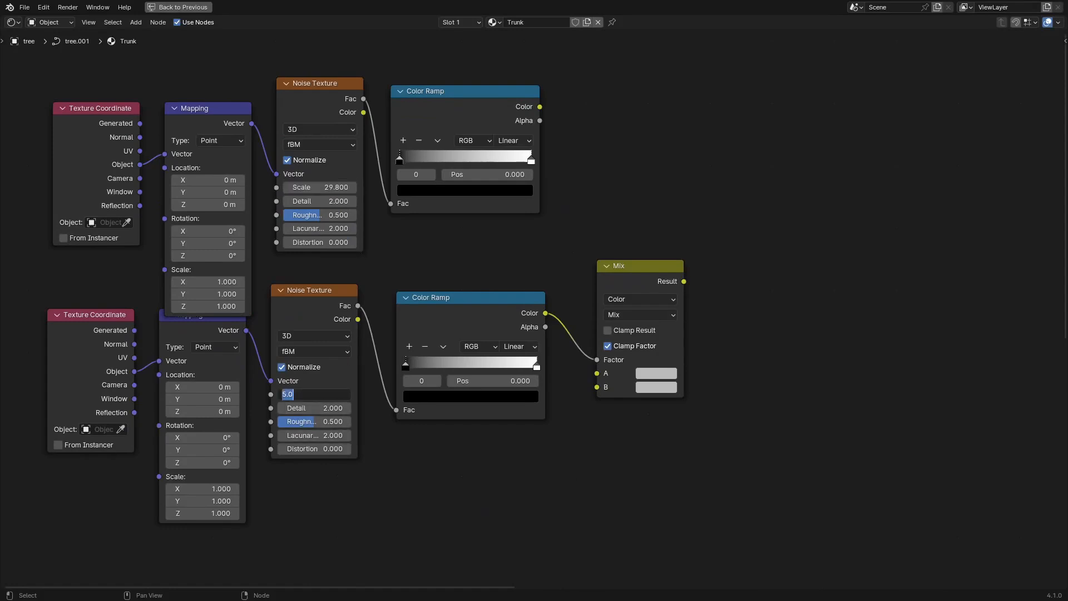
type("9.5")
key("Return")
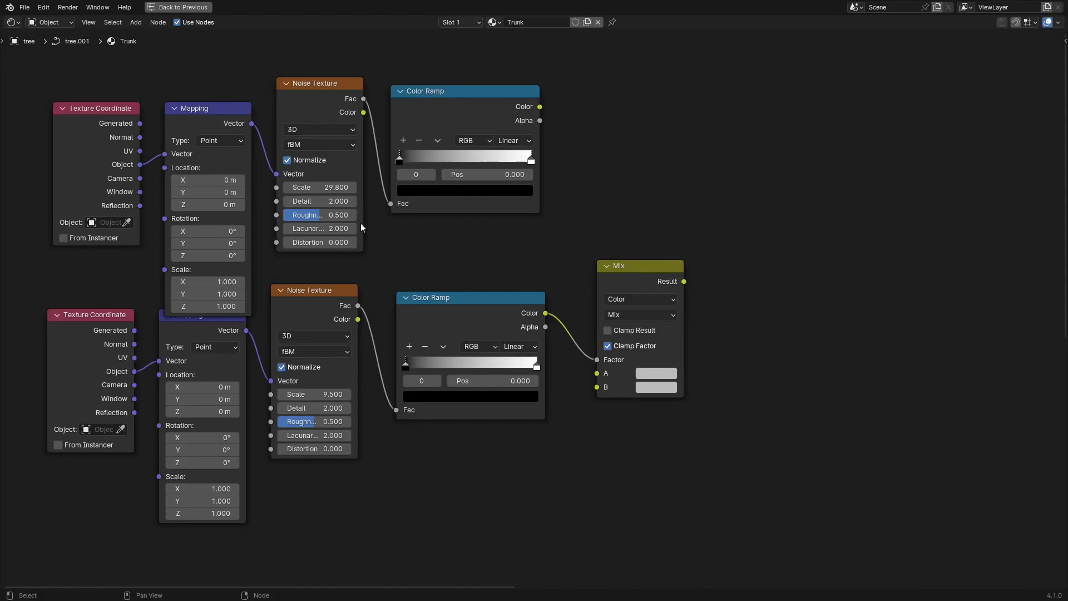
- Set the Detail of the first and second Noise Textures to 15
left_click(320, 201)
type("15")
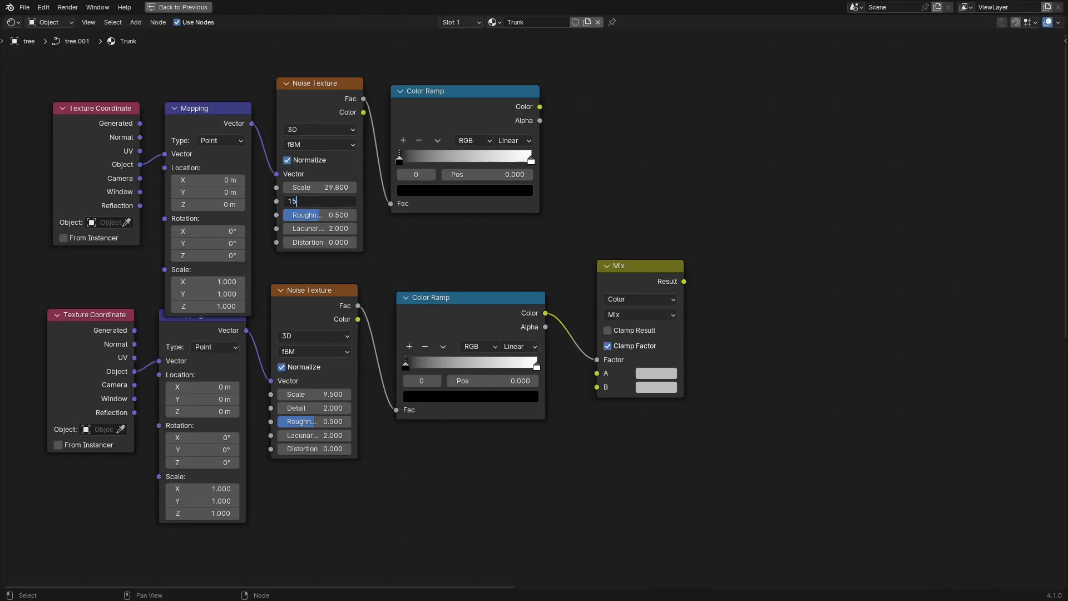
key("Return")
left_click(328, 408)
type("15")
key("Return")
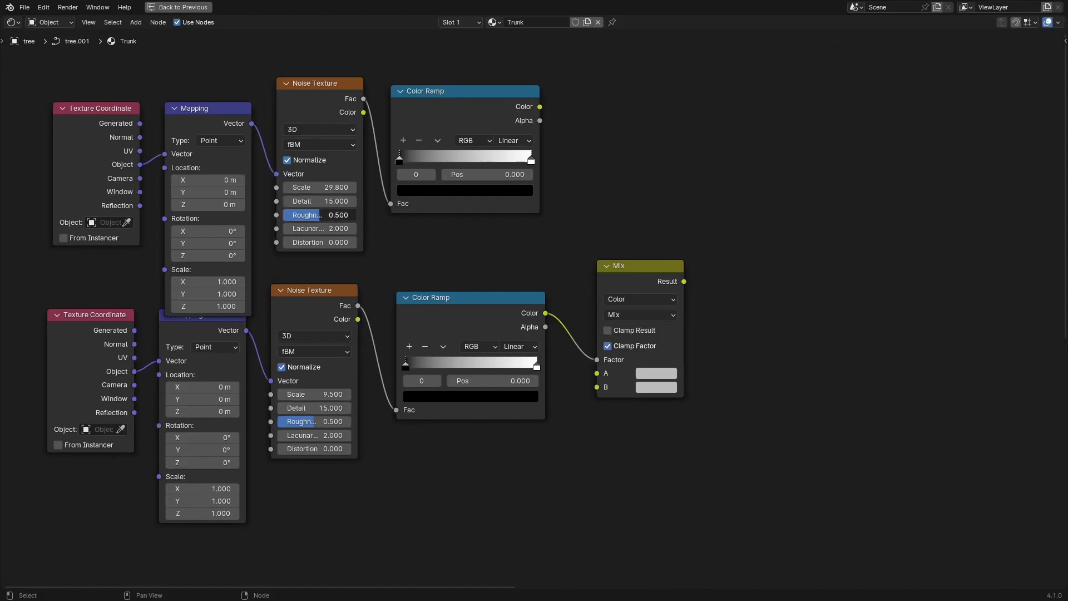
- Set the Roughness of the first and second Noise Textures to 0.68
left_click(328, 215)
type(".68")
key("Return")
left_click(328, 421)
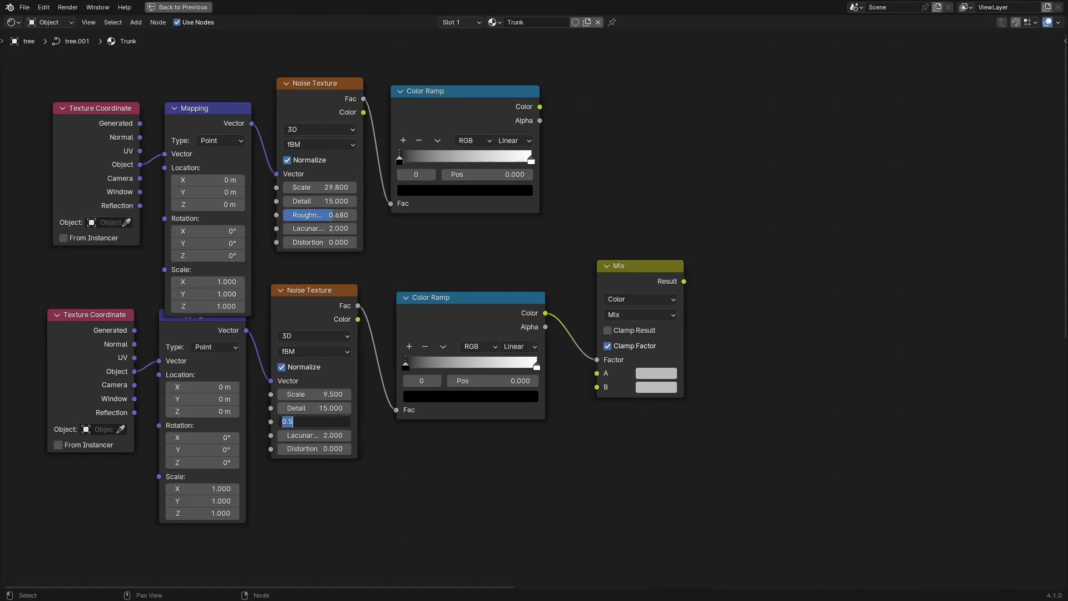
type(".68")
key("Return")
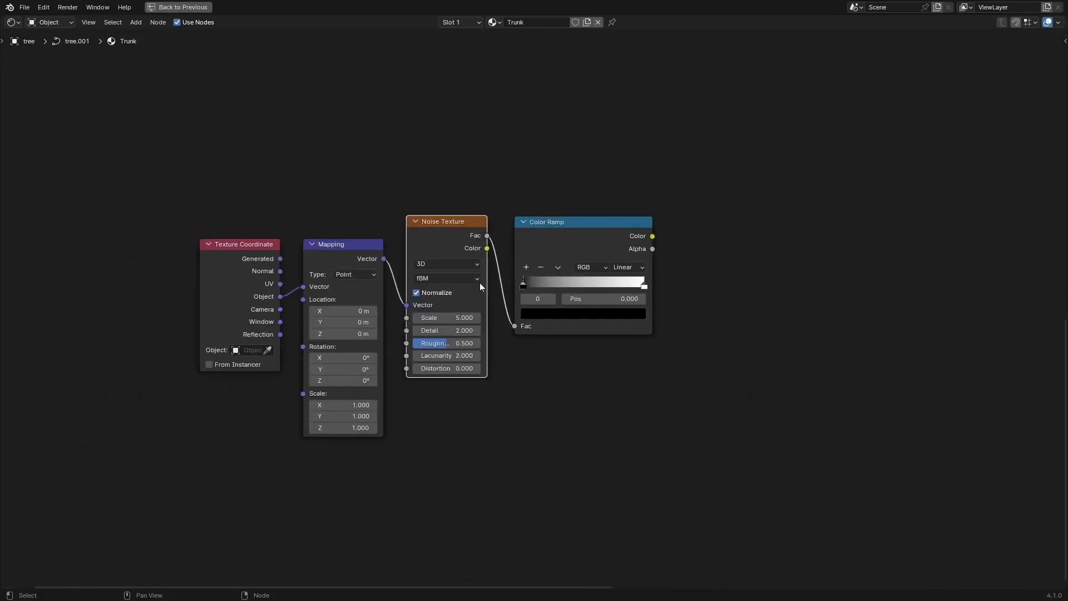
- Set the third Noise Texture's Detail to 6.8 and its Scale to 2
scroll(480, 282, "up", 3)
left_click_drag(455, 360, 459, 360)
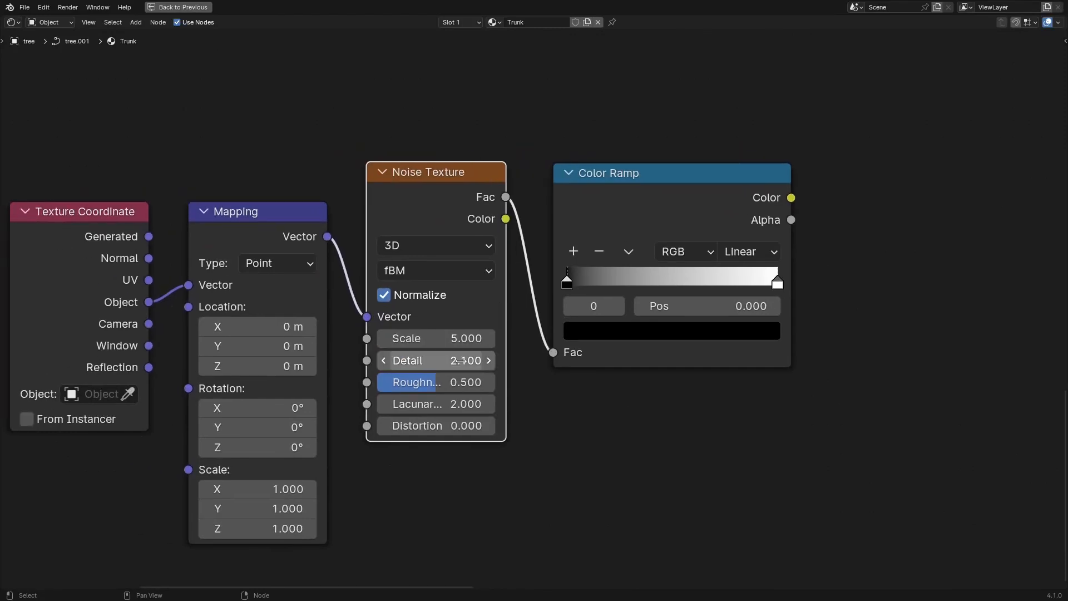
left_click(459, 361)
type("6.8")
key("Return")
left_click(449, 339)
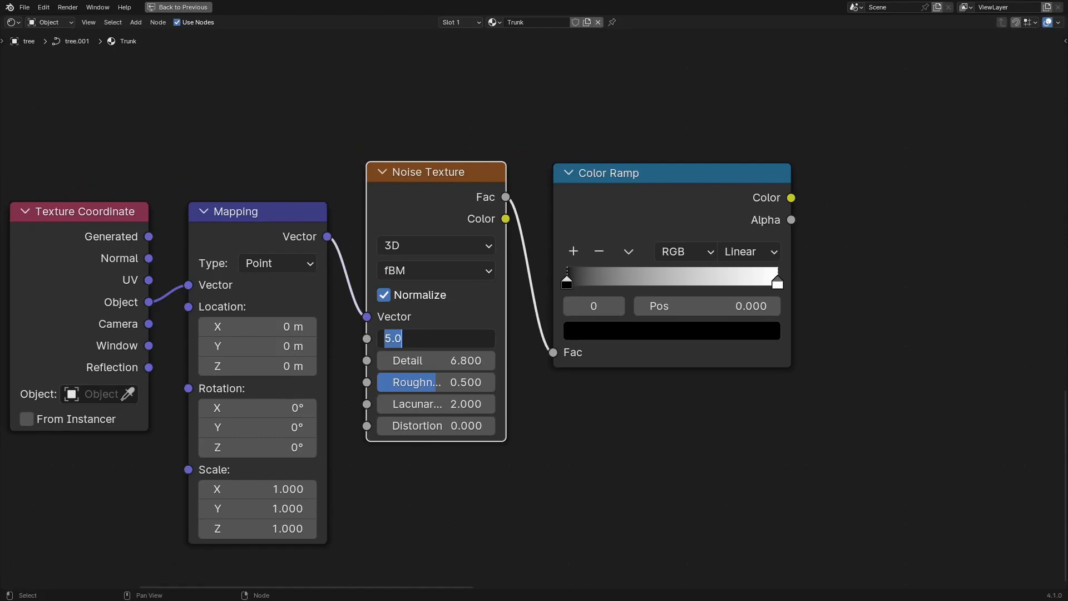
type("29")
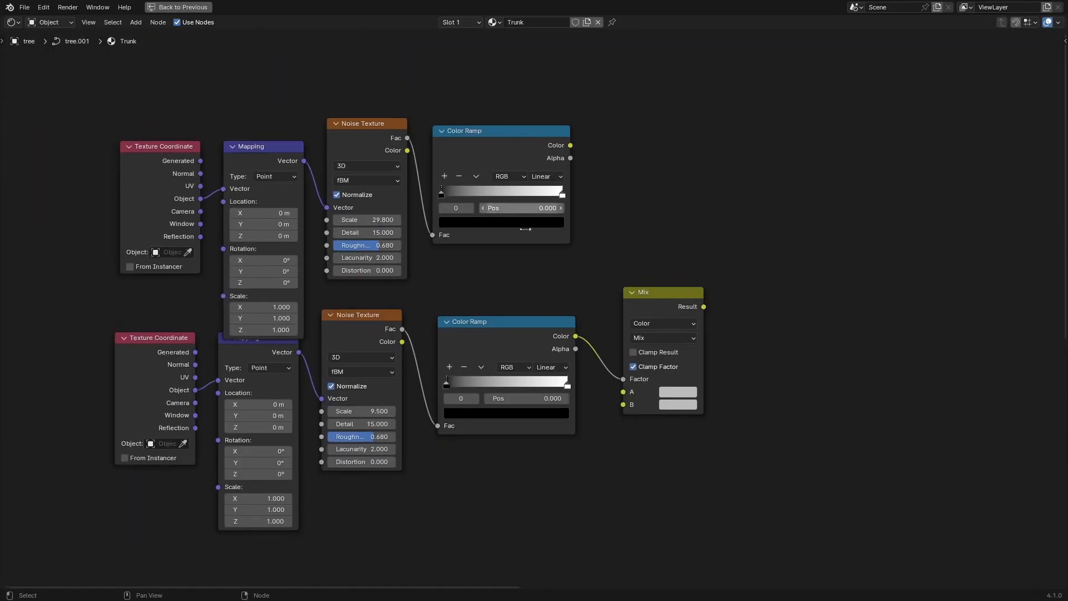
- Flip the first two Color Ramps, moving the first's white stop to 0.259 and the second's black stop to 0.477
scroll(525, 229, "up", 2)
left_click(463, 245)
left_click(489, 257)
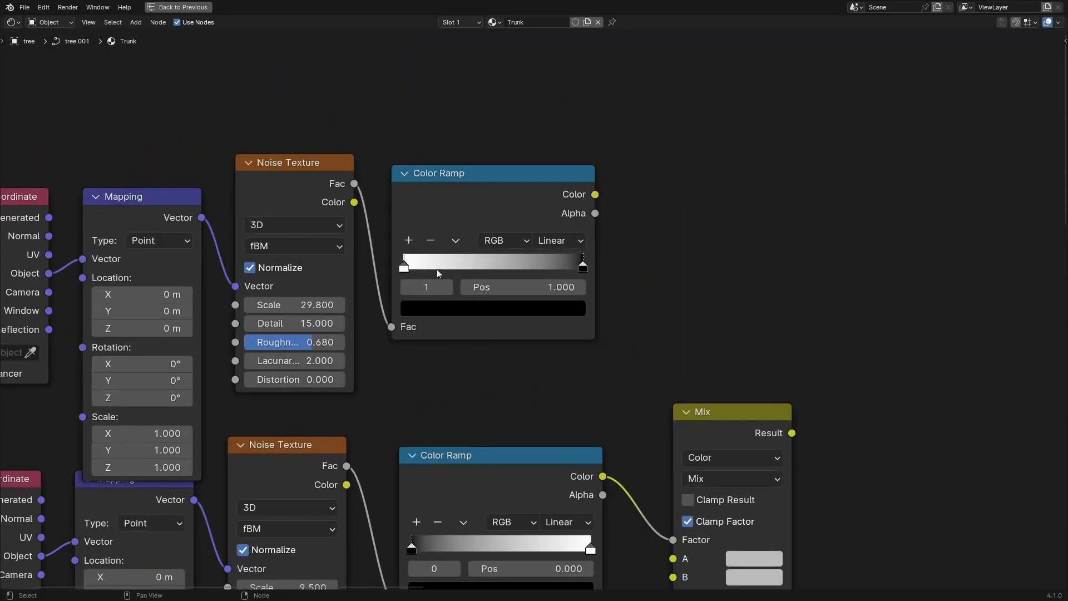
mouse_move(414, 242)
left_mouse_down()
mouse_move(459, 250)
mouse_move(421, 240)
left_mouse_up()
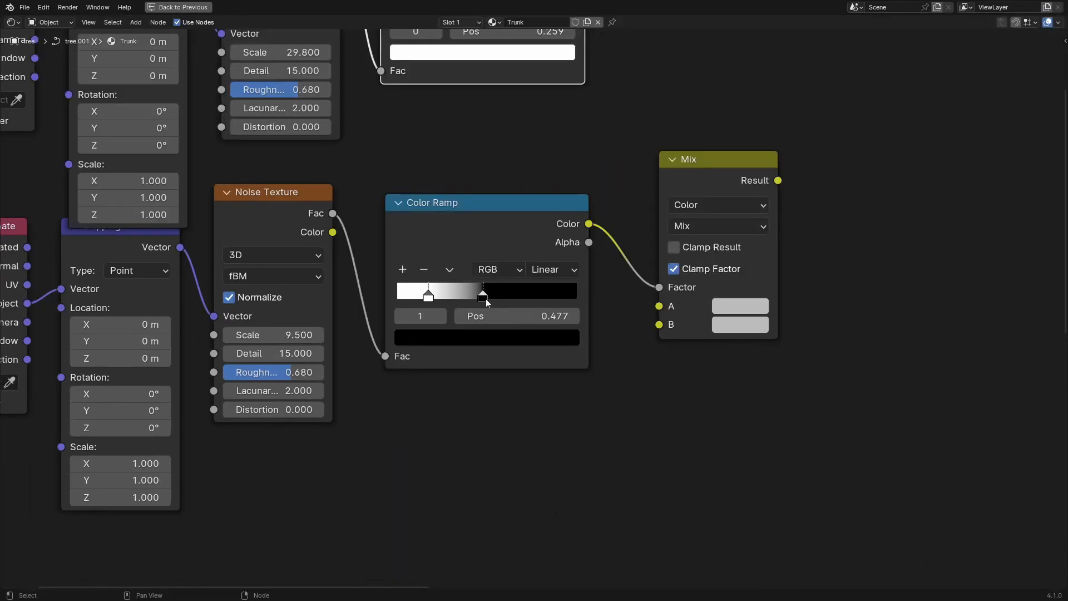
- Flip the third Noise Texture's Color Ramp, move its white stop to 0.205 and bring its black stop inward
key("Home")
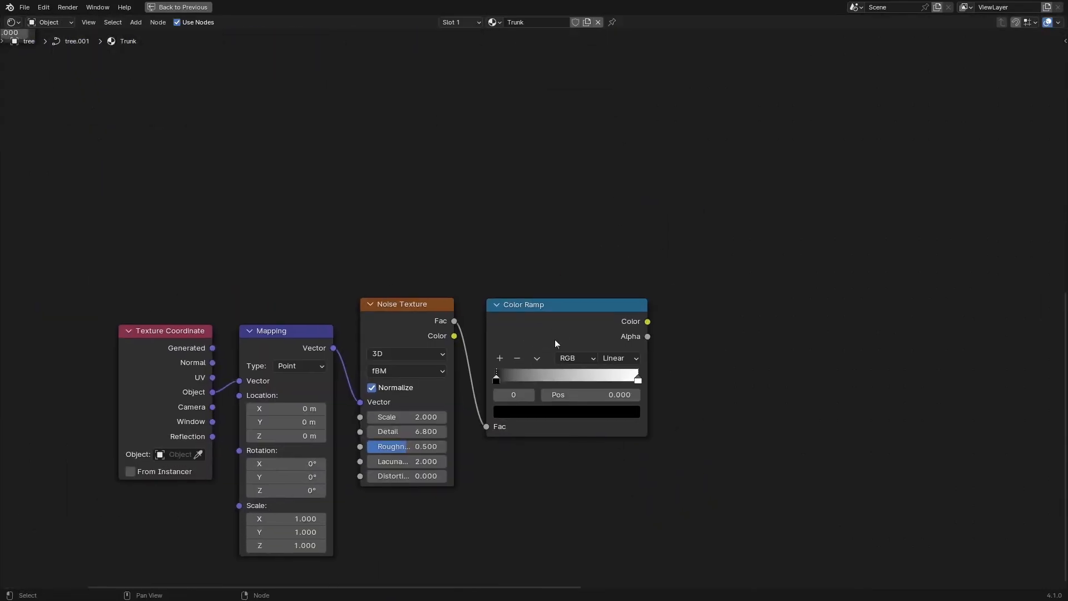
scroll(555, 339, "up", 2)
middle_click_drag(553, 375, 524, 336)
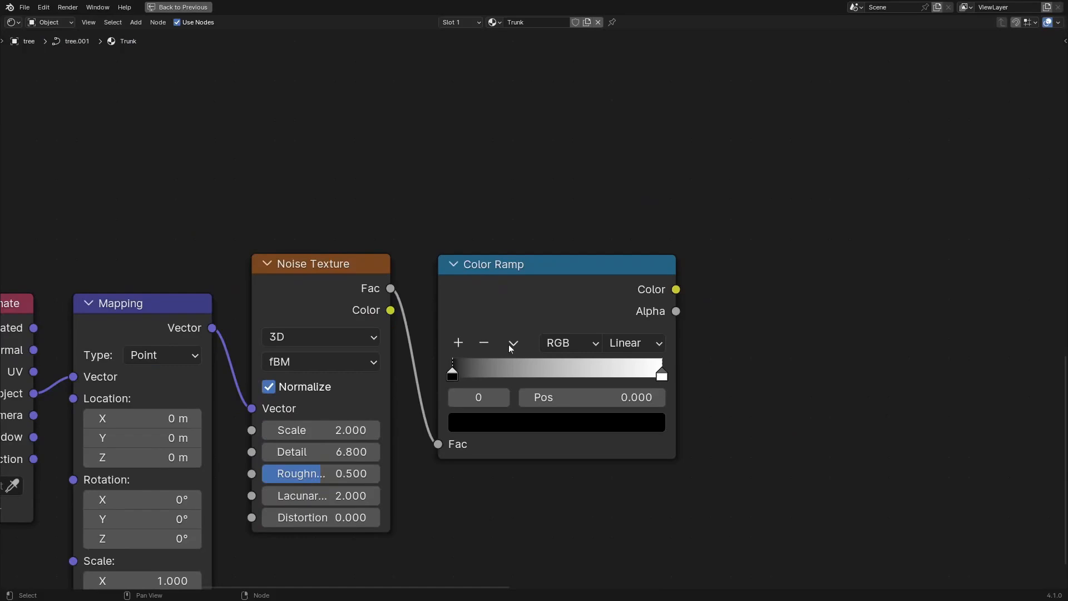
left_click(513, 343)
left_click(561, 365)
left_click_drag(470, 373, 509, 372)
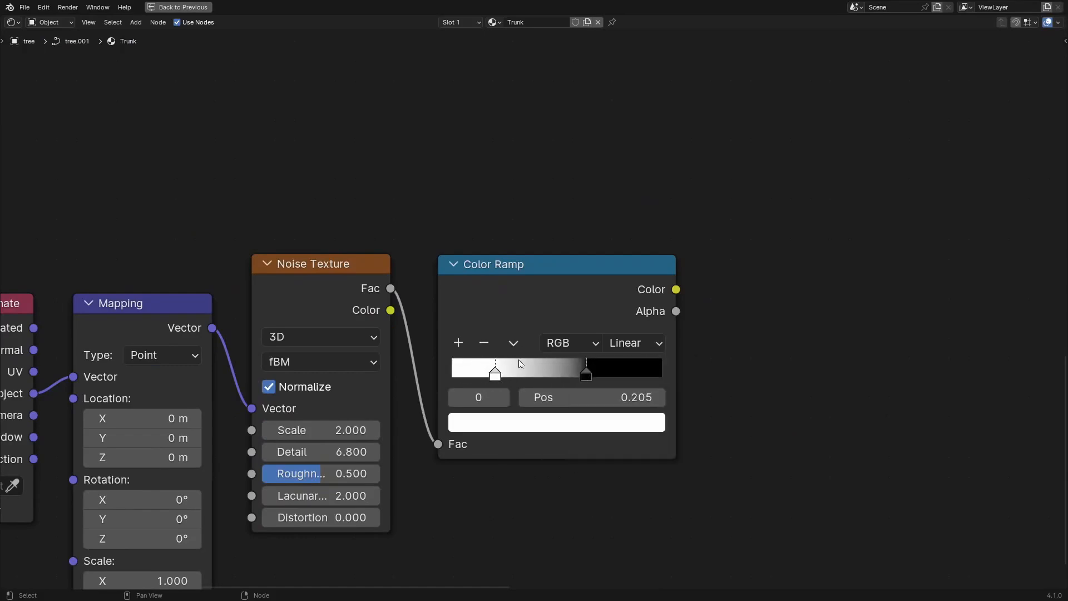
left_click(514, 343)
left_click(554, 374)
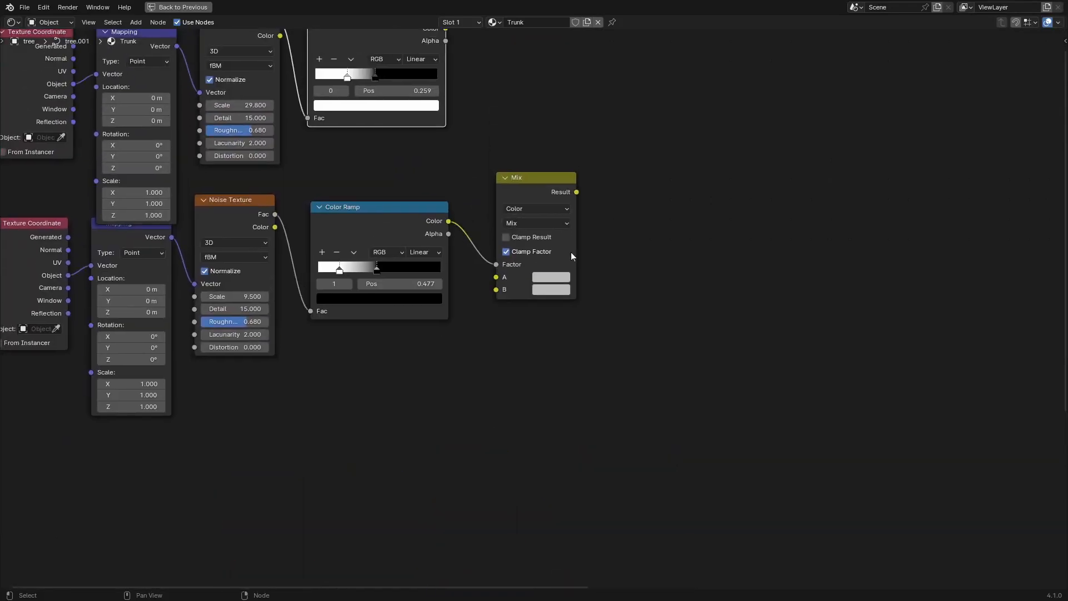
- Set the Mix node's A color to black and its B color to olive, hex 797338
middle_click_drag(571, 252, 549, 342)
scroll(548, 342, "up", 2)
left_click(558, 343)
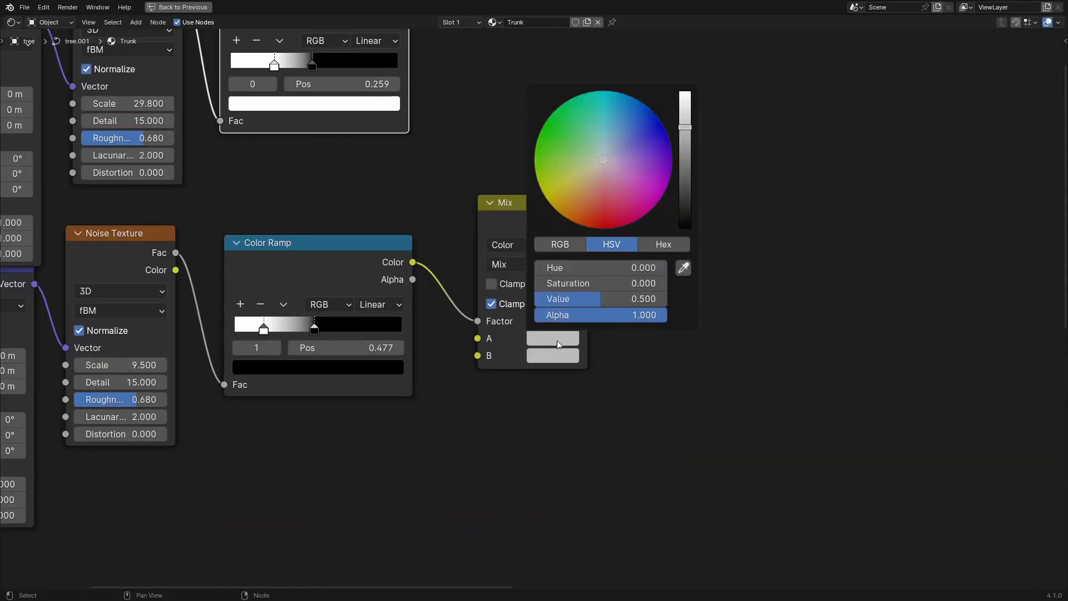
left_click(533, 338)
left_click(685, 227)
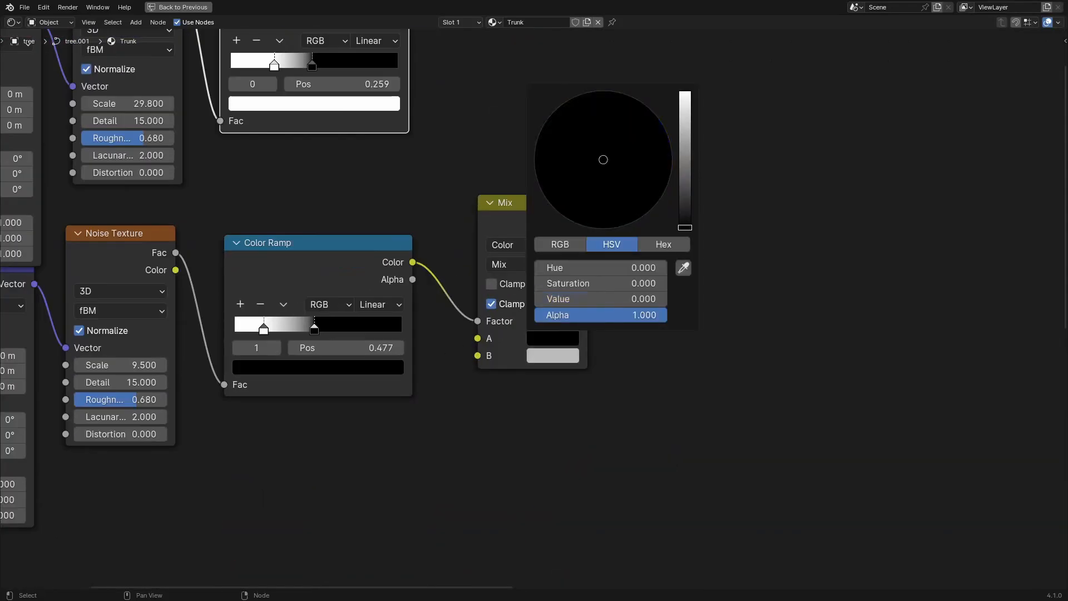
left_click(550, 360)
left_click(531, 357)
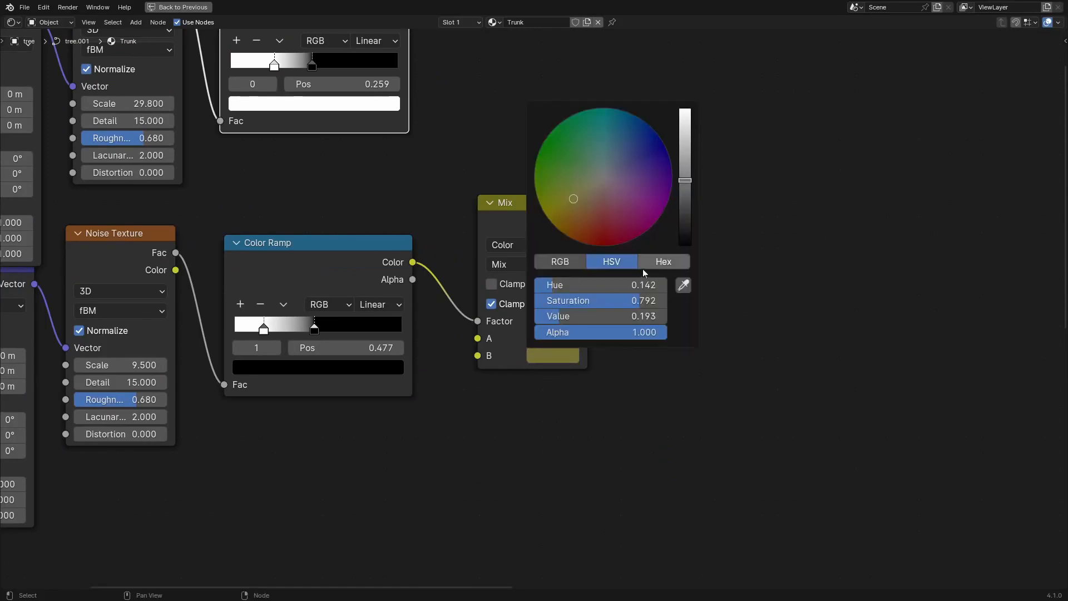
left_click(645, 262)
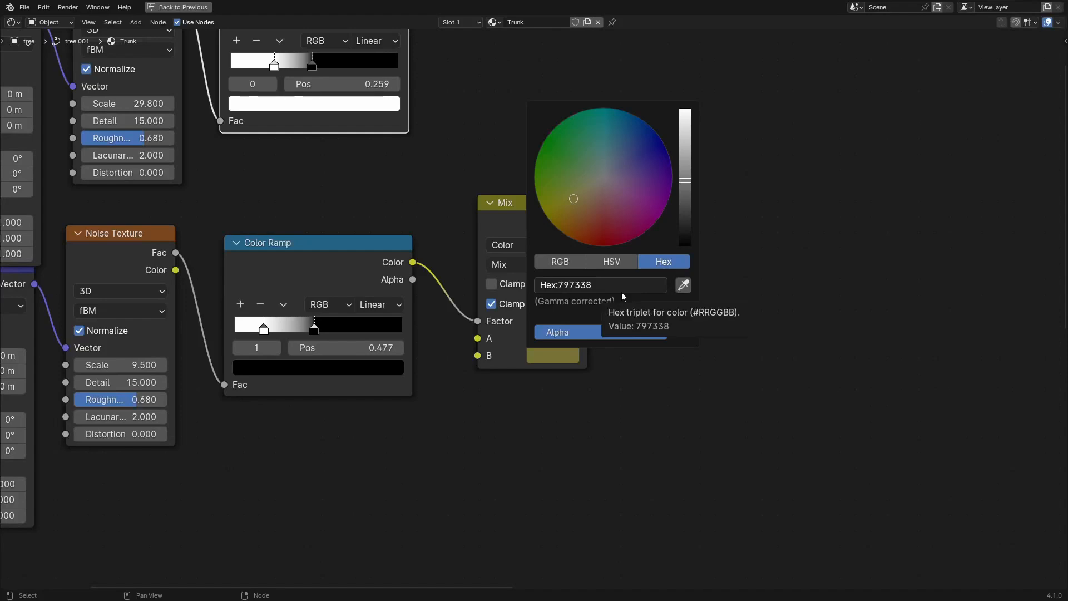
- Add a Mix Color node beside the third noise's Color Ramp and duplicate it twice in a row
scroll(790, 528, "down", 8)
middle_click_drag(790, 529, 515, 226)
middle_click_drag(529, 353, 431, 292)
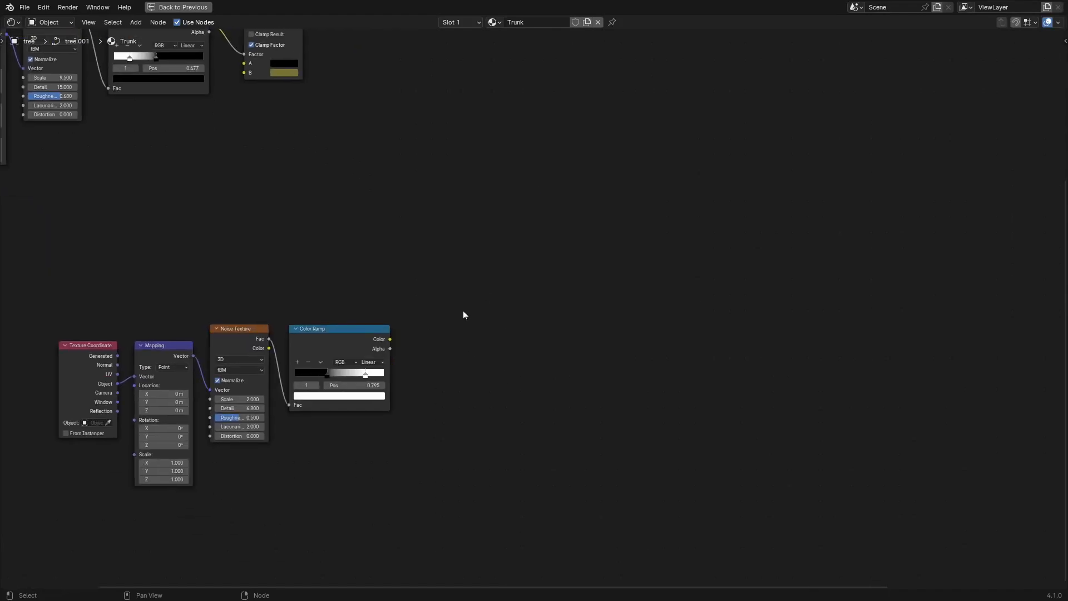
key("shift")
key("q")
key("m")
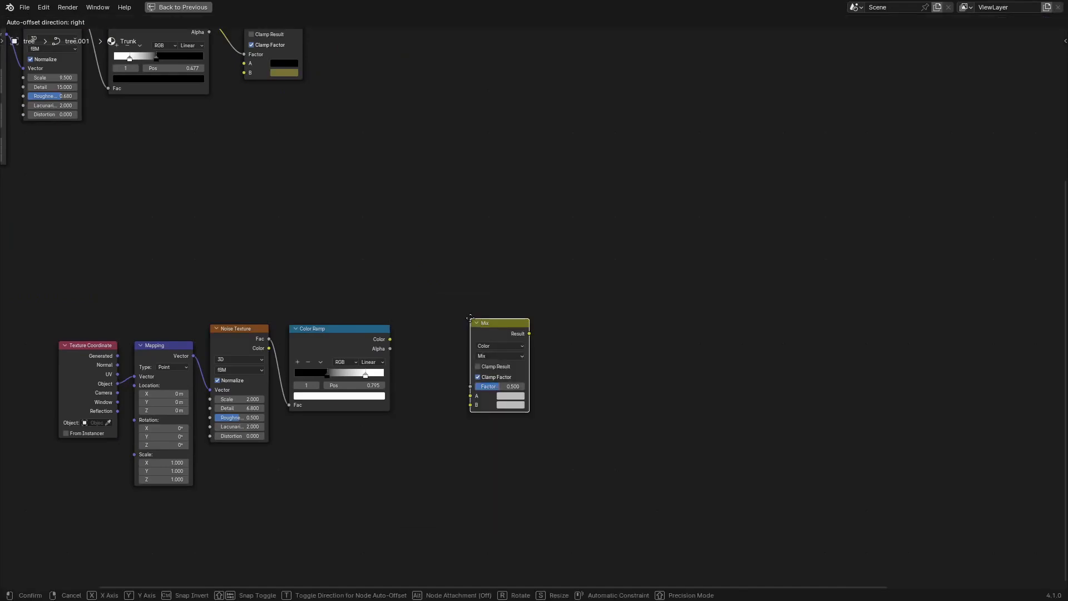
left_click(462, 318)
key("shift+d")
left_click(583, 318)
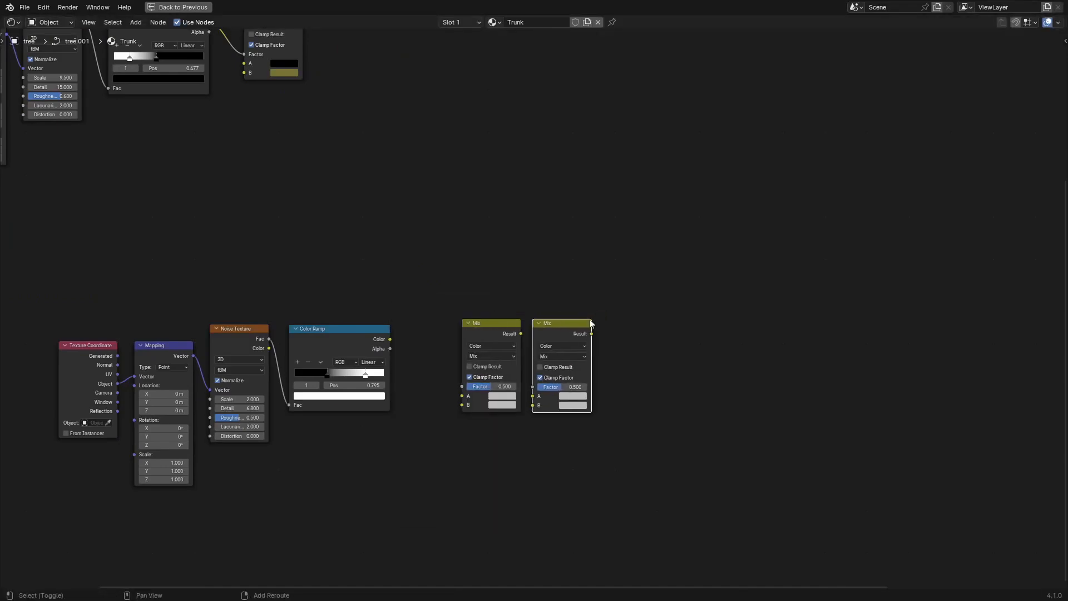
key("shift+d")
left_click(655, 316)
- Set the second new Mix node's blending mode to Add and the third's to Color Dodge
scroll(579, 402, "up", 2)
left_click(586, 379)
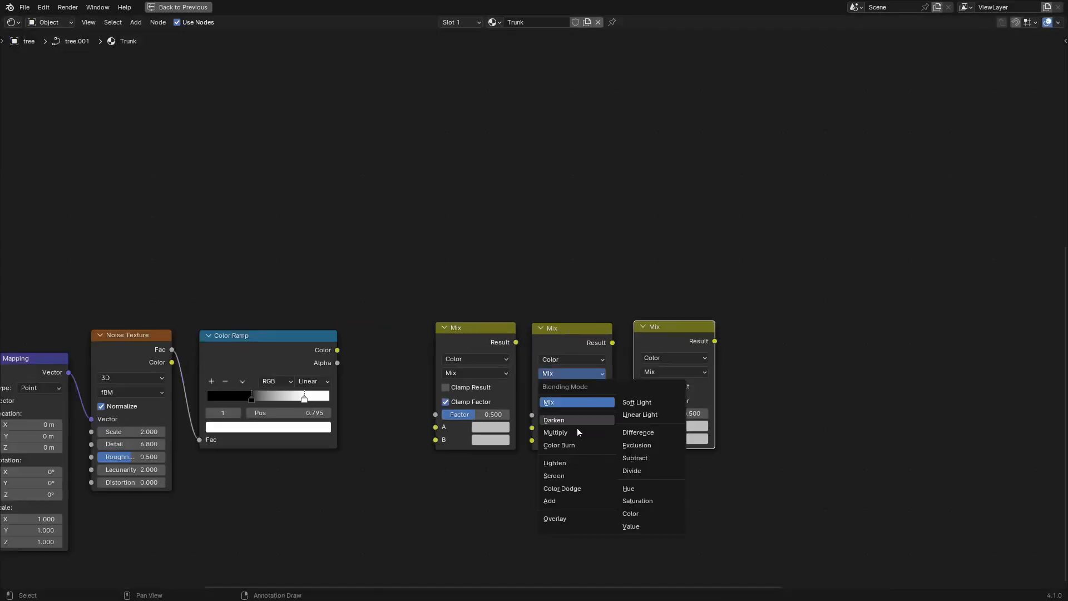
left_click(567, 503)
left_click(677, 376)
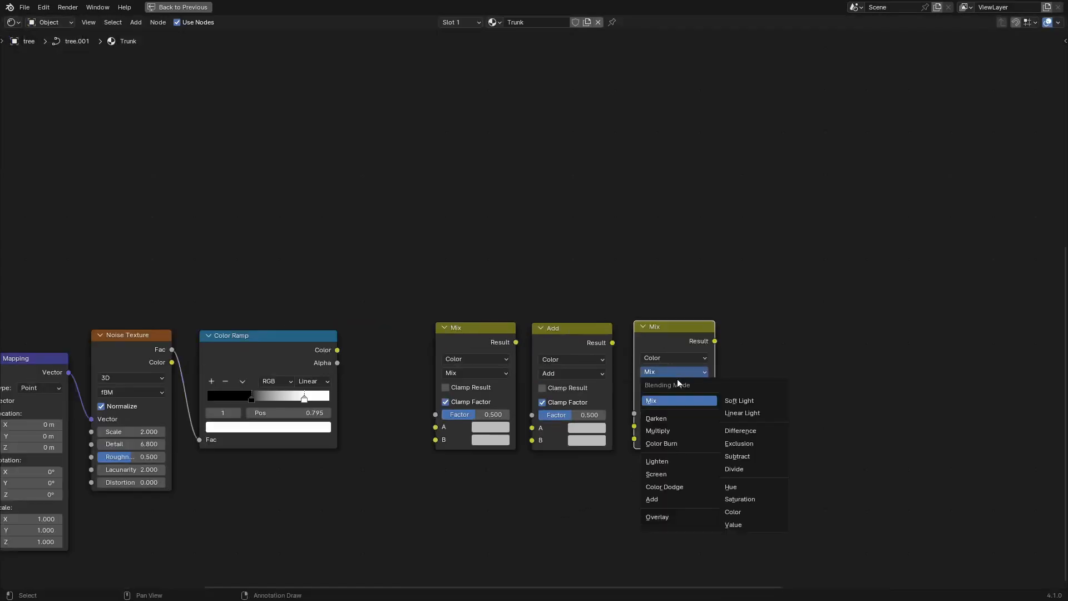
left_click(672, 482)
- Link the upper Mix's Result to Add's A, and route the third Color Ramp through the lower Mix's Factor into Add's B
scroll(599, 414, "down", 2)
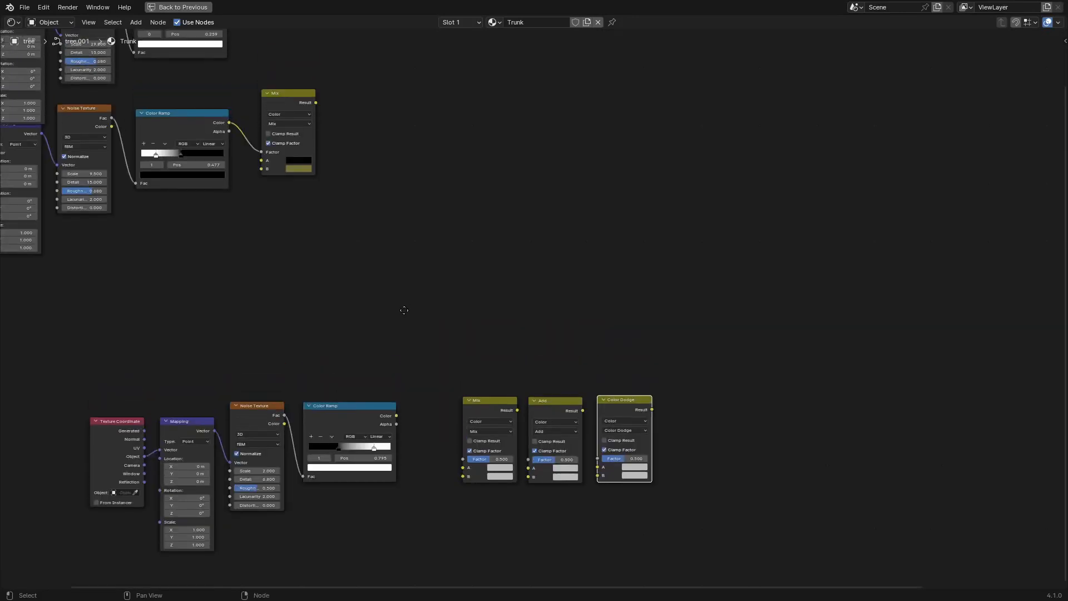
left_click_drag(317, 106, 463, 470)
middle_click_drag(453, 438, 402, 298)
left_click_drag(414, 334, 478, 331)
left_click_drag(454, 282, 407, 309)
scroll(285, 271, "up", 2)
left_click_drag(281, 270, 303, 365)
left_click_drag(378, 299, 458, 351)
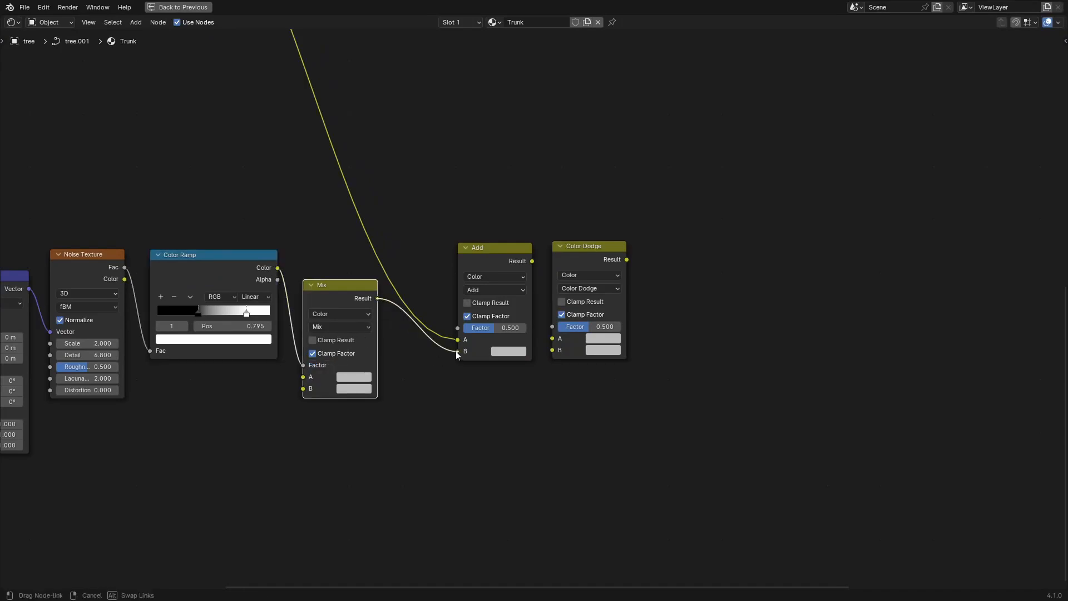
- Tidy the layout with the lower Mix beneath the Color Ramp and the Add and Color Dodge nodes close beside it
left_click_drag(502, 256, 514, 228)
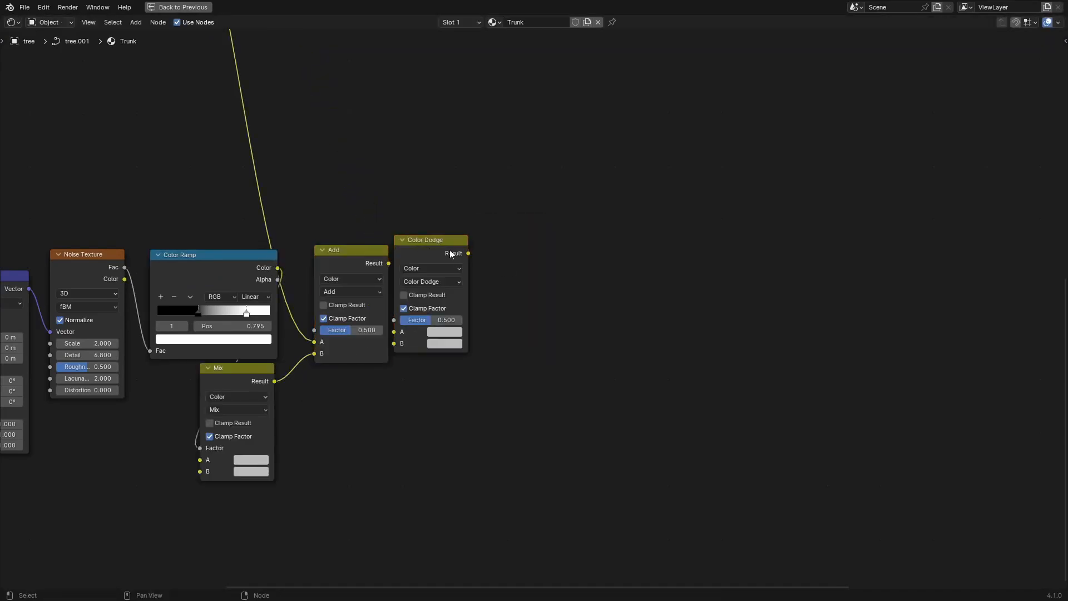
left_click_drag(441, 243, 444, 249)
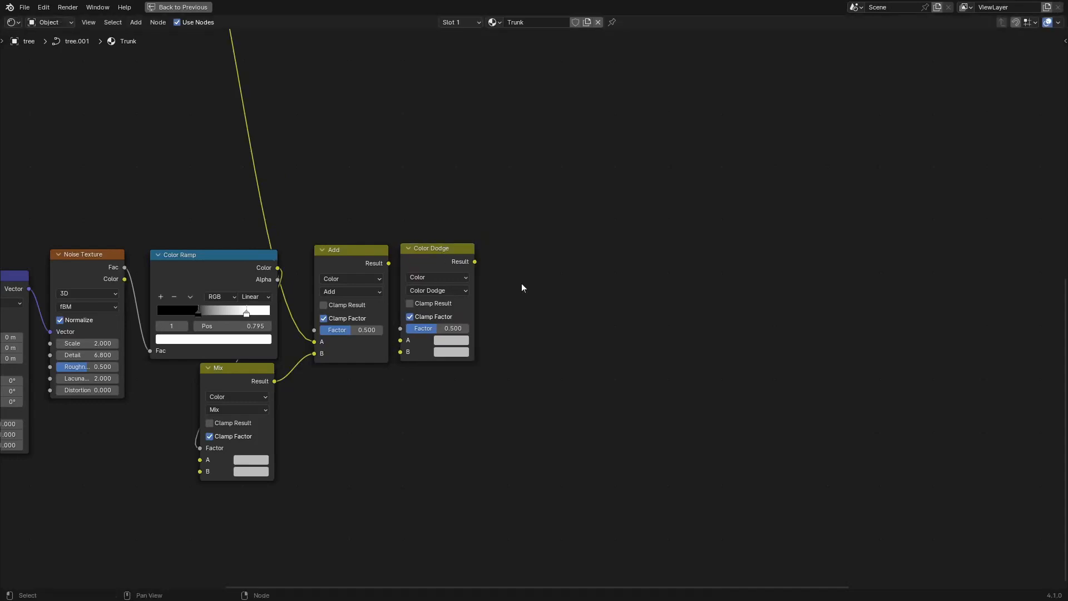
key("Home")
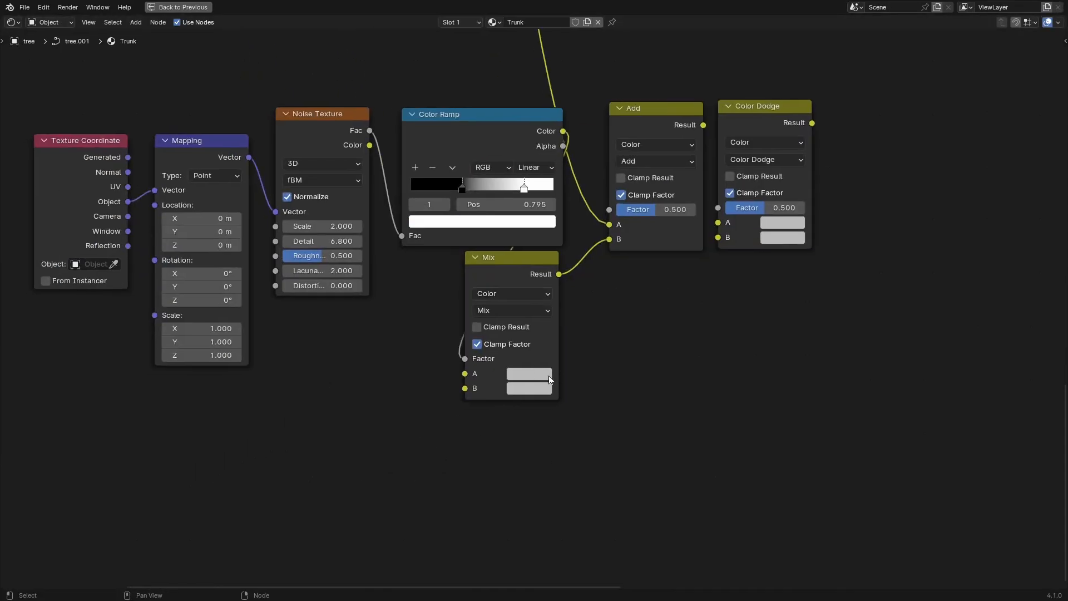
- Set the lower Mix node's A color to hex 20300F and its B color to hex 615737
key("ctrl+v")
left_click(519, 377)
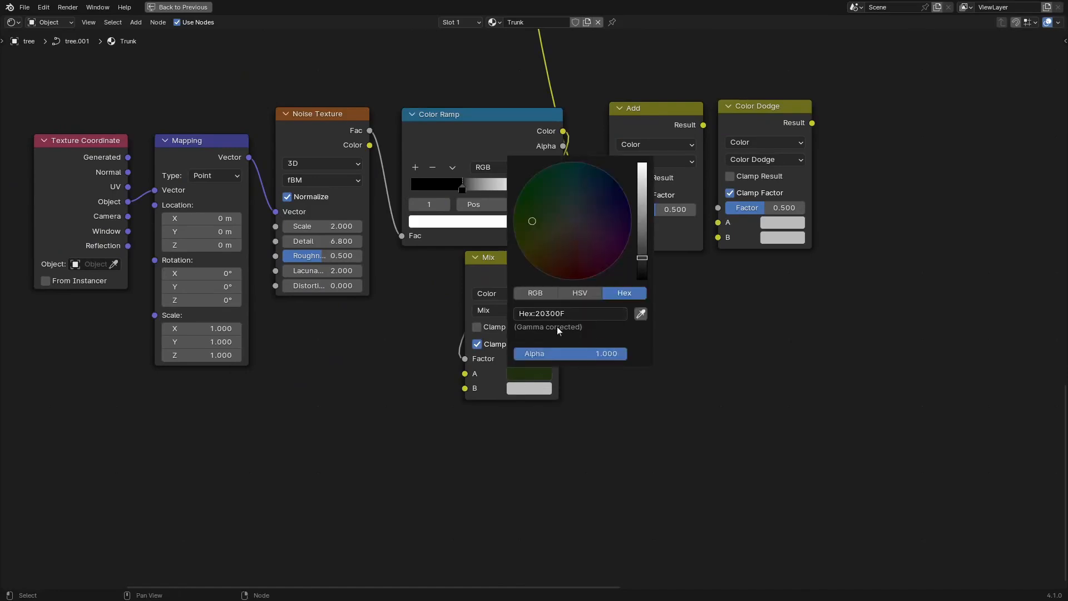
key("ctrl+v")
left_click(532, 392)
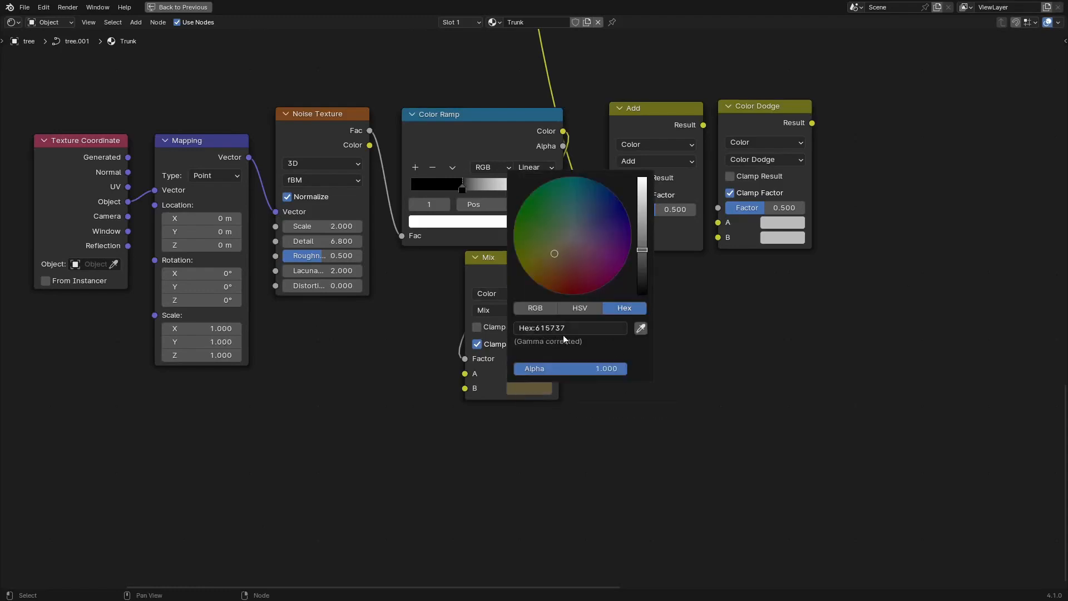
- Set the Add node's Factor to 1, and link its Result to Color Dodge's A and the first Color Ramp's Color to B
middle_click_drag(766, 358, 687, 476)
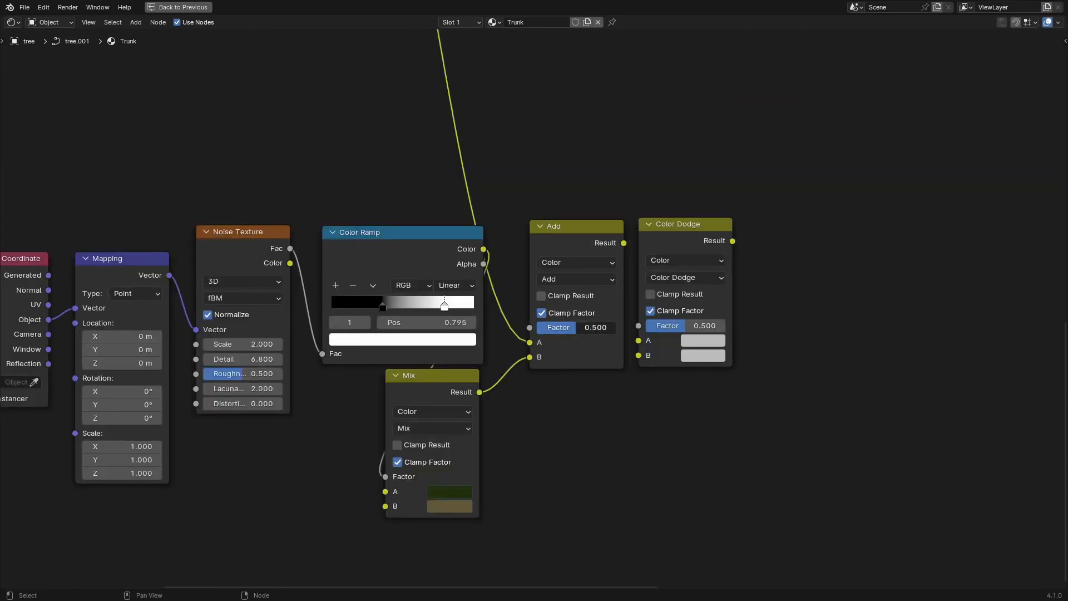
left_click_drag(579, 327, 620, 327)
left_click_drag(624, 245, 638, 340)
key("Home")
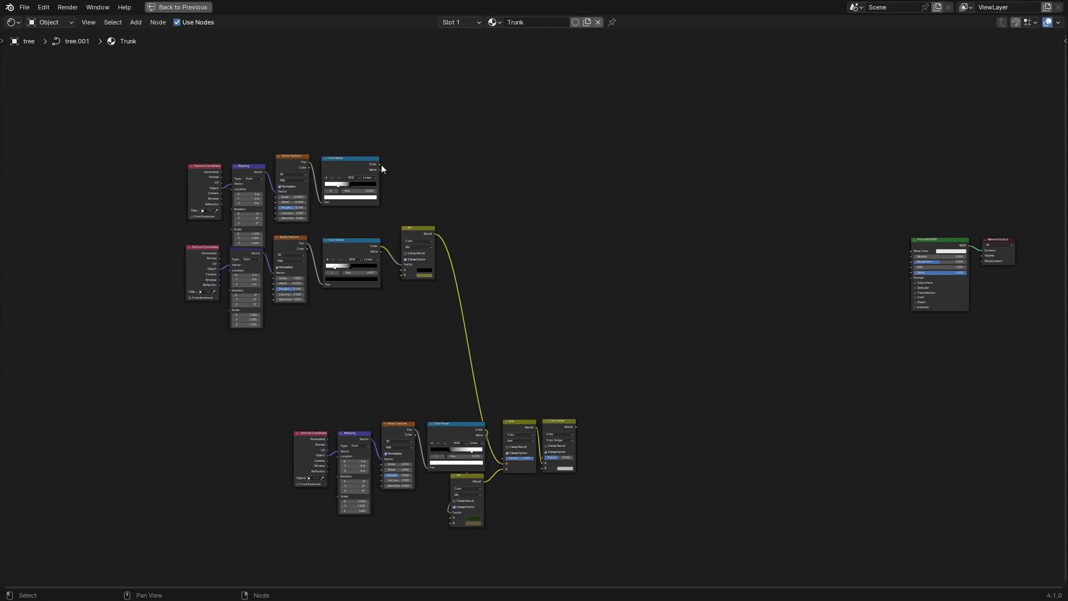
mouse_move(381, 164)
left_mouse_down()
mouse_move(425, 188)
mouse_move(561, 460)
mouse_move(548, 471)
left_mouse_up()
- Delete the Principled BSDF node in front of the Material Output
scroll(562, 473, "up", 3)
middle_click_drag(977, 166, 856, 164)
left_click_drag(856, 164, 926, 336)
key("x")
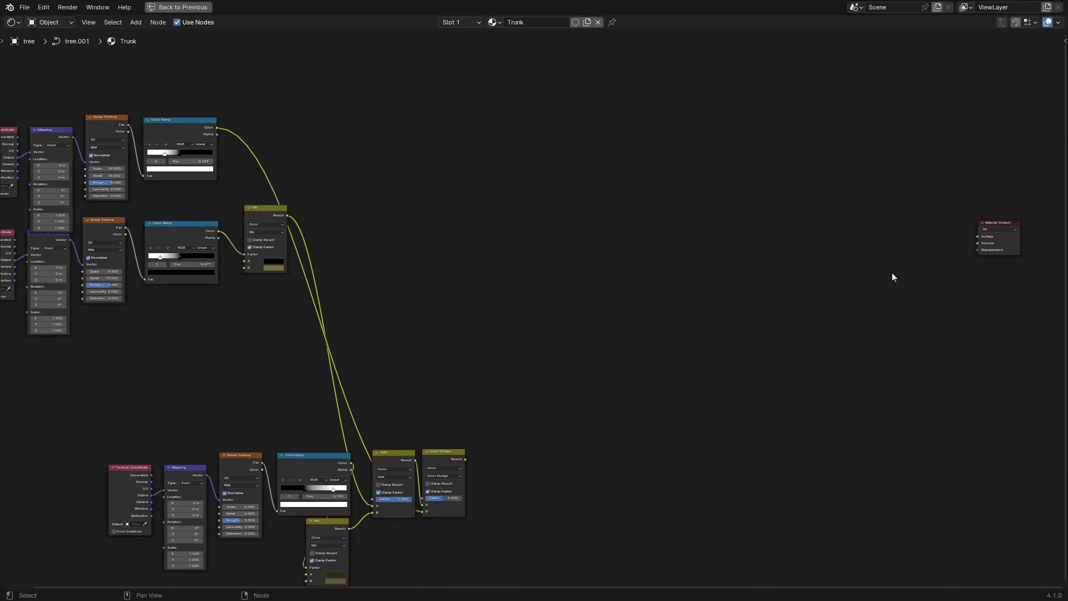
- Add a Gradient Texture in the empty area with linked Texture Coordinate and Mapping nodes
key("shift+a")
type("grad")
key("Return")
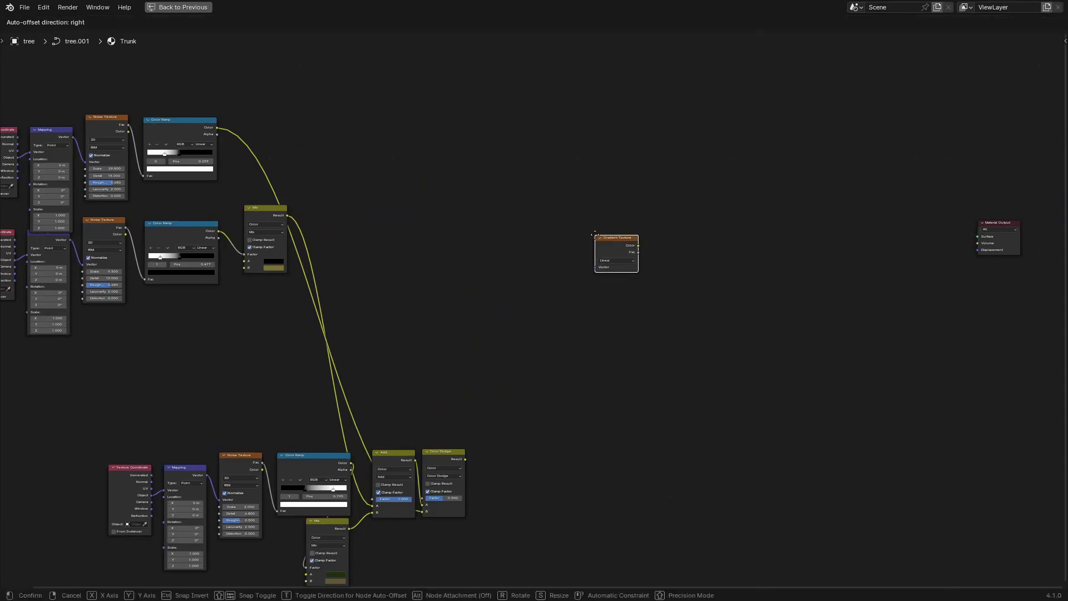
left_click(596, 236)
key("ctrl+t")
left_click(645, 234)
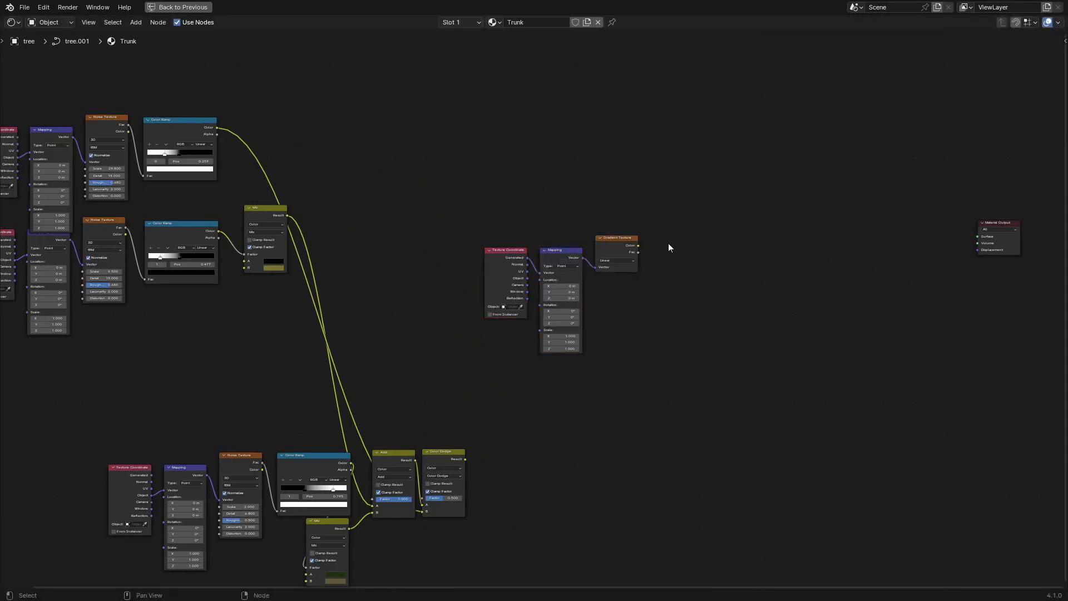
- Add a Color Ramp after the Gradient Texture, driven by the gradient's Color output
scroll(670, 248, "up", 2)
scroll(670, 248, "up", 4)
middle_click_drag(743, 228, 640, 257)
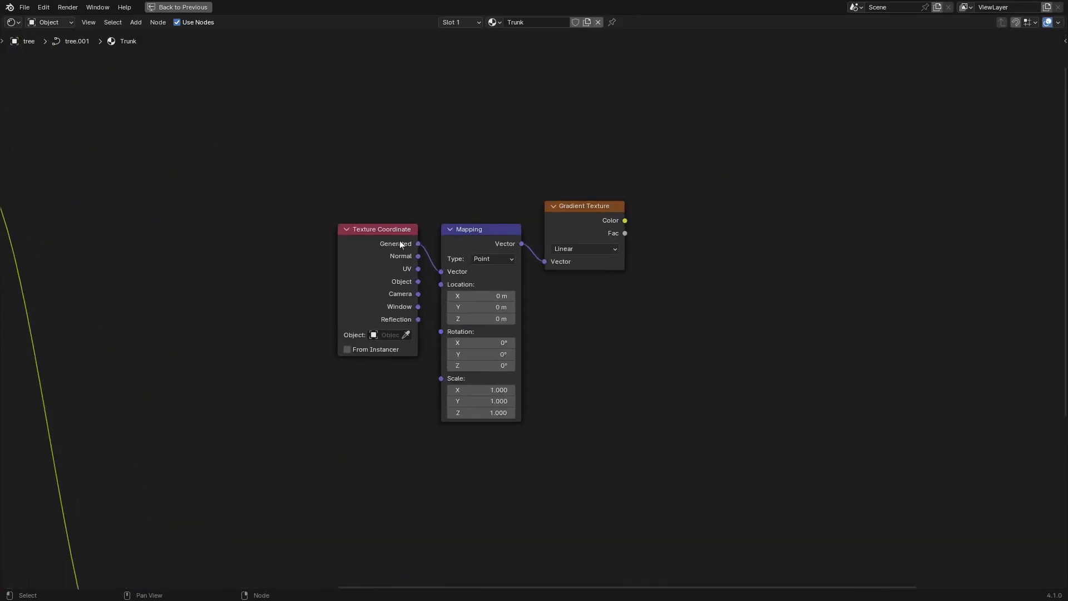
left_click_drag(400, 240, 415, 237)
middle_click_drag(749, 210, 624, 215)
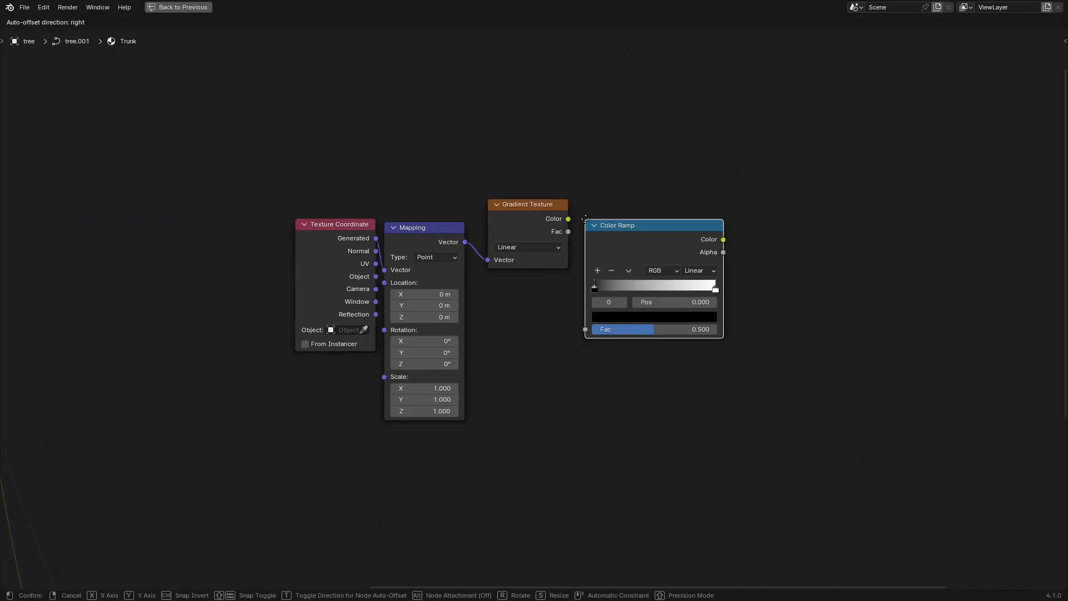
left_click(609, 270)
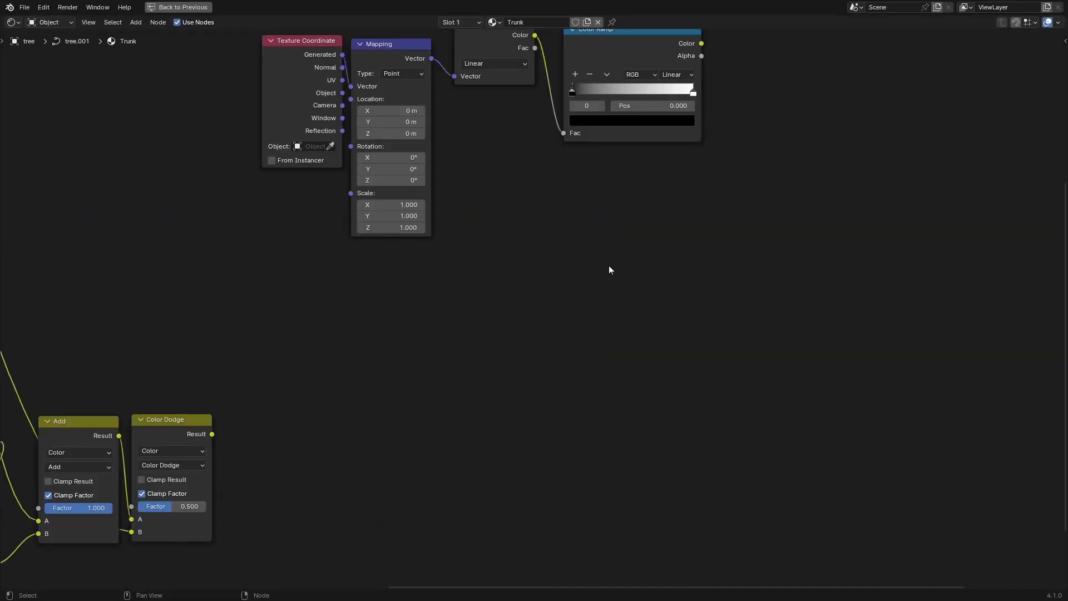
- Add a Mix Color node below the gradient's Color Ramp and set its blending mode to Multiply
key("shift+a")
type("mix")
key("Return")
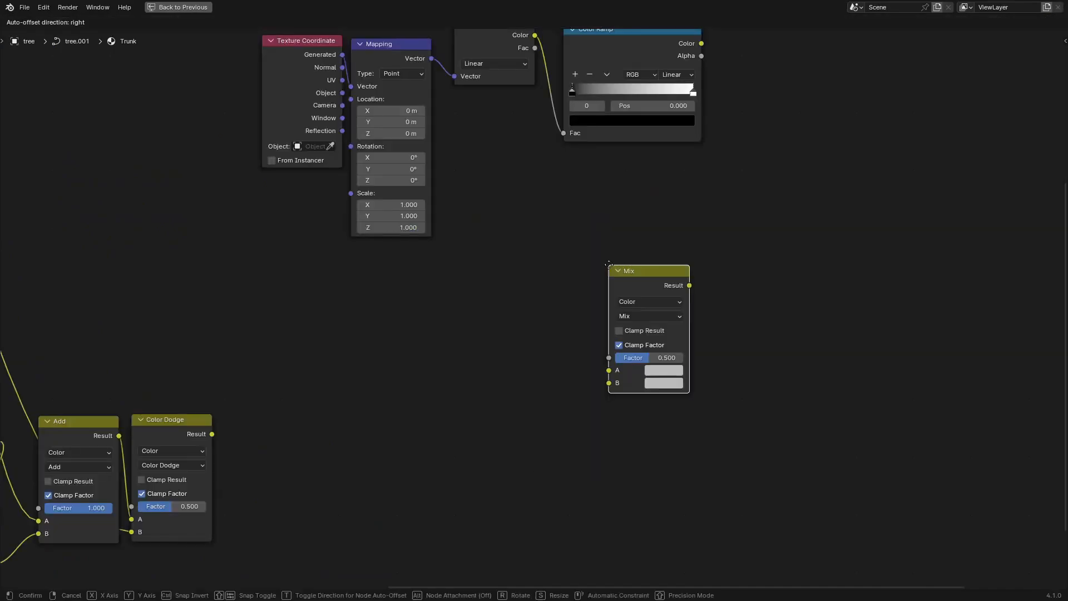
left_click(608, 265)
left_click(650, 316)
left_click(645, 340)
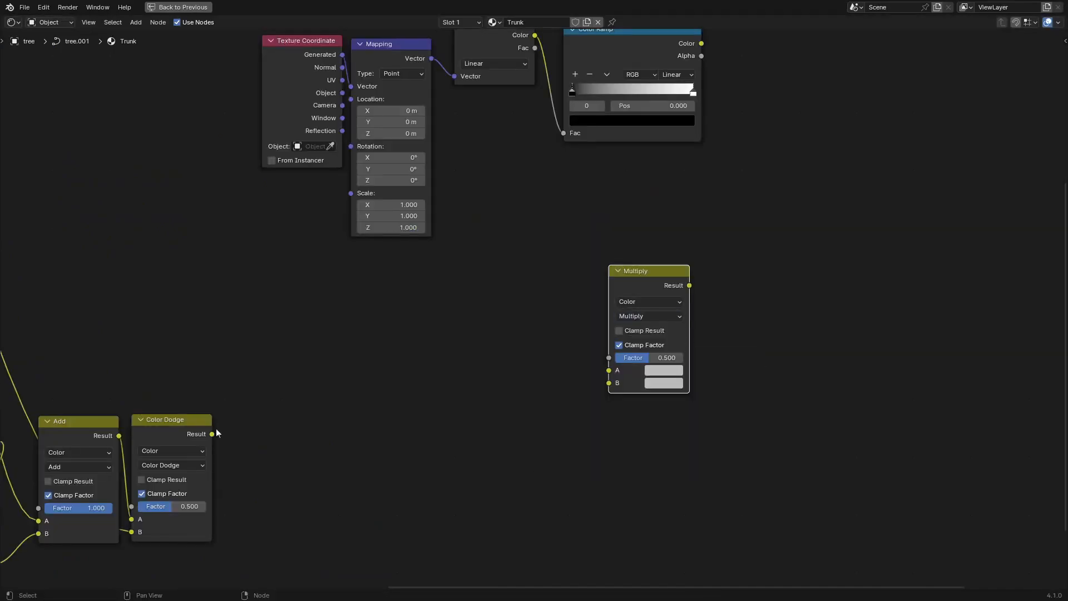
- Link Color Dodge's Result to Multiply's A input and set Color Dodge's Factor to 1
mouse_move(212, 434)
left_mouse_down()
mouse_move(348, 425)
mouse_move(609, 383)
left_mouse_up()
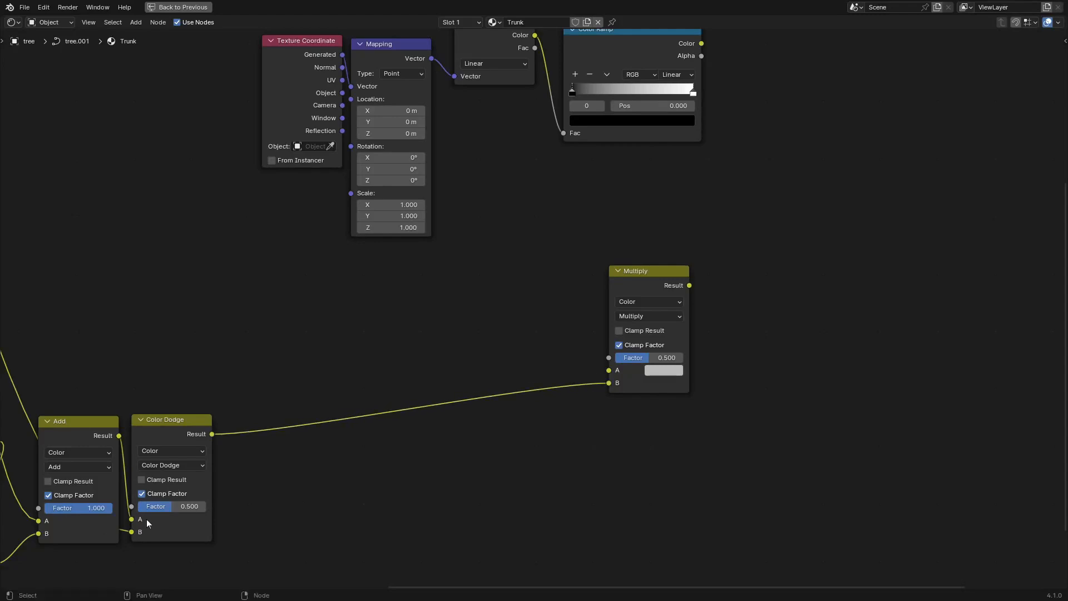
left_click_drag(169, 508, 200, 507)
left_click_drag(607, 383, 607, 370)
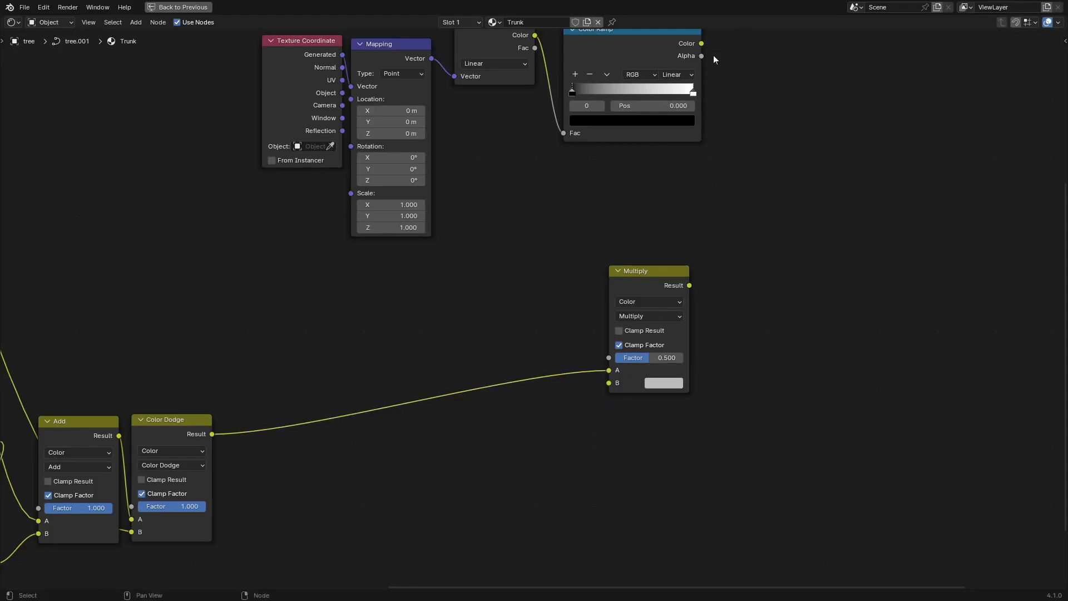
- Link the gradient Color Ramp's Color to Multiply's Factor and set Multiply's B color to black
left_click_drag(702, 43, 608, 358)
left_click(664, 383)
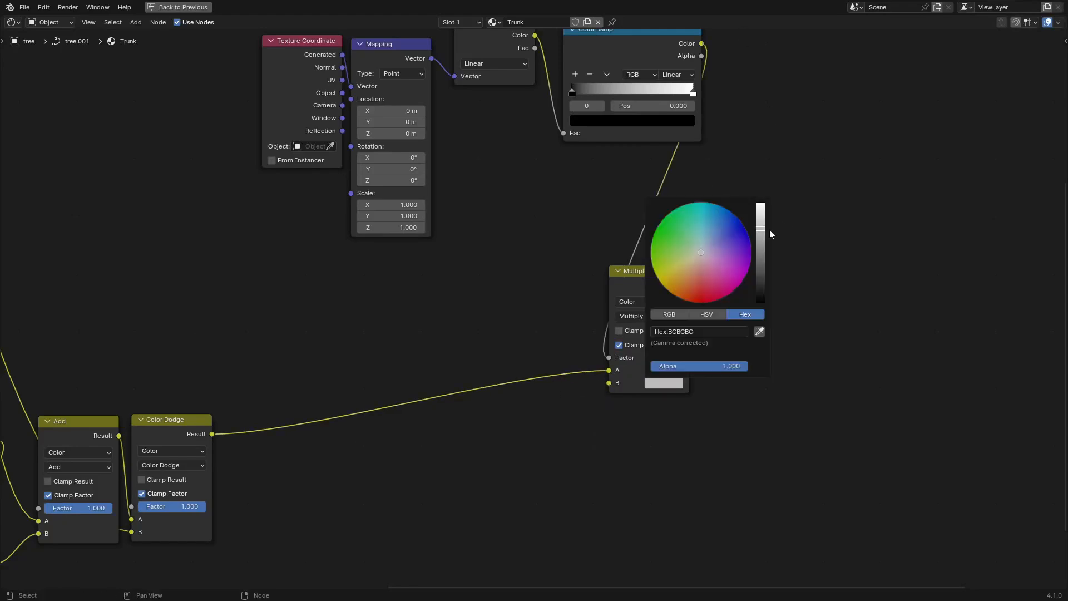
left_click_drag(762, 231, 761, 305)
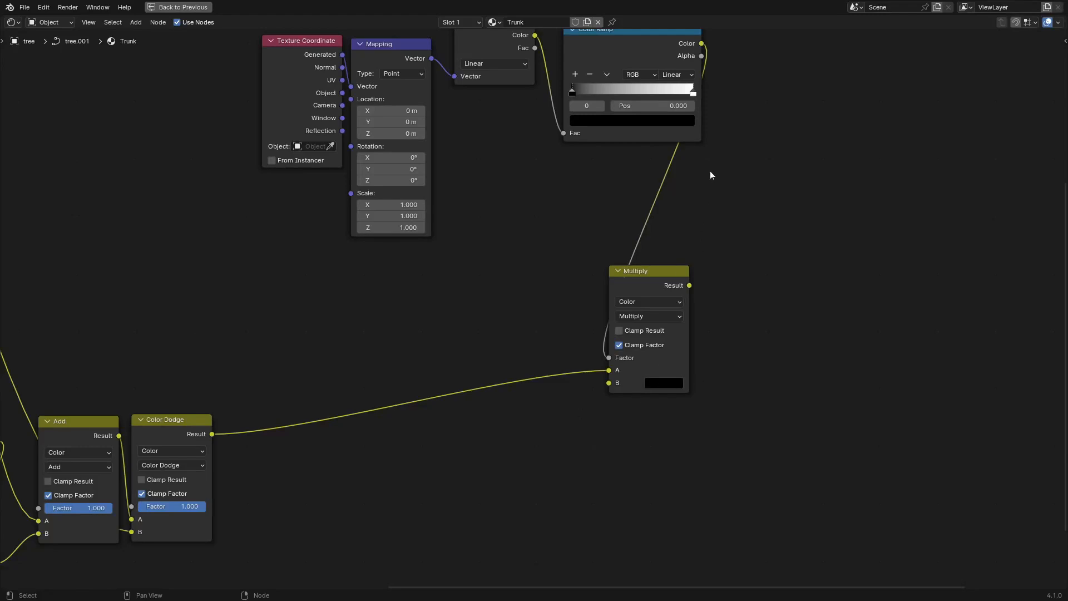
- Add two Diffuse BSDF nodes, one above the other, between the gradient's Color Ramp and the Material Output
middle_click_drag(711, 175, 329, 336)
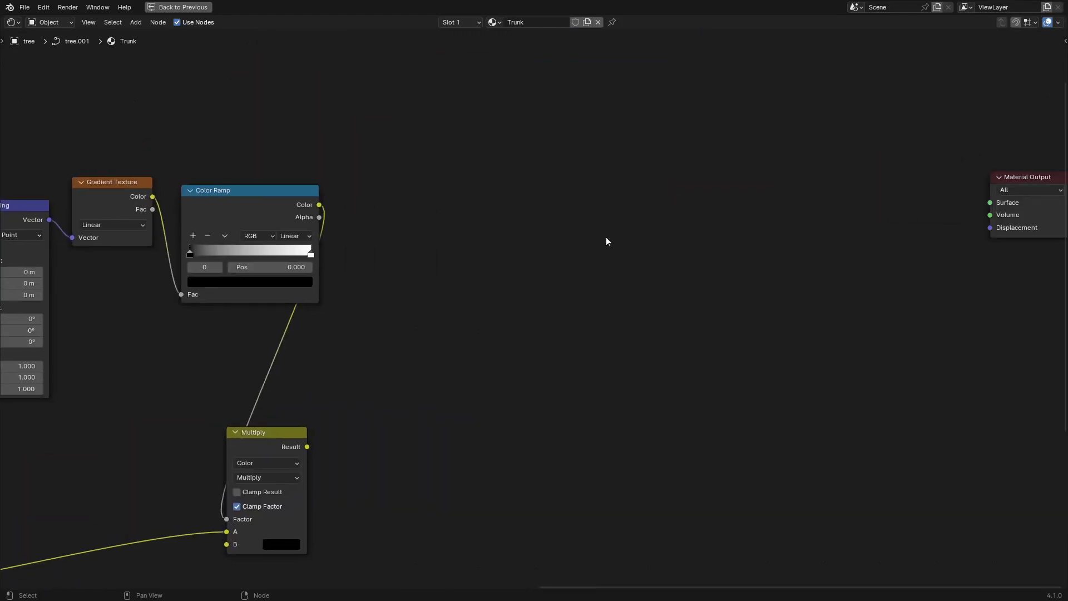
key("q")
key("d")
left_click(507, 168)
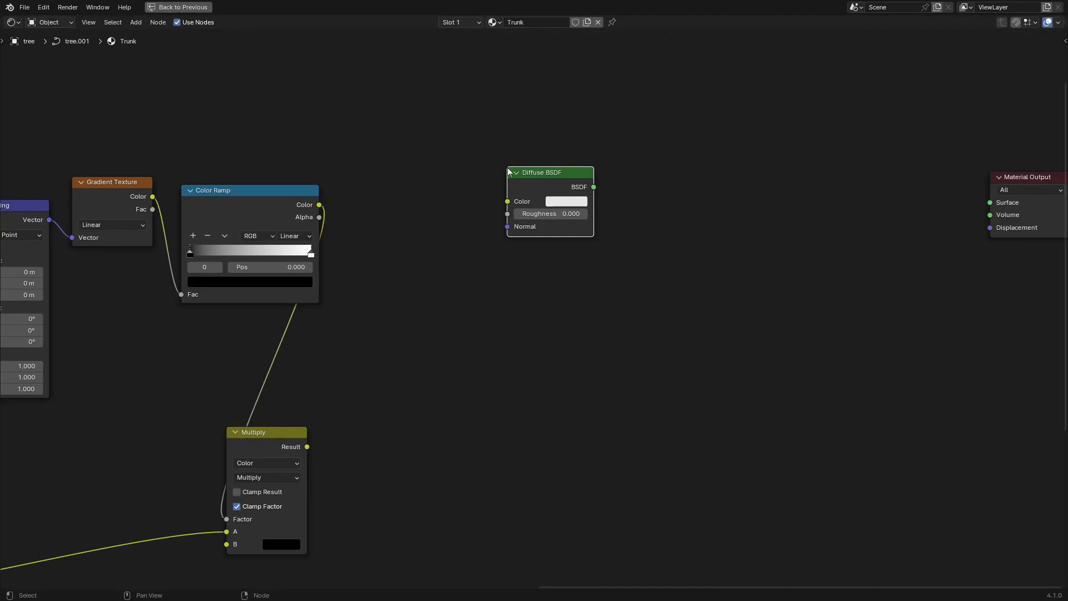
key("q")
key("d")
left_click(511, 314)
- Add a Shader to RGB node beside each of the two Diffuse BSDF nodes
key("q")
key("s")
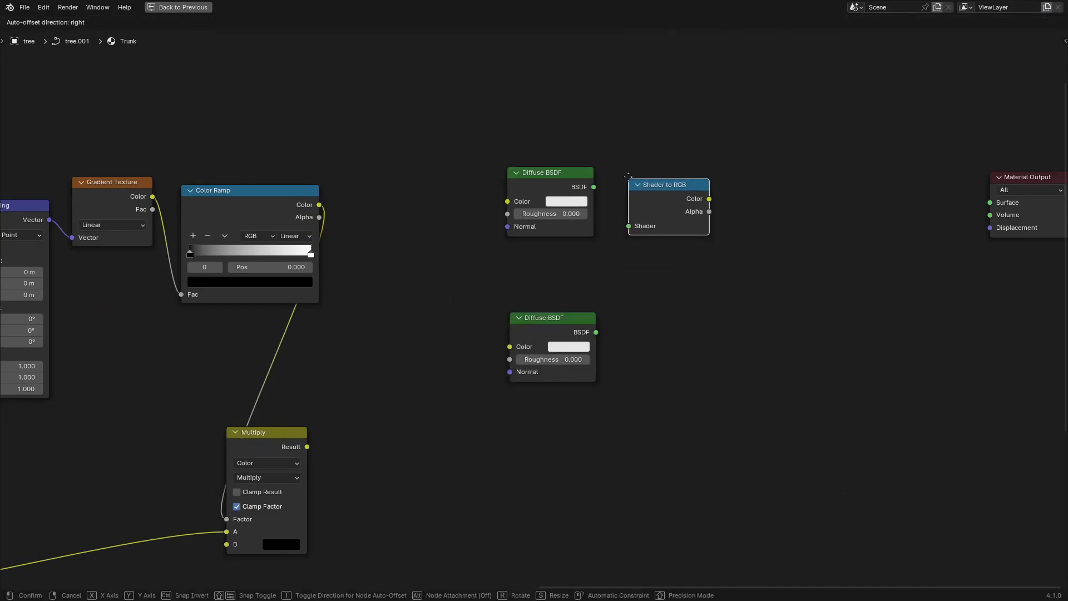
left_click(629, 176)
key("shift+d")
left_click(632, 332)
- Add a Mix Color node between the Shader to RGB nodes and the Material Output
middle_click_drag(815, 196, 596, 259)
key("q")
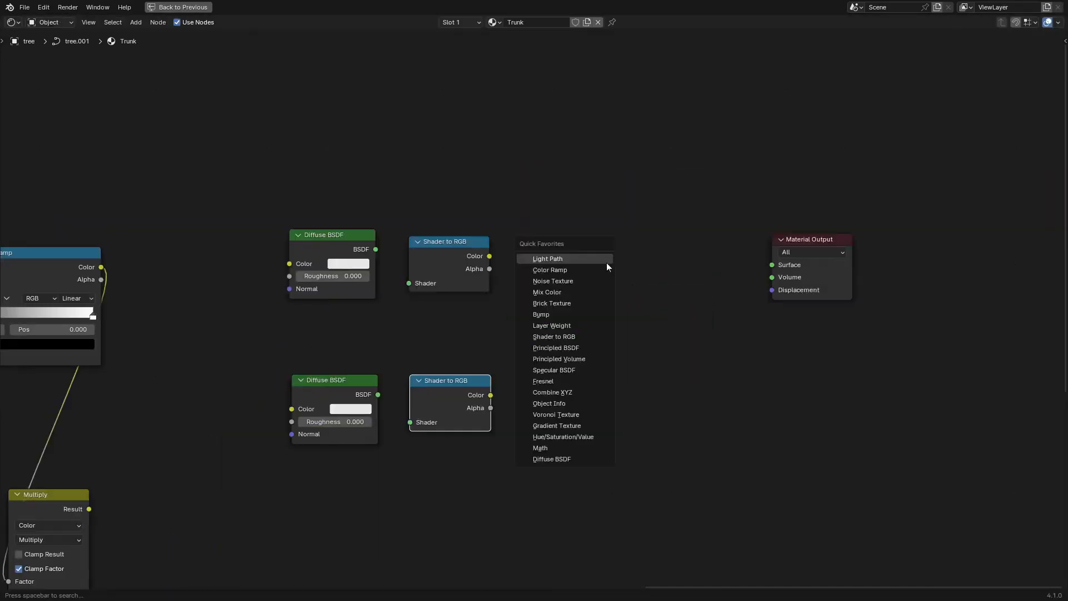
left_click(566, 294)
left_click(618, 242)
- Move the Material Output farther right and add a second Mix Color node between the first Mix and the output
left_click_drag(774, 188, 881, 342)
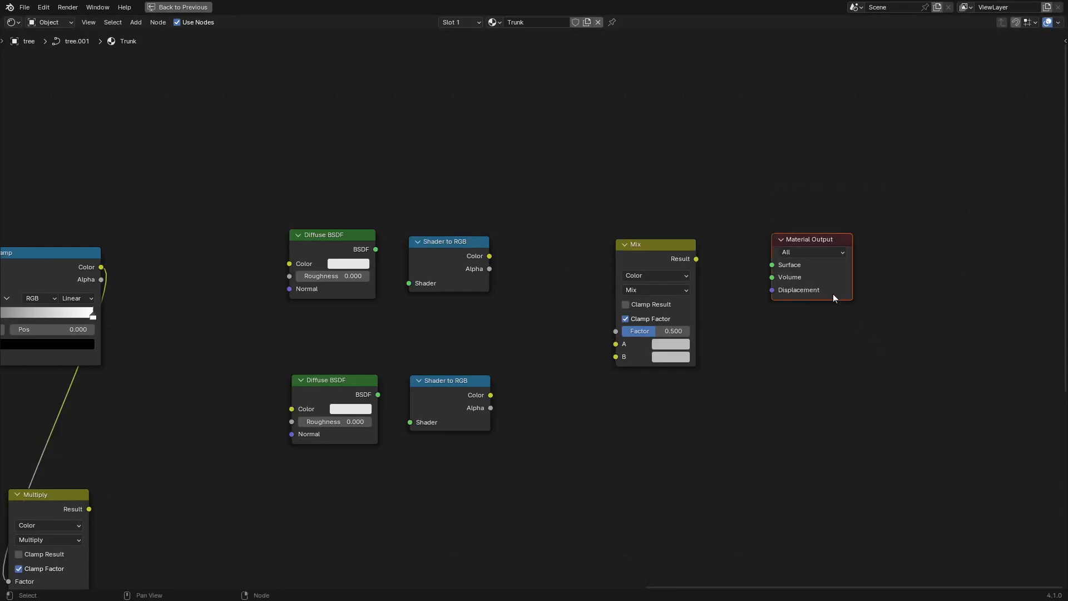
key("g")
left_click(935, 279)
key("q")
key("s")
right_click(726, 250)
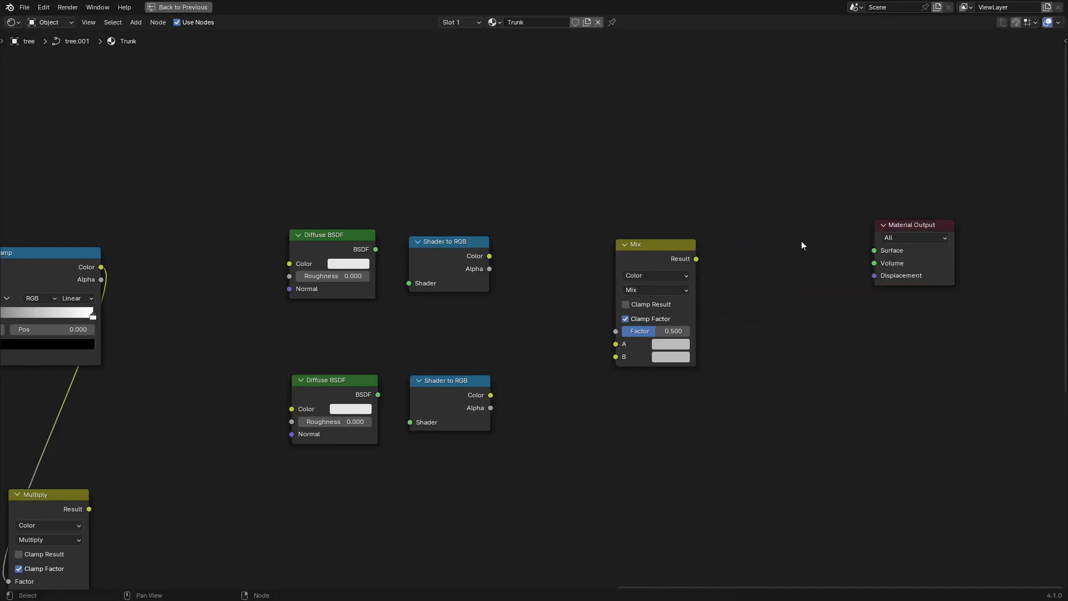
key("q")
left_click(787, 242)
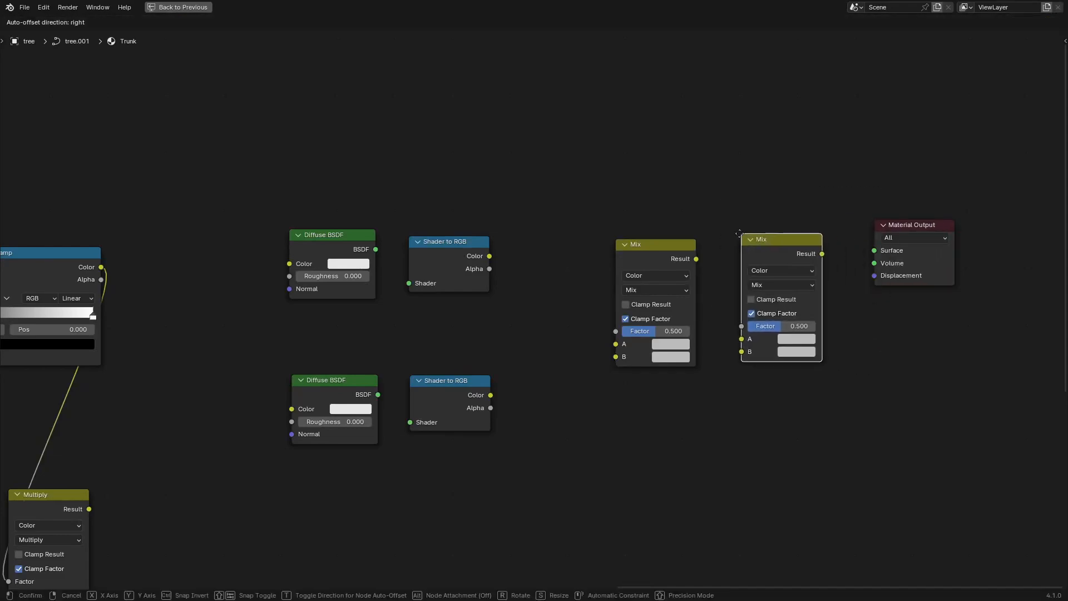
left_click(739, 233)
- Wire each Diffuse BSDF through its Shader to RGB into the first Mix's A and B, and its Result into the second Mix's A
middle_click_drag(739, 233, 681, 206)
left_click_drag(638, 232, 669, 308)
left_click_drag(318, 223, 351, 257)
left_click_drag(320, 368, 352, 397)
left_click_drag(432, 229, 558, 318)
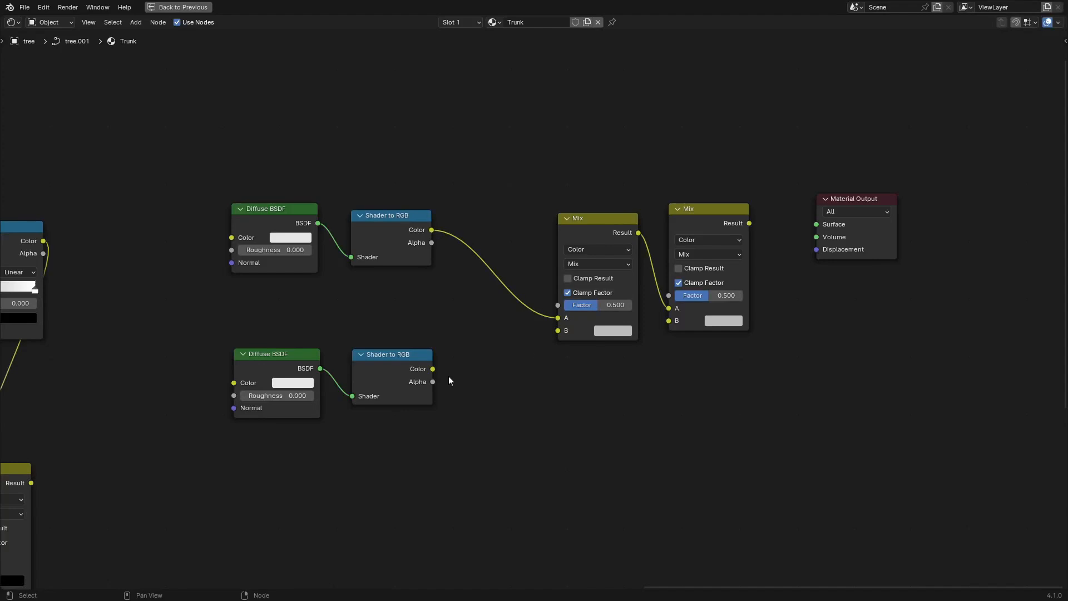
left_click_drag(432, 369, 558, 330)
left_click(536, 384)
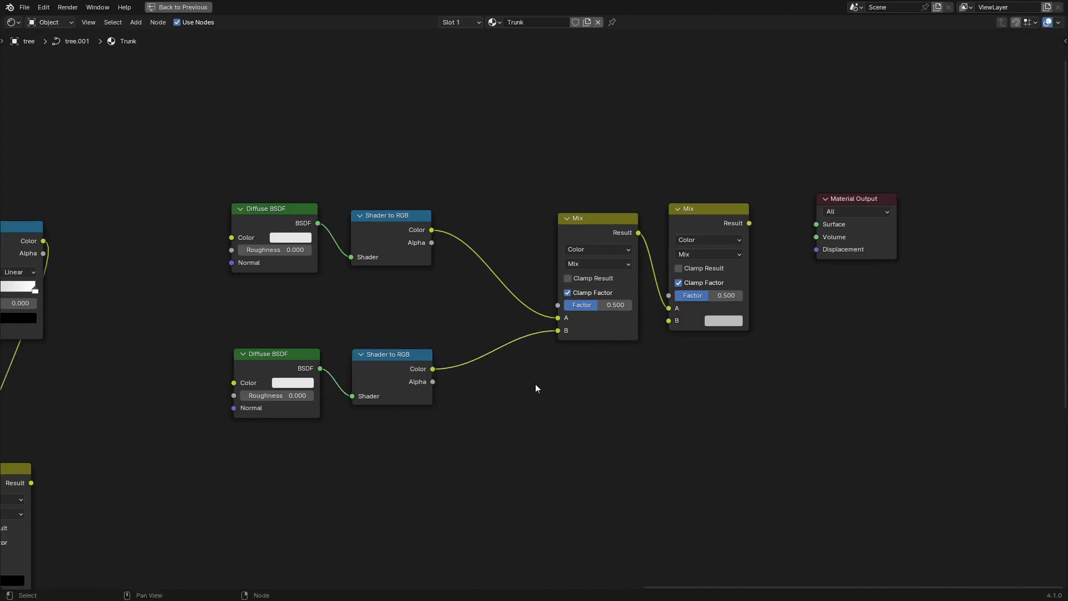
- Insert a Color Ramp between the lower Shader to RGB and the first Mix, with a light yellow end stop and the black stop at 0.641
key("shift+a")
left_click(535, 385)
left_click(448, 334)
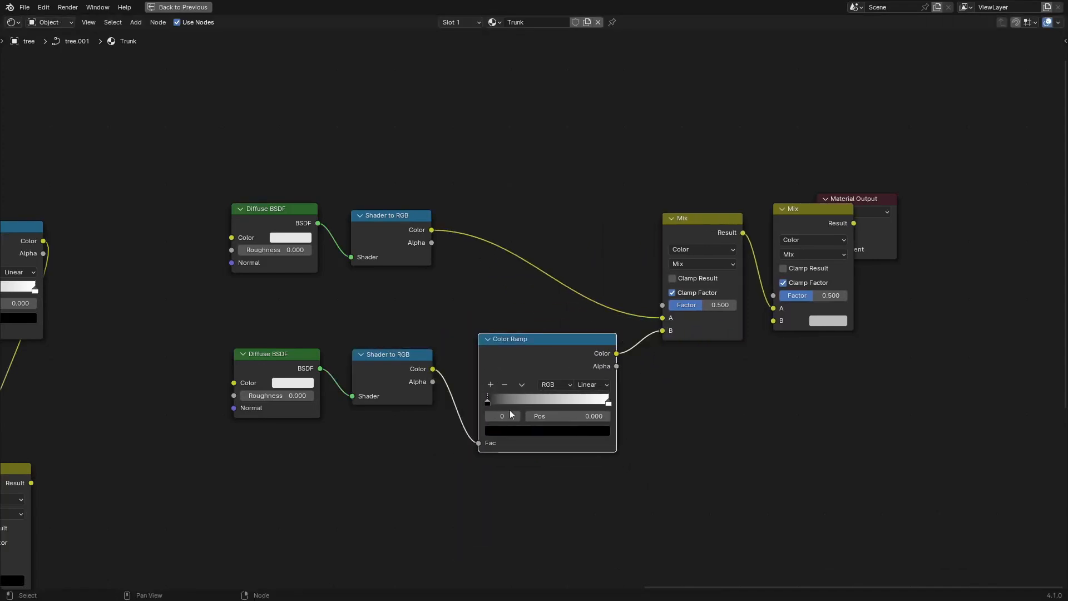
left_click(607, 401)
left_click(604, 430)
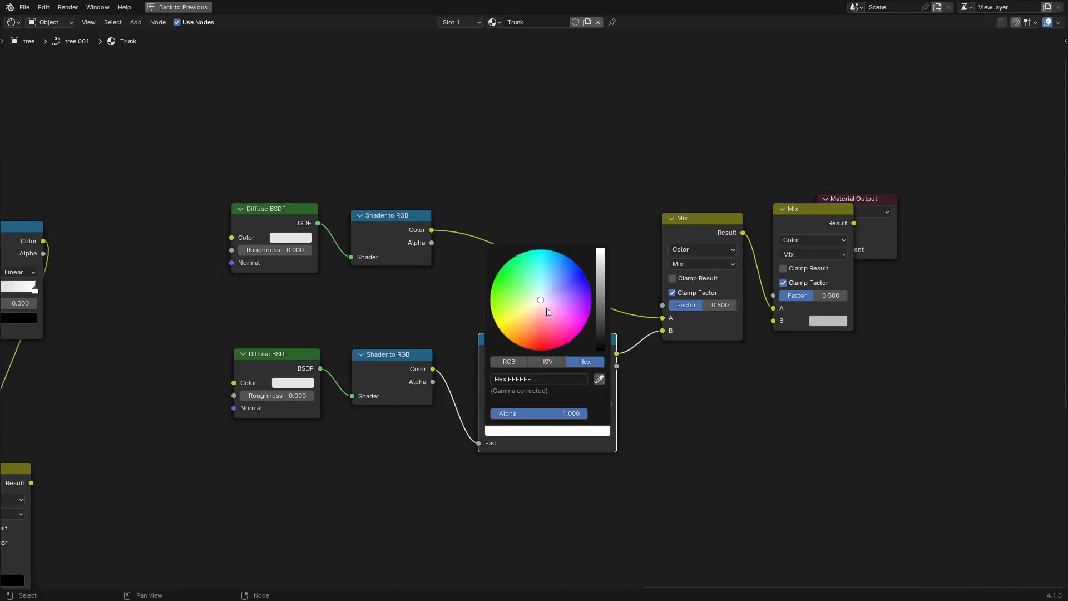
left_click_drag(546, 309, 525, 310)
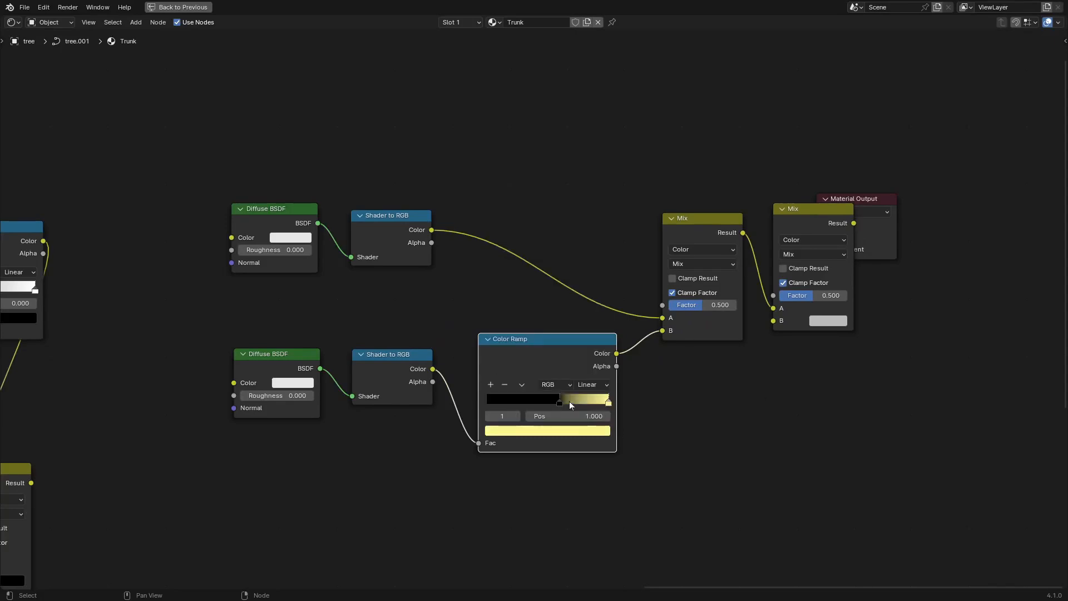
- Add a Fresnel node and a Color Ramp node to its right, below the two Mix nodes
key("q")
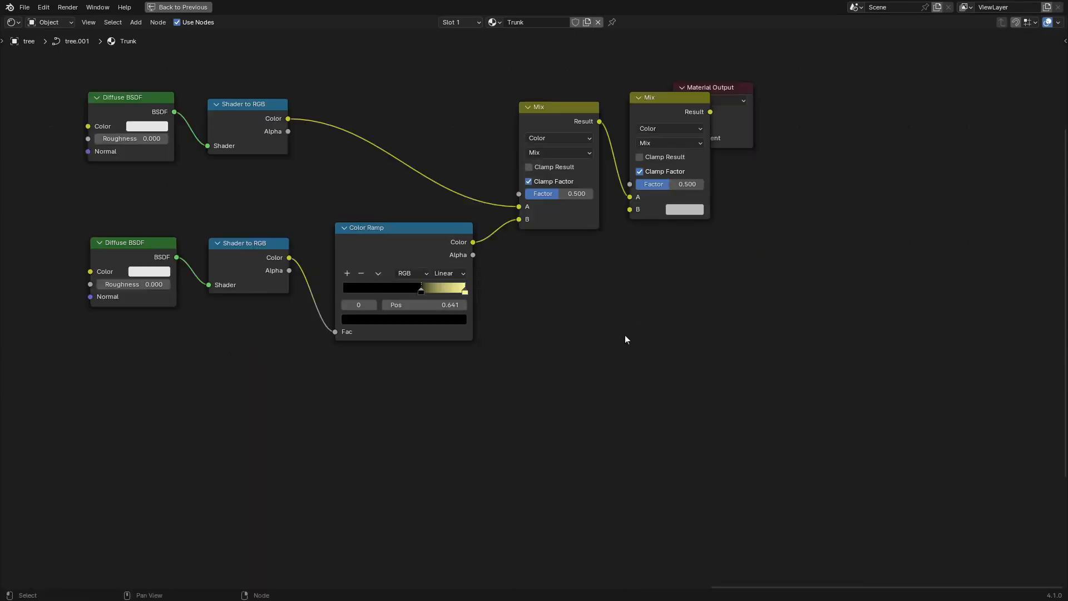
key("q")
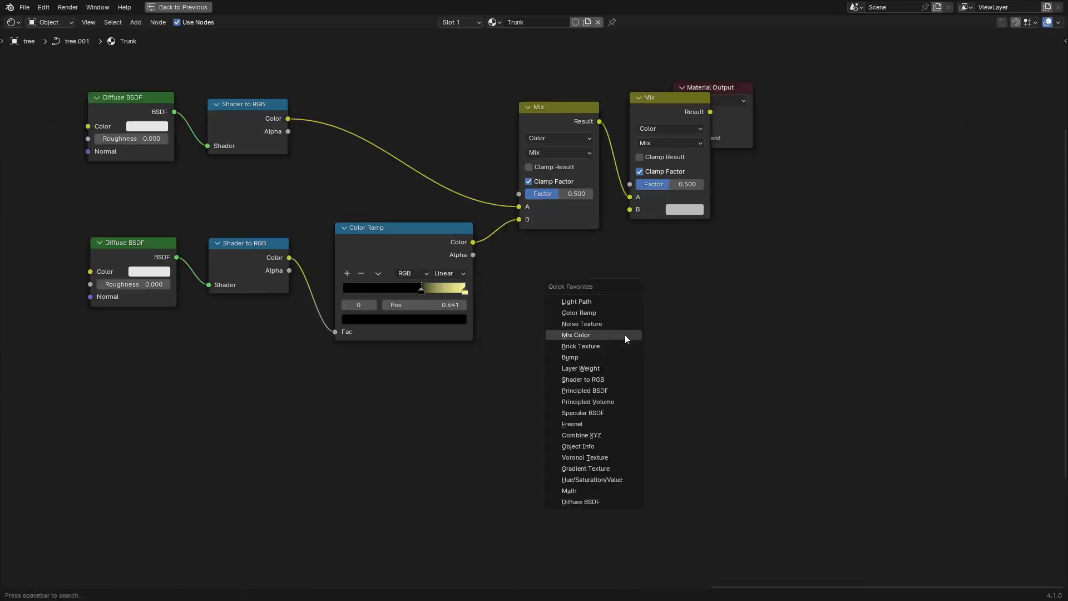
key("f")
left_click(512, 410)
key("q")
key("c")
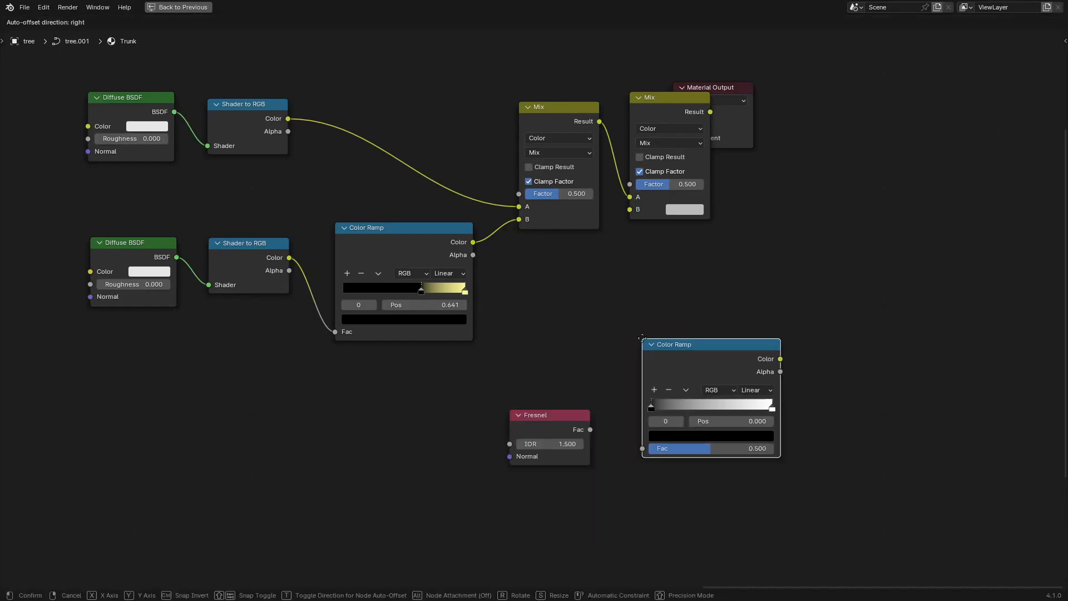
left_click(634, 339)
- Link Fresnel through the new Color Ramp to the second Mix's Factor, using Constant interpolation and the white stop at 0.891
left_click(742, 392)
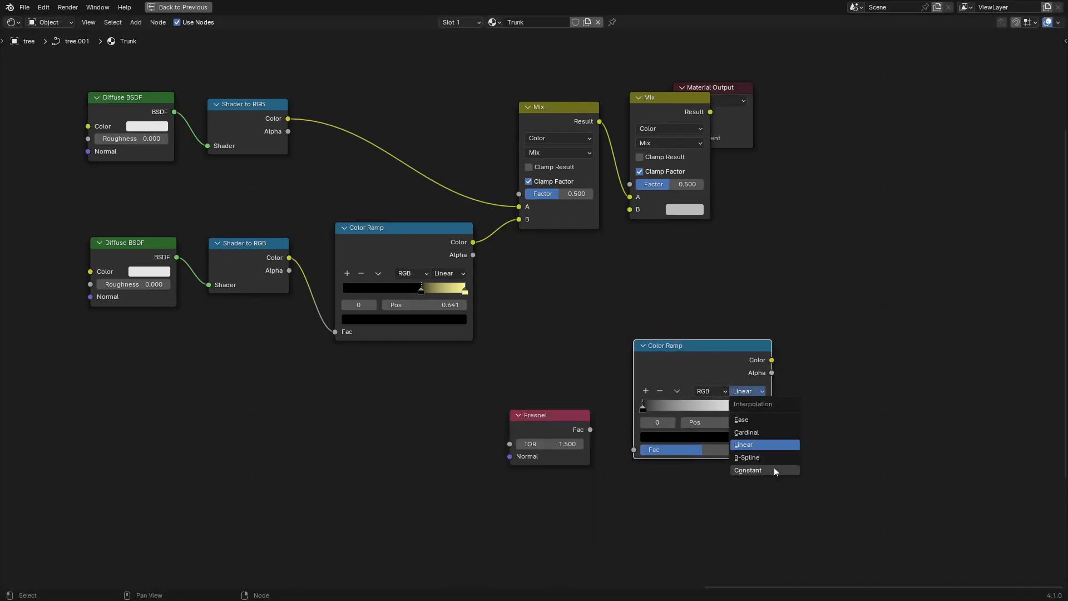
left_click(773, 467)
left_click_drag(590, 430, 634, 450)
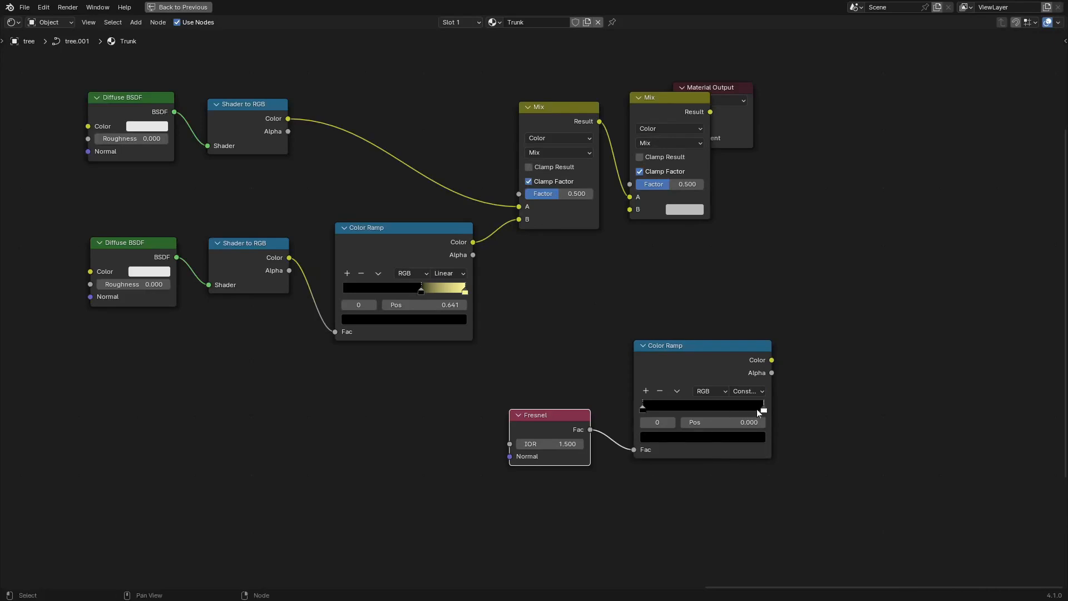
left_click_drag(757, 412, 751, 413)
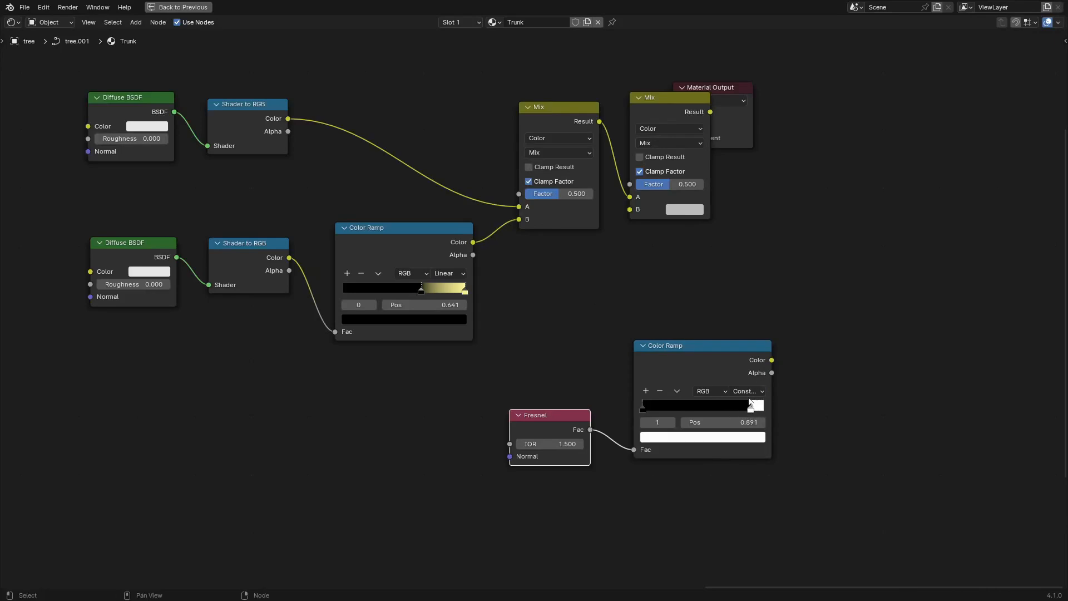
left_click_drag(773, 361, 630, 184)
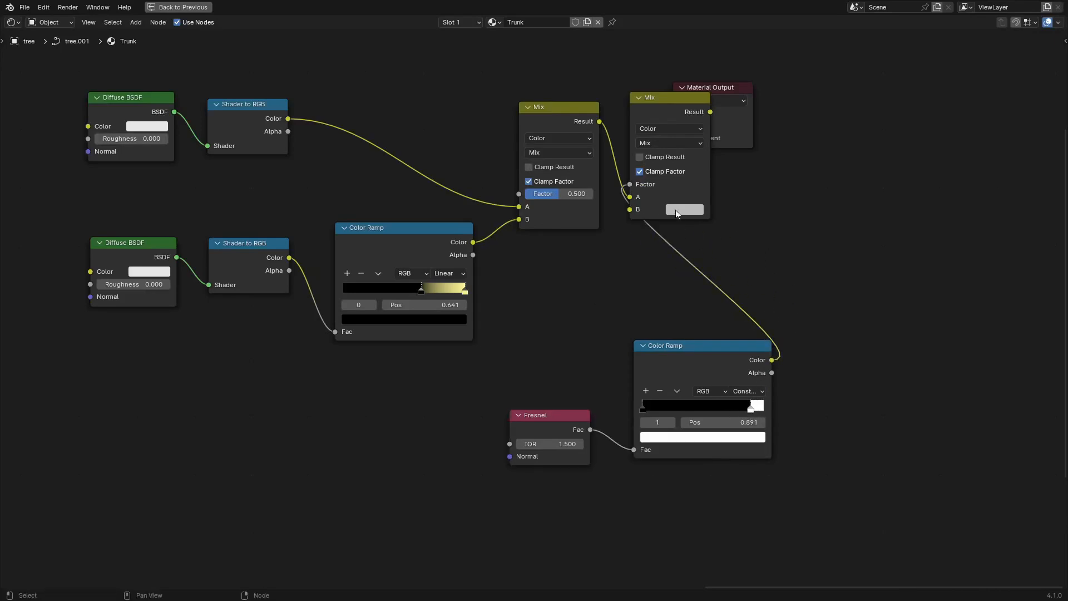
- Set the second Mix's B color to white (FFFFFF) and link its Result to the Material Output's Surface
left_click(679, 212)
left_click_drag(782, 63, 781, 30)
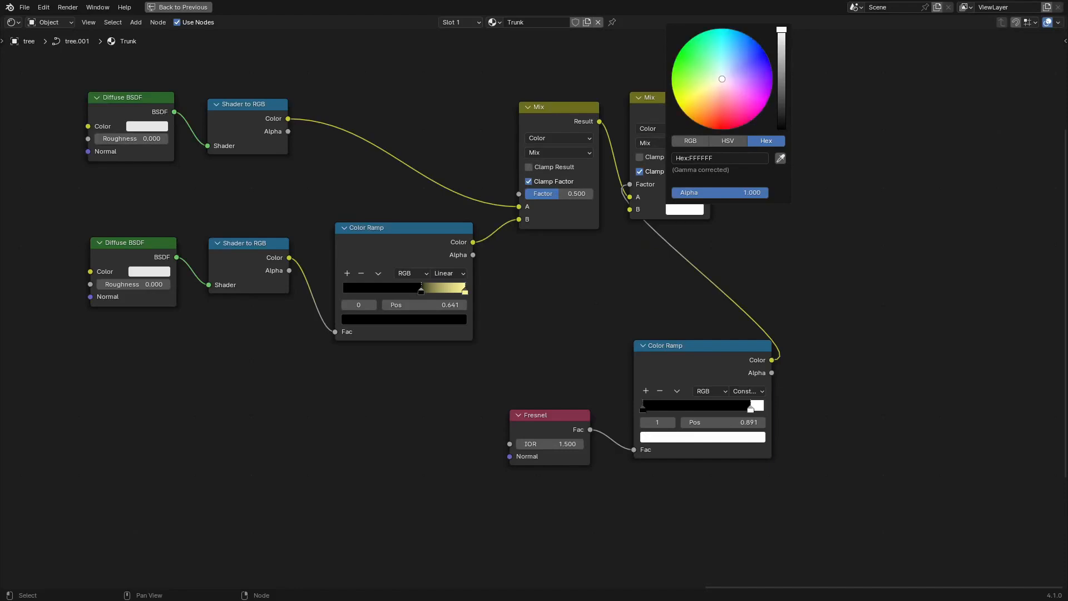
left_click_drag(732, 115, 810, 139)
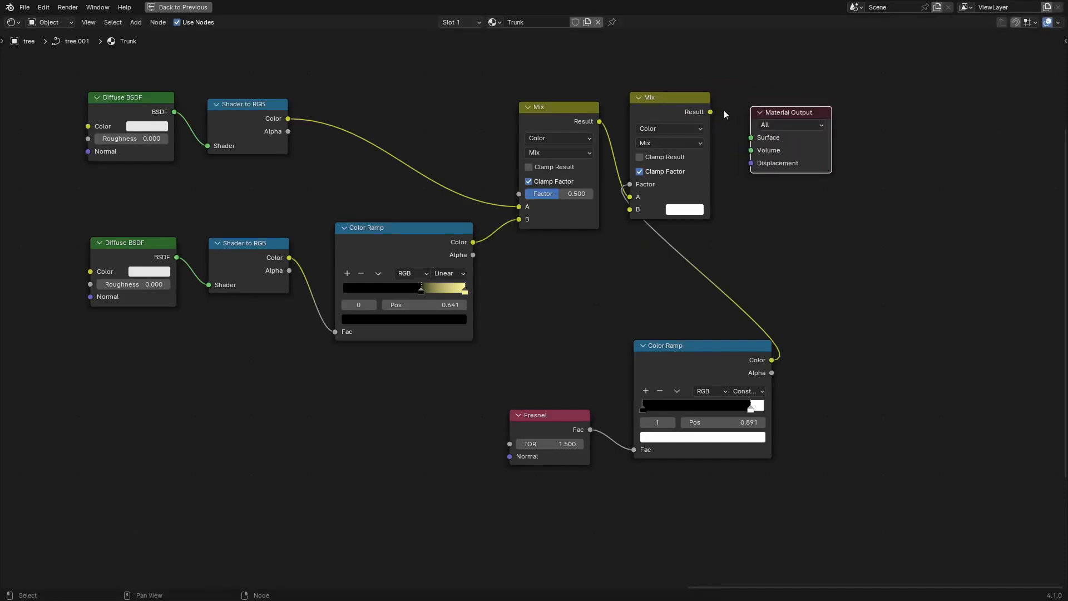
left_click_drag(711, 112, 753, 139)
- Link the Multiply node's Result to the Color inputs of both Diffuse BSDF nodes
scroll(215, 250, "up", 1)
middle_click_drag(206, 262, 584, 281)
scroll(556, 290, "up", 1)
left_click_drag(241, 403, 474, 117)
left_click_drag(241, 404, 476, 287)
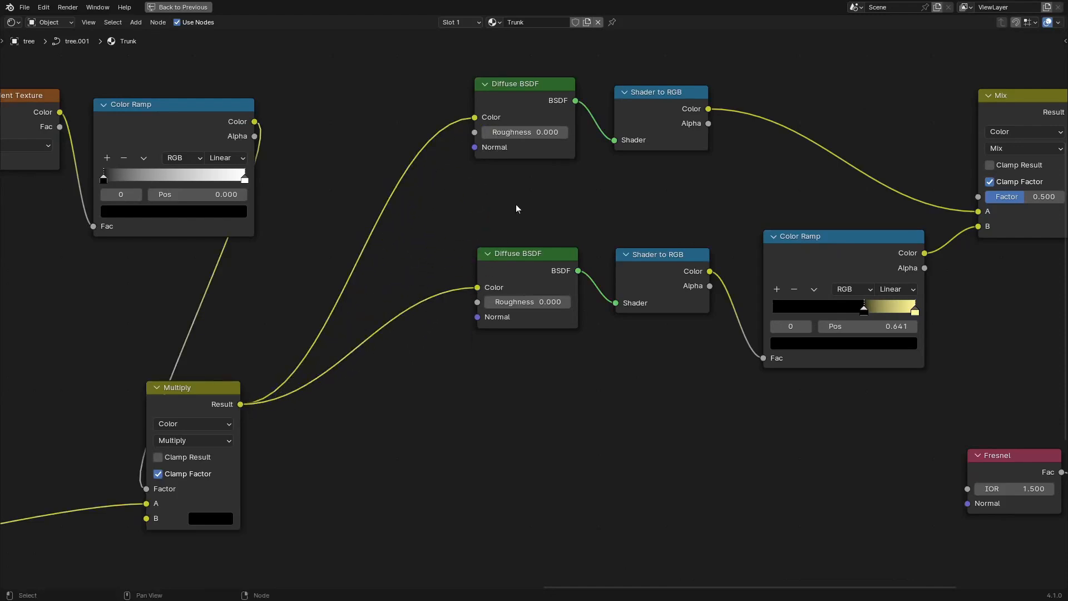
- Add a Bump node, link its Normal to the lower Diffuse BSDF's Normal, and set its Distance to 2
scroll(442, 392, "up", 1)
middle_click_drag(447, 386, 452, 344)
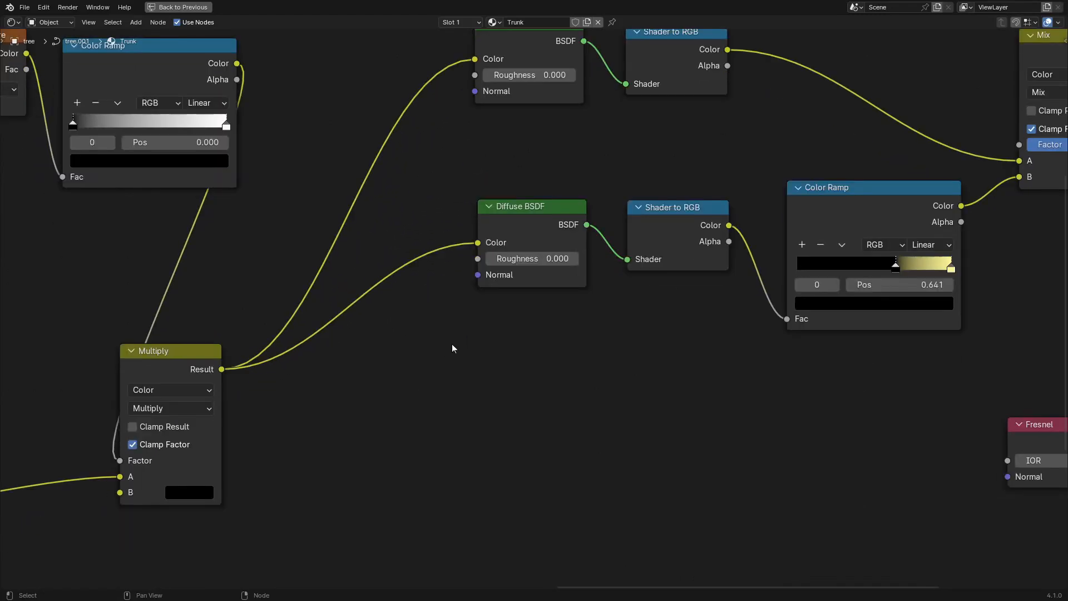
key("shift+a")
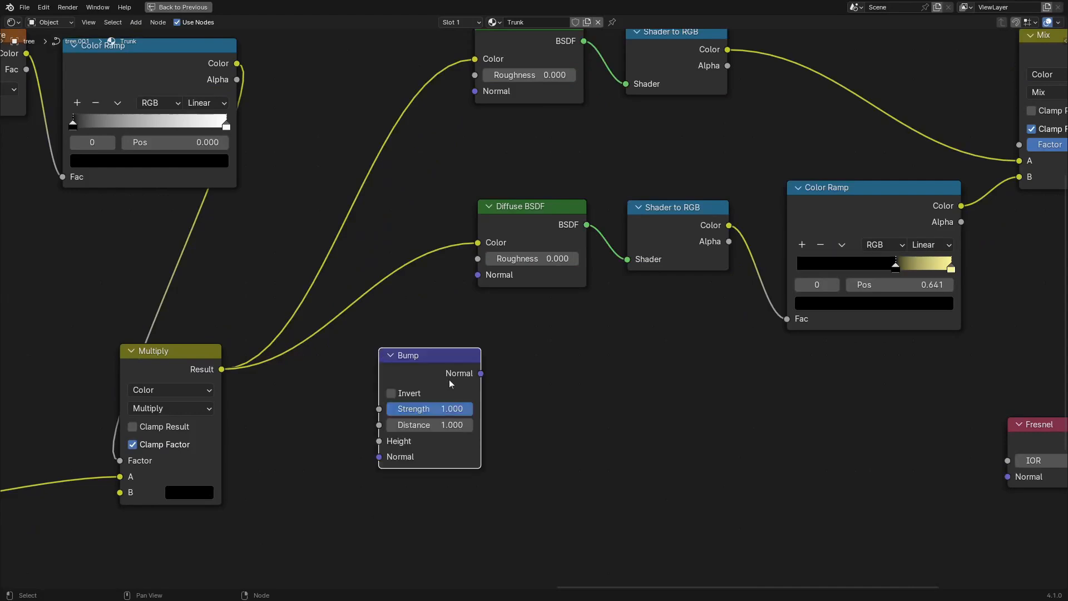
left_click_drag(481, 373, 478, 276)
middle_click_drag(434, 364, 501, 332)
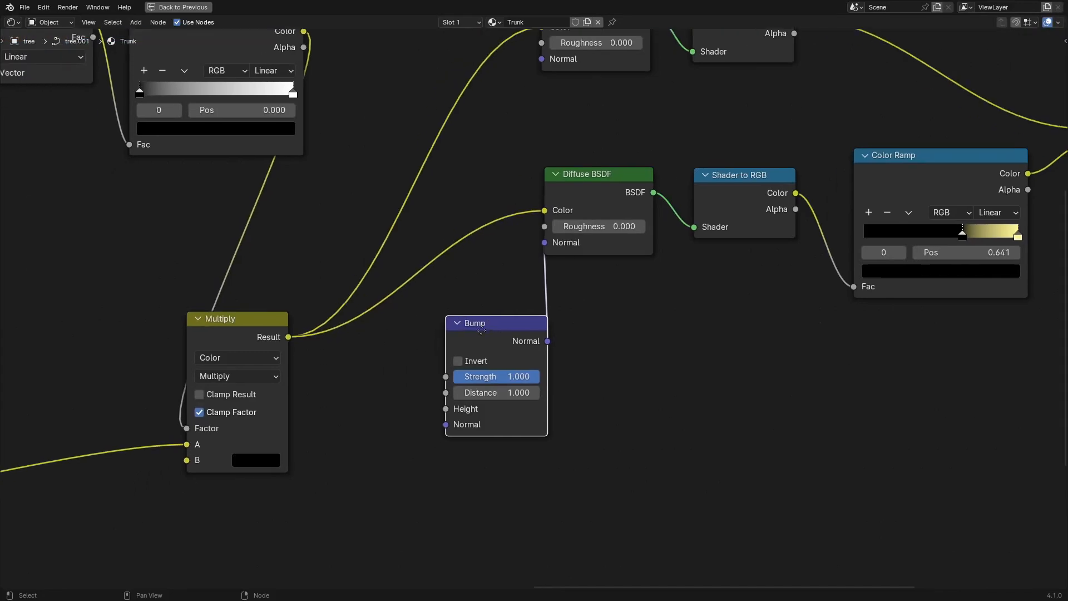
left_click(495, 392)
type("2")
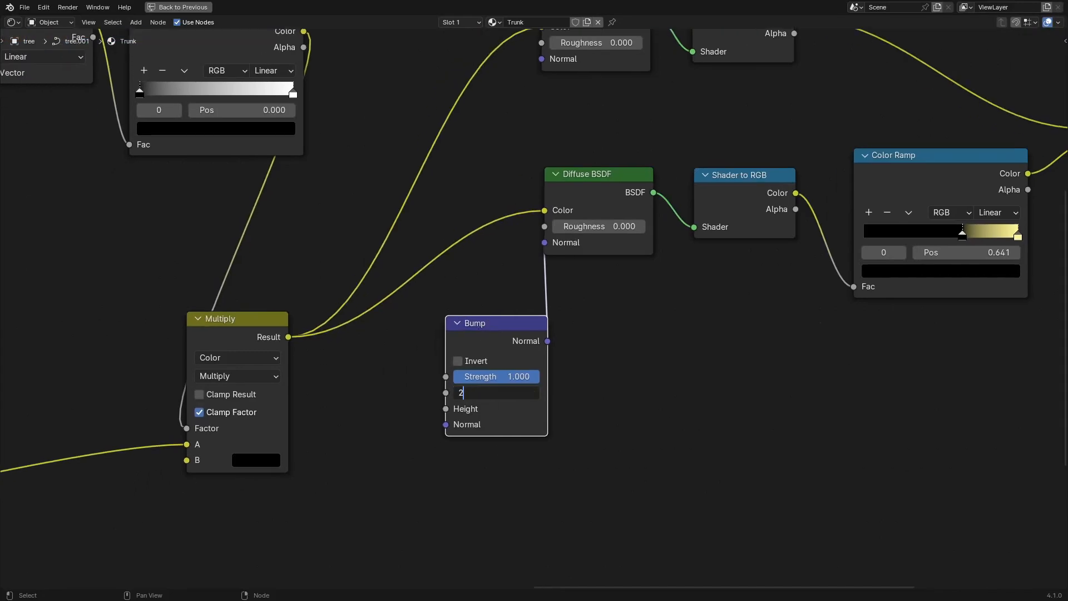
key("Return")
- Link an output of the upstream trunk texture nodes to the Bump node's Height input
key("Home")
middle_click_drag(414, 257, 678, 362)
left_click_drag(254, 240, 909, 440)
- Set the Y rotation of the Mapping node feeding the Gradient Texture to 90°
scroll(771, 423, "up", 4)
middle_click_drag(656, 244, 509, 377)
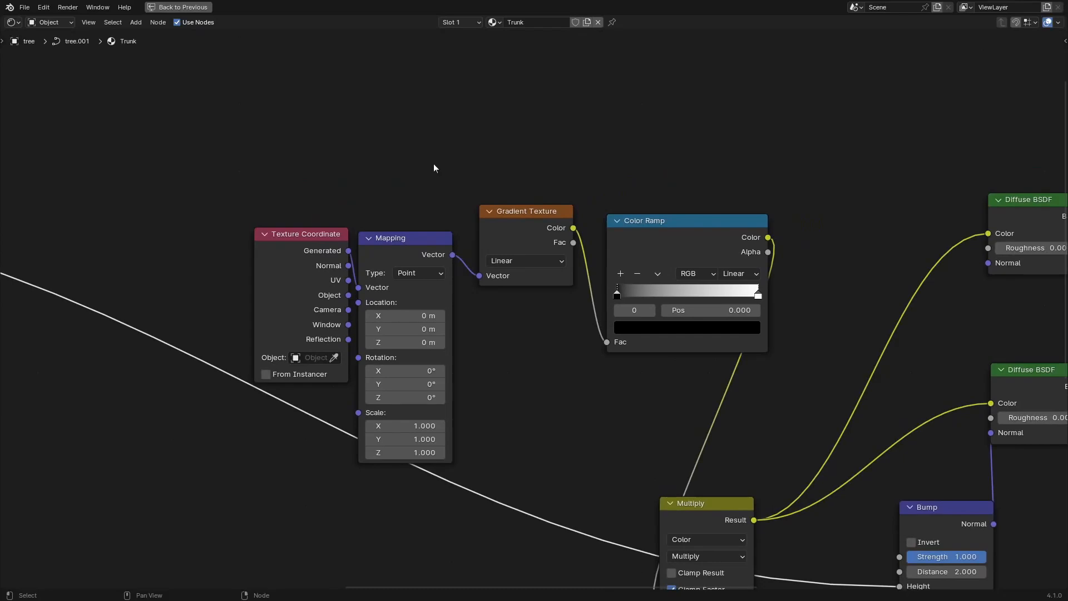
left_click(406, 384)
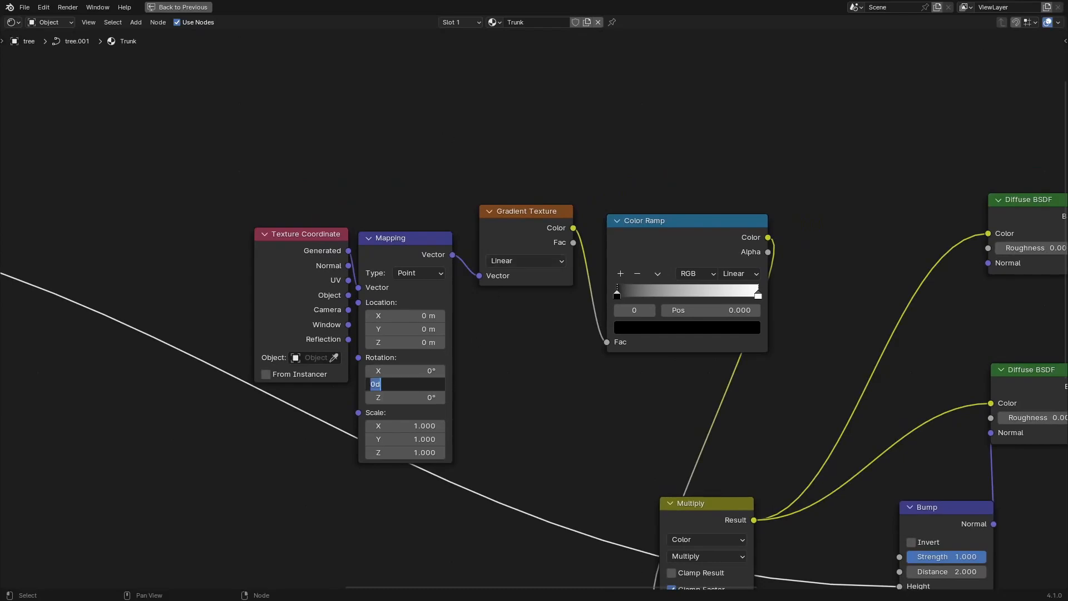
type("90")
key("Return")
- Flip the gradient's Color Ramp and position its black stop at about 0.468
key("Home")
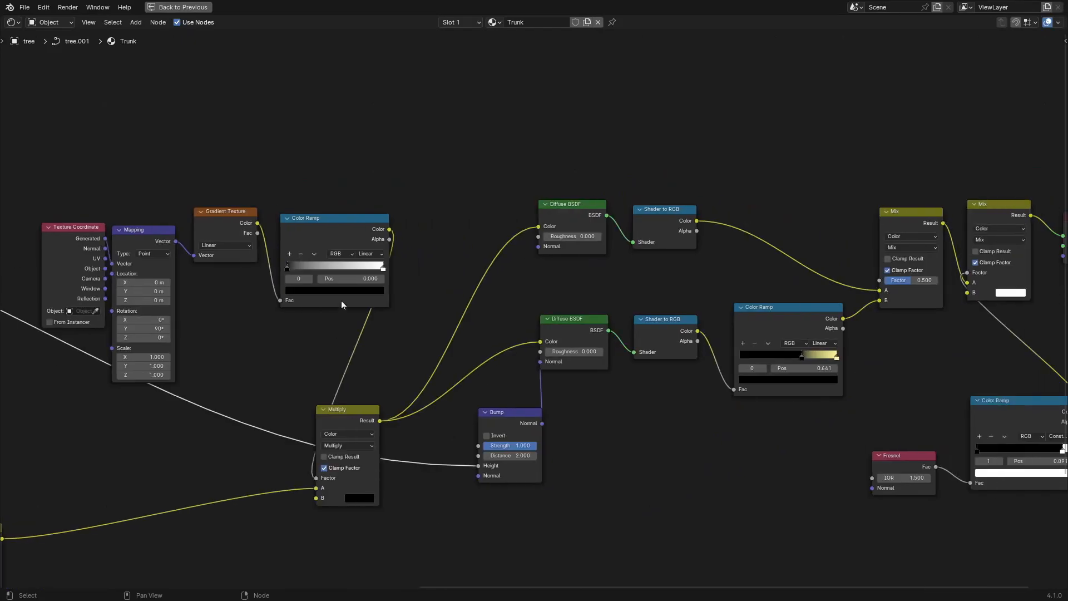
scroll(342, 300, "down", 3)
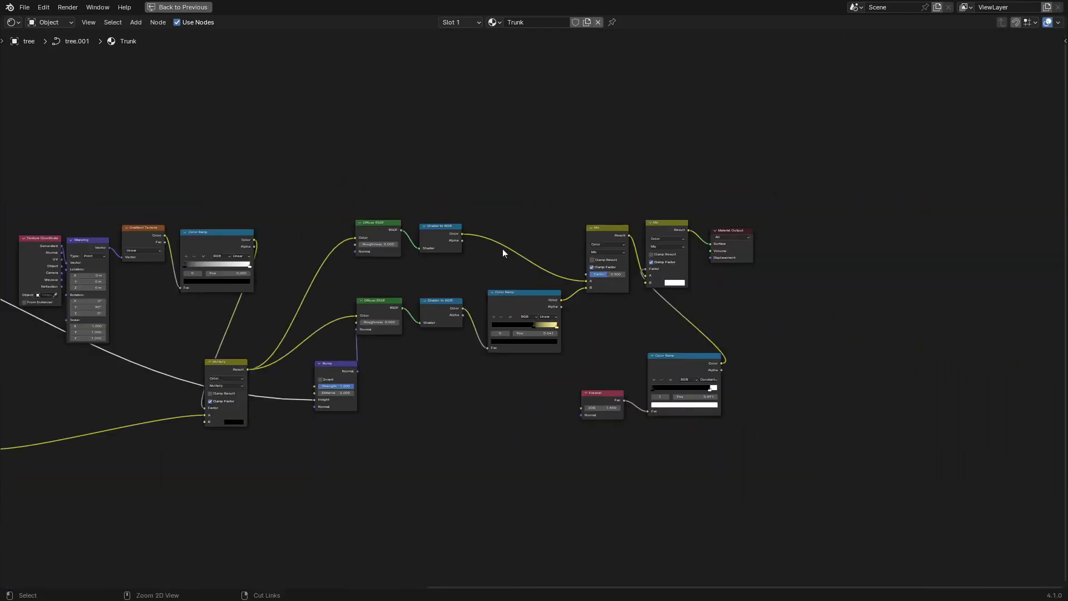
scroll(251, 298, "up", 3)
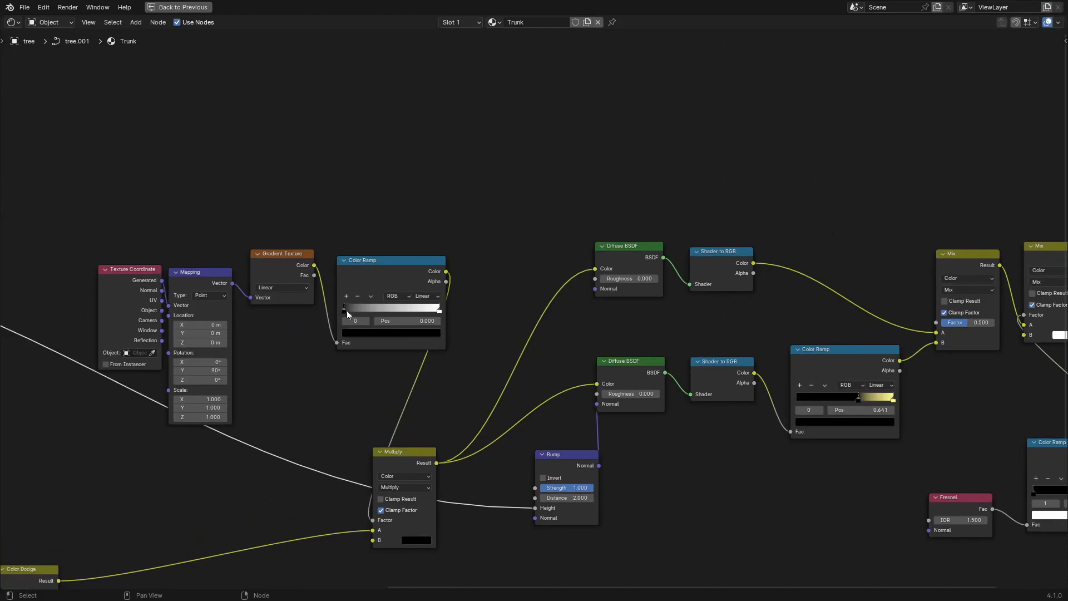
left_click_drag(346, 310, 361, 309)
left_click(372, 295)
left_click(386, 309)
- Leave the maximized node editor and switch the 3D viewport to Material Preview shading
key("ctrl+space")
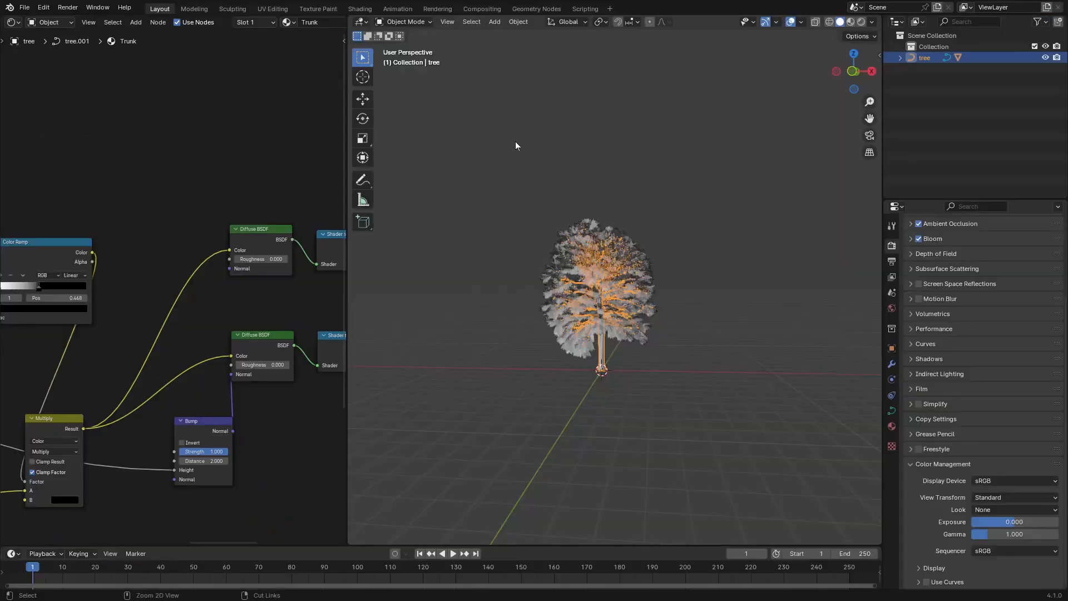
scroll(589, 317, "up", 3)
key("z")
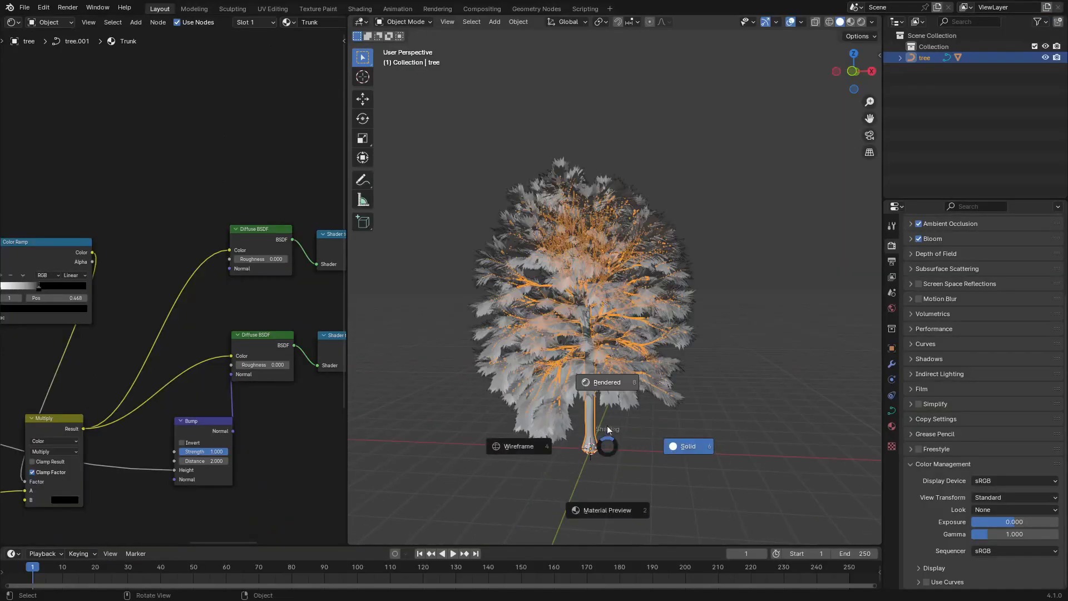
left_click(607, 510)
- Examine the Trunk material on the tree from several angles, both close up and as a whole
scroll(645, 389, "up", 5)
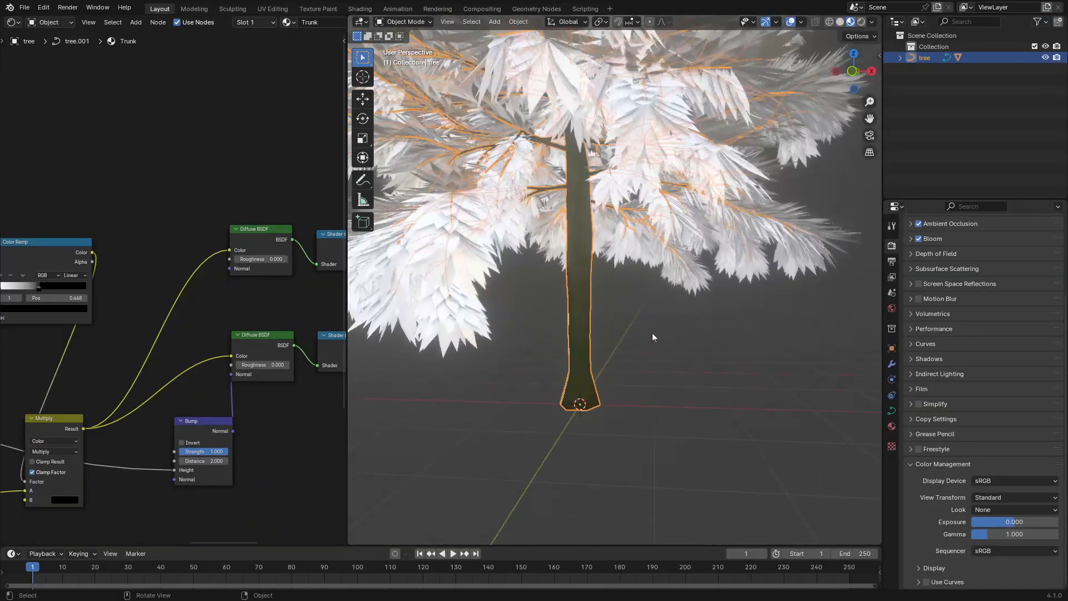
middle_click_drag(652, 333, 638, 285)
scroll(667, 385, "up", 2)
scroll(640, 368, "down", 7)
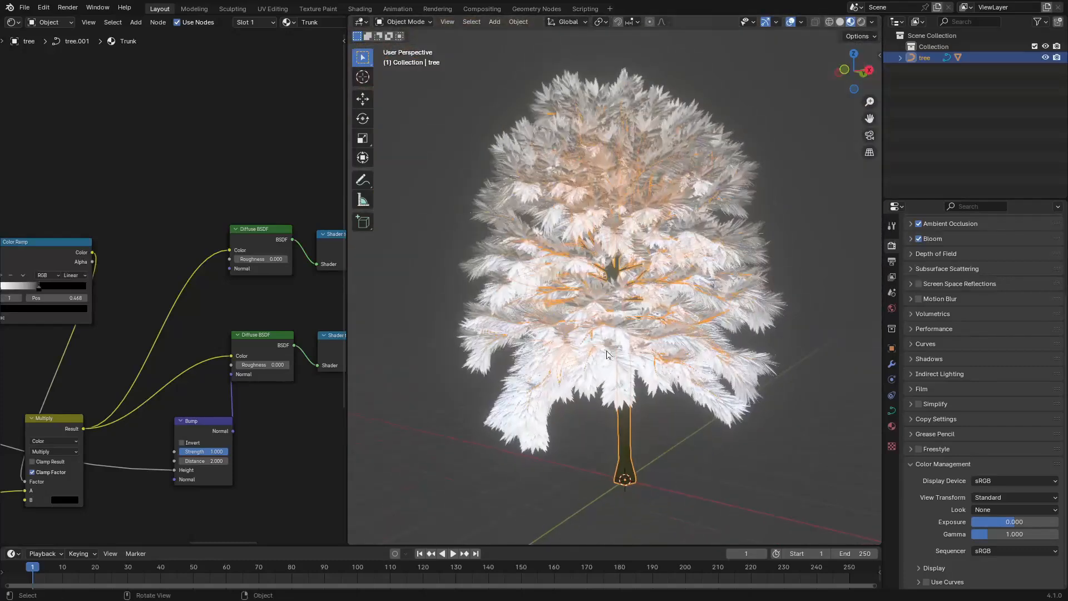
scroll(608, 355, "up", 6)
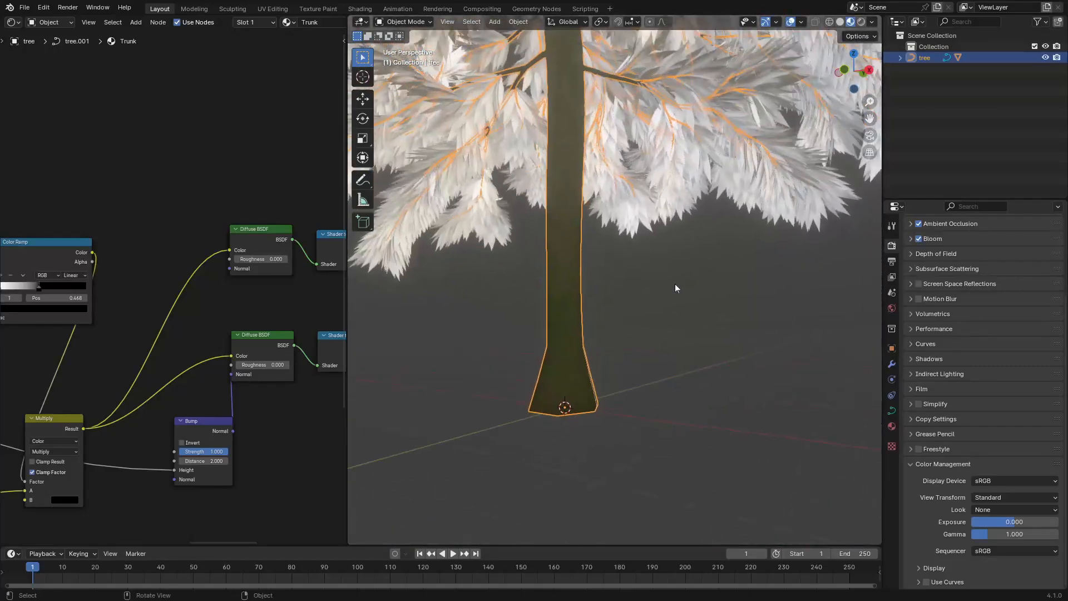
mouse_move(675, 288)
middle_mouse_down()
mouse_move(722, 248)
mouse_move(727, 325)
middle_mouse_up()
- Deselect the tree and switch the viewport to Rendered shading
left_click(743, 369)
key("z")
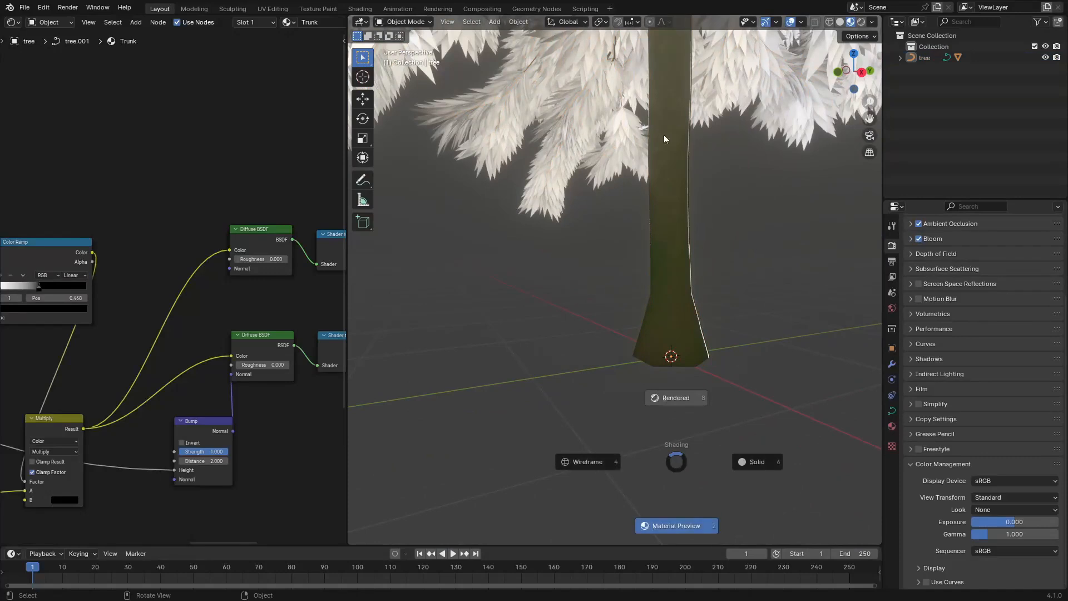
left_click(664, 139)
scroll(678, 278, "down", 5)
- Set the EEVEE Bloom threshold to 0.3 in the render settings
left_click(893, 262)
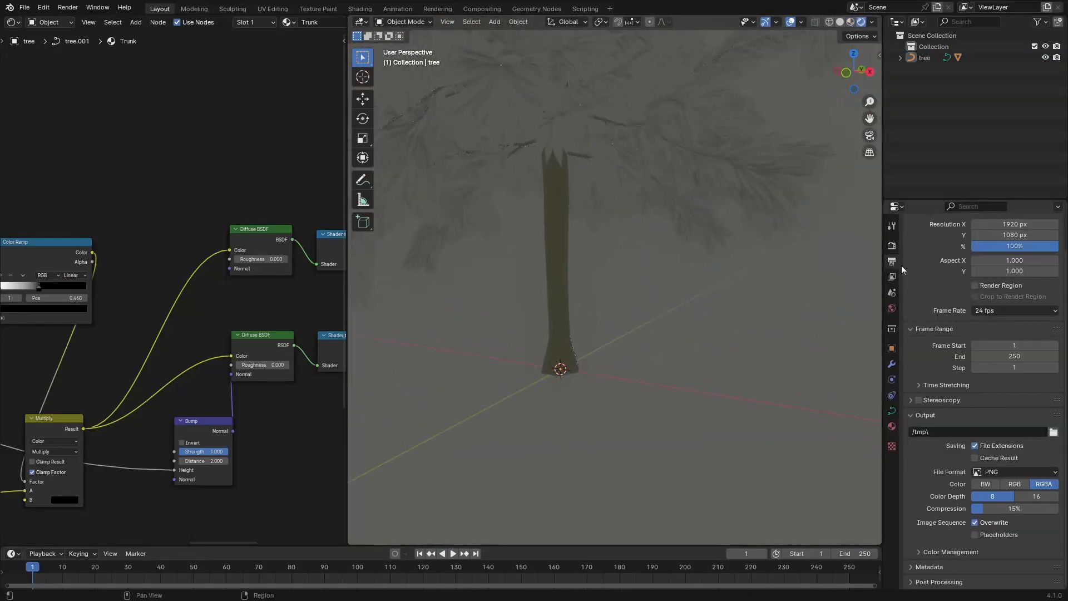
left_click(892, 245)
left_click(912, 337)
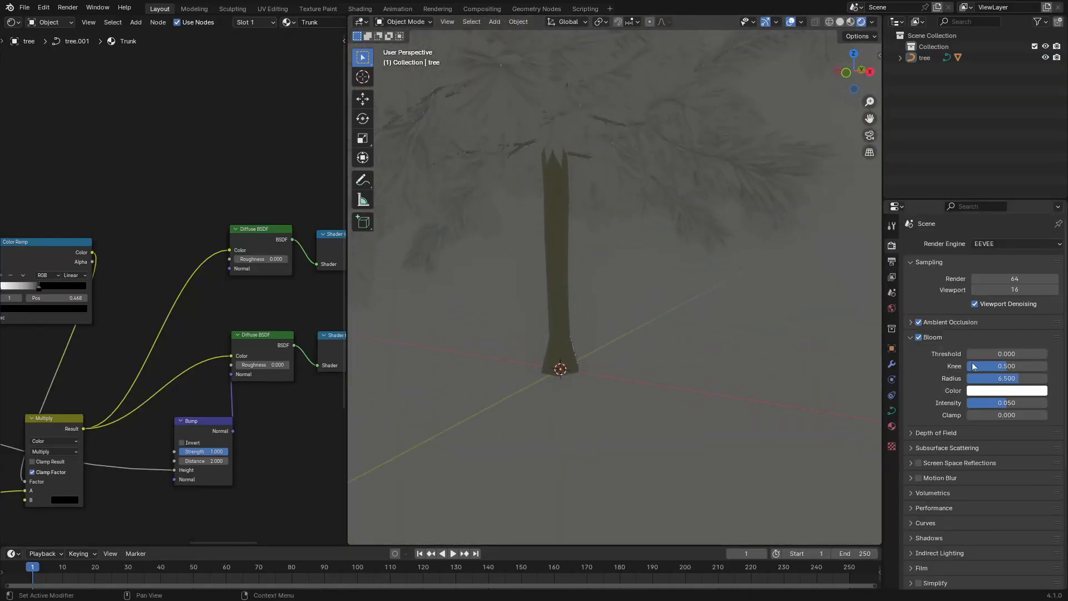
left_click(1001, 354)
type("0.3")
key("Return")
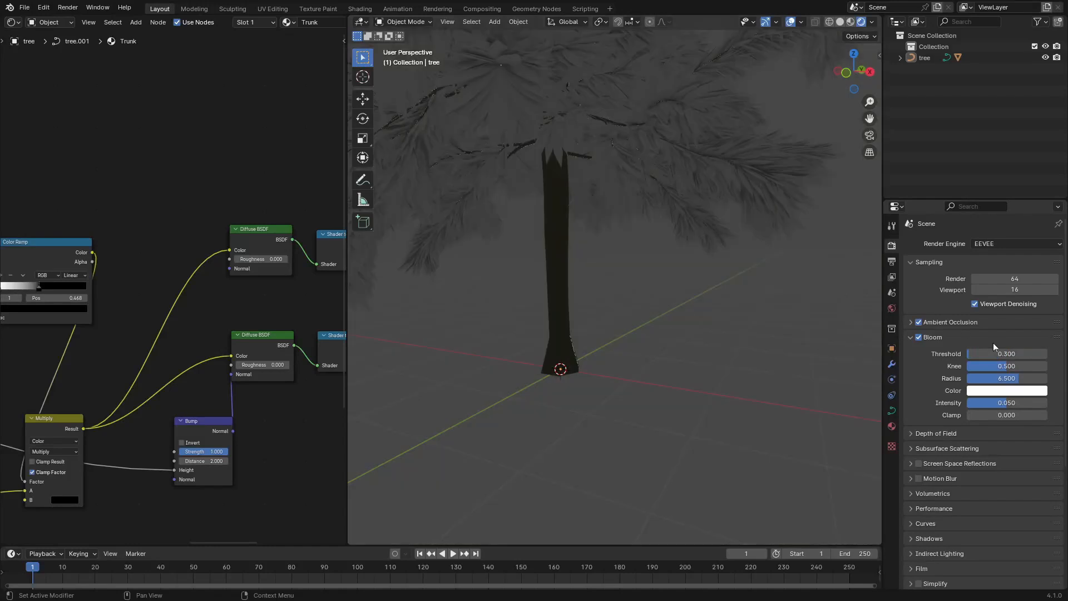
- Add a Sun light angled toward the tree and increase its light power
key("shift+a")
mouse_move(659, 354)
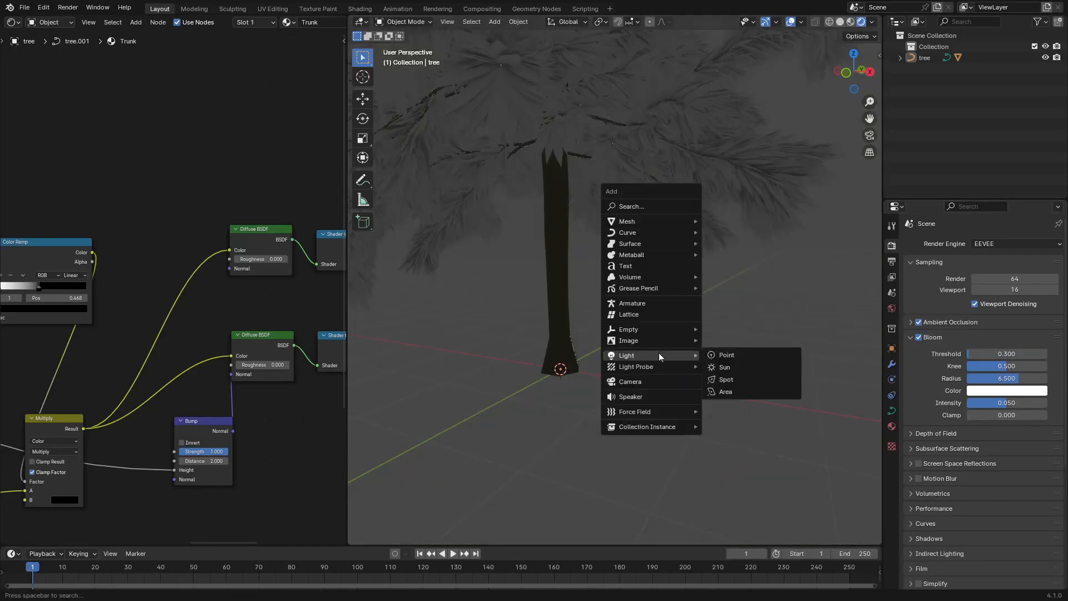
left_click(740, 371)
key("r")
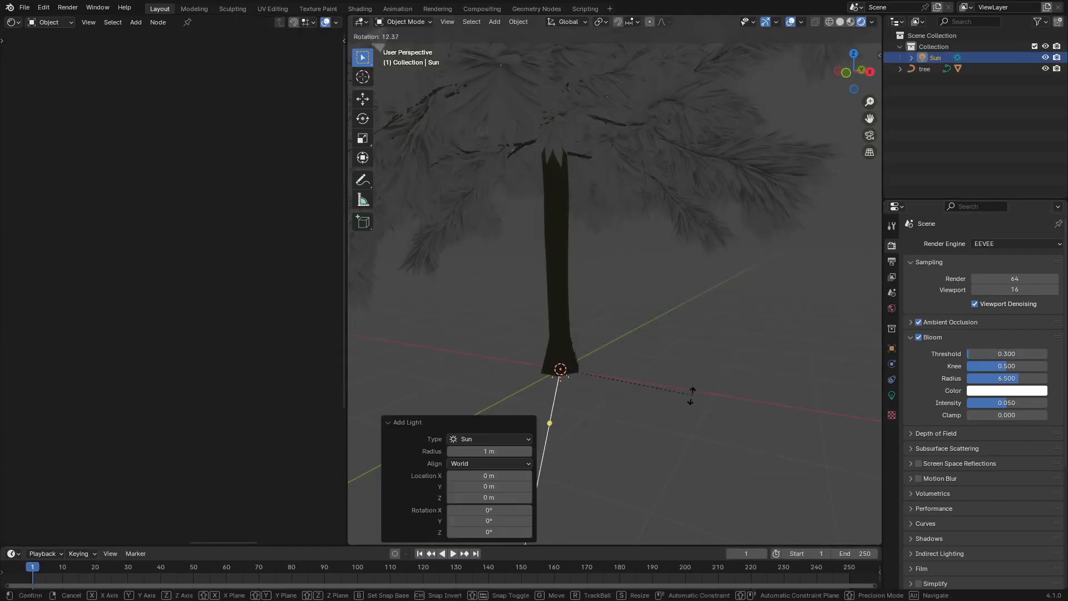
left_click(601, 425)
right_click(532, 209)
left_click(532, 209)
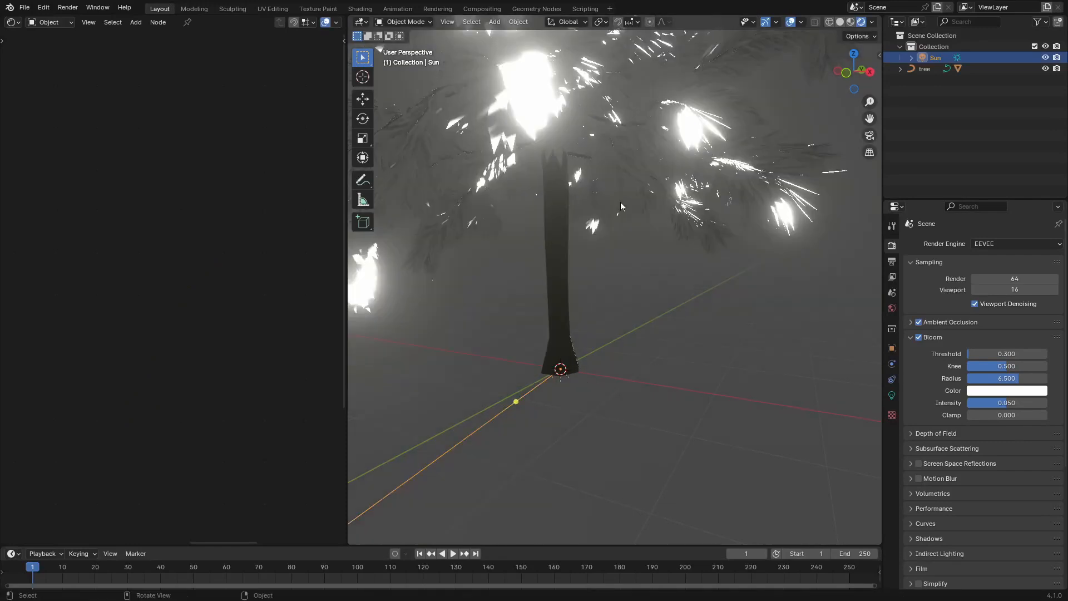
- Select the tree trunk and add a bevel object to its curve
left_click(636, 349)
middle_click_drag(517, 301, 702, 354, "shift")
scroll(687, 322, "up", 4)
middle_click_drag(679, 300, 592, 262, "shift")
left_click(597, 262)
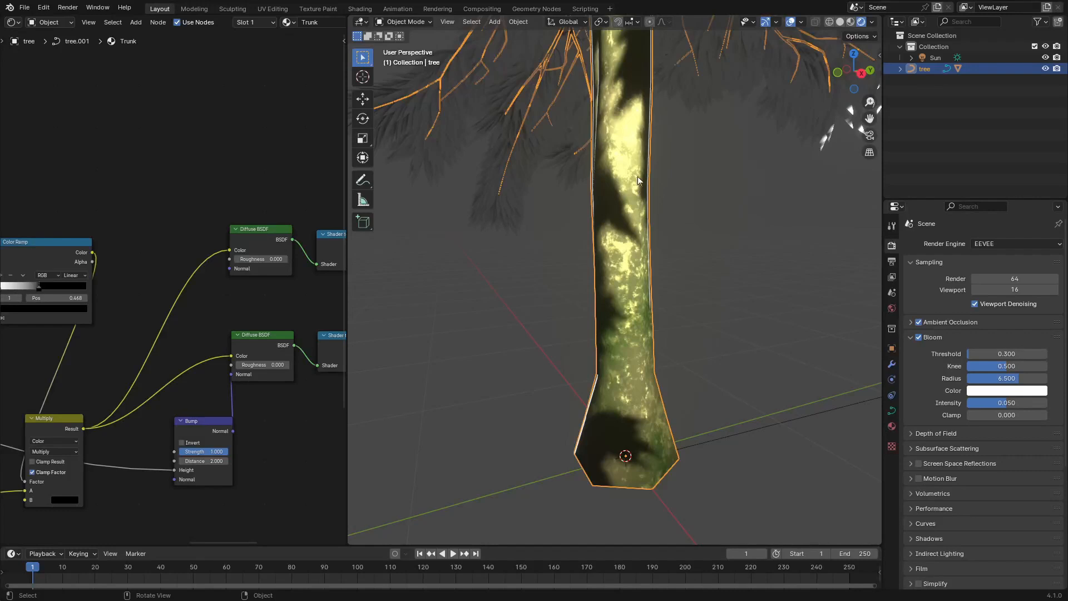
right_click(640, 148)
key("Escape")
right_click(611, 199)
left_click(612, 200)
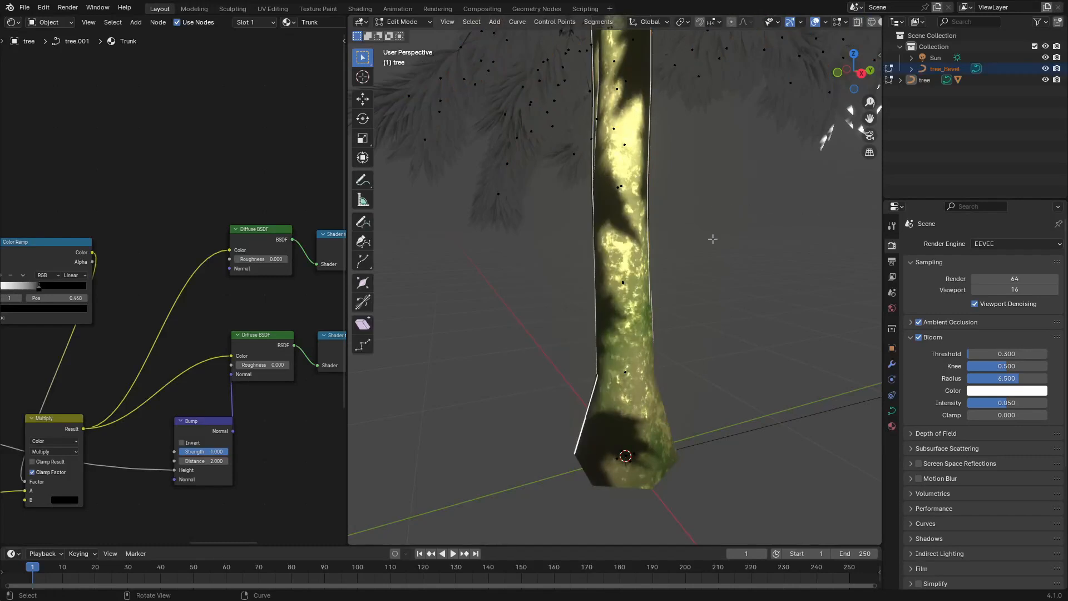
- Leave curve editing, select the Sun light and try adjusting its light power
scroll(699, 256, "down", 8)
left_click(678, 284)
scroll(675, 287, "up", 10)
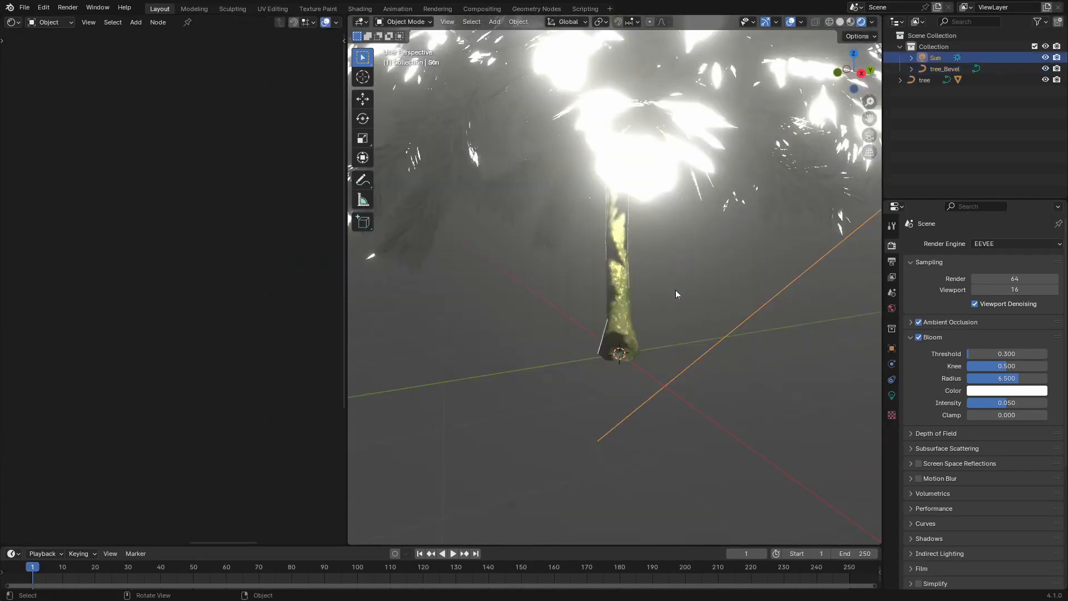
right_click(665, 253)
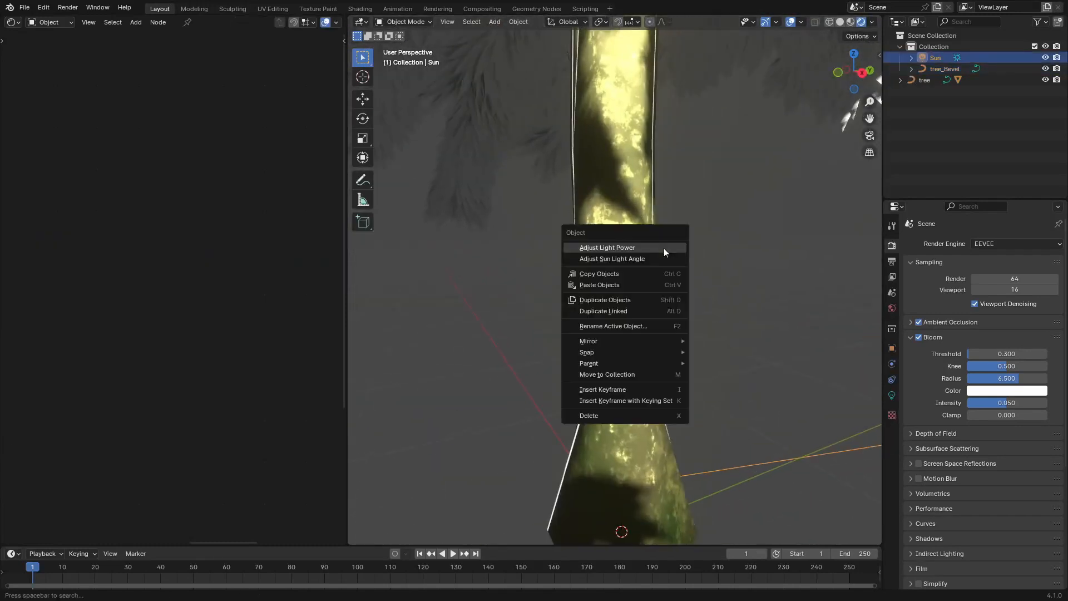
left_click(663, 248)
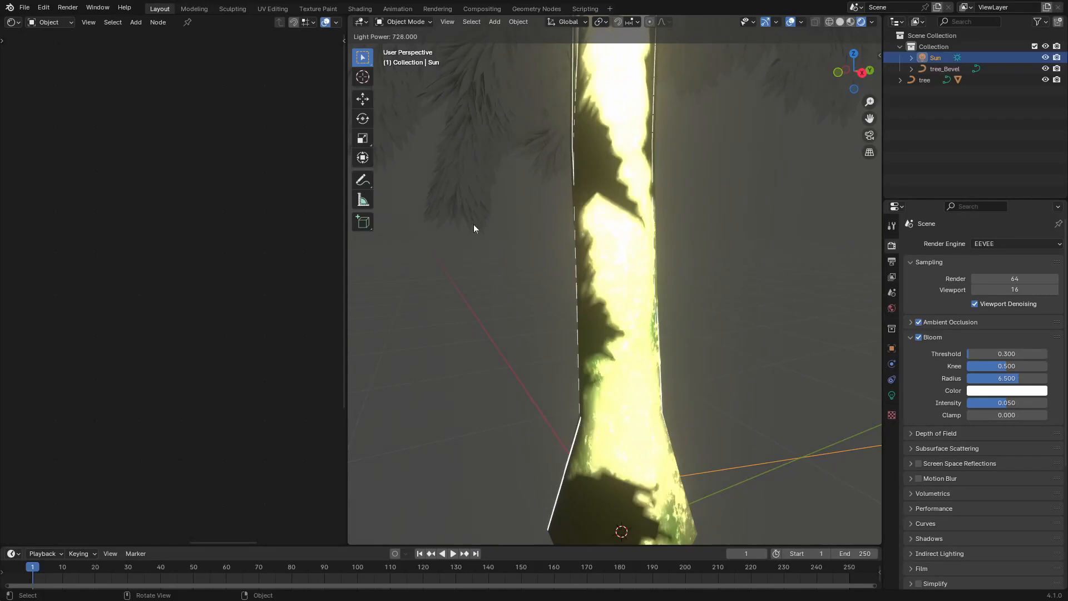
left_click(653, 276)
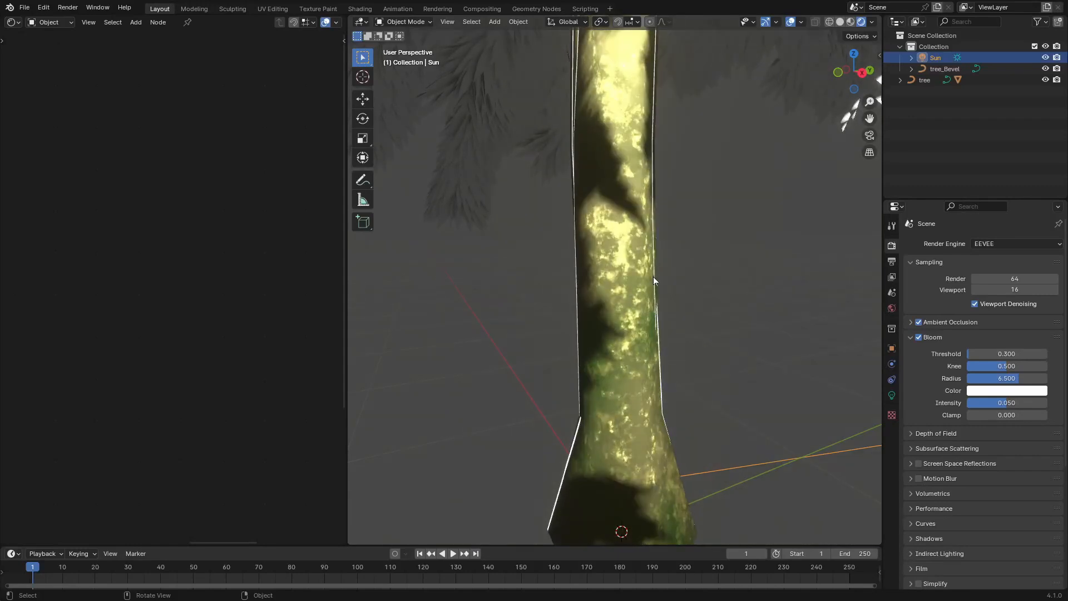
- Set the Z scale to -0.11 on the upper noise texture's Mapping node in the Trunk material
left_click(616, 295)
scroll(132, 261, "down", 5)
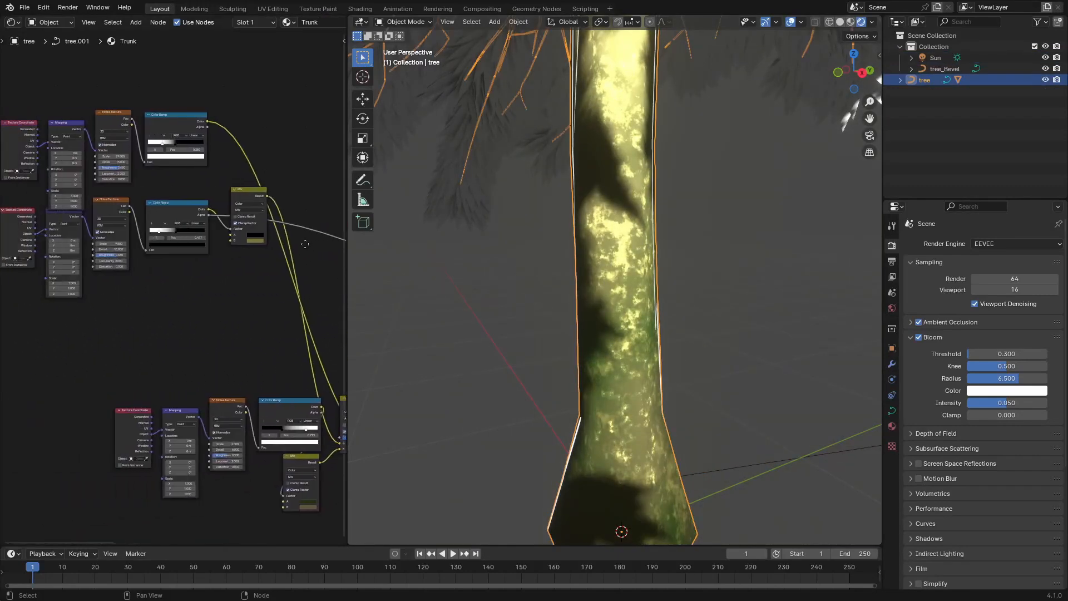
middle_click_drag(305, 244, 87, 349)
scroll(133, 335, "up", 8)
middle_click_drag(151, 289, 73, 198)
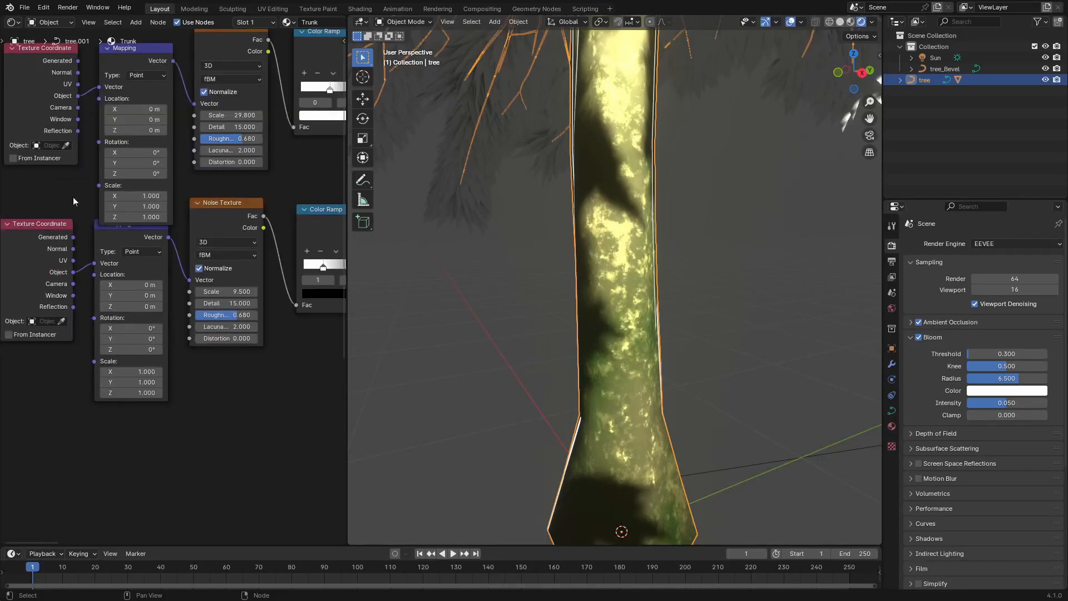
left_click_drag(141, 218, 64, 218, "shift")
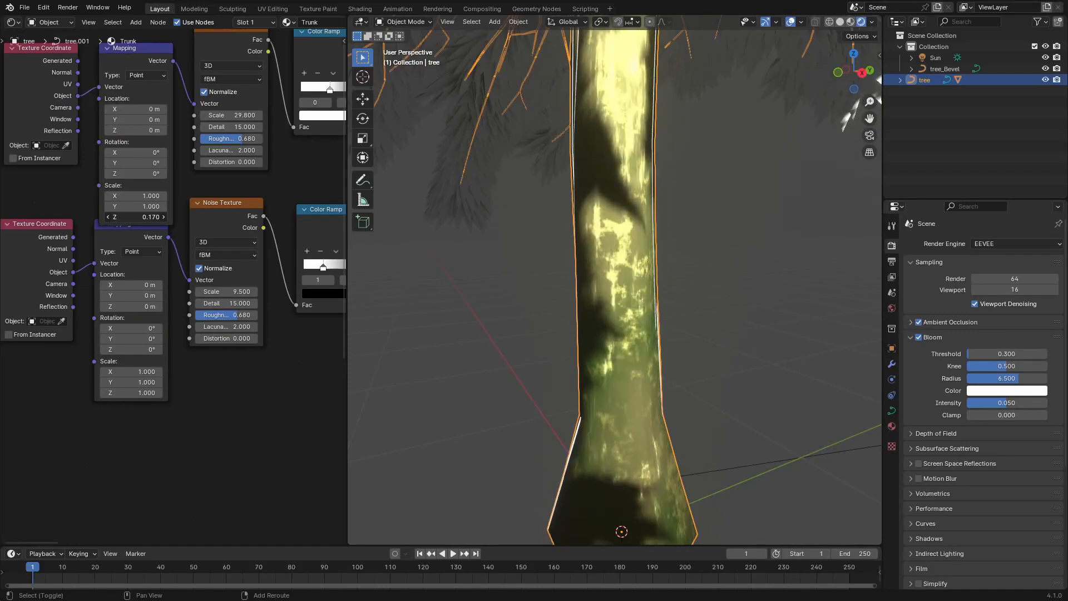
- Move the upper noise Color Ramp's black stop to about 0.609 and set the second Mapping node's Z scale to -0.27
middle_click_drag(153, 173, 1, 312)
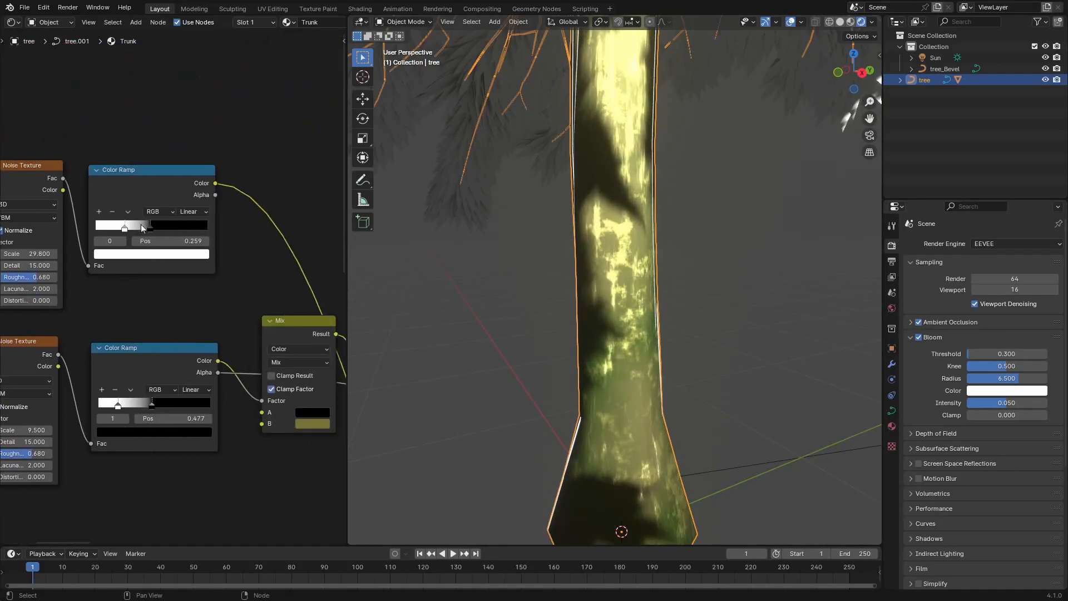
left_click_drag(143, 228, 158, 229)
scroll(158, 230, "up", 1)
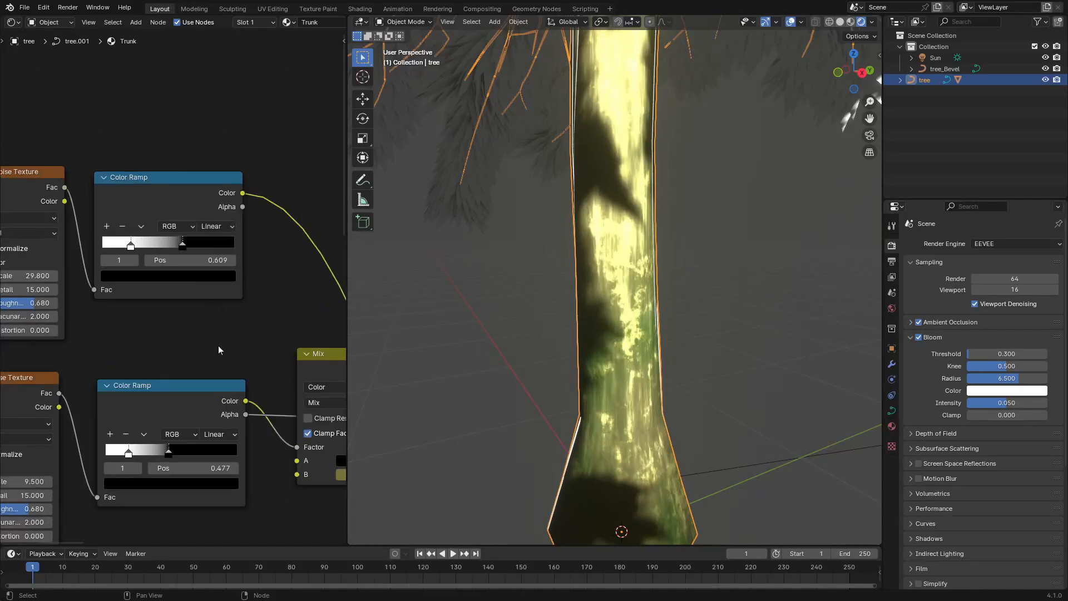
scroll(218, 350, "down", 3)
middle_click_drag(155, 356, 336, 230)
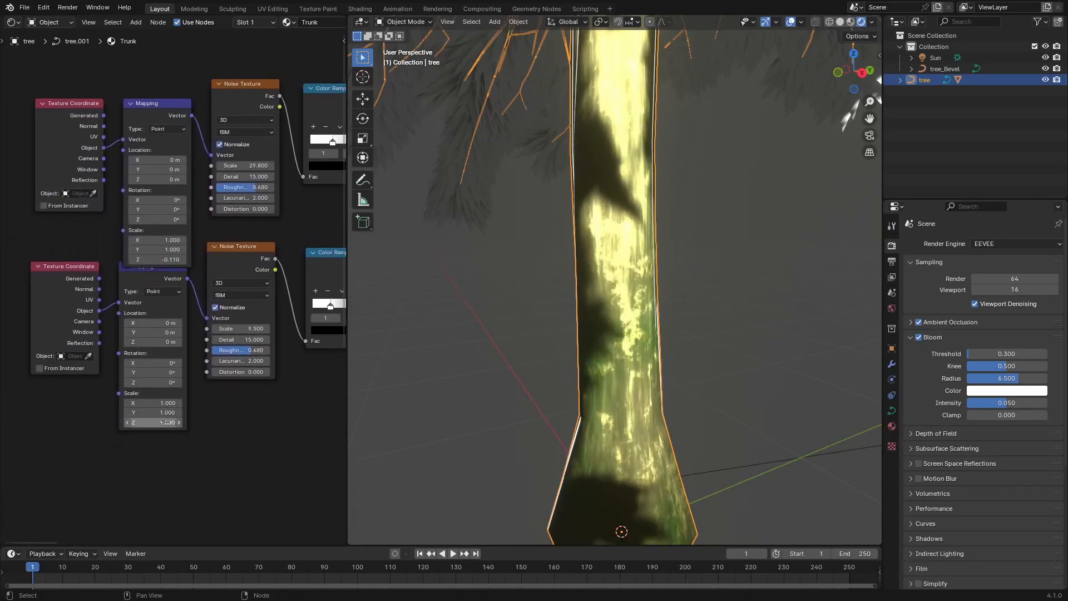
left_click_drag(162, 423, 142, 422)
- Try softening the second noise's Color Ramp with the white stop at the start and the black stop at about 0.536
middle_click_drag(225, 423, 89, 399)
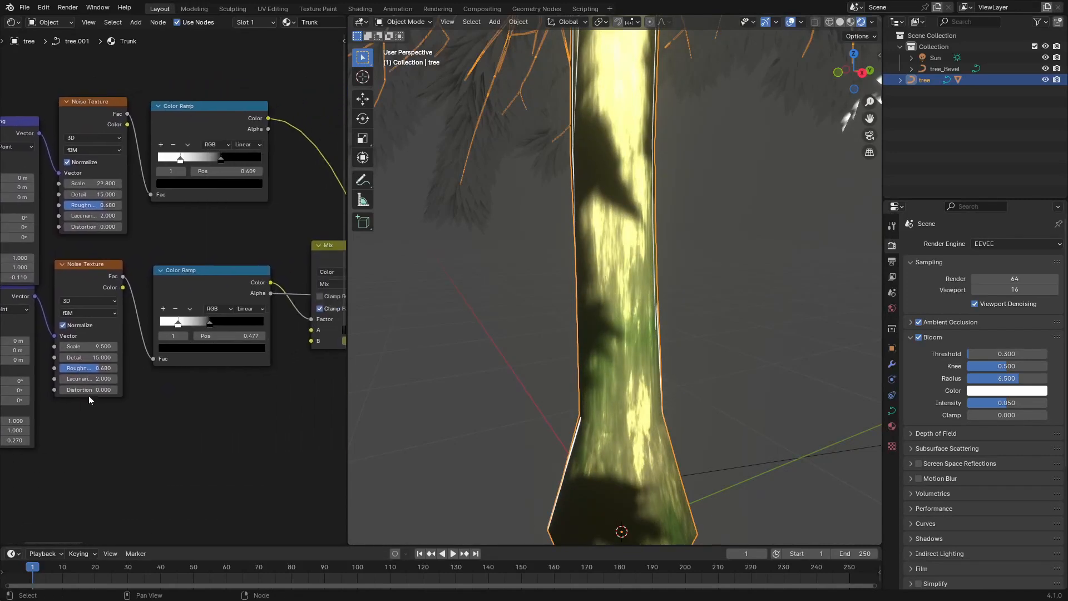
left_click_drag(177, 326, 125, 329)
left_click_drag(209, 323, 216, 319)
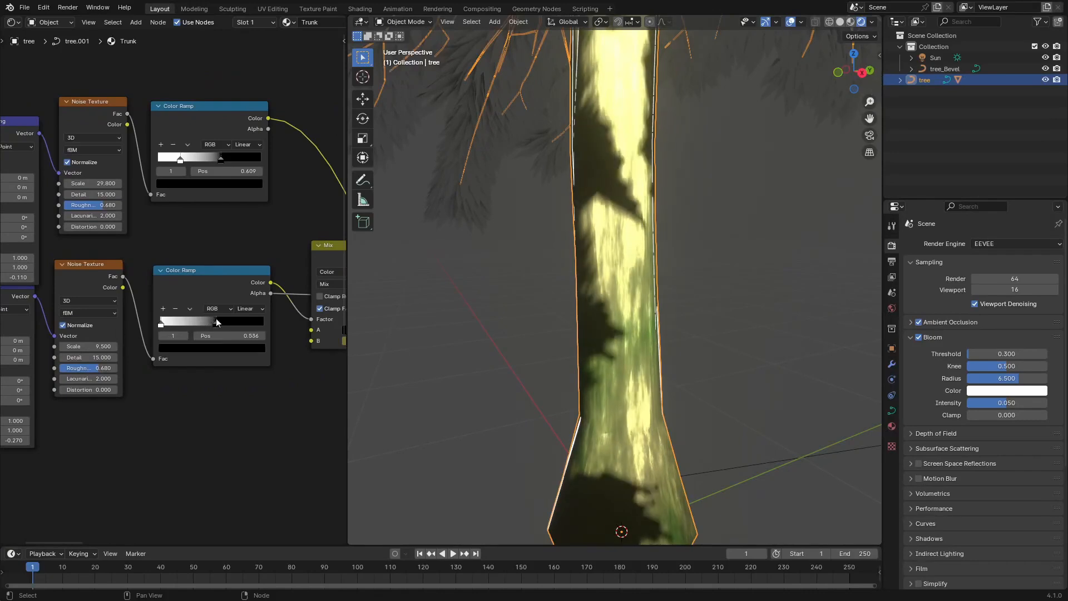
- Set the Z scale to 0.4 on the Mapping node feeding the scale 2 noise of the green and brown mix
middle_click_drag(228, 412, 179, 127)
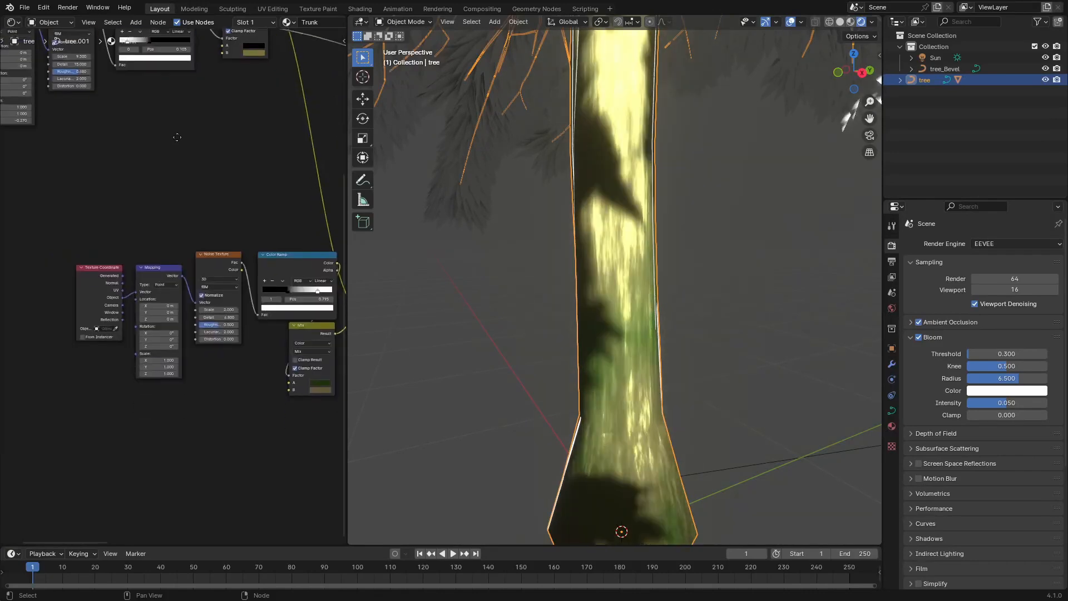
scroll(173, 290, "up", 4)
middle_click_drag(154, 372, 137, 278)
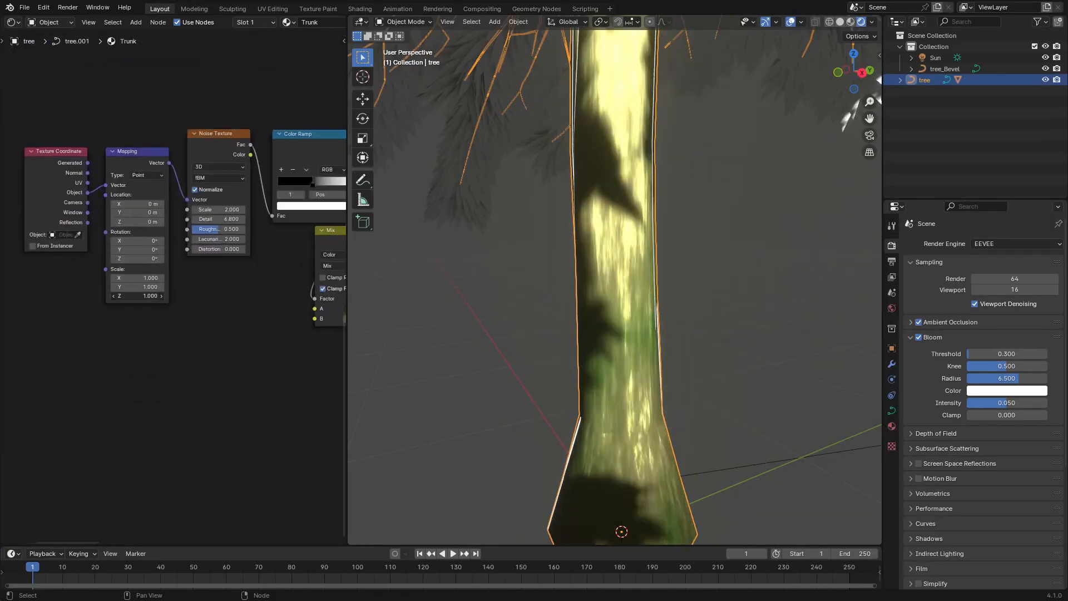
type("0.4")
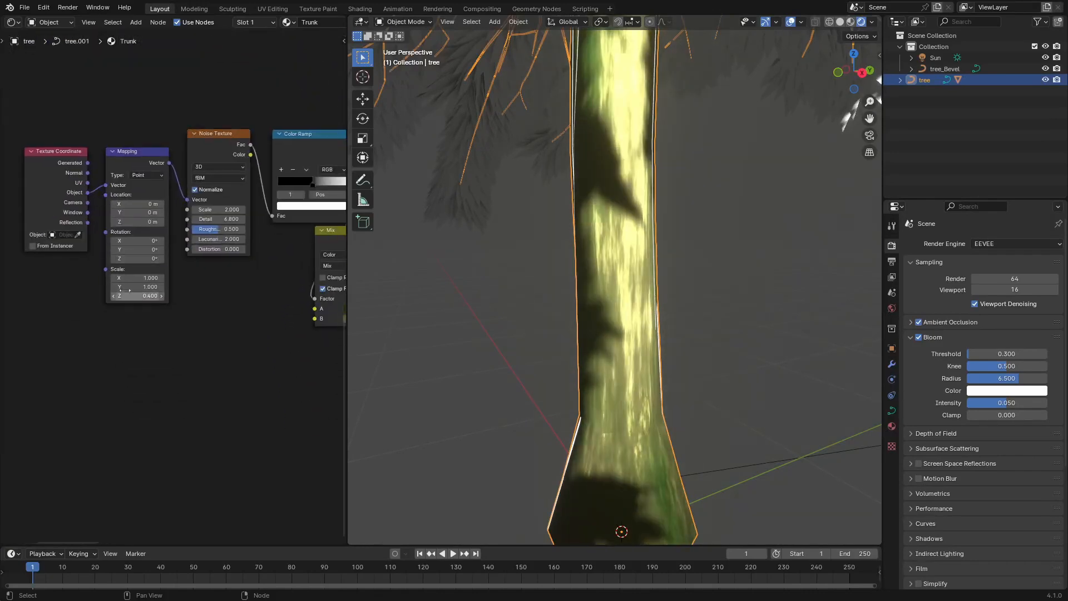
key("Return")
- Move the black stop of the green and brown noise's Color Ramp to about 0.477
middle_click_drag(179, 308, 117, 390)
middle_click_drag(242, 278, 154, 339)
scroll(155, 338, "up", 3)
mouse_move(168, 324)
left_mouse_down()
mouse_move(149, 327)
mouse_move(183, 328)
left_mouse_up()
- In curve Edit Mode, tilt the trunk's lower control point by about 1.226 and the next one up by about 1.132
middle_click_drag(659, 295, 622, 289)
scroll(622, 289, "down", 3)
key("Tab")
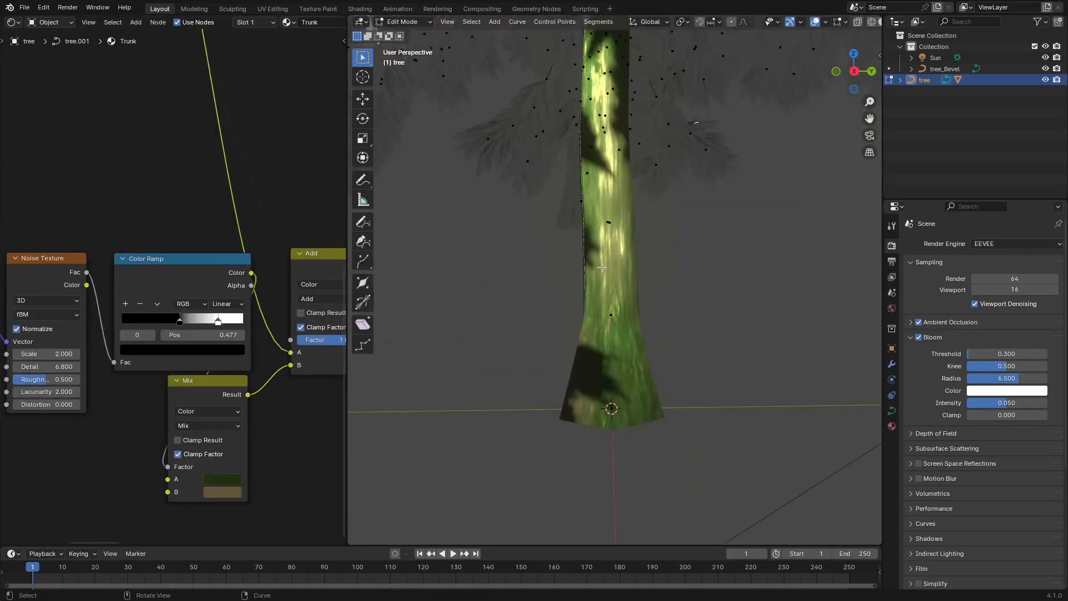
key("a")
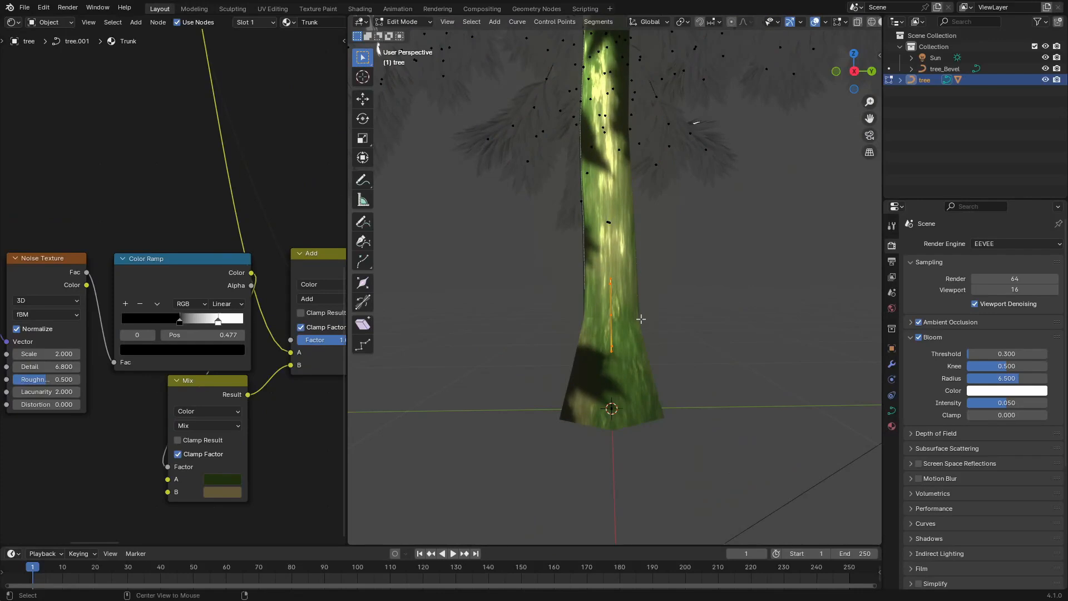
key("ctrl+t")
left_click(632, 279)
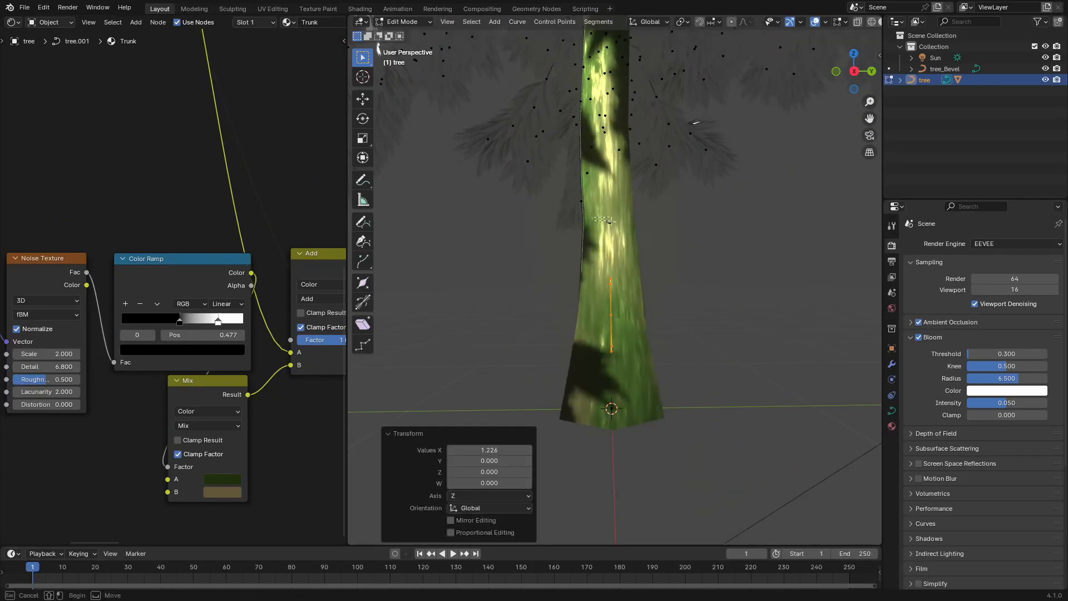
left_click_drag(602, 220, 633, 237)
key("ctrl+t")
left_click(634, 245)
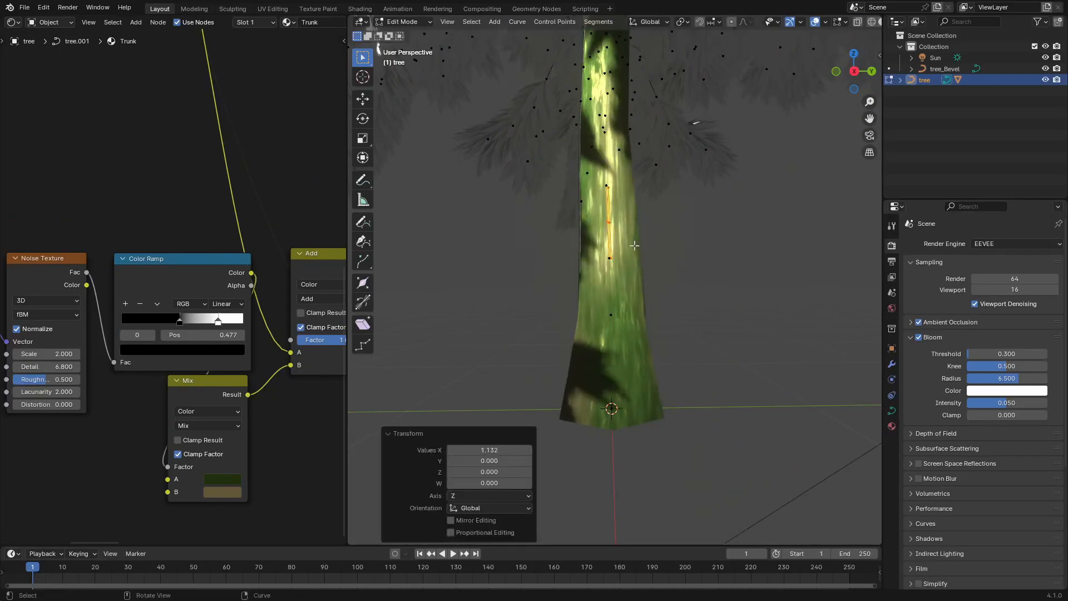
middle_click_drag(635, 246, 706, 270)
key("Tab")
- Darken the green color A of the Mix node in the tree's Trunk material
scroll(706, 306, "down", 2)
middle_click_drag(706, 306, 673, 320)
scroll(669, 265, "down", 3)
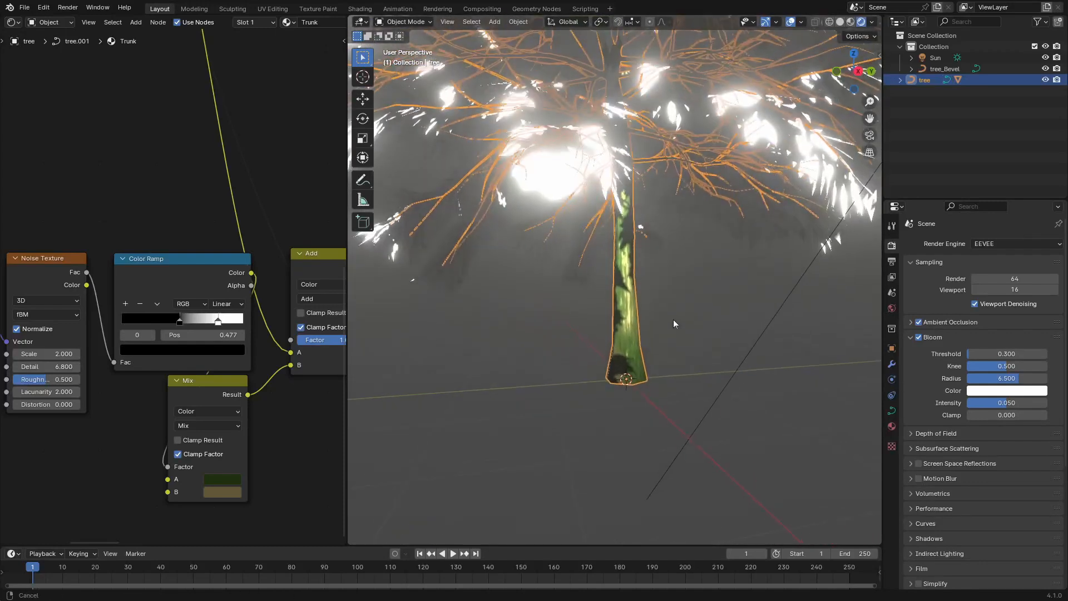
left_click(746, 419)
scroll(740, 398, "up", 6)
middle_click_drag(726, 360, 725, 256)
left_click(606, 275)
scroll(275, 326, "down", 6)
middle_click_drag(275, 329, 266, 363)
middle_click_drag(231, 426, 236, 294)
scroll(236, 293, "up", 10)
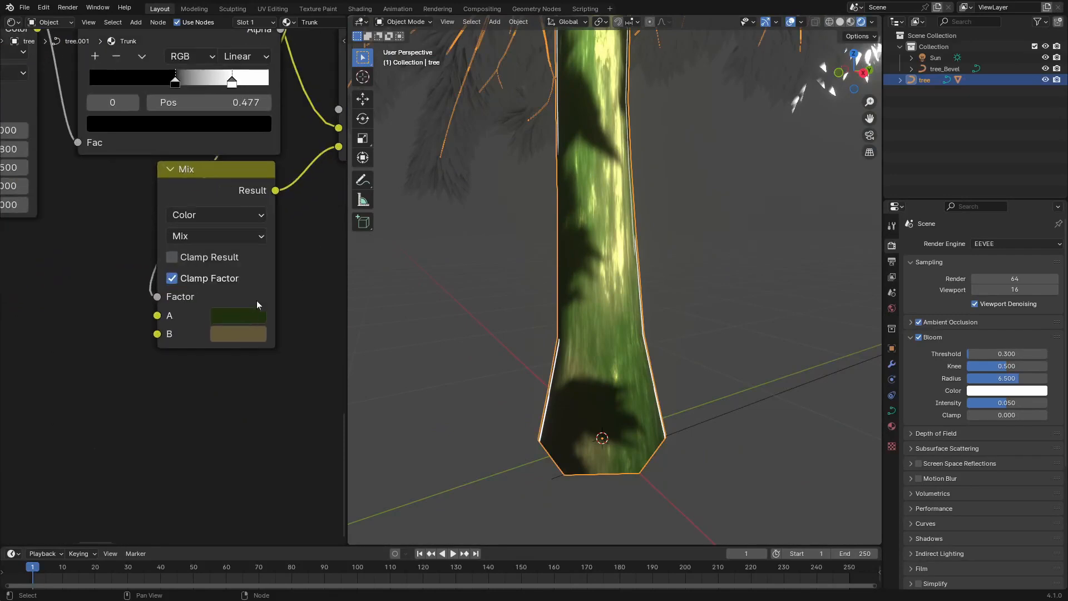
left_click(238, 316)
left_click_drag(382, 178, 382, 184)
- Deselect the tree to check the trunk, and set the gradient Color Ramp's black stop to about 0.473
middle_click_drag(645, 279, 599, 329)
left_click(520, 275)
scroll(282, 238, "down", 3)
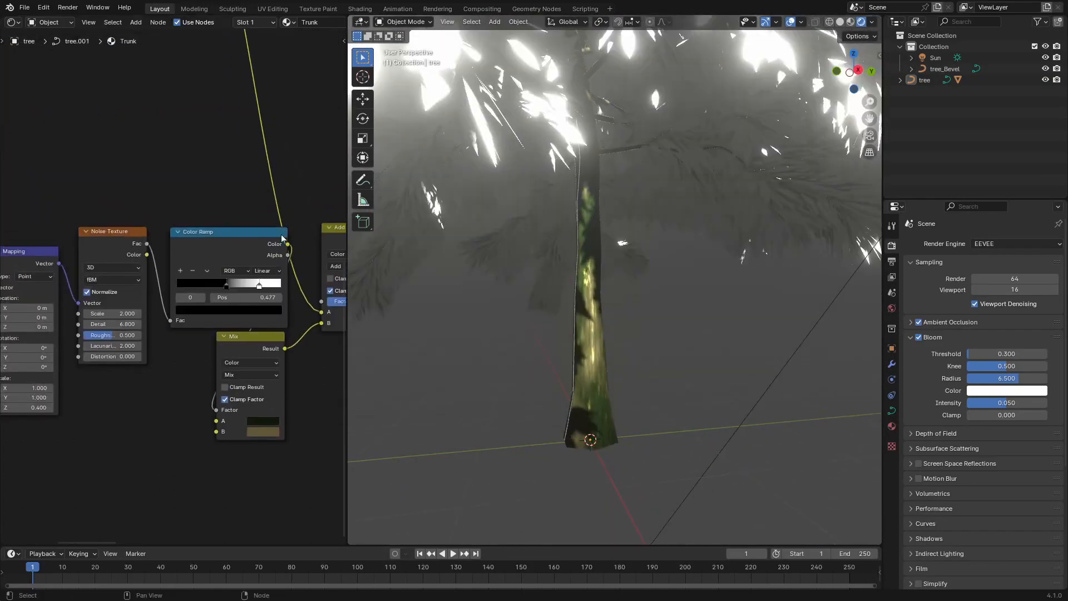
scroll(282, 239, "down", 5)
middle_click_drag(282, 238, 275, 451)
middle_click_drag(296, 329, 193, 360)
scroll(171, 299, "up", 8)
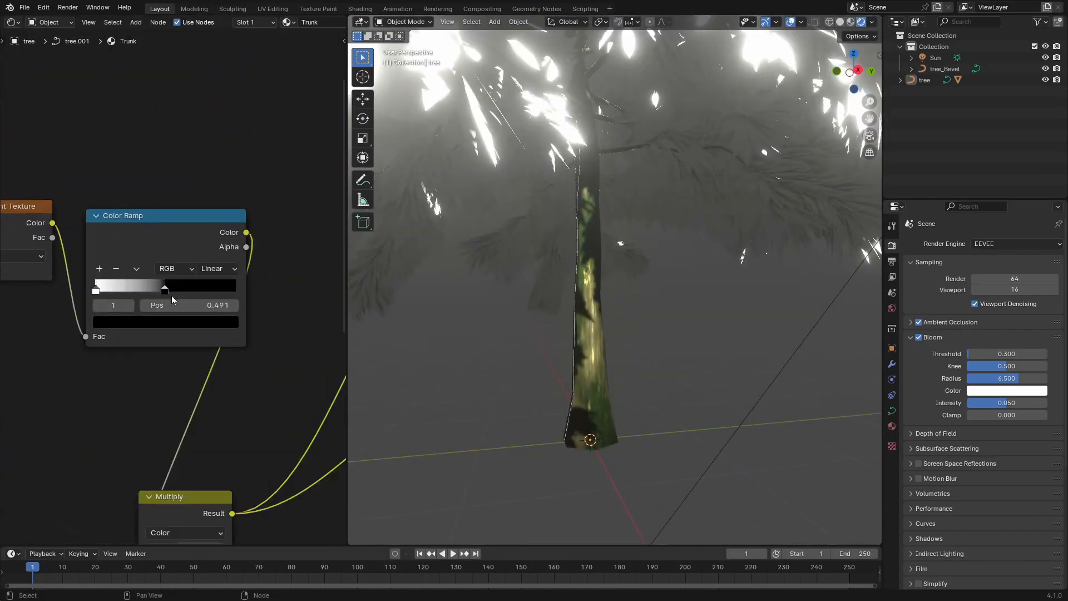
mouse_move(172, 299)
left_mouse_down()
mouse_move(211, 299)
mouse_move(142, 298)
mouse_move(181, 296)
mouse_move(162, 298)
left_mouse_up()
middle_click_drag(162, 298, 180, 306)
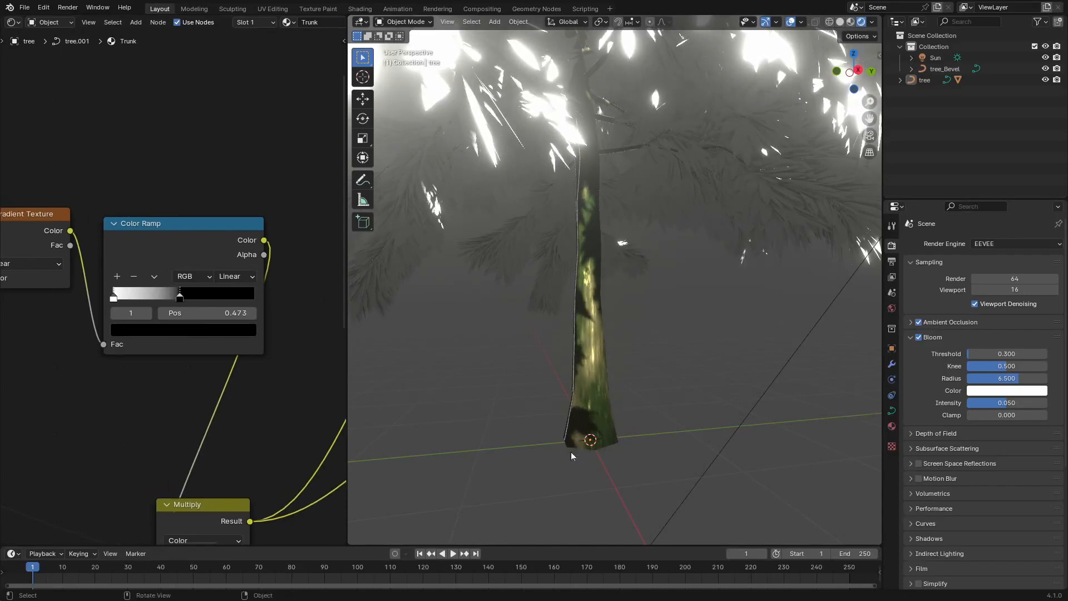
- Give the leaves object a new material named leaf and maximize the node editor
mouse_move(561, 295)
middle_mouse_down()
mouse_move(586, 289)
mouse_move(649, 373)
mouse_move(633, 315)
mouse_move(575, 285)
middle_mouse_up()
left_click(573, 285)
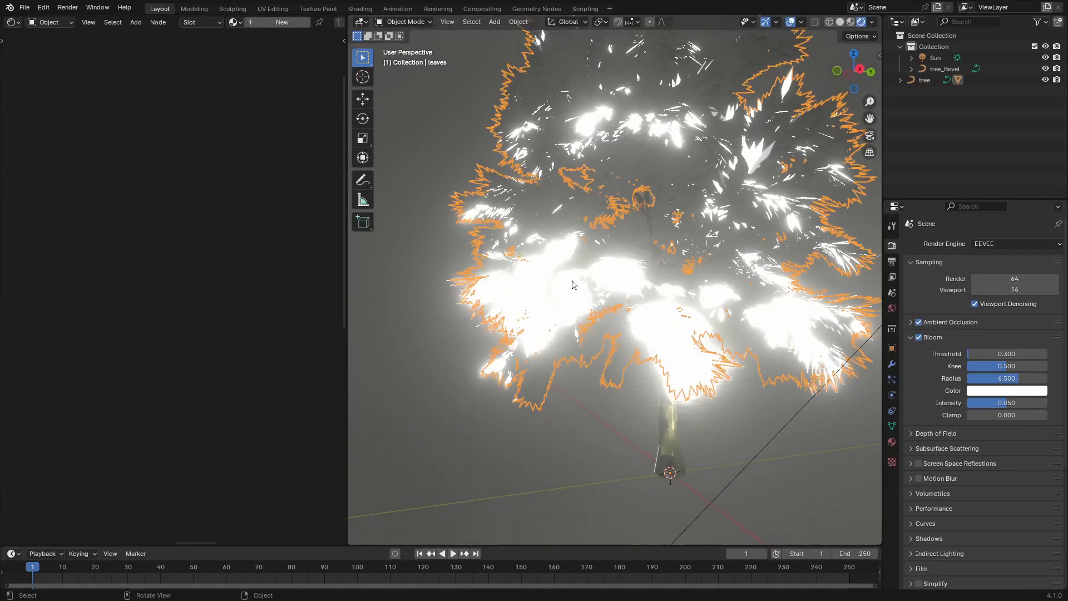
left_click(269, 21)
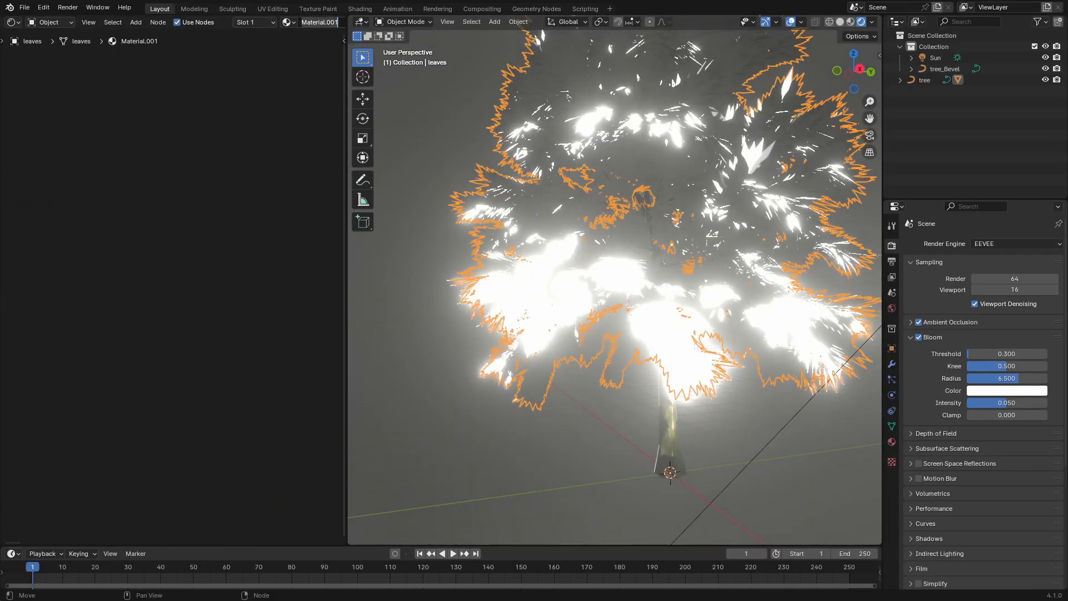
scroll(505, 265, "down", 2)
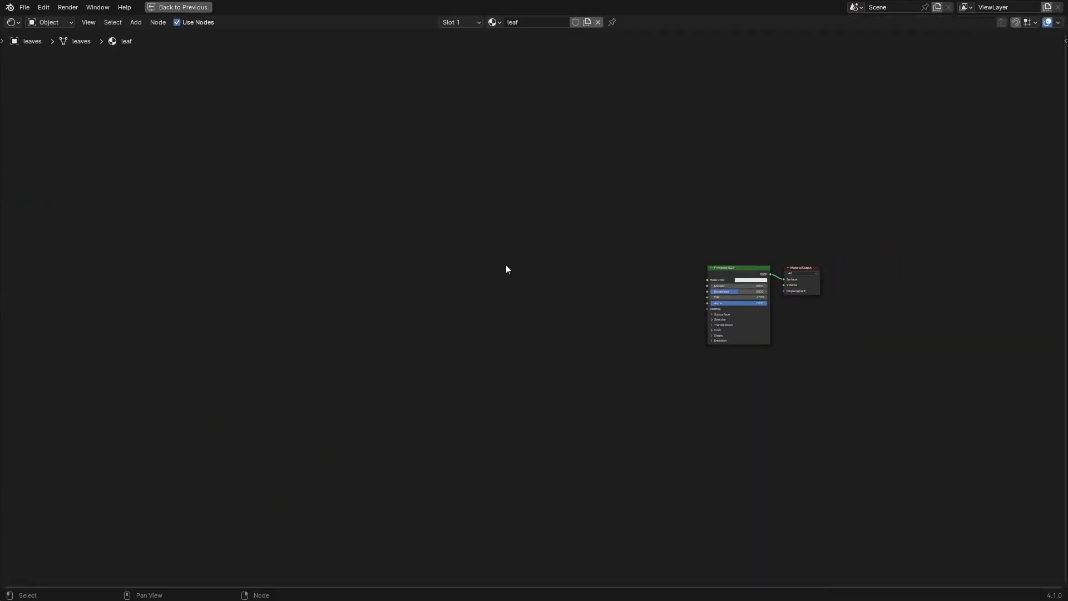
- Delete the Principled BSDF node from the leaf material and return to the split editor layout
left_click_drag(731, 190, 765, 374)
key("x")
key("ctrl+space")
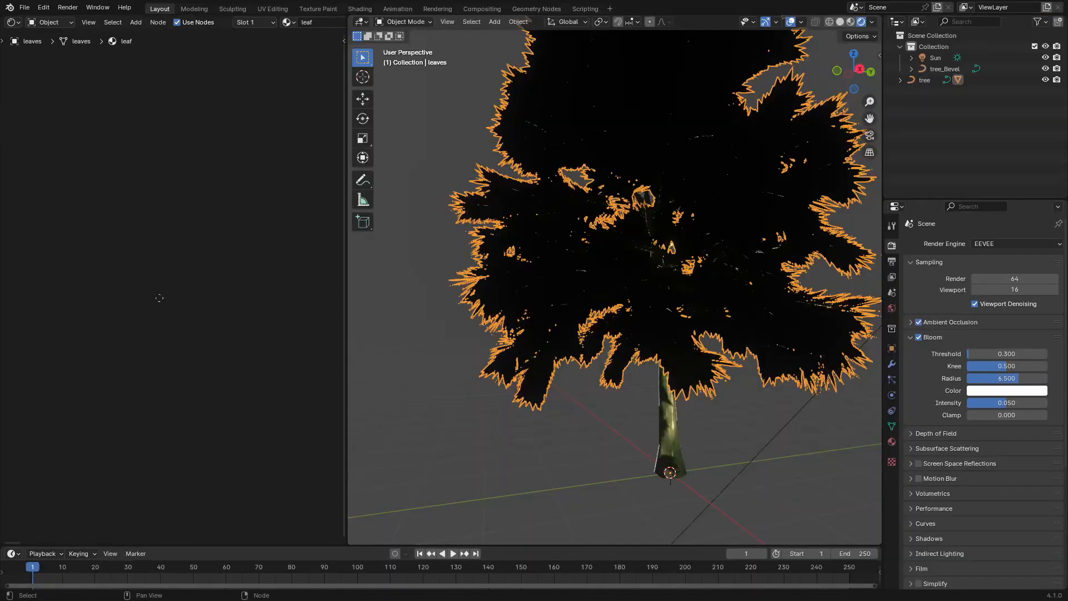
middle_click_drag(159, 299, 113, 275)
scroll(213, 328, "up", 4)
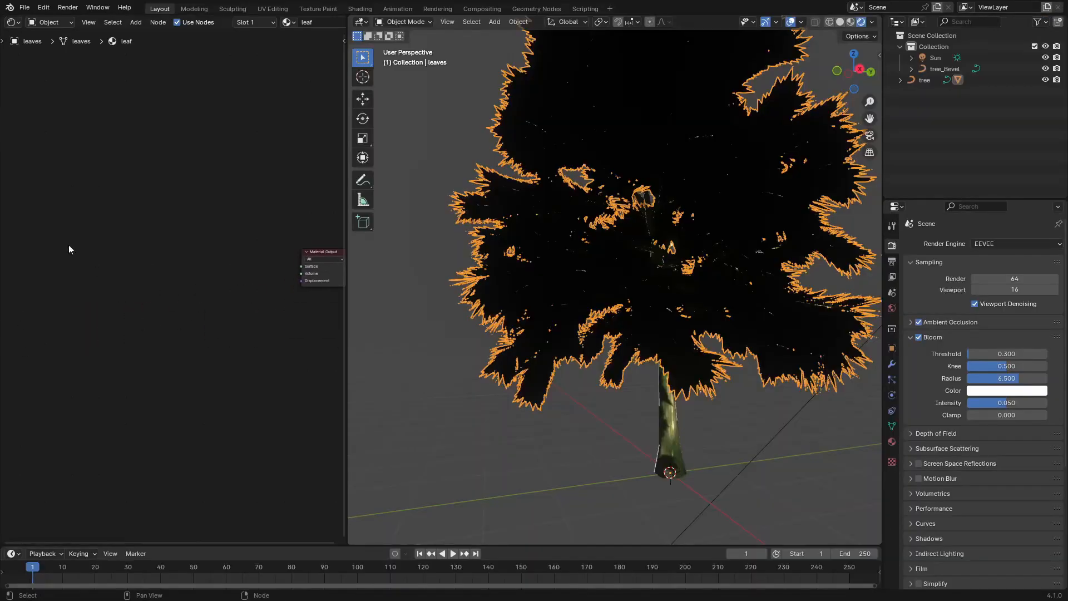
- Add a Gradient Texture node to the leaf material with Mapping and Texture Coordinate nodes feeding its Vector
key("shift+a")
left_click(68, 244)
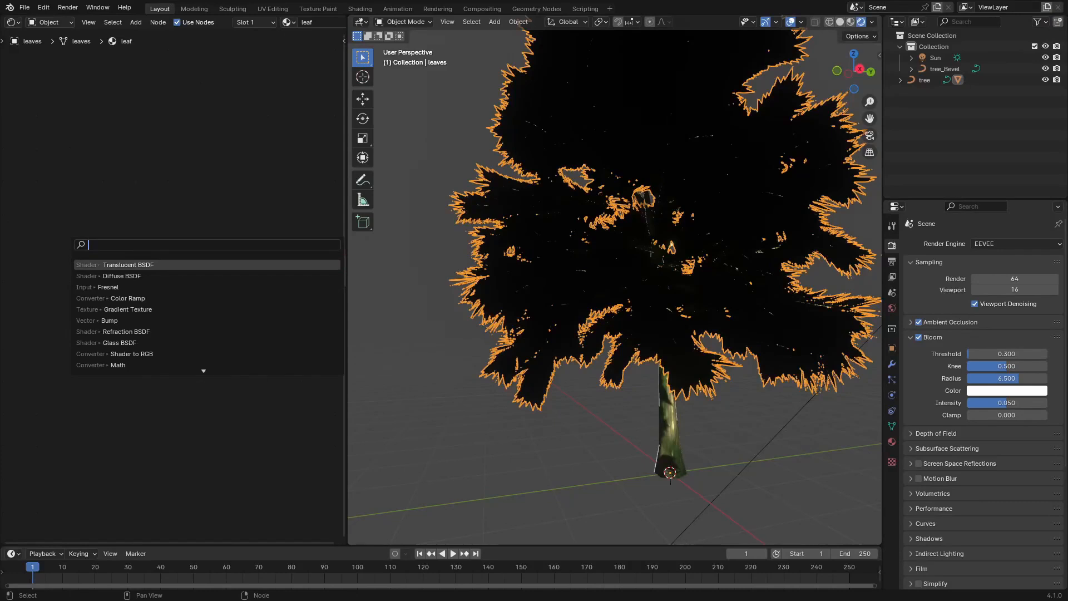
type("grad")
key("Return")
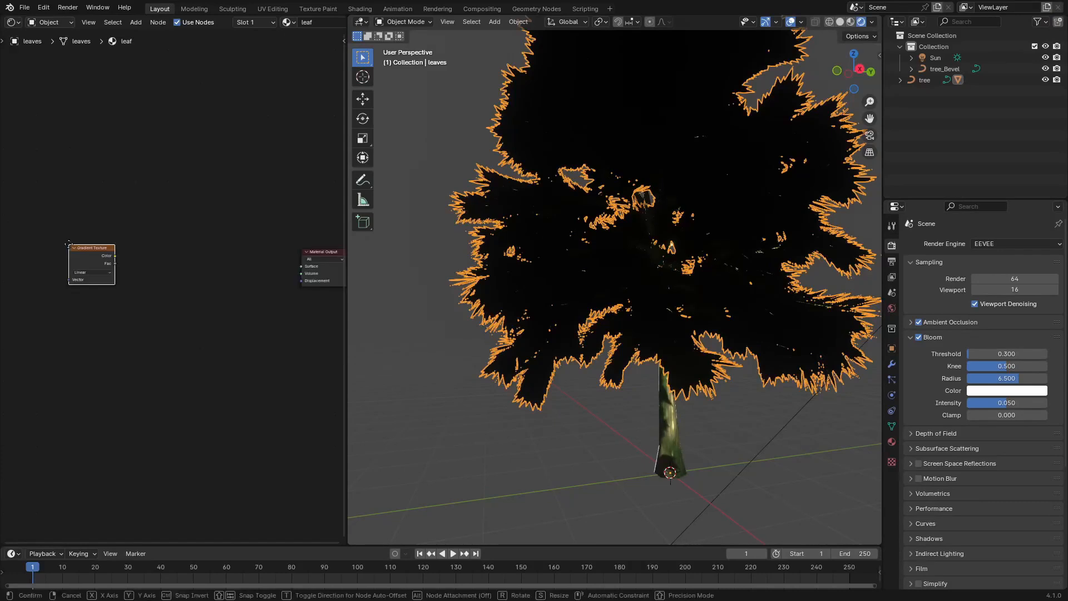
left_click(51, 225)
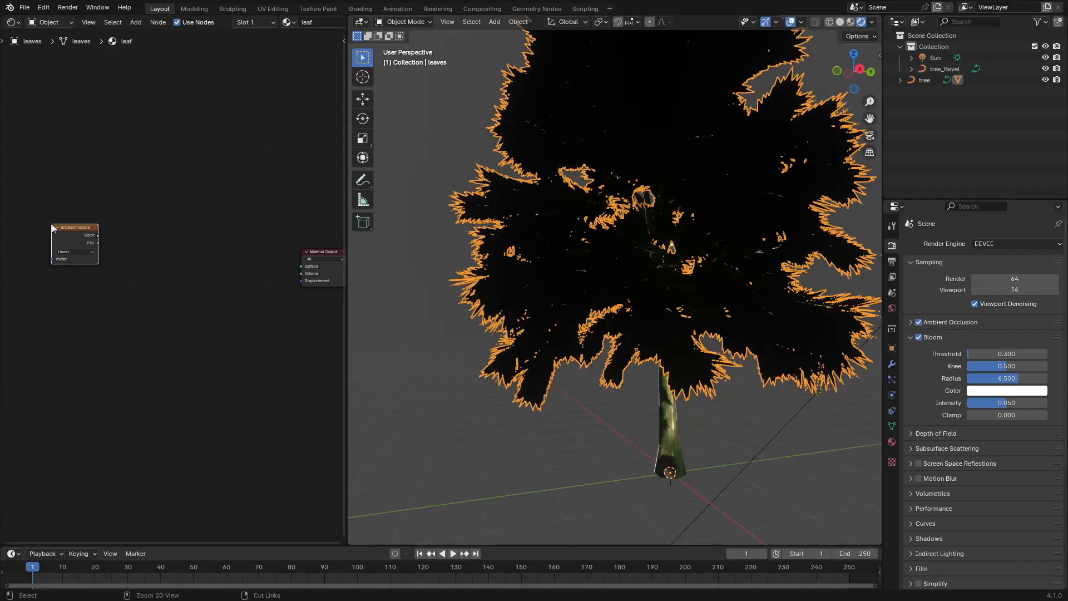
key("ctrl+t")
middle_click_drag(52, 225, 125, 281)
scroll(123, 271, "down", 4)
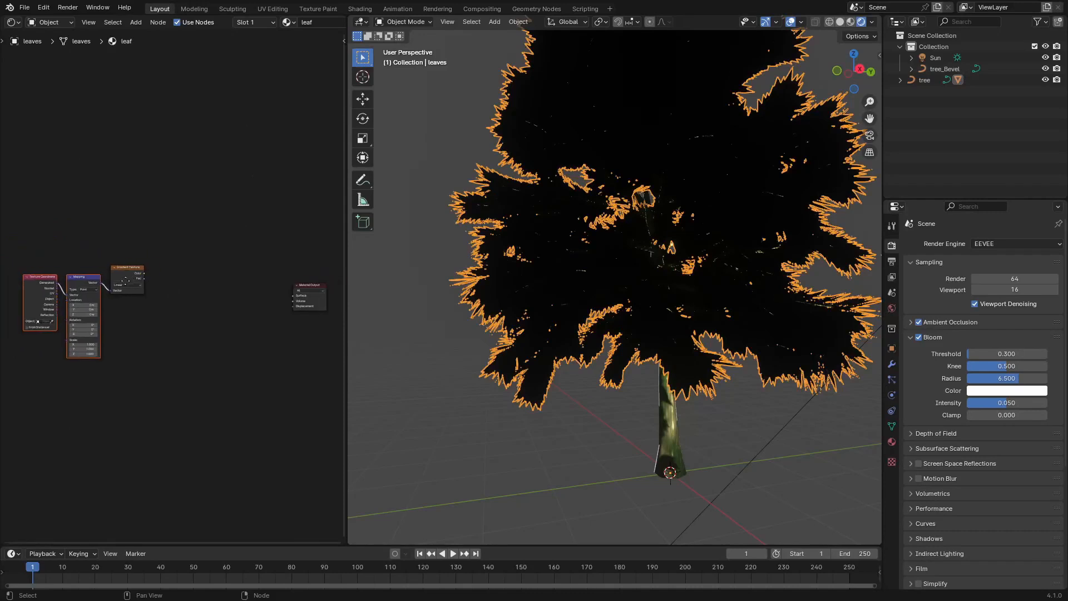
scroll(170, 266, "up", 2)
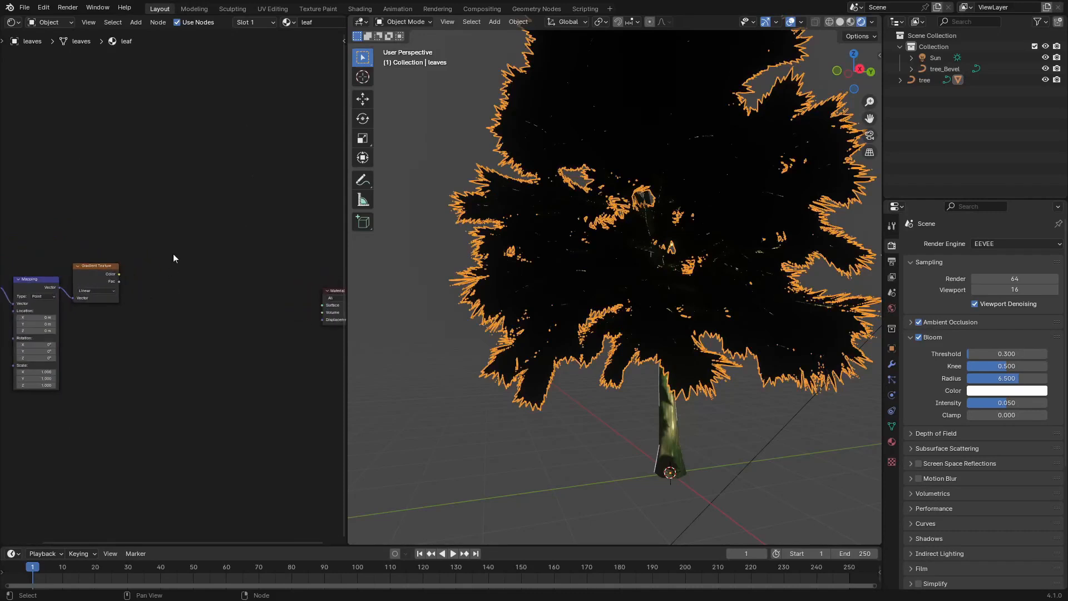
- Add a Color Ramp driven by the Gradient Texture and connect its Color to the Material Output's Surface
key("q")
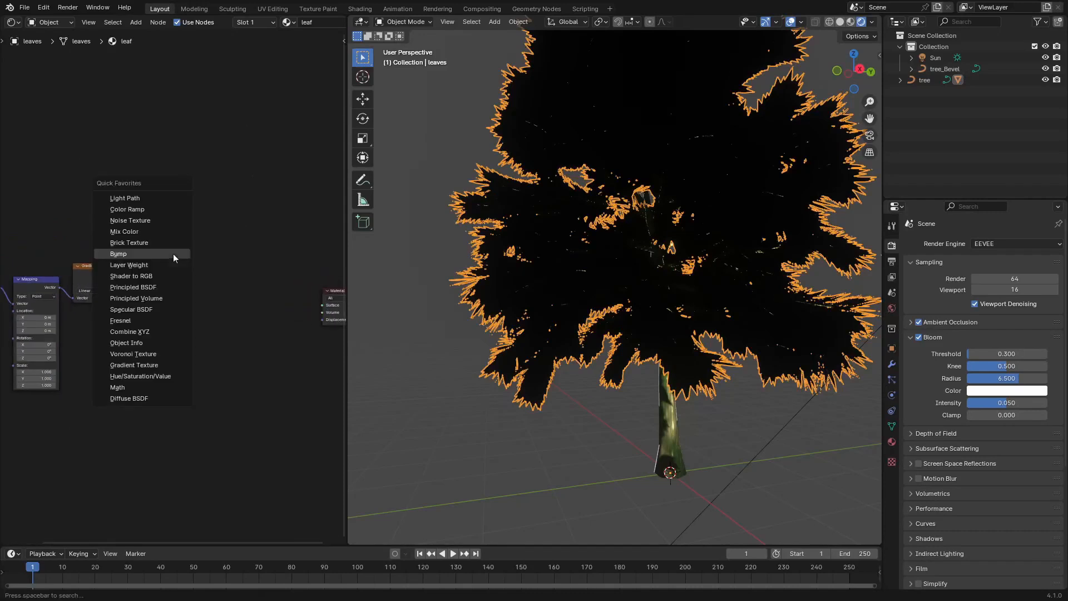
left_click(173, 254)
left_click(147, 258)
left_click_drag(117, 274, 147, 320)
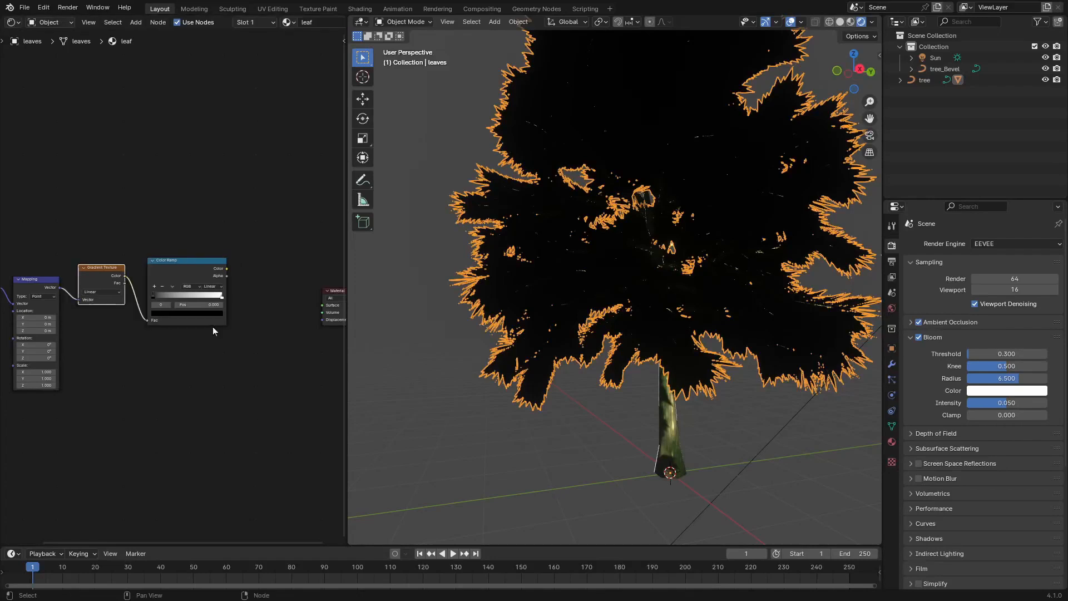
middle_click_drag(234, 335, 225, 340)
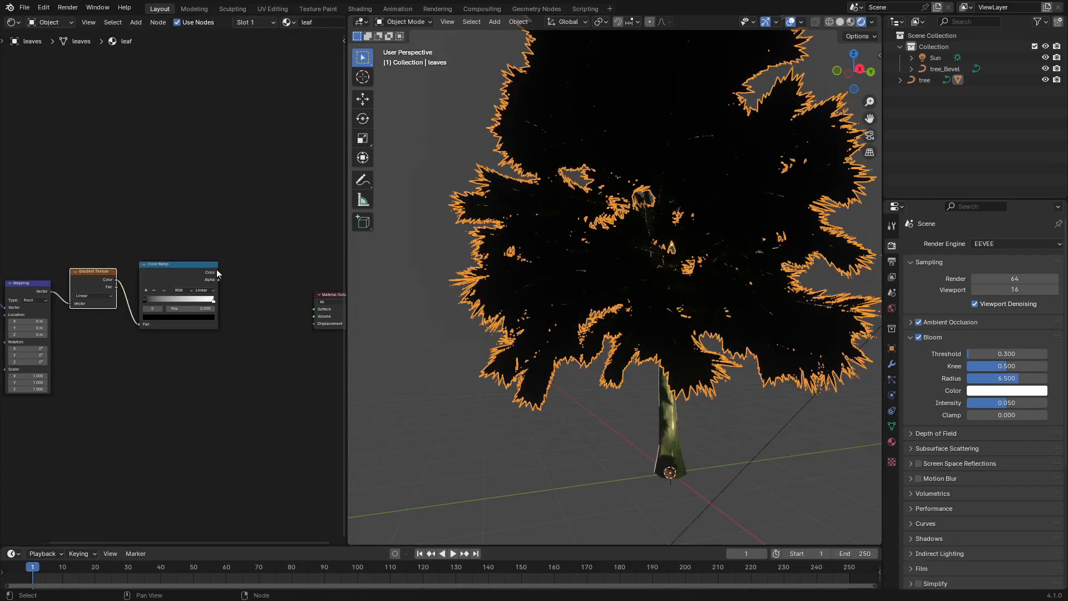
left_click_drag(217, 272, 238, 285)
left_click_drag(305, 316, 314, 309)
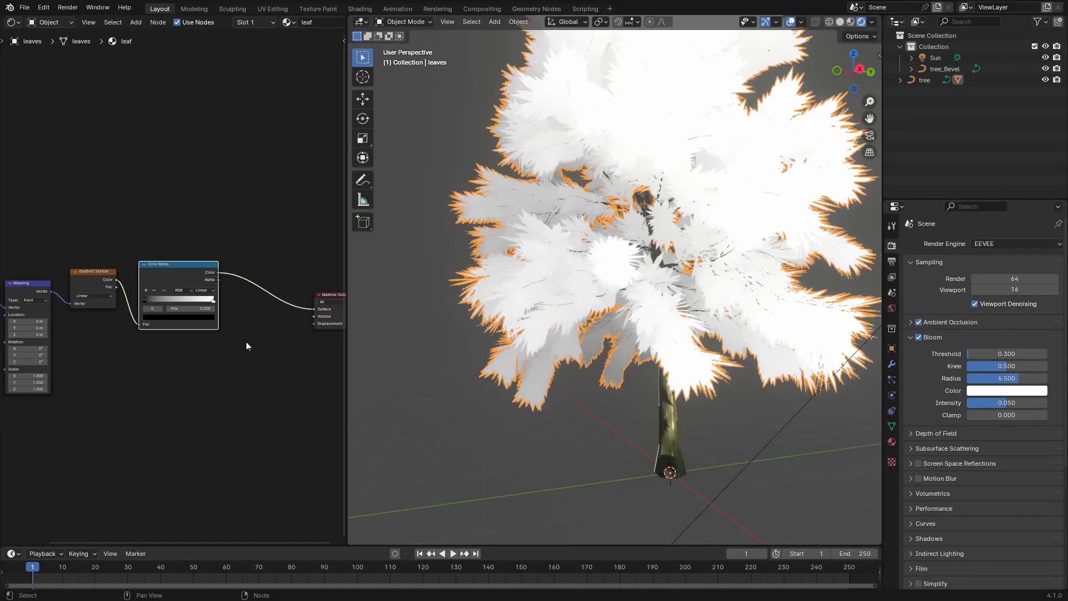
- Set the Mapping node's Y rotation to 90° so the leaf gradient runs vertically
middle_click_drag(245, 343, 254, 339)
scroll(743, 248, "up", 2)
scroll(743, 249, "down", 2)
middle_click_drag(743, 248, 796, 248)
middle_click_drag(134, 381, 285, 370)
scroll(231, 389, "up", 9)
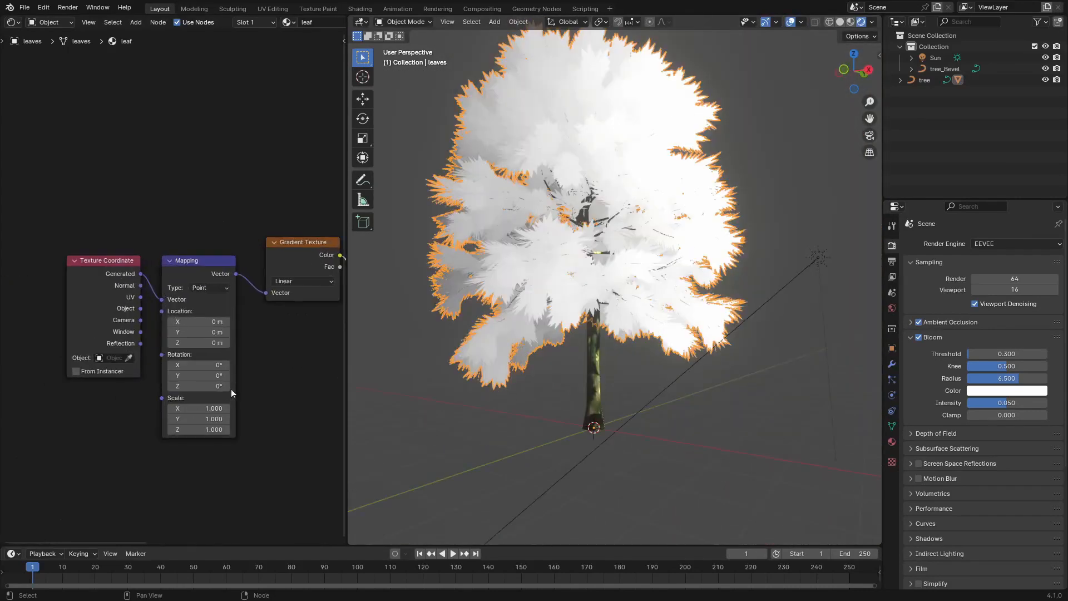
middle_click_drag(233, 405, 172, 372)
left_click(148, 374)
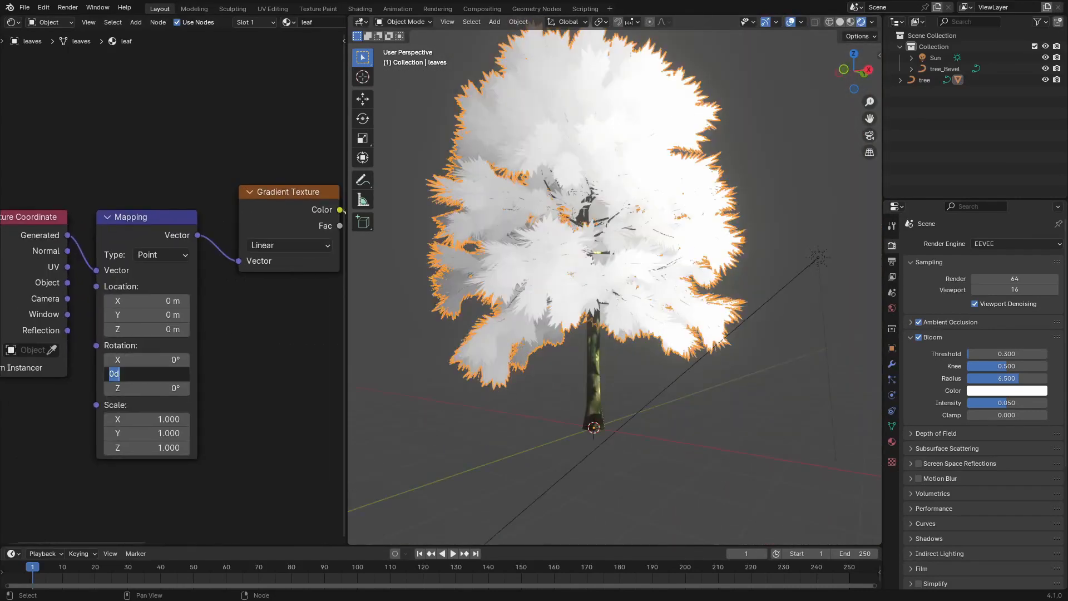
type("90")
key("Return")
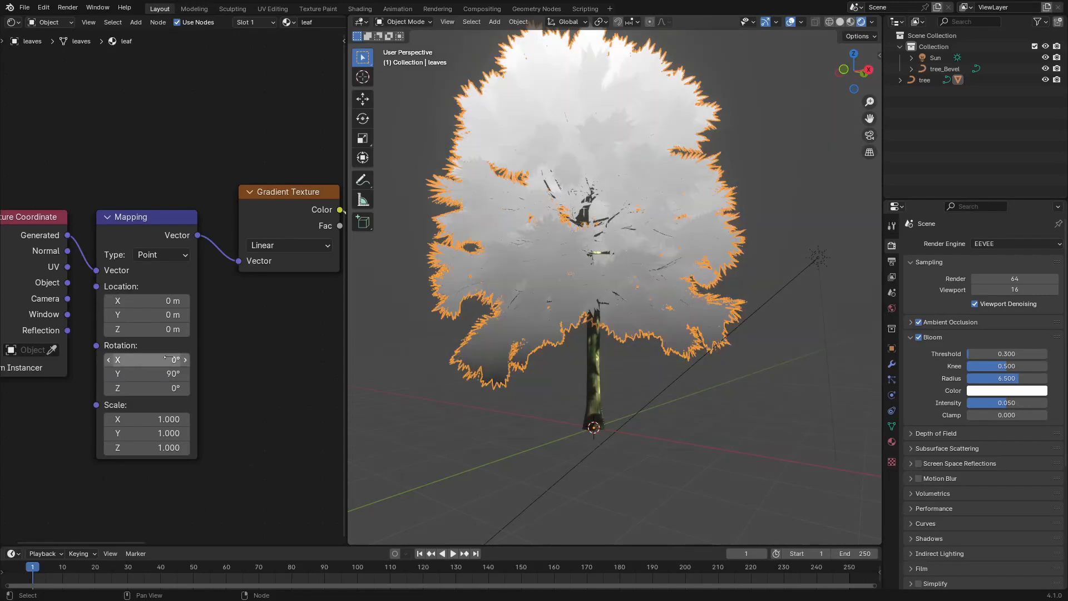
- Change the Color Ramp's black stop to a dark green
scroll(686, 286, "down", 3)
middle_click_drag(309, 339, 212, 355)
scroll(161, 313, "up", 4)
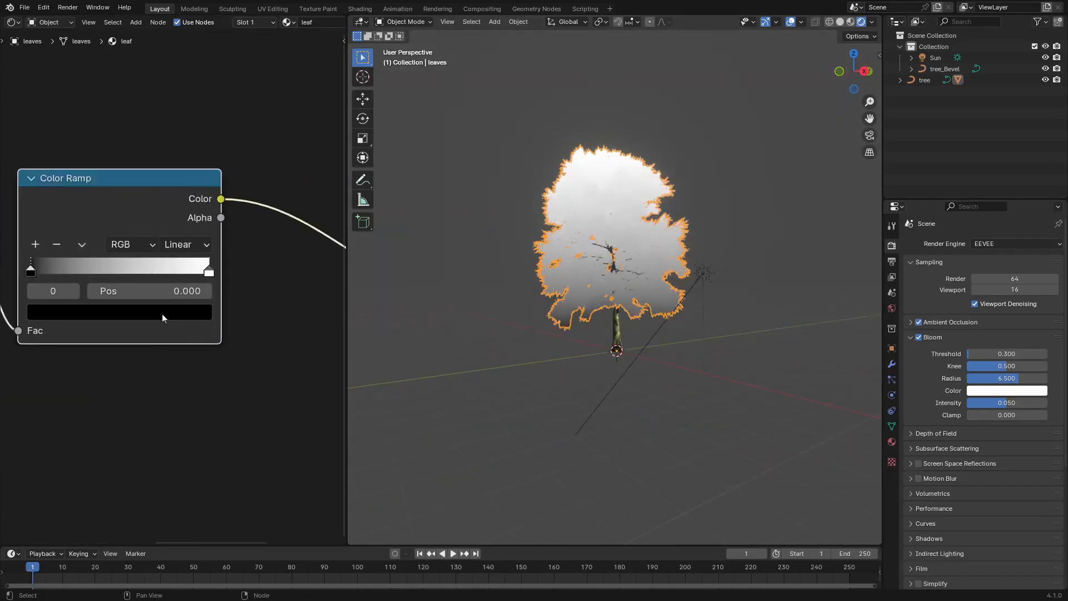
middle_click_drag(27, 291, 71, 299)
scroll(71, 285, "up", 1)
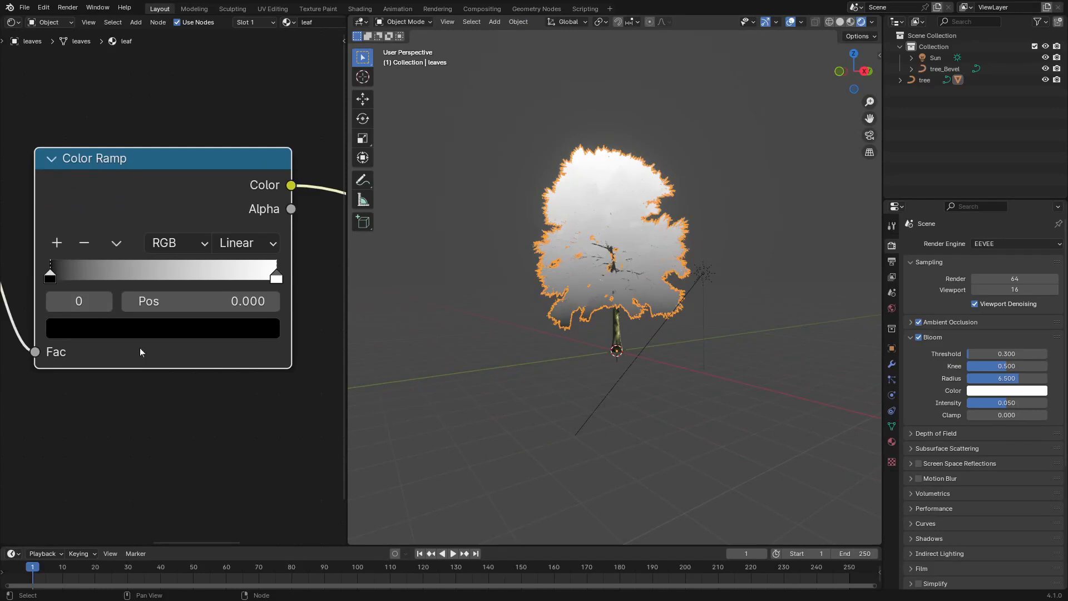
left_click(141, 333)
left_click_drag(260, 170, 258, 161)
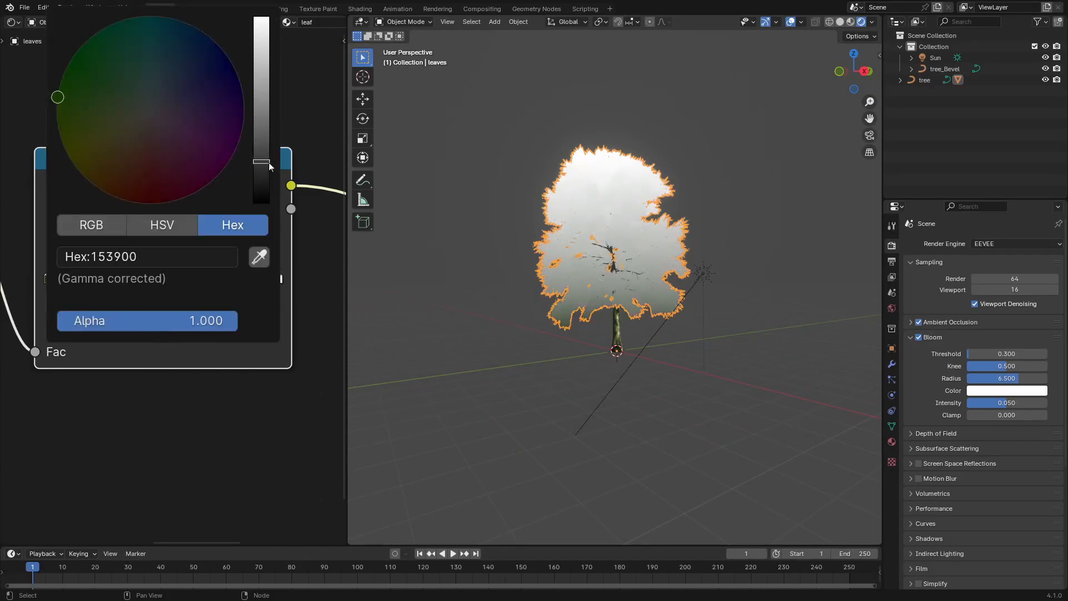
left_click_drag(268, 162, 266, 150)
- Change the Color Ramp's white stop to a light green, about hex AFFF77, and deselect the leaves to check the tree
left_click(280, 277)
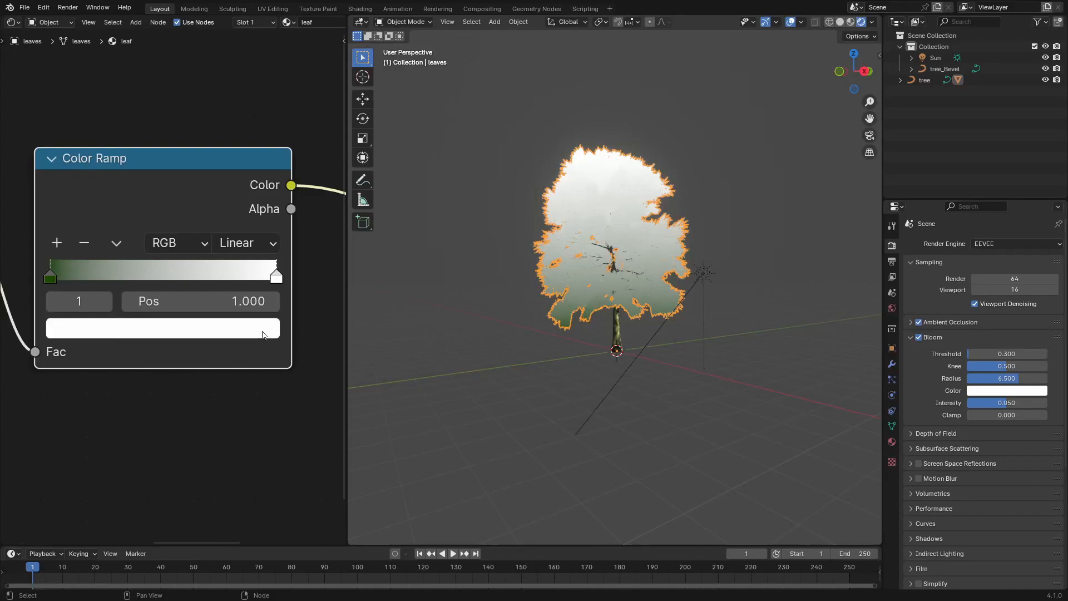
left_click(163, 328)
left_click_drag(145, 111, 112, 105)
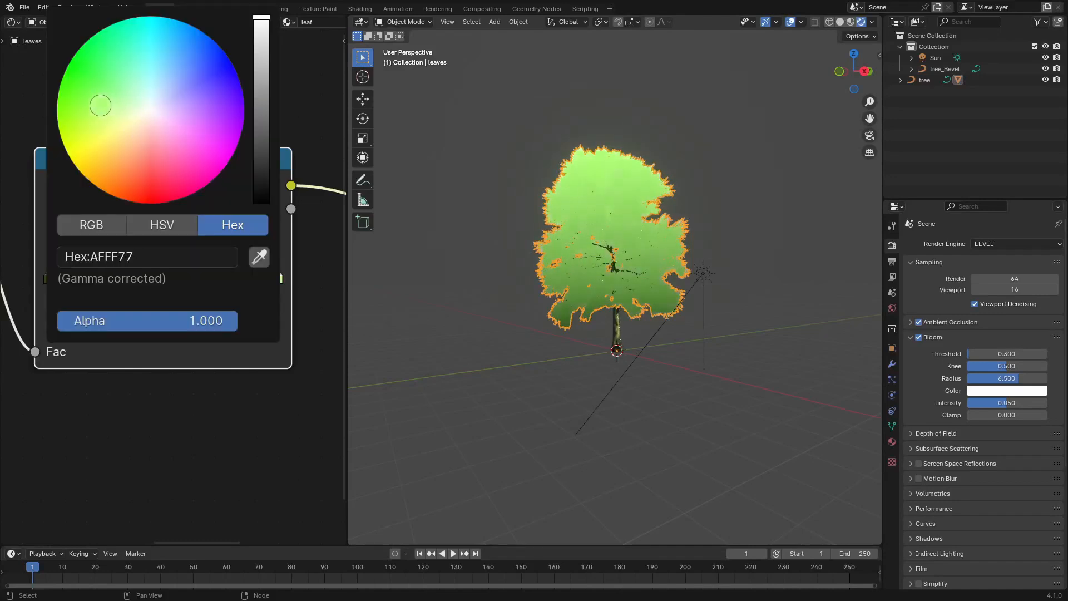
scroll(700, 225, "up", 3)
middle_click_drag(699, 226, 679, 233)
left_click(798, 295)
middle_click_drag(798, 295, 612, 282)
left_click(638, 378)
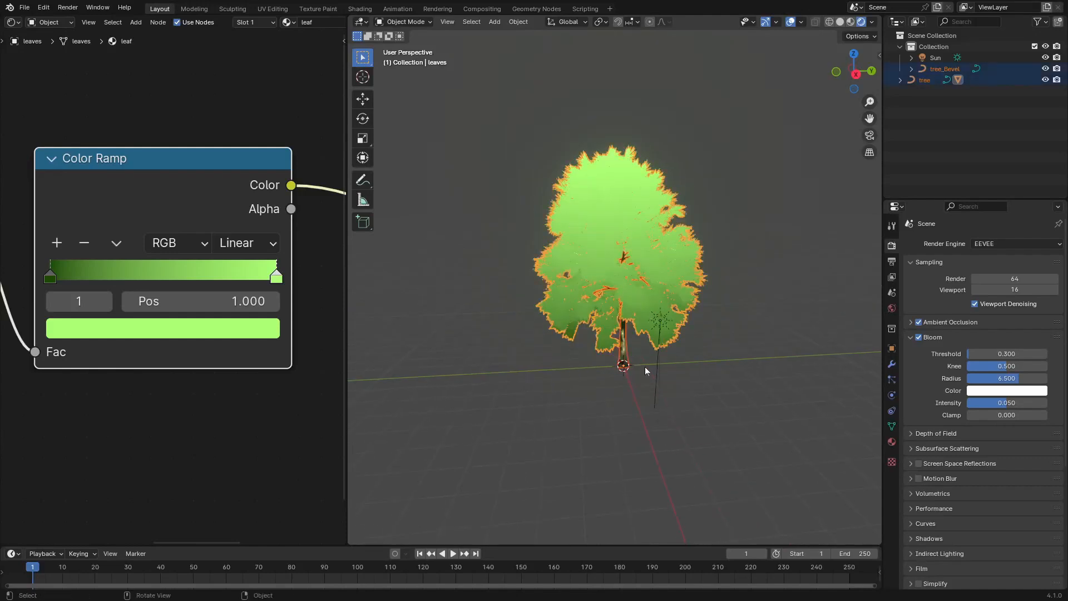
key("alt+d")
right_click(645, 366)
key("x")
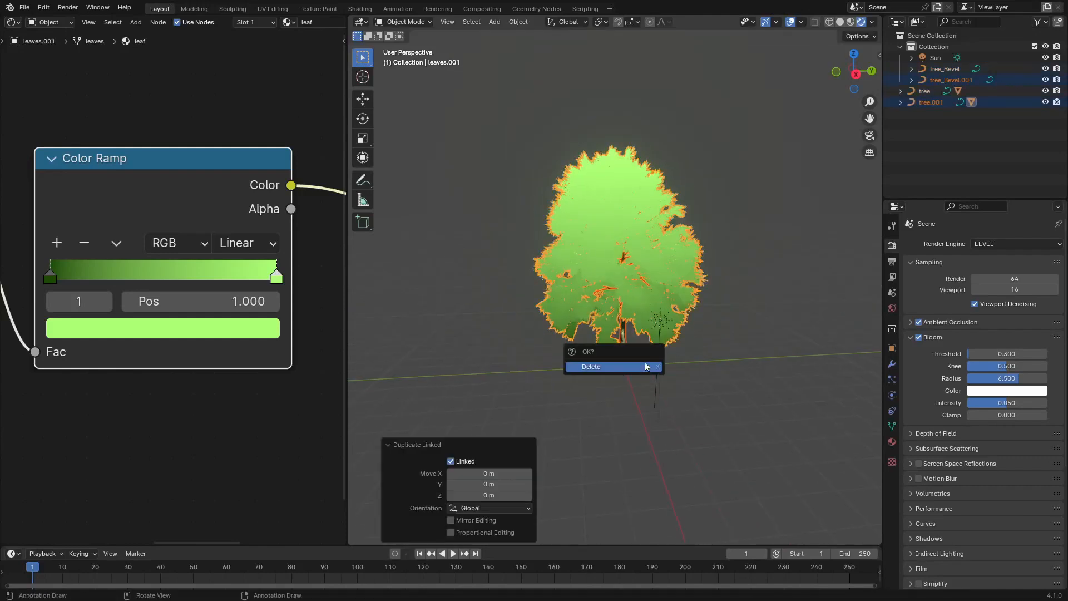
left_click(645, 366)
- Duplicate the tree and move the copy about 8.1 m along the Y axis
left_click(634, 356)
key("g")
key("x")
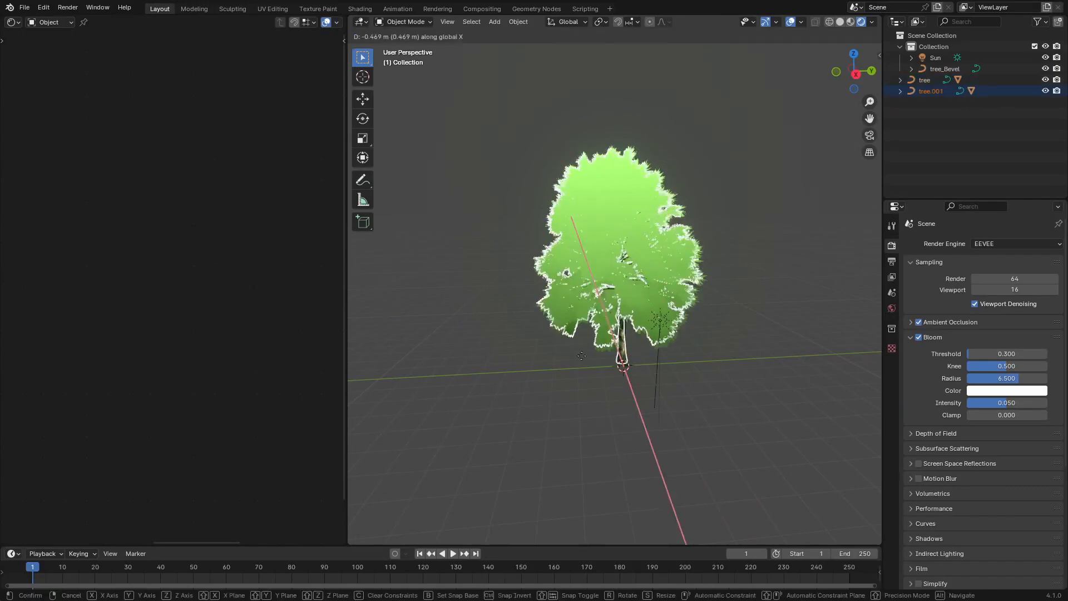
key("y")
left_click(807, 353)
middle_click_drag(758, 378, 609, 385, "shift")
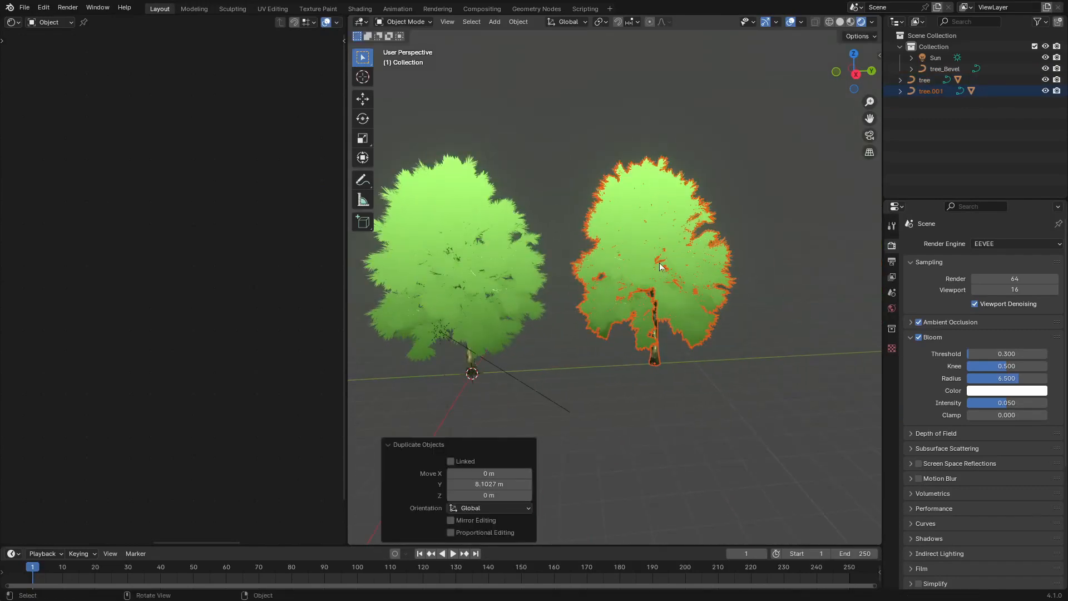
- Make the leaf material on the duplicate tree's leaves a single-user copy
left_click(659, 263)
scroll(292, 26, "down", 5)
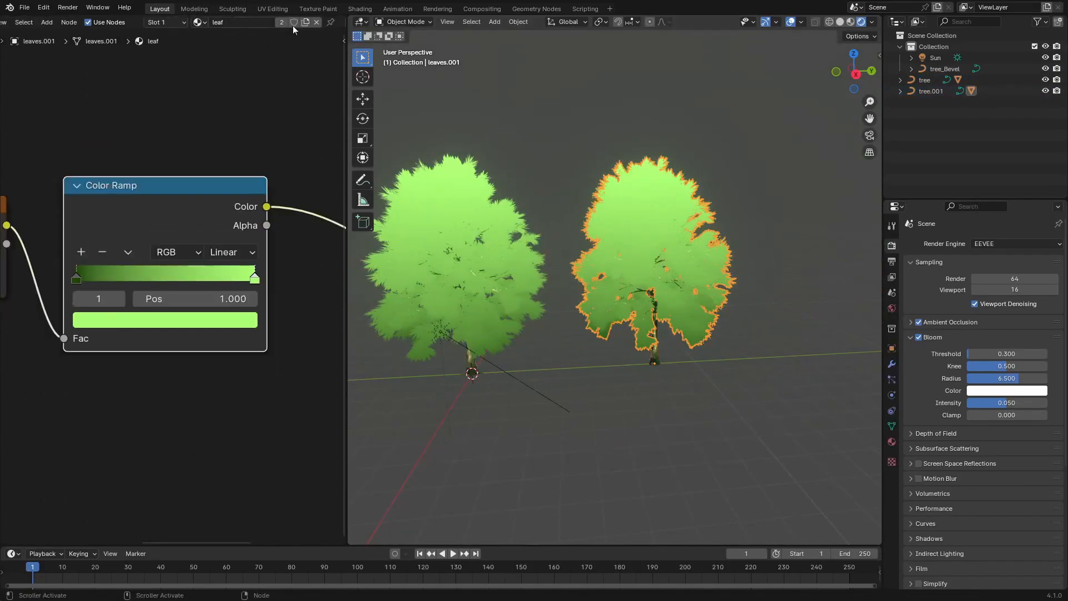
left_click(285, 25)
- Cut the link between the Color Ramp and the Material Output in the duplicate's leaf material
scroll(265, 213, "down", 3)
middle_click_drag(265, 214, 298, 192)
scroll(301, 223, "down", 6)
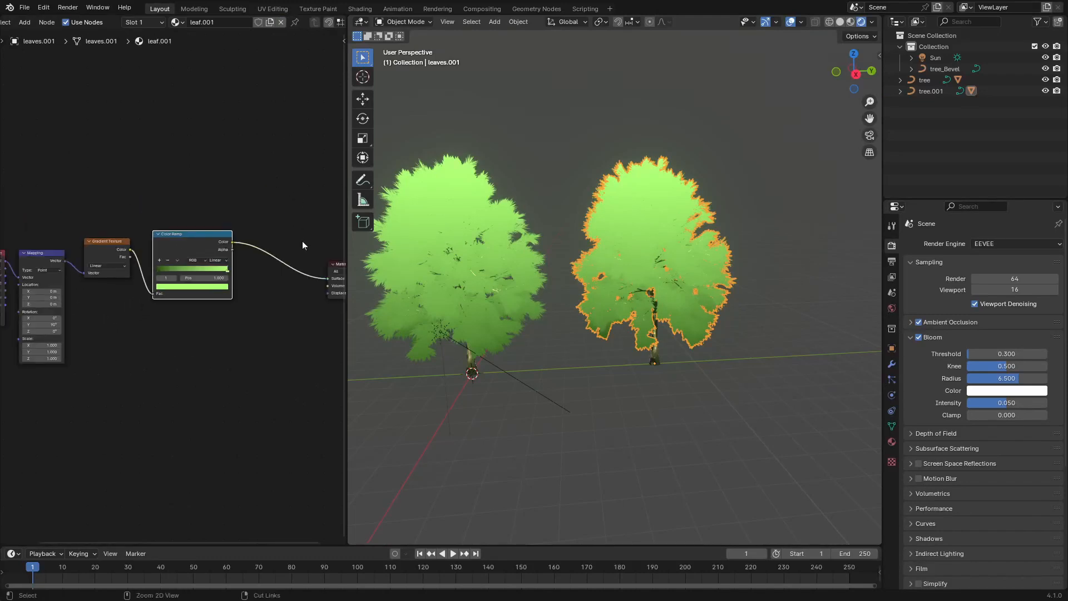
right_click_drag(302, 241, 316, 367, "ctrl")
middle_click_drag(305, 381, 242, 305)
scroll(230, 267, "up", 5)
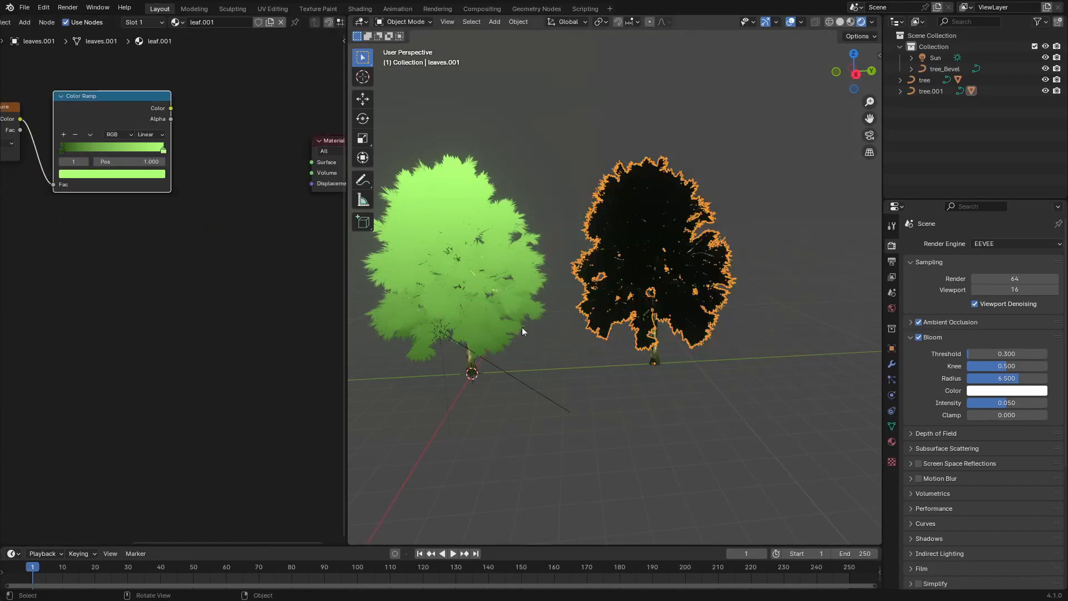
- Add a golden-yellow stop at position 0.500 to the Color Ramp of the original tree's leaf material
left_click(488, 245)
scroll(163, 175, "up", 2)
middle_click_drag(163, 175, 250, 413)
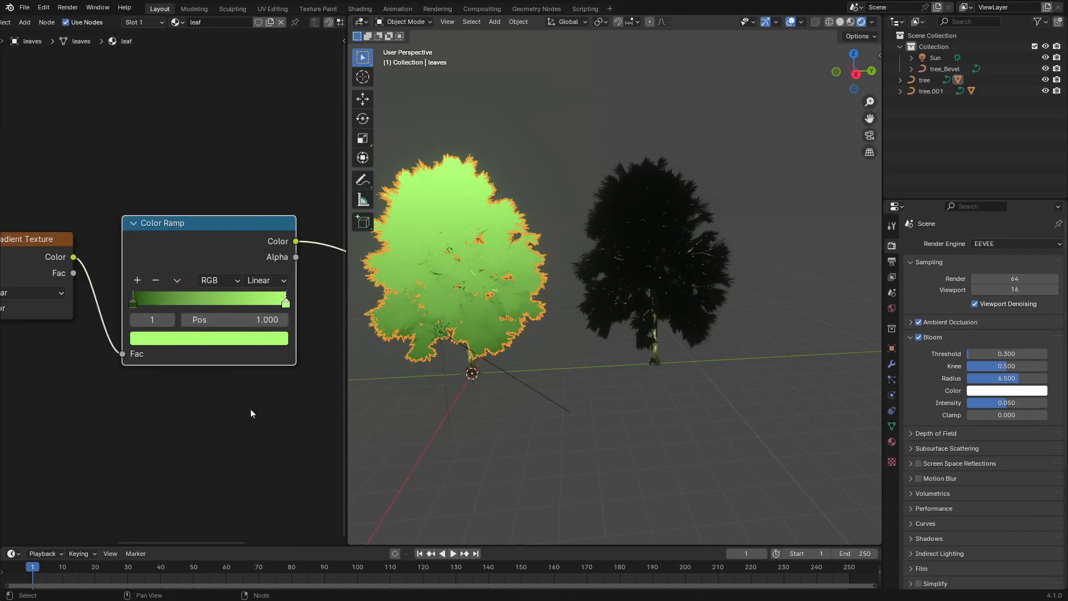
left_click(138, 280)
left_click(223, 338)
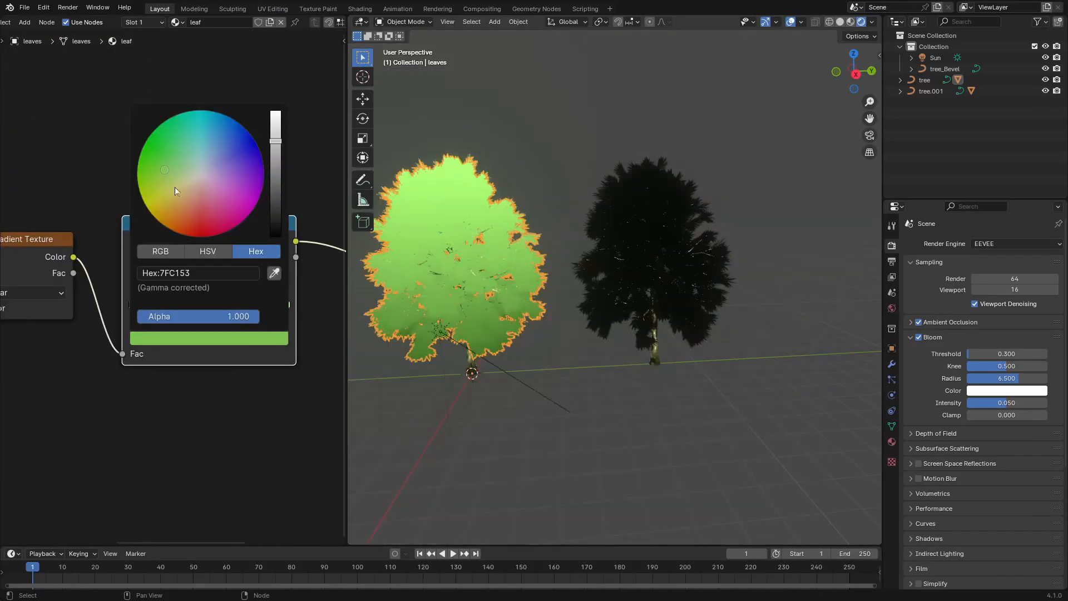
left_click_drag(174, 187, 156, 205)
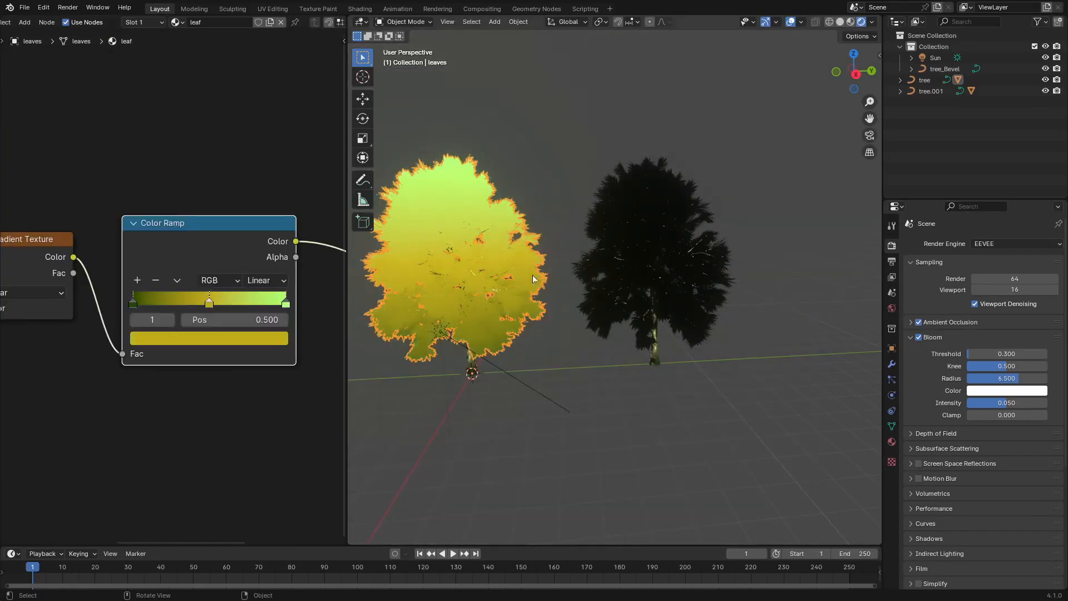
scroll(567, 271, "up", 3)
middle_click_drag(608, 266, 570, 215)
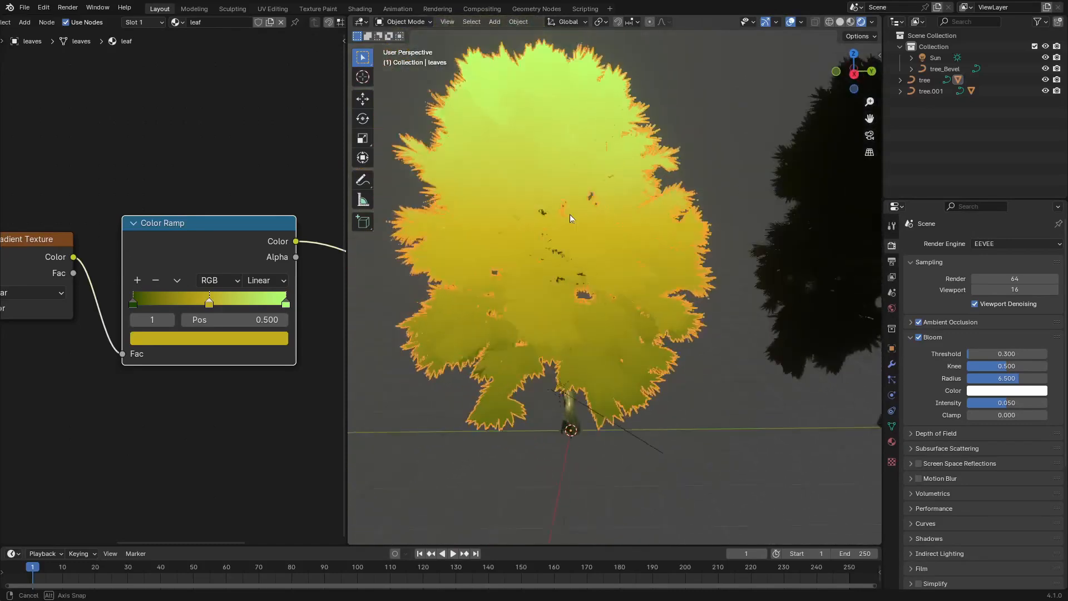
scroll(716, 285, "down", 4)
middle_click_drag(716, 286, 658, 281, "shift")
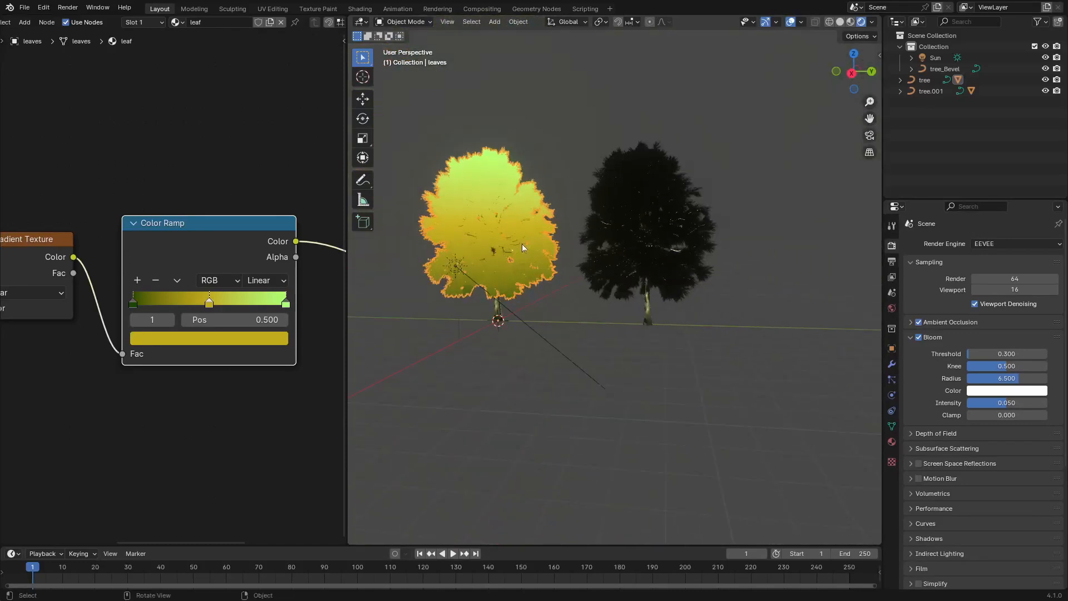
- Insert a Mix Color node between the Color Ramp and the Material Output of the original tree's leaf material
middle_click_drag(285, 309, 221, 219)
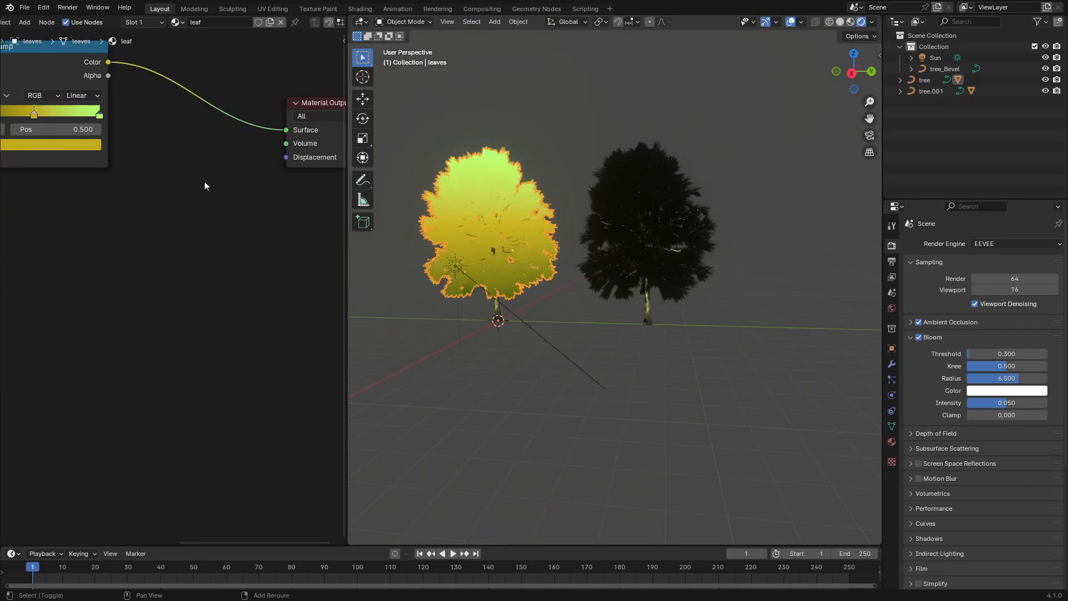
key("shift+a")
key("Escape")
key("q")
left_click(182, 221)
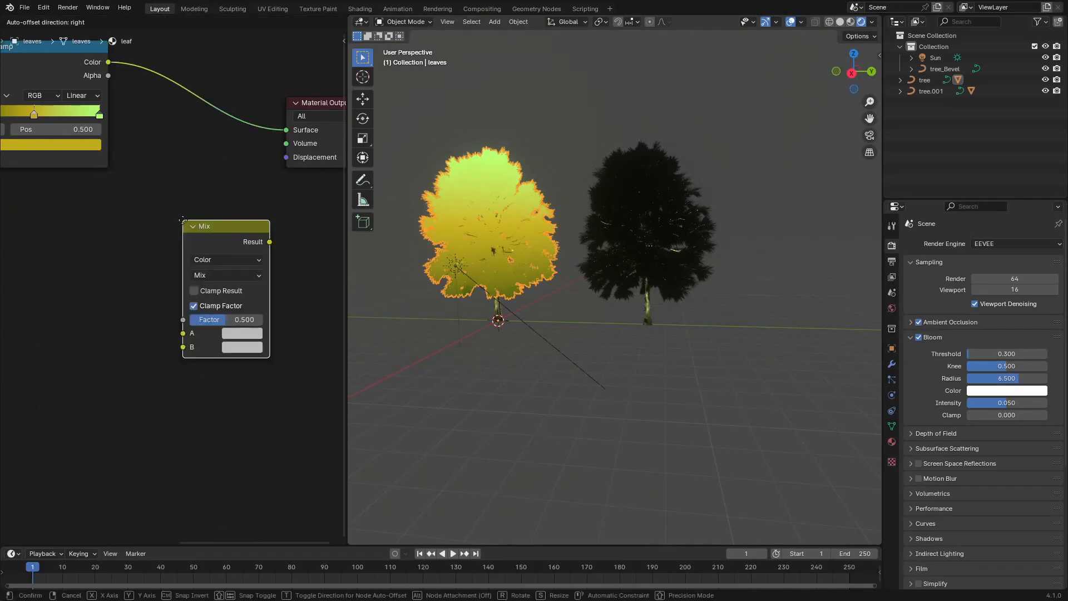
left_click(154, 5)
- Set the new Mix node's Factor to 1
middle_click_drag(228, 119, 226, 202)
left_click(218, 171)
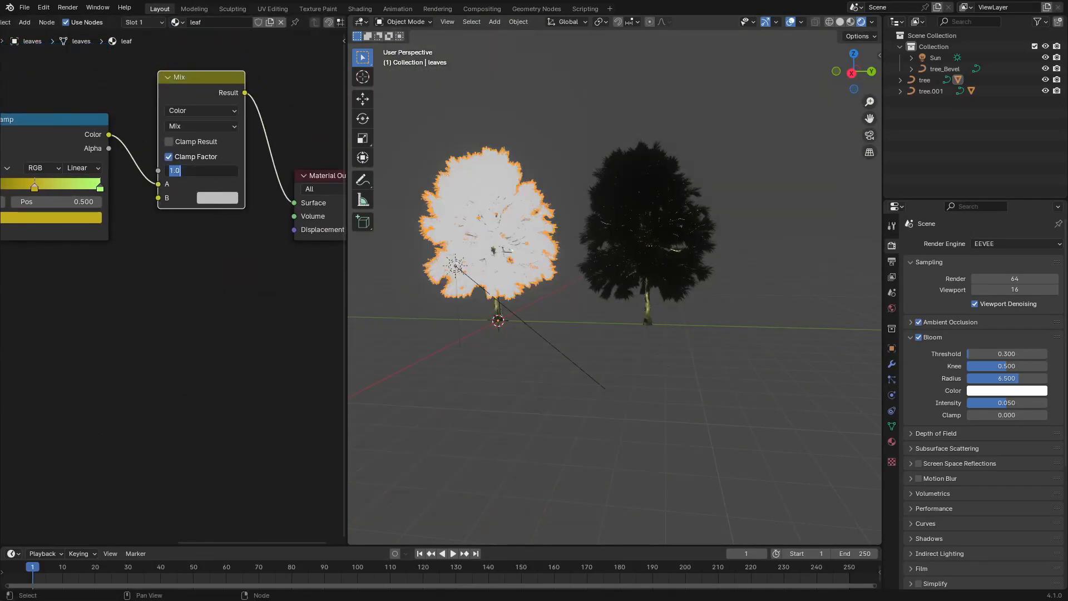
type("1")
key("Return")
middle_click_drag(203, 289, 178, 256)
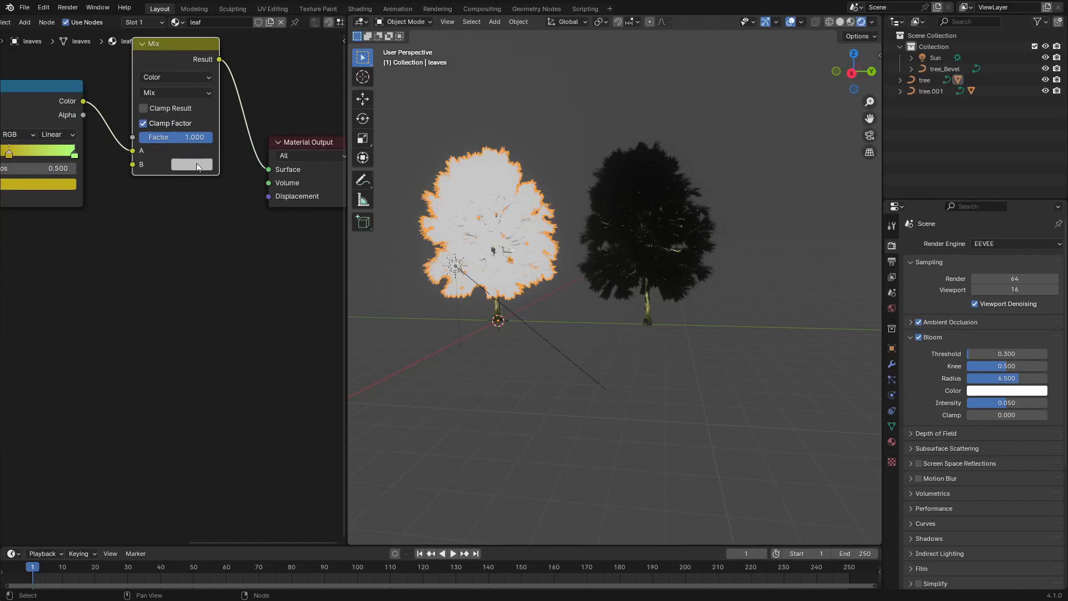
- Set the Mix node's B color to white
left_click(181, 163)
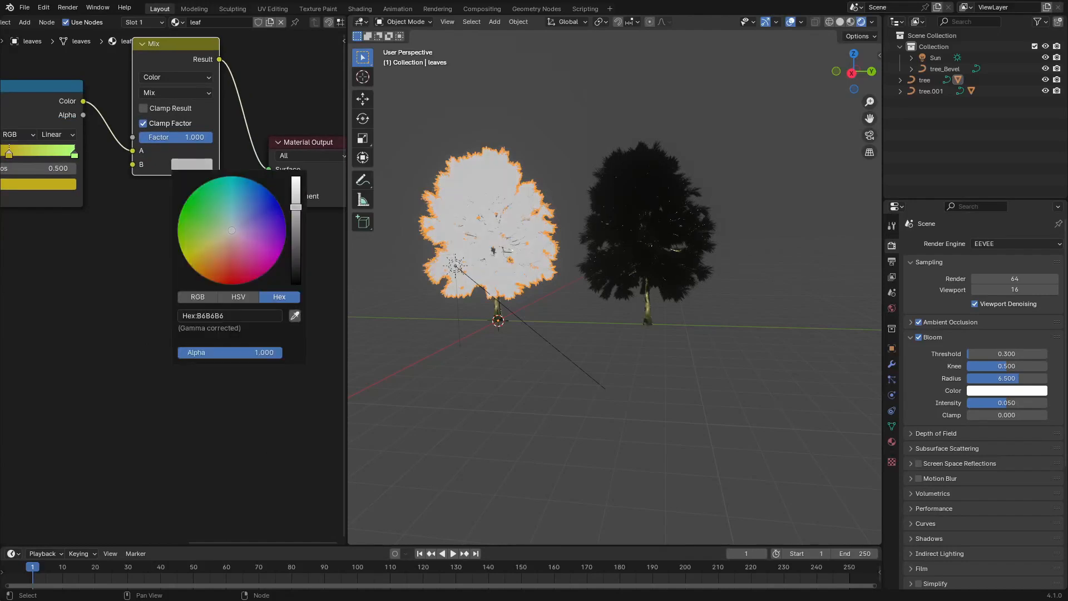
left_click_drag(296, 207, 296, 177)
- Add a Fresnel node and a Layer Weight node below the Mix node in the original tree's leaf material
key("shift+a")
left_click(186, 226)
type("f")
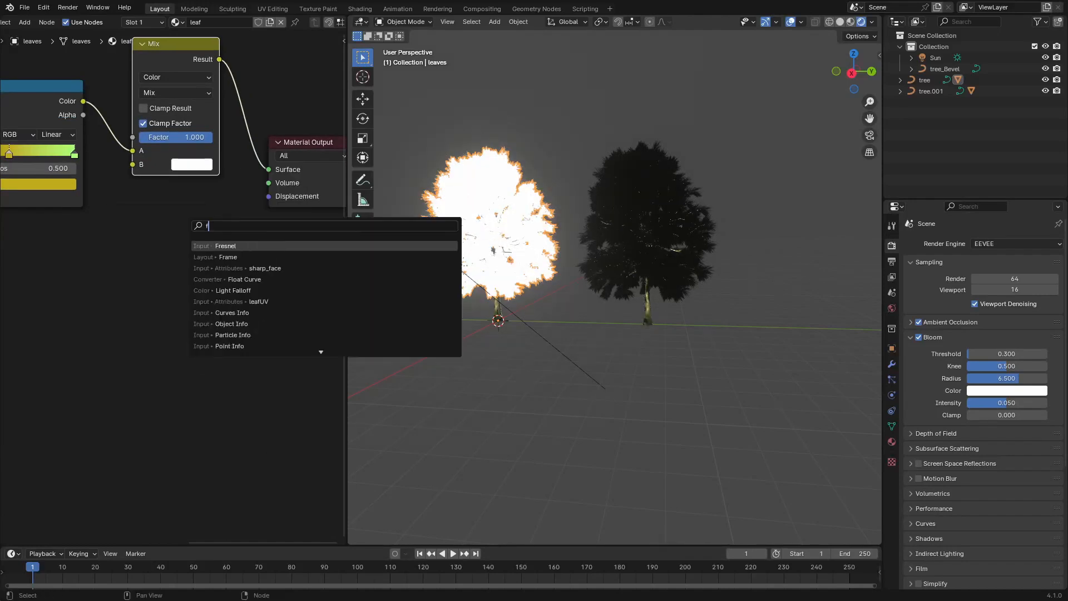
type("re")
left_click(229, 245)
left_click(108, 287)
key("shift+a")
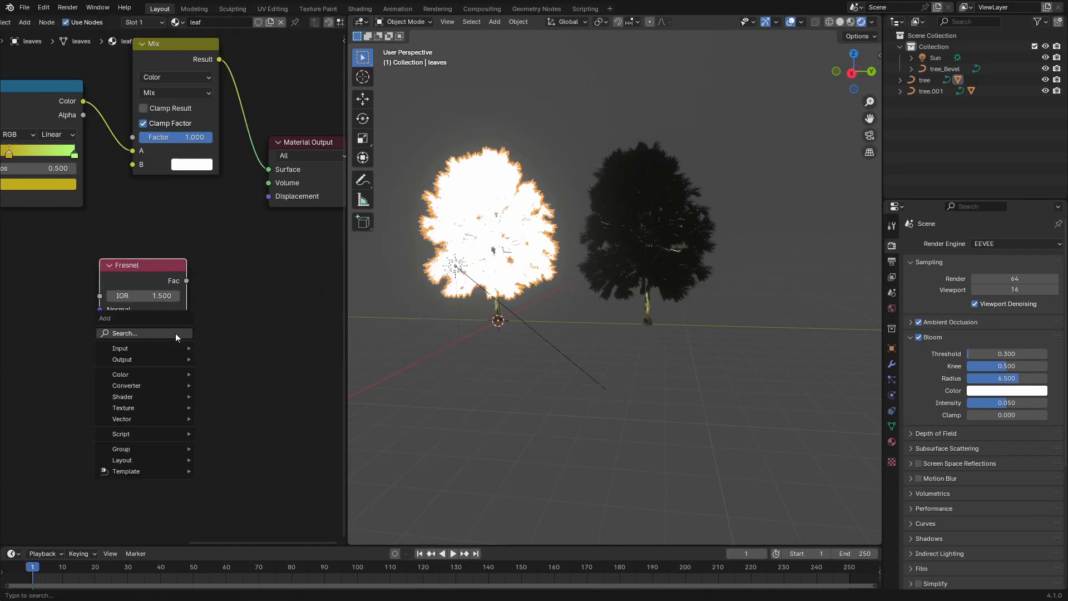
left_click(175, 334)
type("layer")
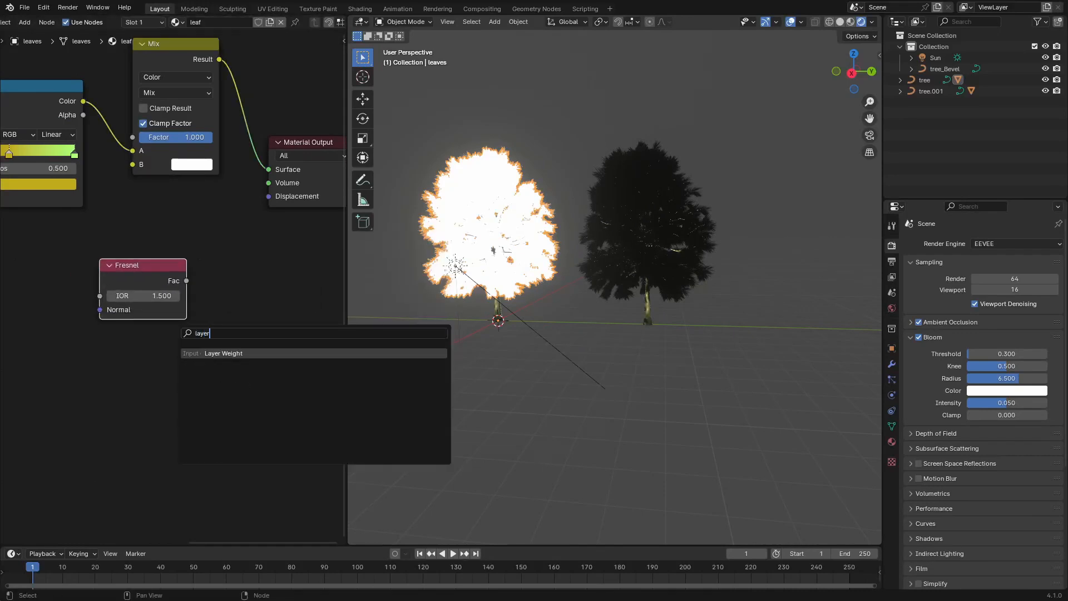
left_click(233, 357)
left_click(266, 339)
- Drive the Mix node's Factor with the Fresnel node's Fac output through a new Color Ramp
key("shift+a")
left_click(269, 339)
left_click(171, 360)
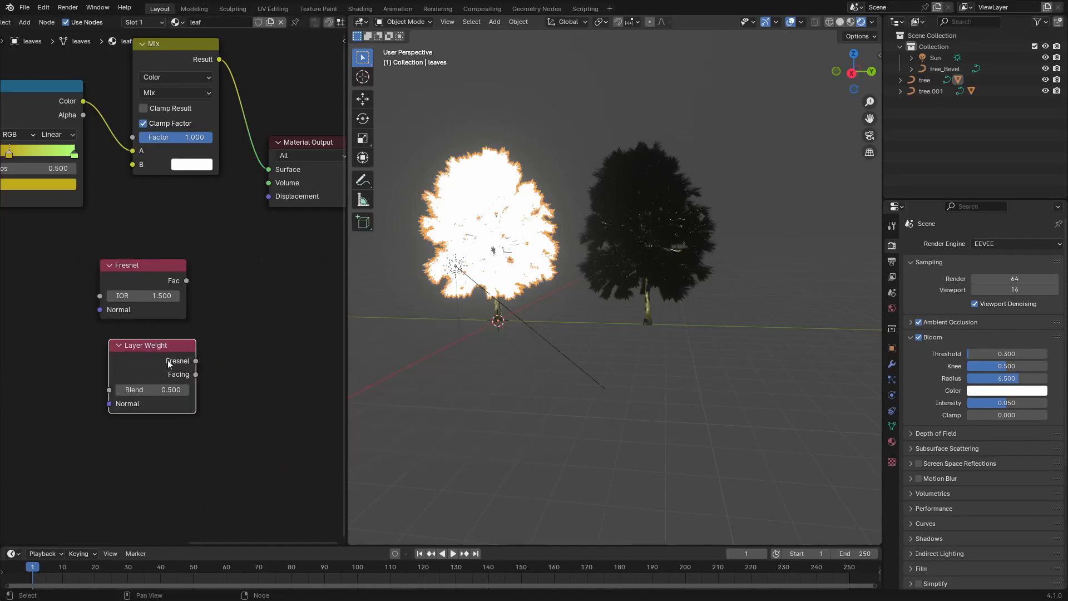
left_click_drag(169, 361, 159, 371)
left_click_drag(141, 297, 207, 380)
key("shift+a")
key("Escape")
left_click(201, 263)
middle_click_drag(233, 277, 139, 355)
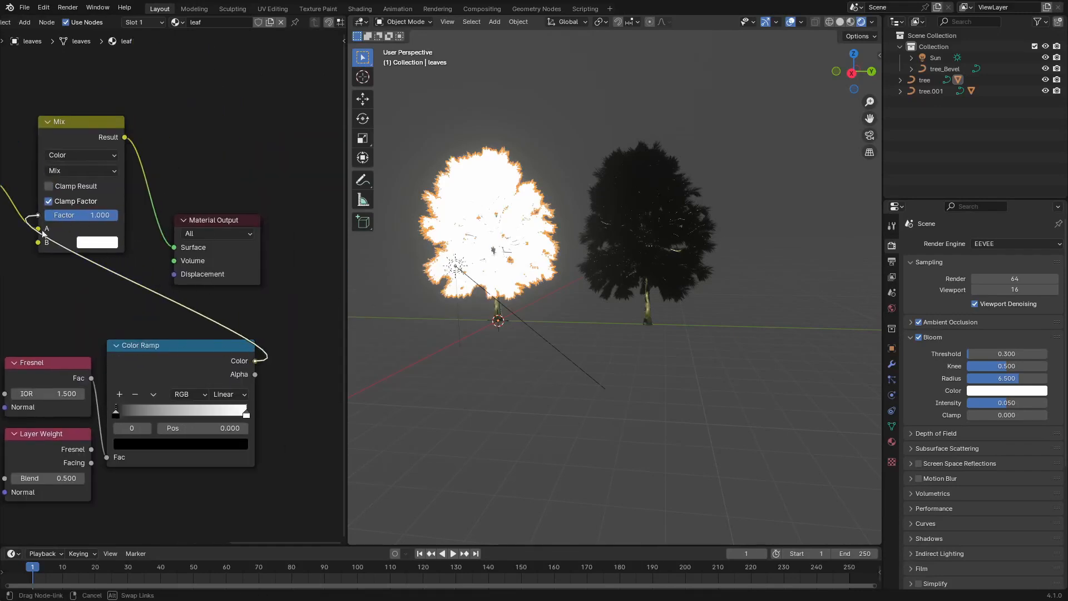
left_click_drag(42, 233, 39, 218)
- Reverse the Fresnel Color Ramp by placing the white stop at 0.000 and the black stop at 0.055
middle_click_drag(89, 262, 102, 203)
scroll(485, 231, "up", 4)
middle_click_drag(485, 231, 689, 275, "shift")
scroll(641, 293, "up", 3)
middle_click_drag(625, 304, 619, 271)
scroll(619, 271, "down", 4)
scroll(601, 276, "down", 2)
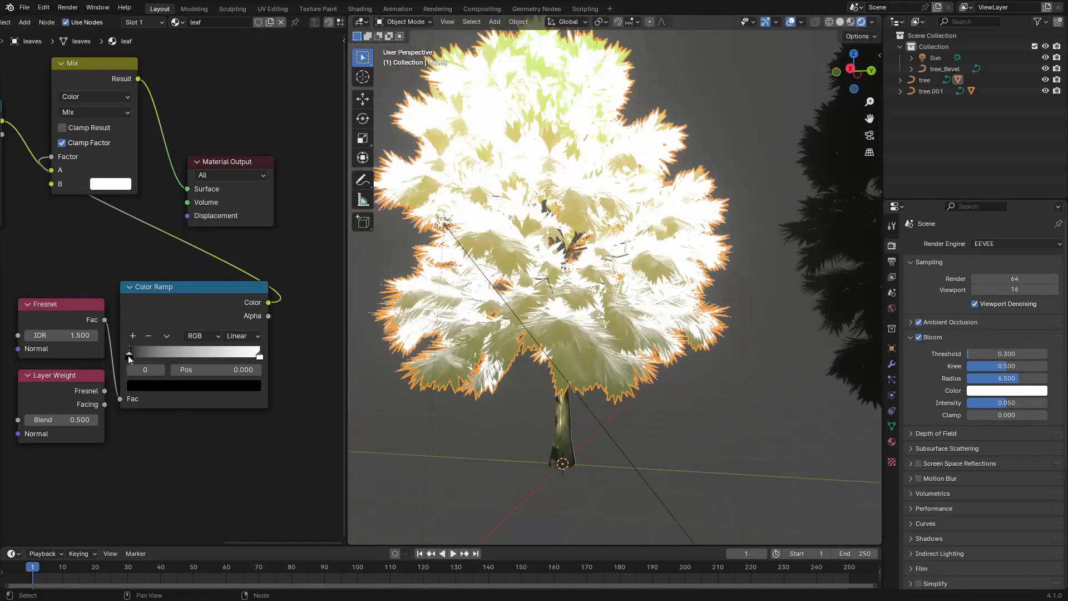
left_click_drag(129, 356, 192, 352)
left_click_drag(256, 355, 125, 357)
left_click_drag(209, 355, 128, 358)
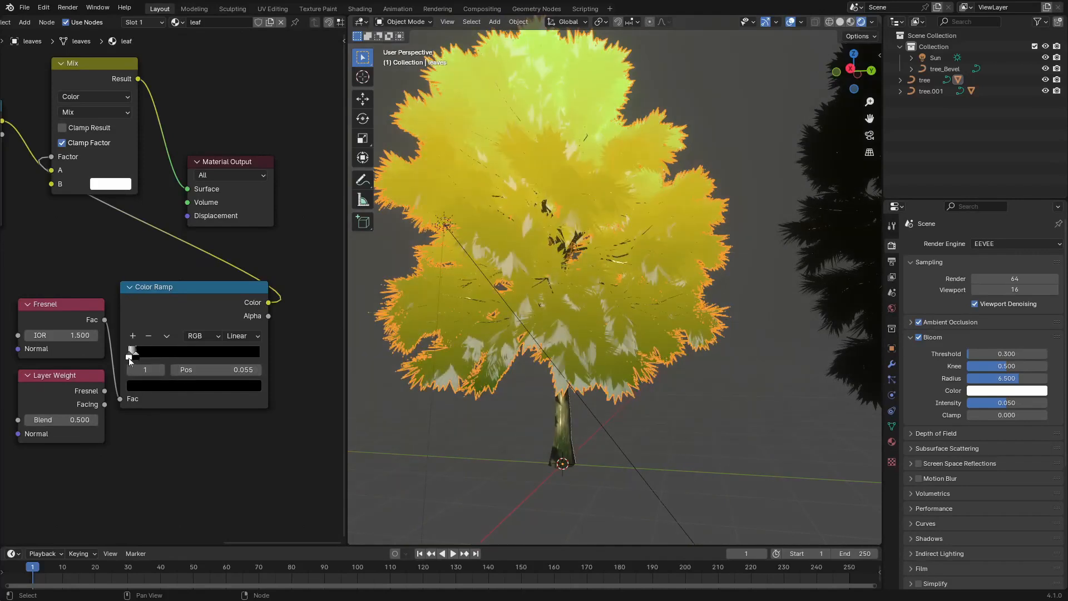
left_click(162, 384)
- Change the Mix node's B color to a bright yellow and check the highlights on the original tree
left_click(109, 185)
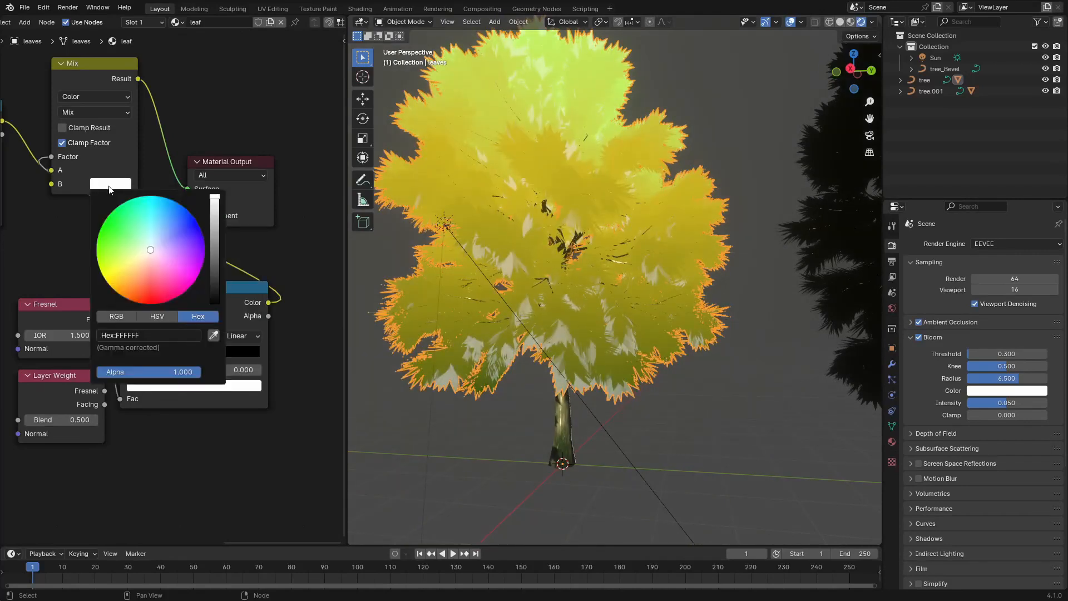
left_click_drag(128, 241, 124, 265)
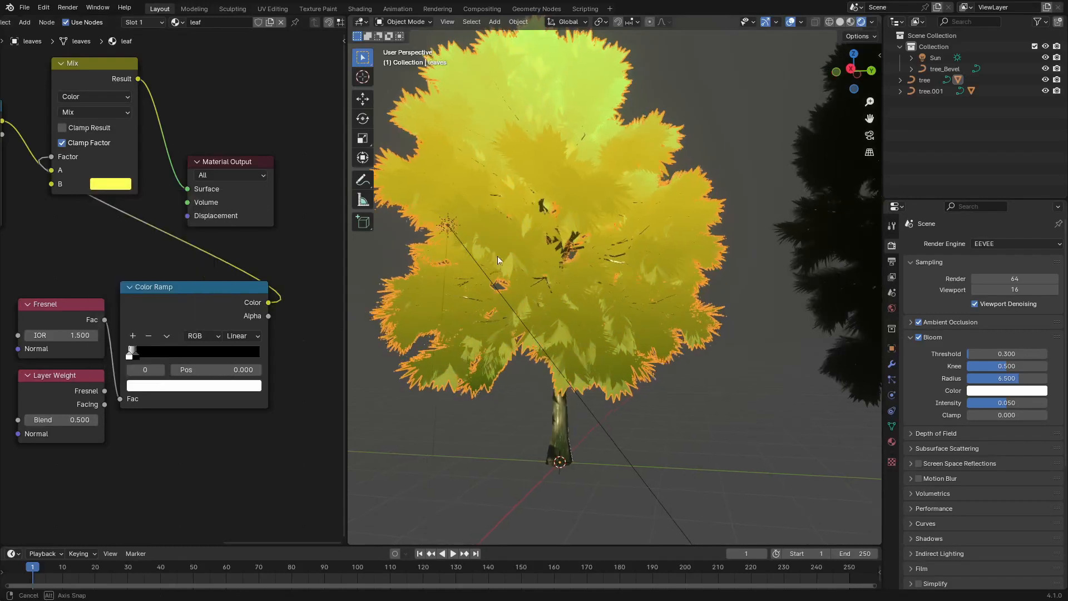
middle_click_drag(497, 256, 674, 353)
scroll(147, 362, "down", 1)
scroll(147, 363, "up", 2)
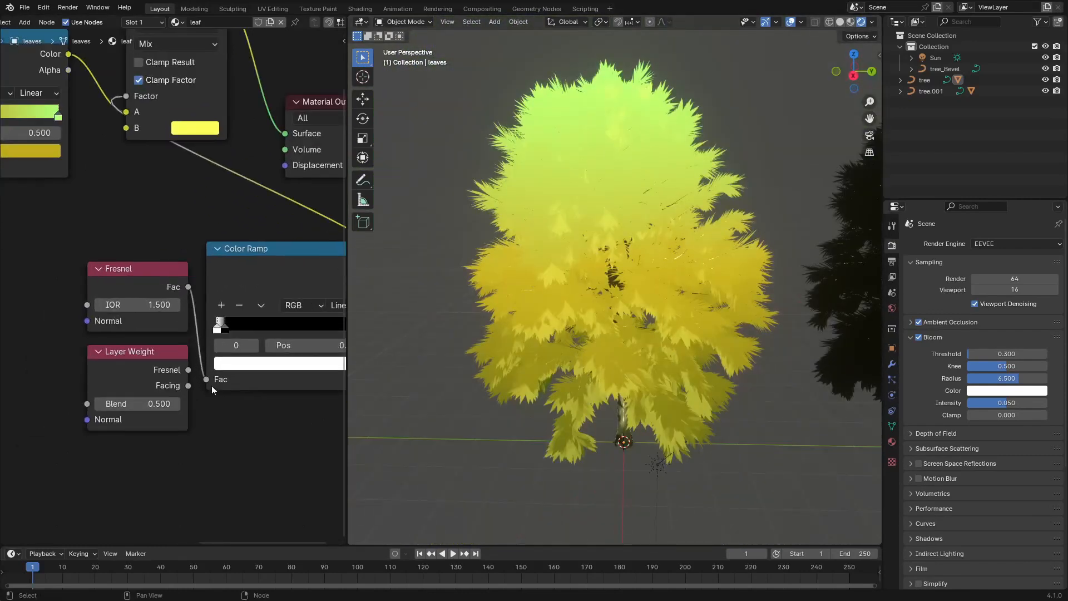
- Try the Layer Weight node's Fresnel output as the input of the lower Color Ramp
middle_click_drag(211, 386, 164, 356)
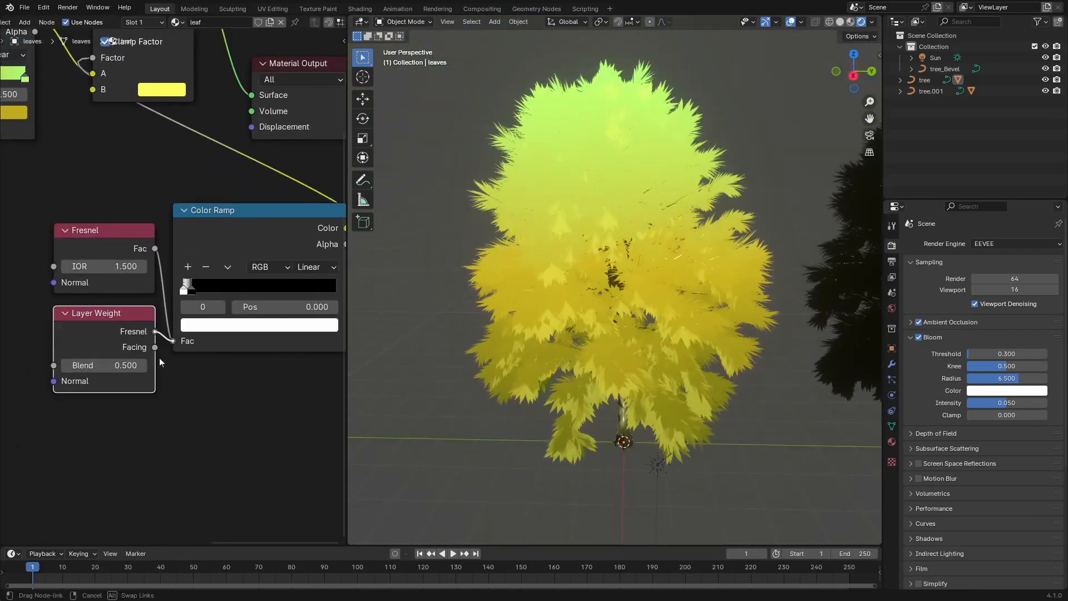
left_click_drag(159, 359, 160, 357)
middle_click_drag(593, 375, 626, 349)
scroll(639, 345, "up", 3)
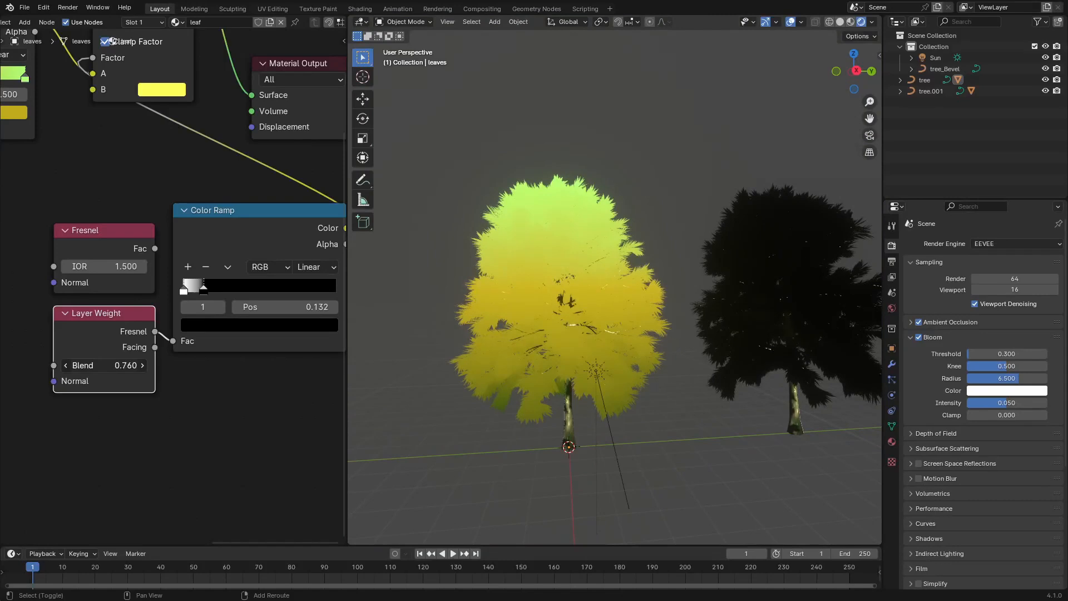
- Set the Layer Weight's Blend to 0.480 and try its Facing output as the Color Ramp's input
left_click_drag(106, 365, 91, 366)
left_click_drag(156, 348, 206, 356)
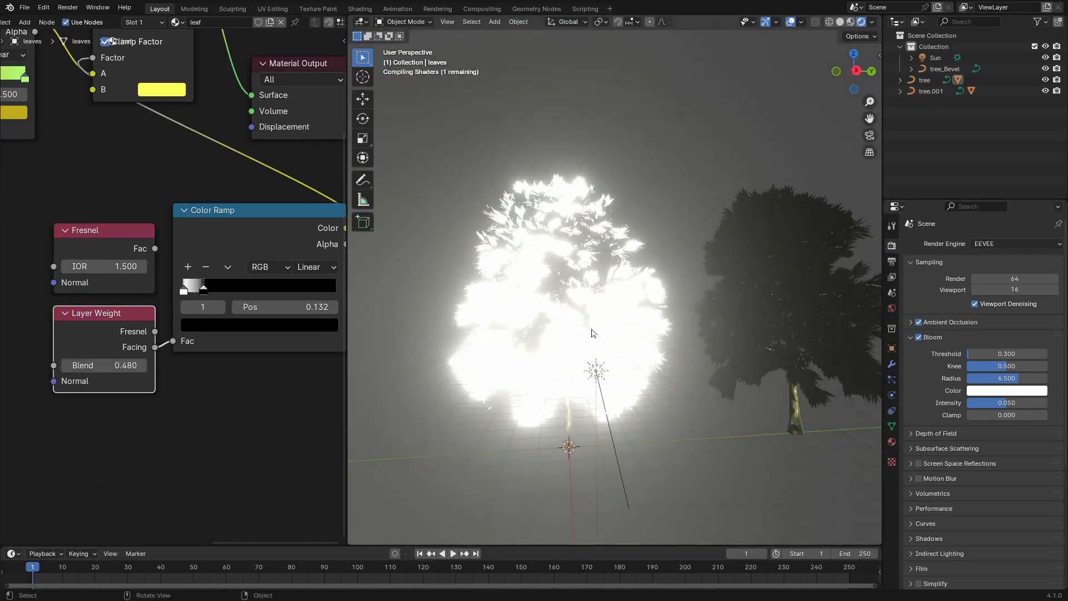
scroll(595, 335, "up", 4)
middle_click_drag(595, 334, 2, 298)
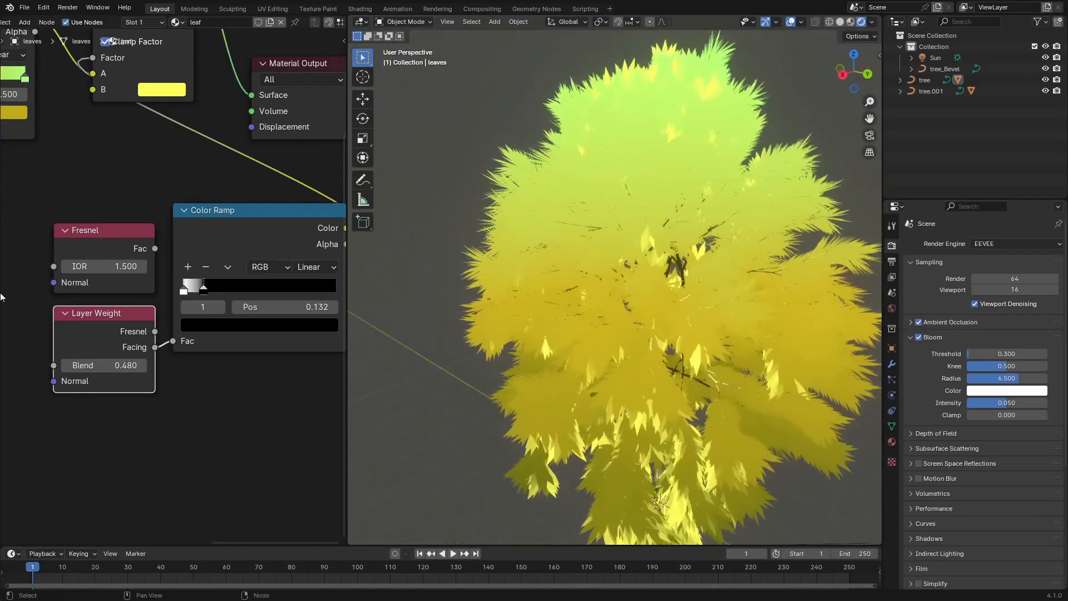
- Replace the Layer Weight node with the Fresnel node as the Color Ramp's input and set the black stop's position to 0.045
left_click_drag(180, 307, 101, 377)
left_click_drag(204, 288, 190, 292)
scroll(261, 355, "down", 2)
key("x")
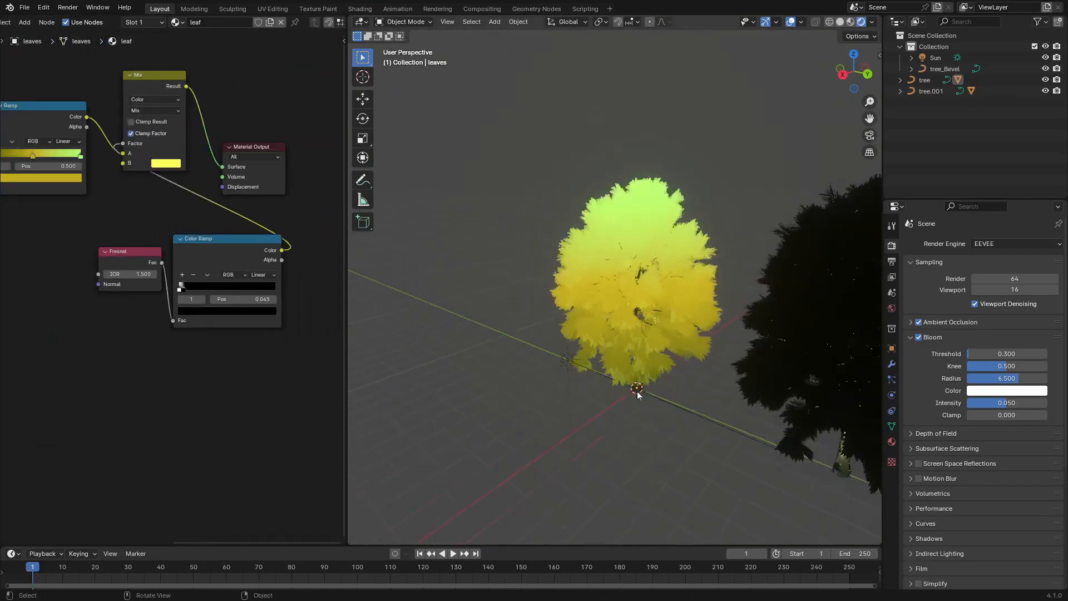
- Add a Noise Texture with Texture Coordinate and Mapping nodes to the duplicate tree's leaf material
scroll(636, 391, "down", 3)
left_click(723, 344)
scroll(701, 335, "up", 3)
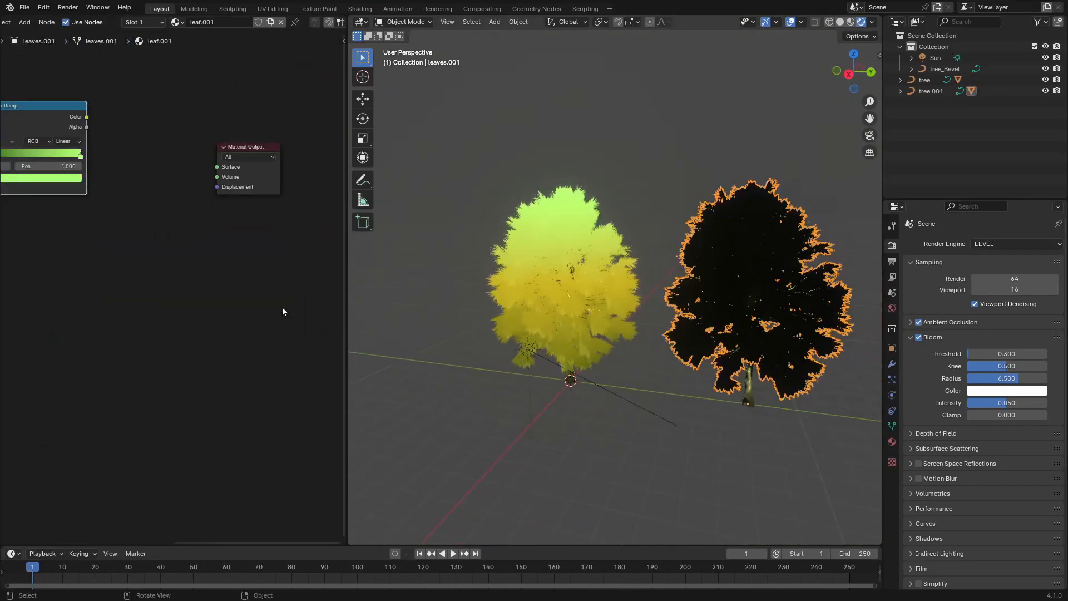
middle_click_drag(143, 297, 178, 276)
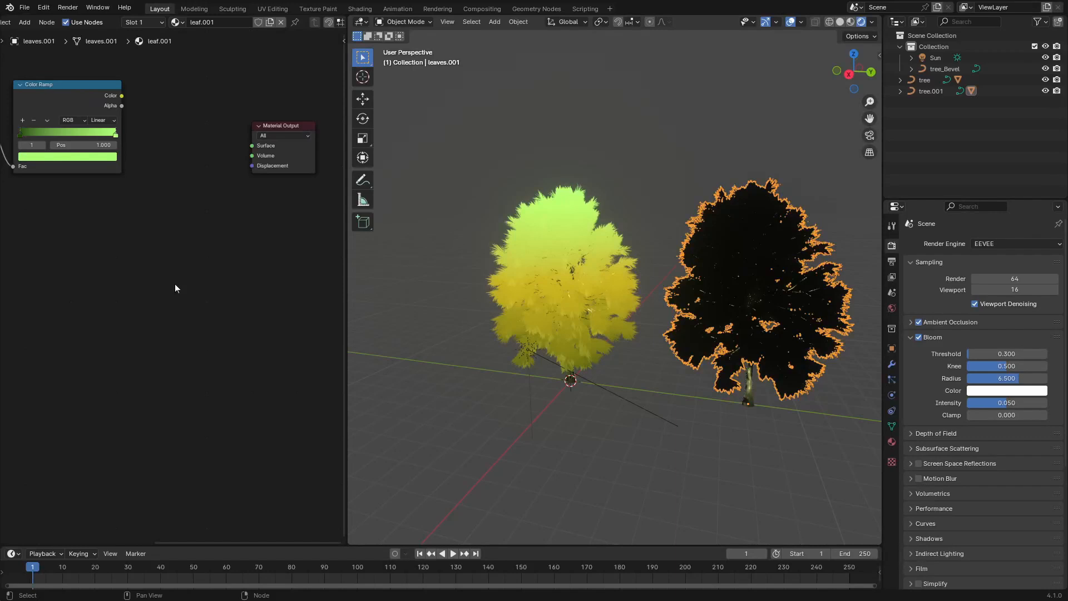
key("shift+a")
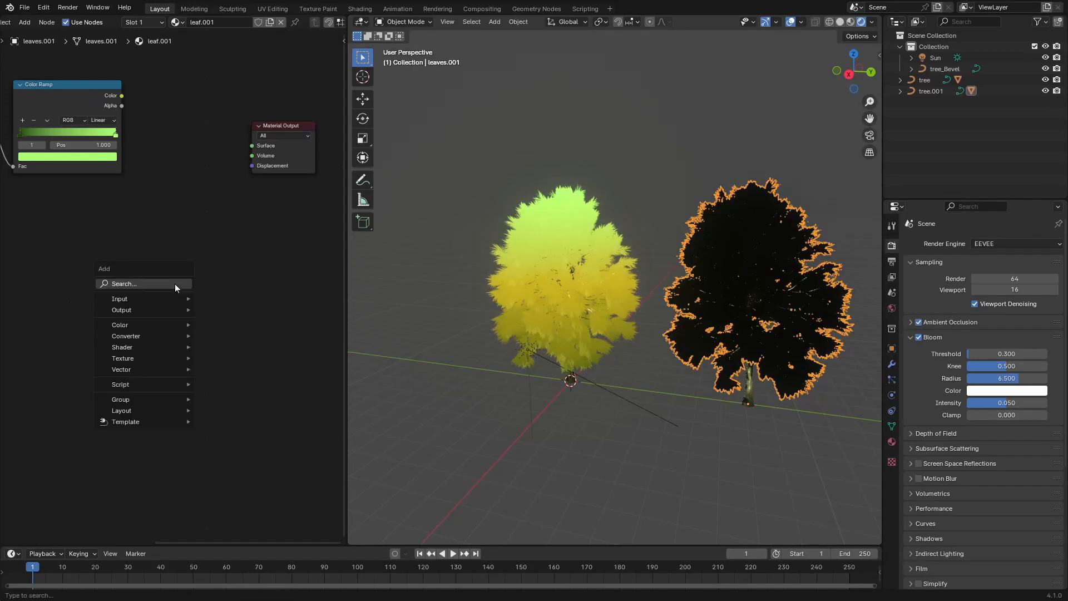
mouse_move(167, 310)
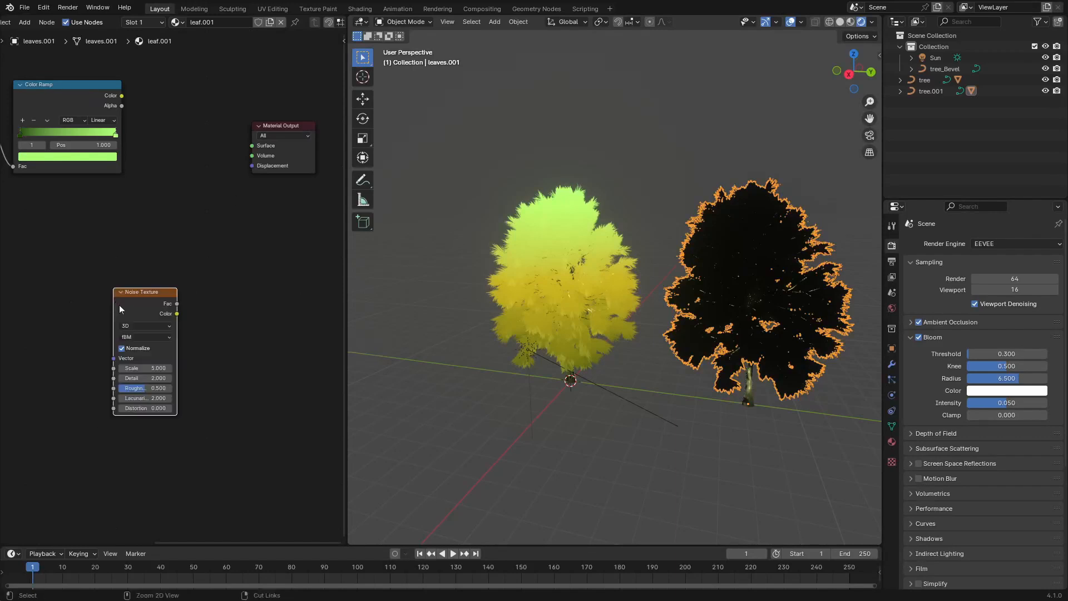
key("ctrl+t")
- Add a Color Ramp after the Noise Texture and feed it from the noise Fac output
middle_click_drag(119, 305, 180, 319)
middle_click_drag(240, 340, 118, 293)
scroll(178, 282, "down", 3)
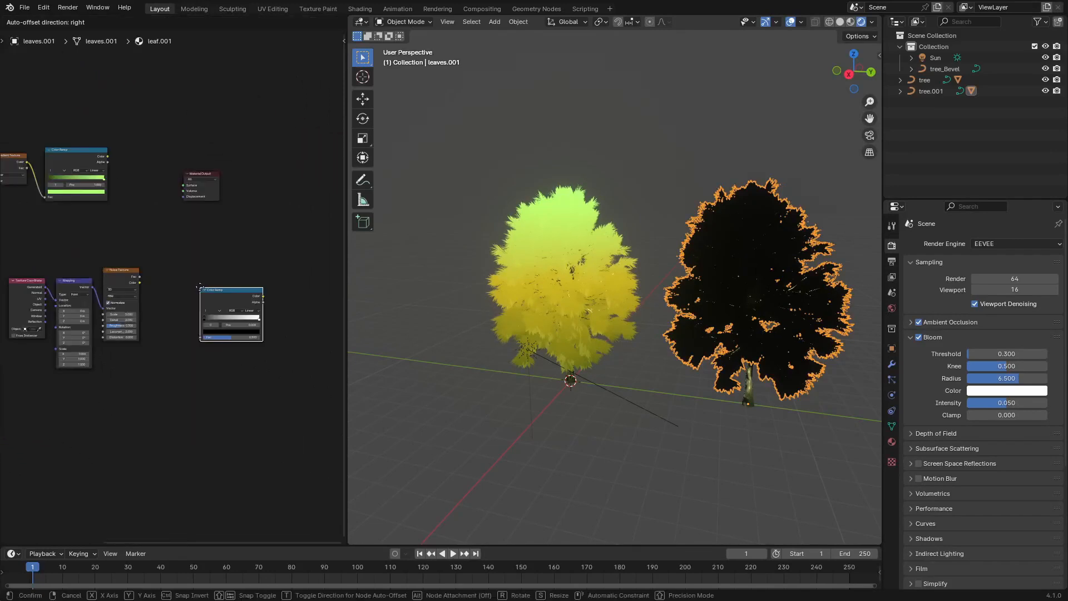
left_click(160, 272)
scroll(118, 328, "up", 5)
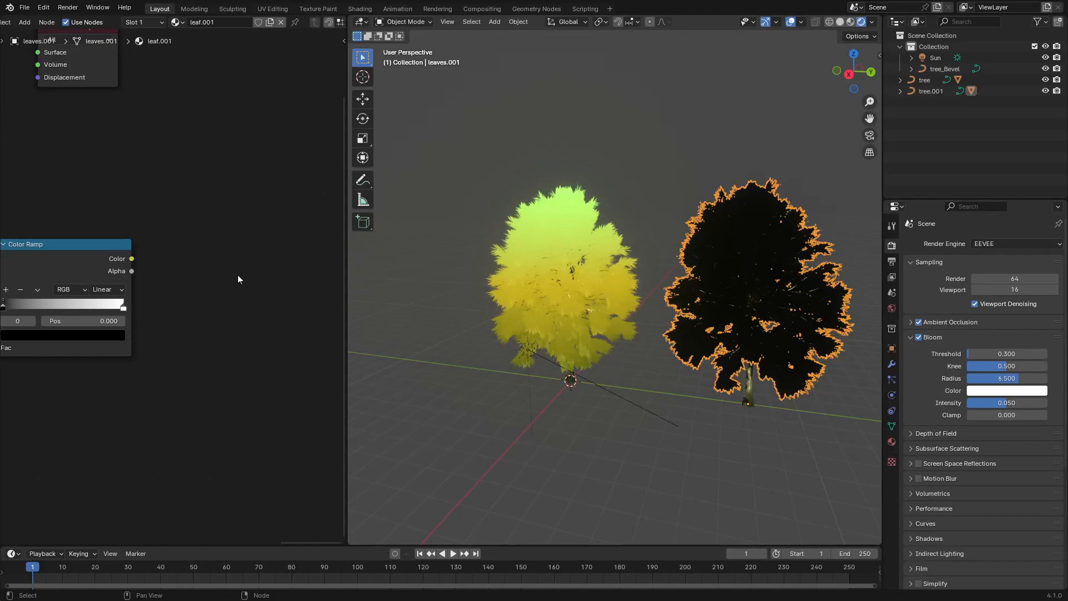
- Add a Diffuse BSDF and a Translucent BSDF beside the noise-driven Color Ramp
scroll(242, 267, "down", 2)
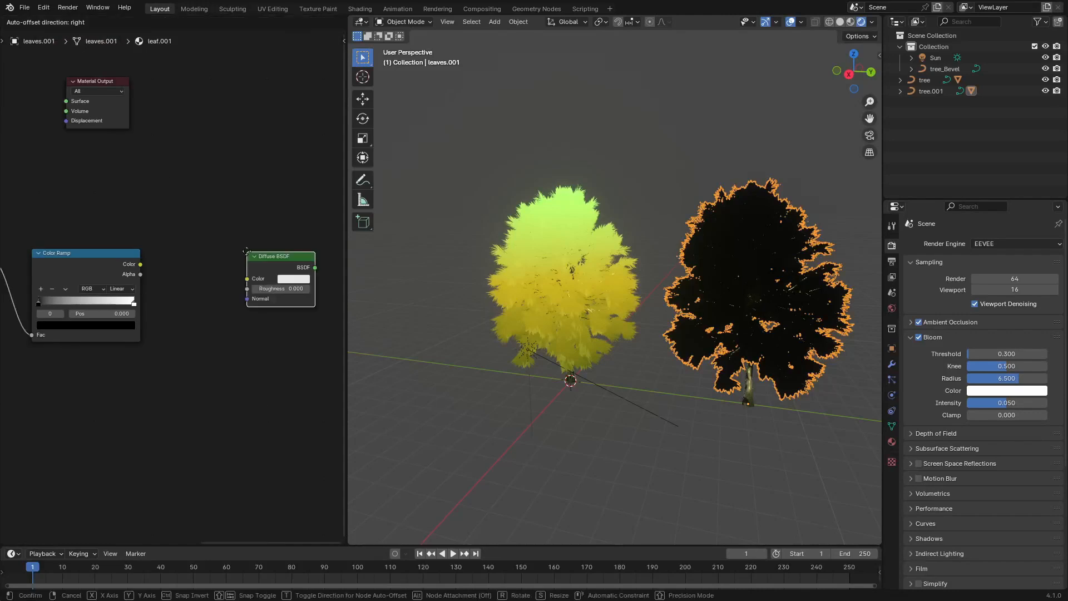
left_click(217, 221)
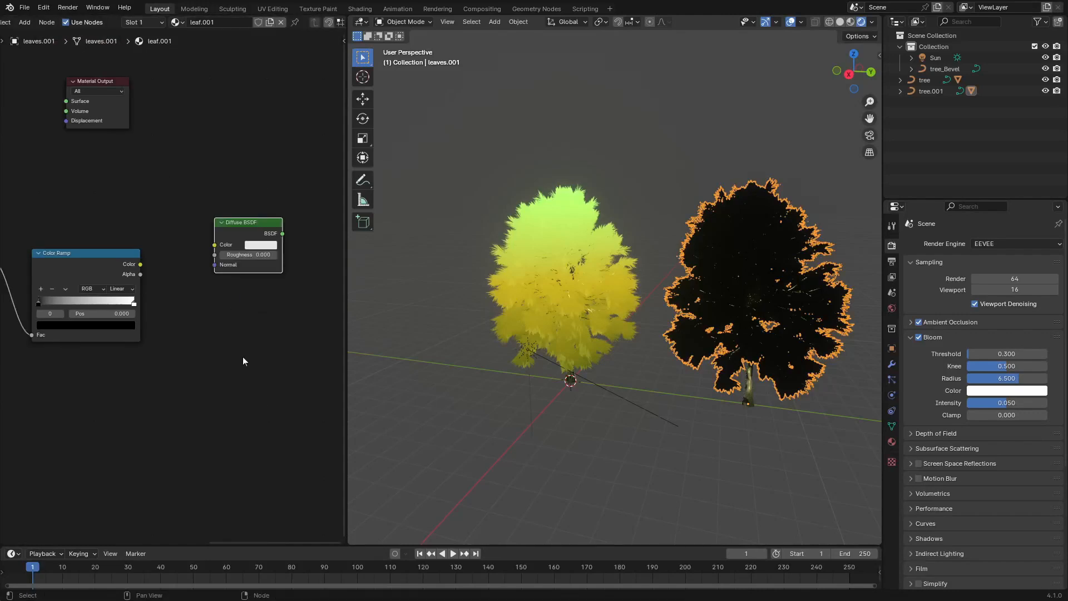
key("shift+a")
type("ta")
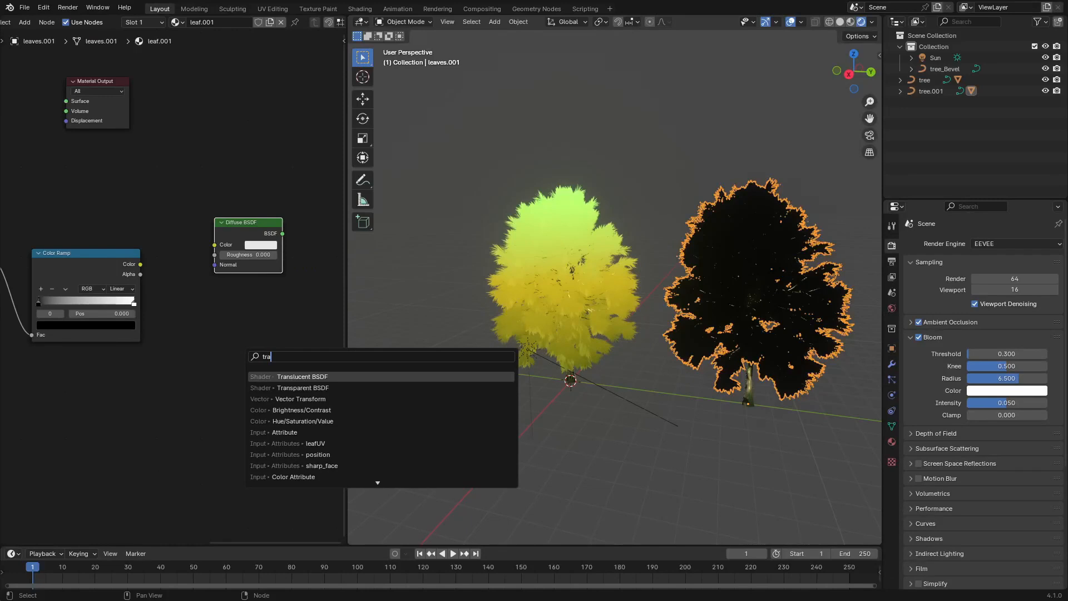
key("Return")
left_click(249, 322)
- Combine the Diffuse BSDF and Translucent BSDF in a Mix Shader
right_click_drag(255, 338, 256, 338, "ctrl+shift")
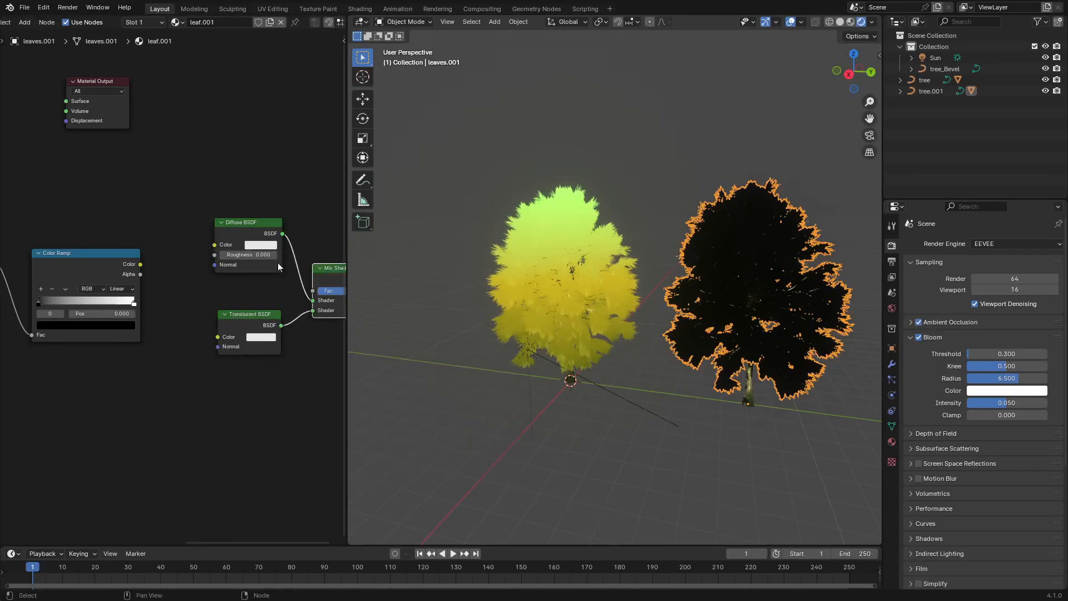
middle_click_drag(247, 284, 111, 374)
left_click_drag(240, 369, 246, 363)
middle_click_drag(89, 245, 163, 278)
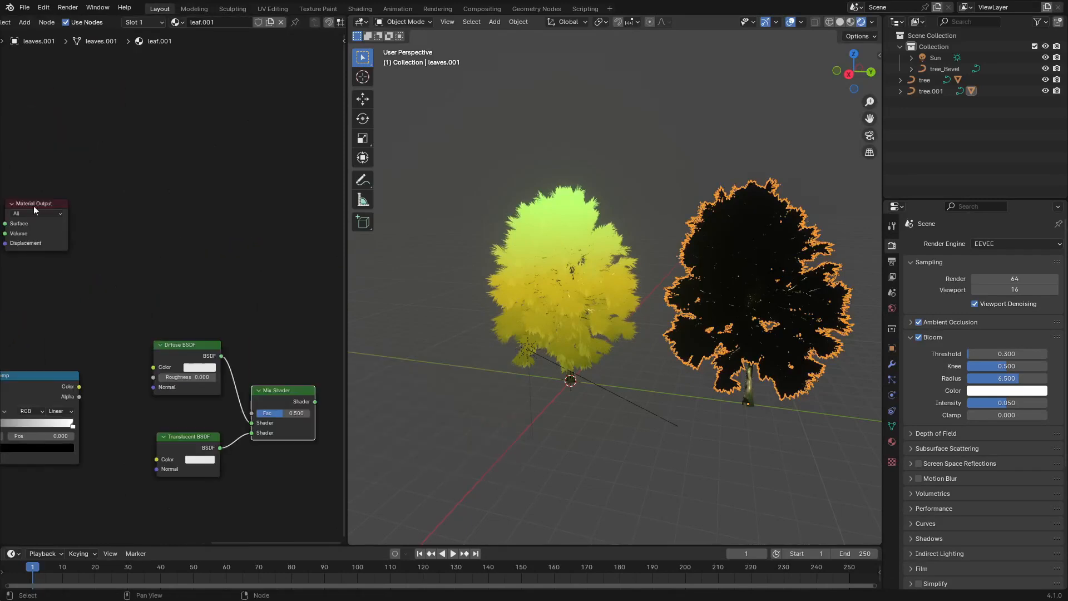
- Move the Material Output next to the Mix Shader and connect the Mix Shader to its Surface input
left_click_drag(33, 209, 353, 338)
middle_click_drag(306, 371, 152, 322)
left_click_drag(193, 289, 223, 350)
- Connect the noise-driven Color Ramp's Color output to the Diffuse BSDF's Color
middle_click_drag(111, 397, 302, 378)
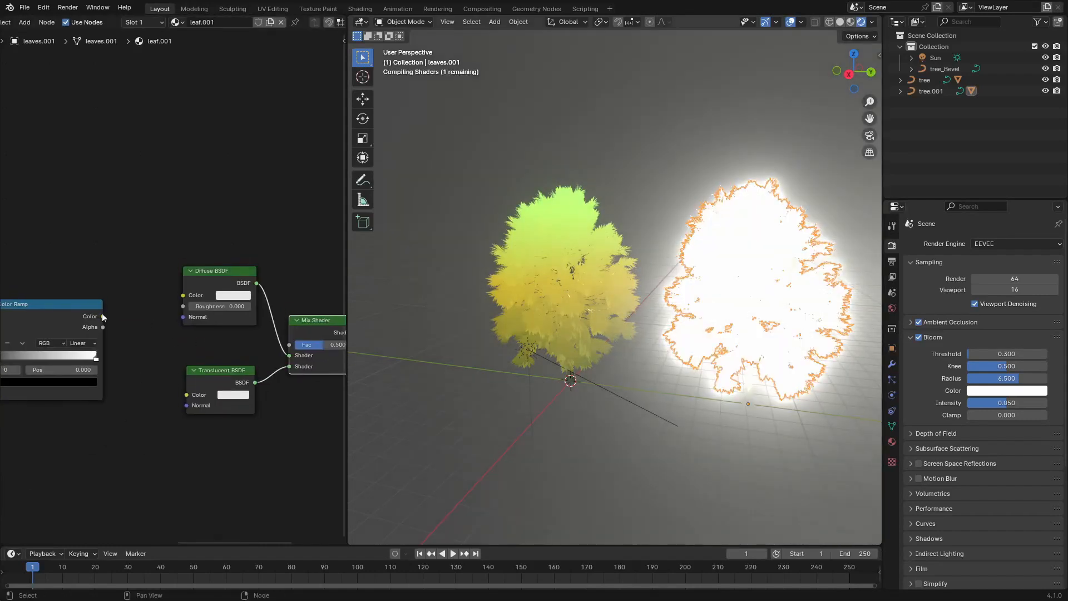
left_click_drag(103, 316, 184, 295)
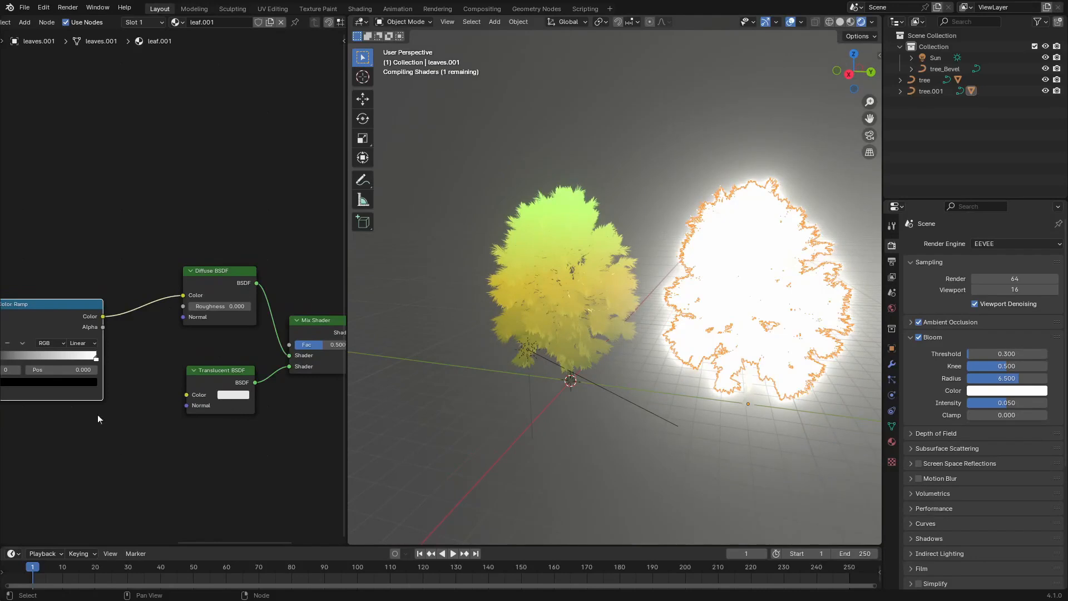
- Change the first stop of the noise-driven Color Ramp to a very dark green
middle_click_drag(98, 415, 206, 432)
scroll(112, 366, "up", 4)
middle_click_drag(108, 377, 127, 317)
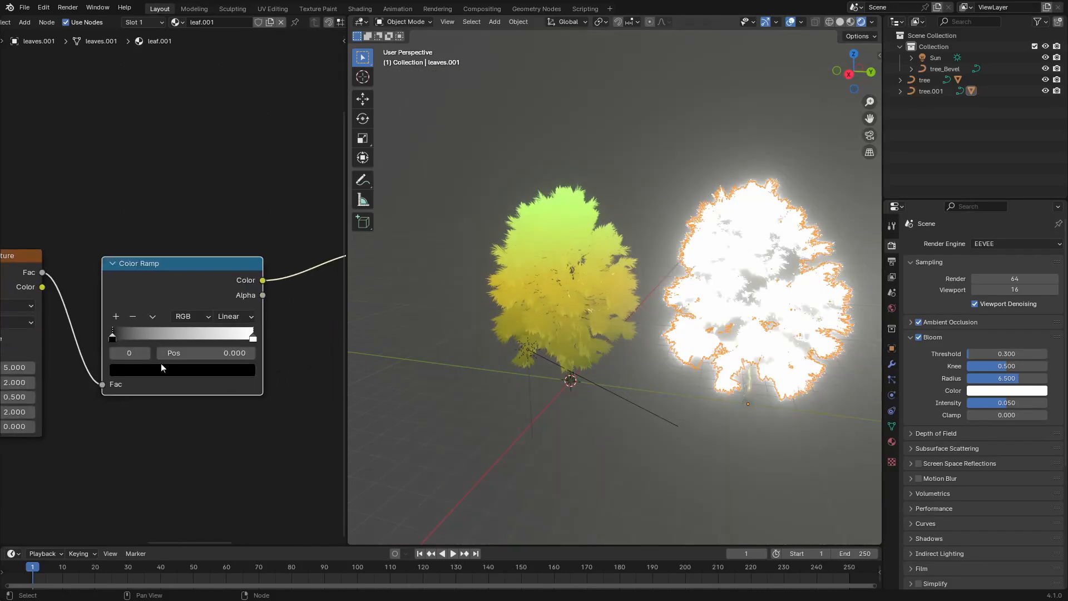
left_click(164, 369)
left_click_drag(248, 243, 244, 254)
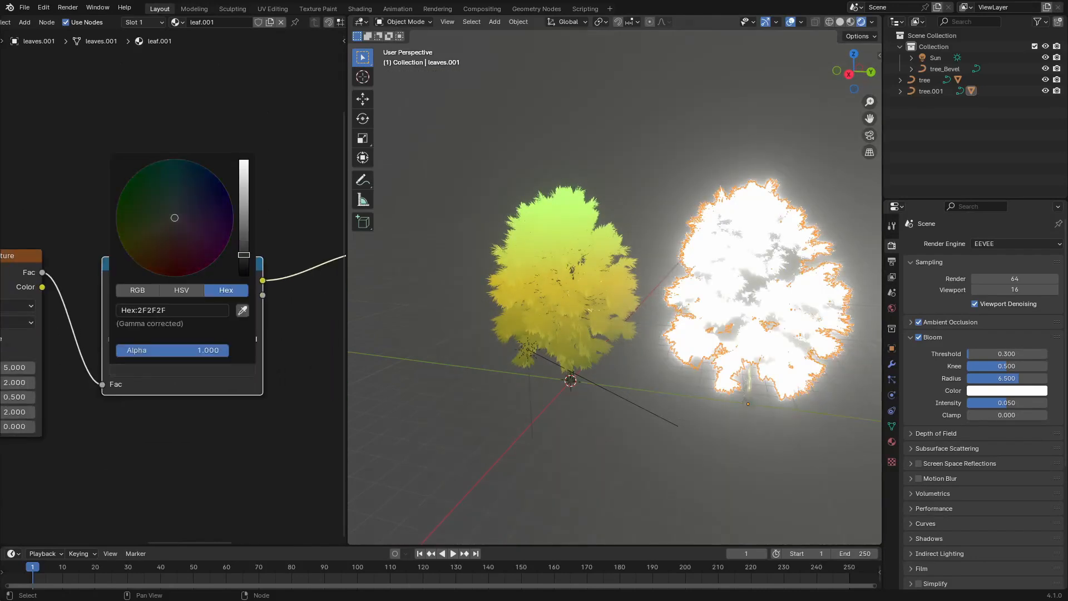
left_click(138, 220)
- Add a medium-green stop halfway along the Color Ramp and a darker green stop at position 0.250
left_click(116, 316)
left_click(185, 369)
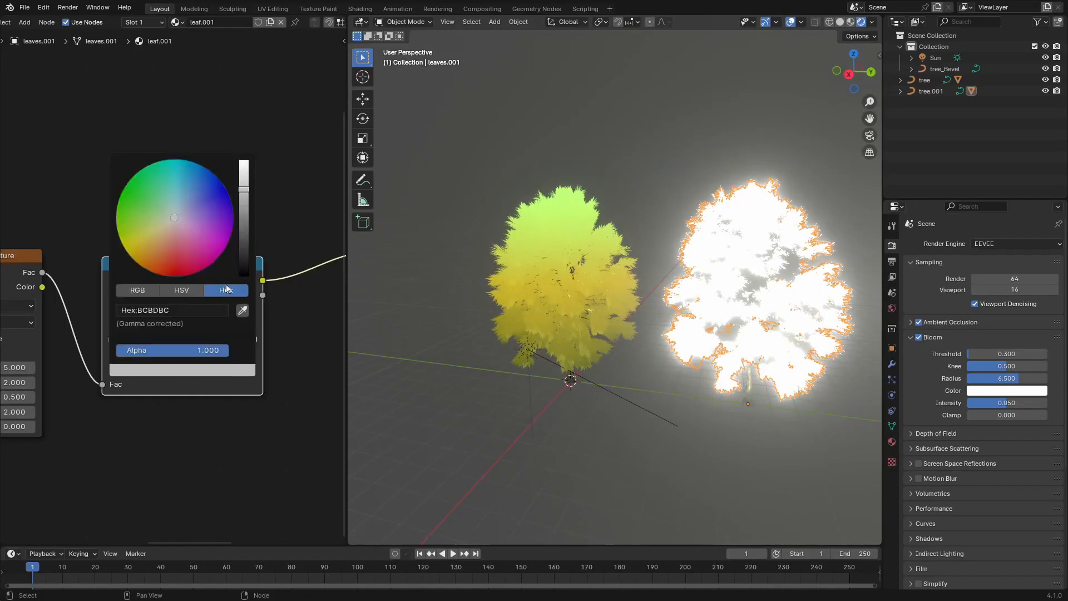
left_click(243, 217)
left_click(126, 206)
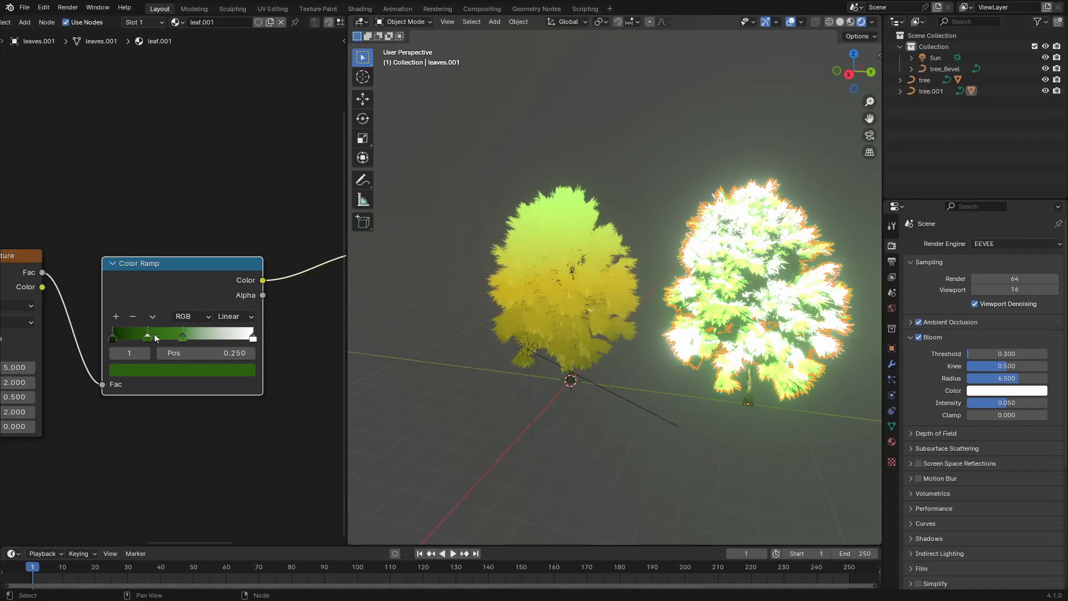
- Spread the two middle stops along the Color Ramp and brighten the one nearer the white end to a lighter green
left_click_drag(155, 334, 219, 332)
left_click(212, 373)
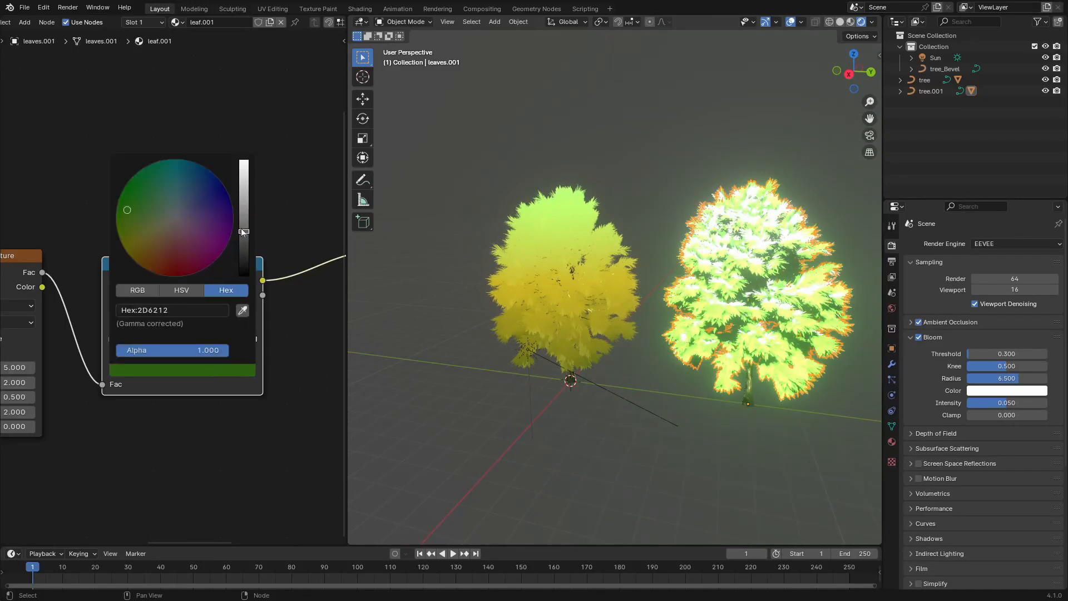
left_click_drag(244, 231, 244, 194)
left_click_drag(131, 210, 138, 212)
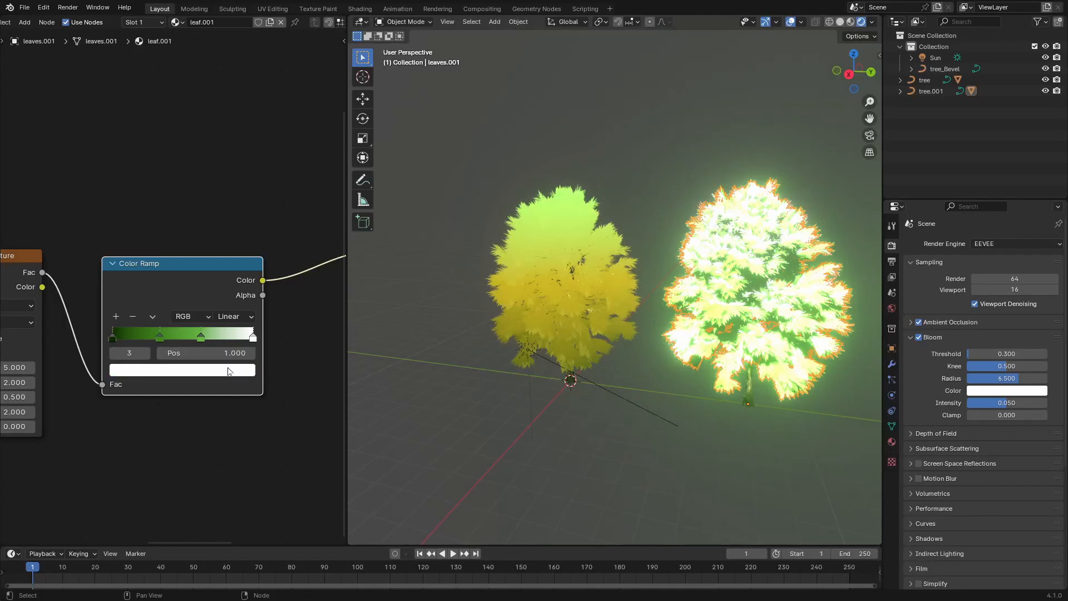
- Change the white end stop of the noise-driven Color Ramp to a bright light green
left_click(229, 372)
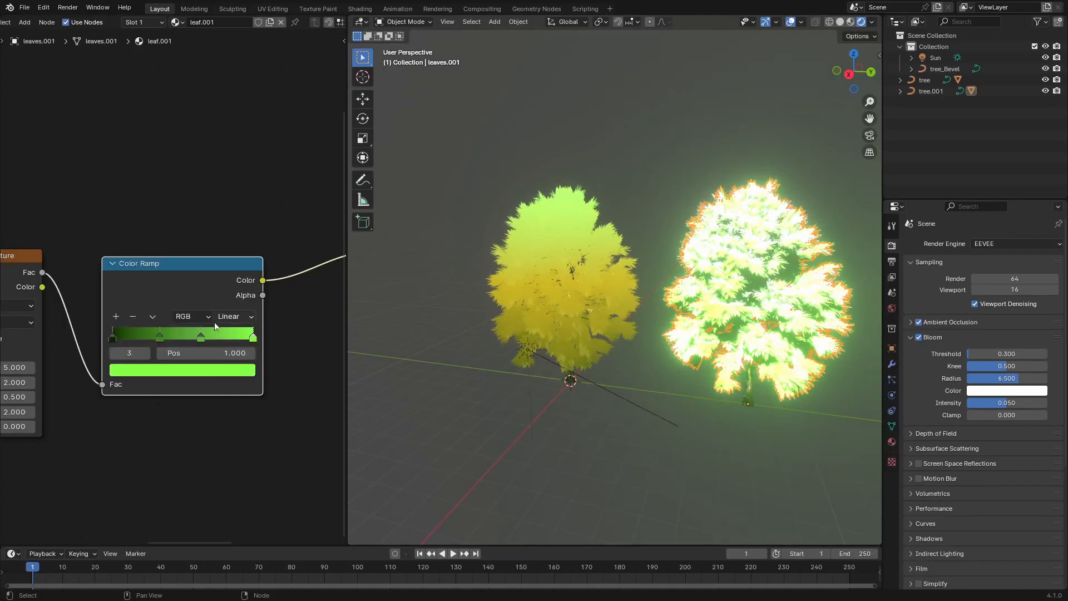
scroll(742, 329, "up", 3)
middle_click_drag(835, 346, 657, 343, "shift")
scroll(296, 348, "down", 5)
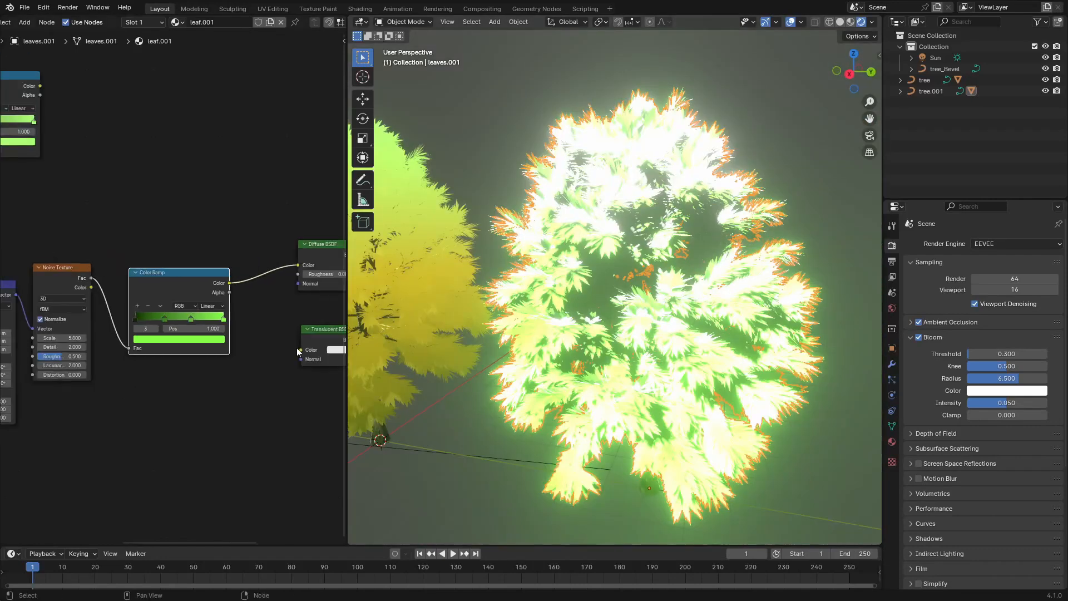
- Change the Translucent BSDF's color to a dark yellowish green and set the Mix Shader's Fac to 0.072
middle_click_drag(296, 348, 128, 351)
scroll(128, 354, "up", 3)
middle_click_drag(209, 352, 181, 367)
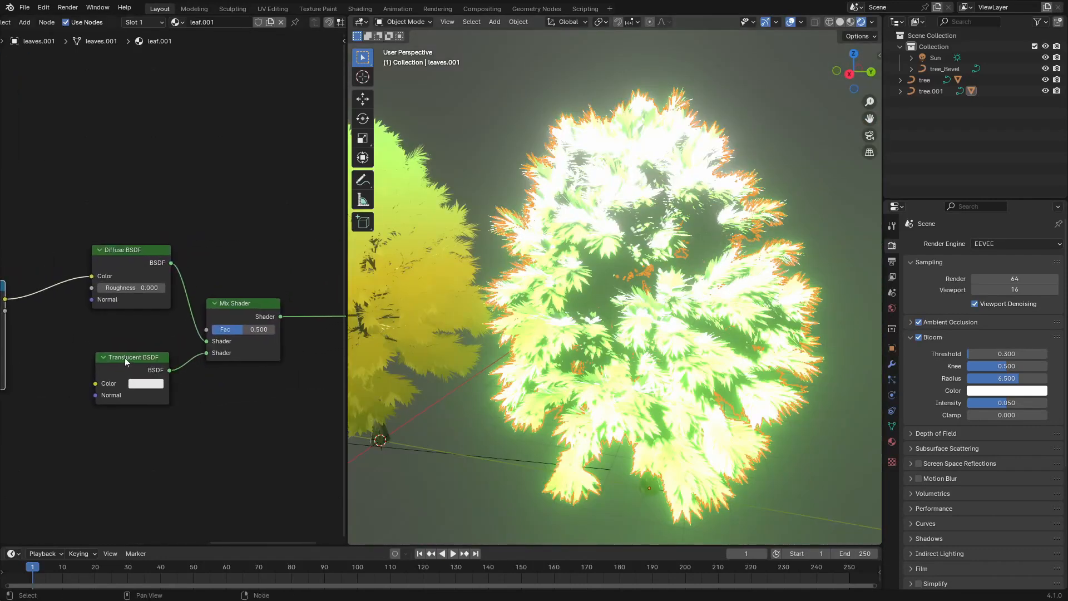
left_click(147, 386)
left_click_drag(166, 288, 134, 266)
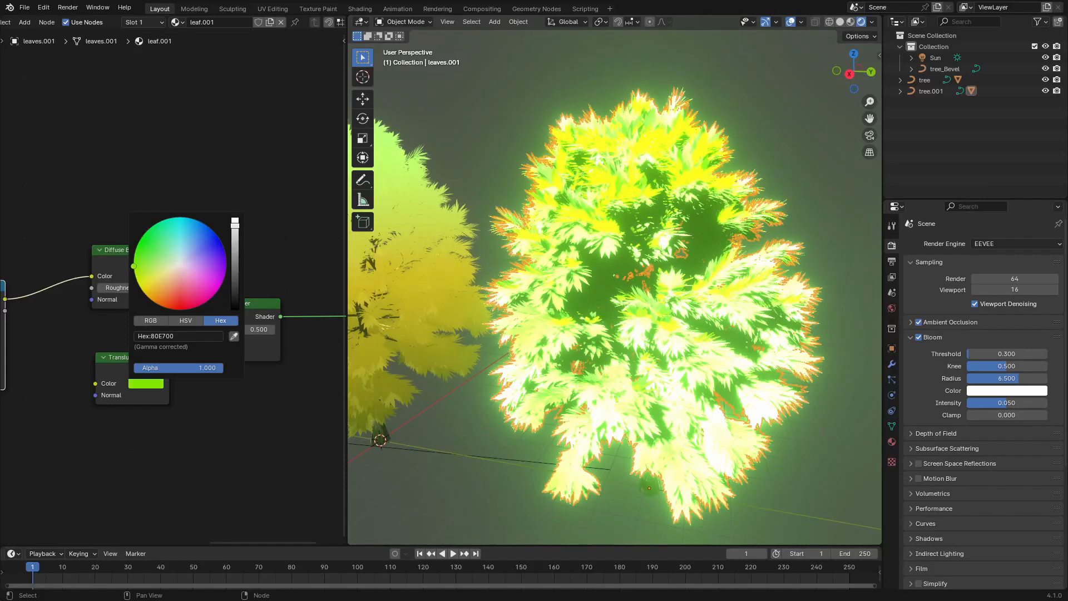
left_click_drag(235, 225, 235, 270)
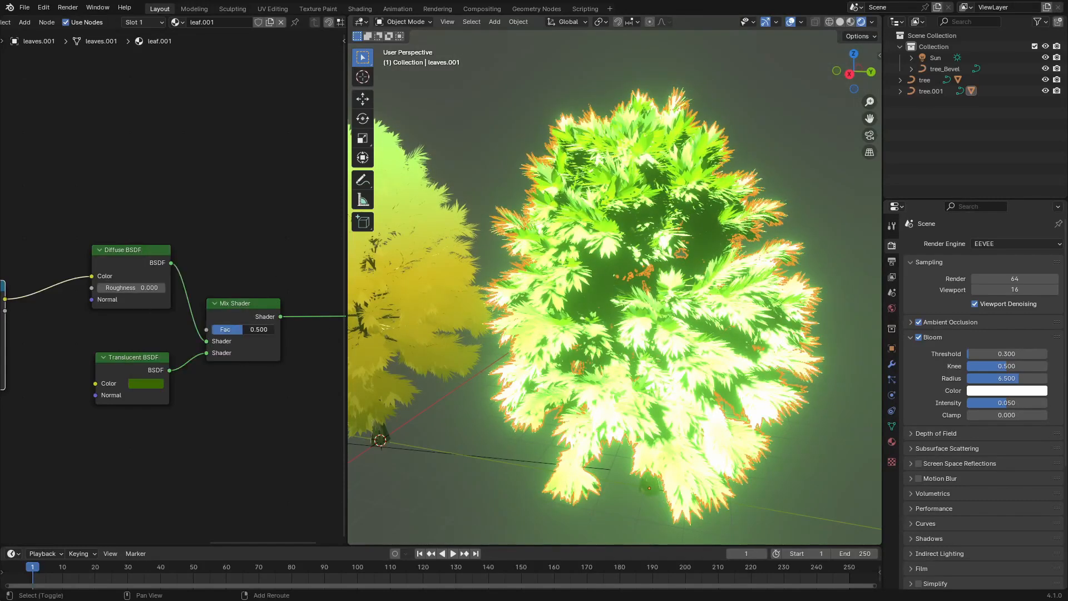
left_click_drag(240, 329, 216, 330)
- Lower the Sun light's strength to 12
scroll(384, 389, "down", 3)
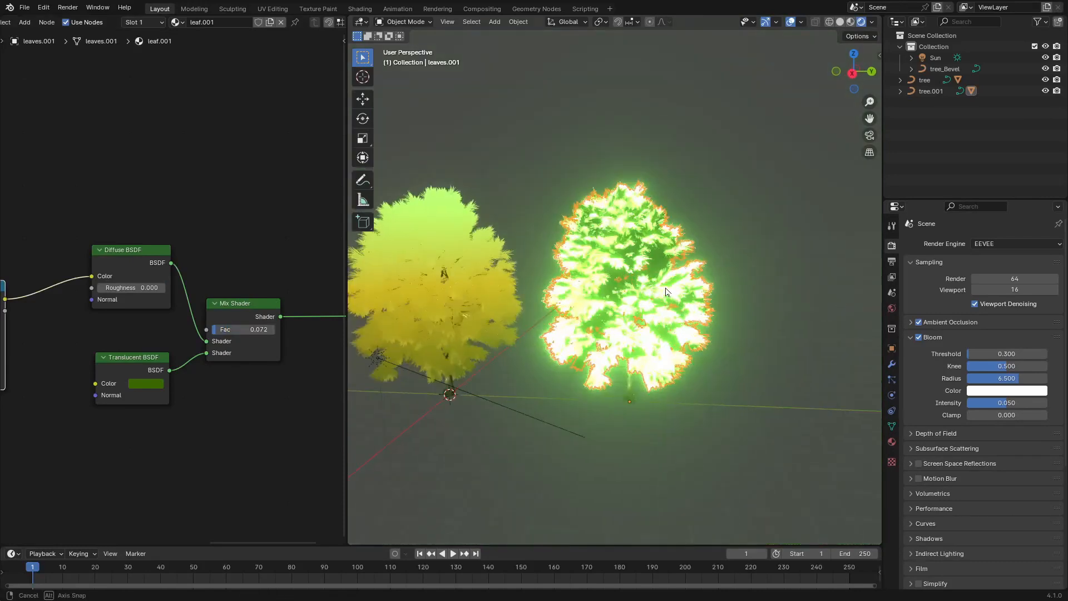
middle_click_drag(384, 392, 498, 374)
left_click(384, 405)
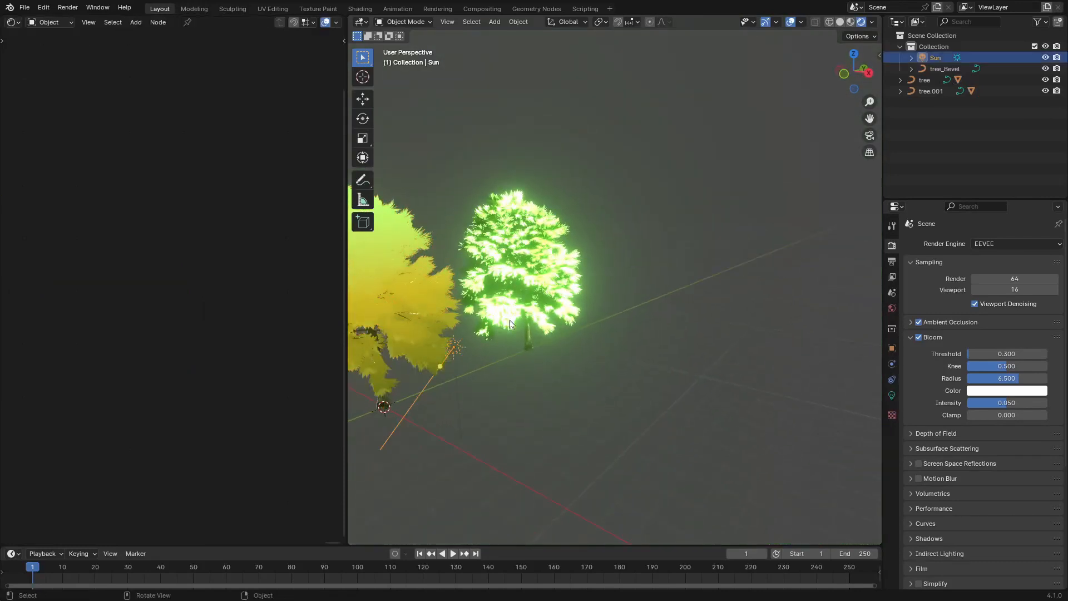
right_click(534, 276)
left_click(534, 272)
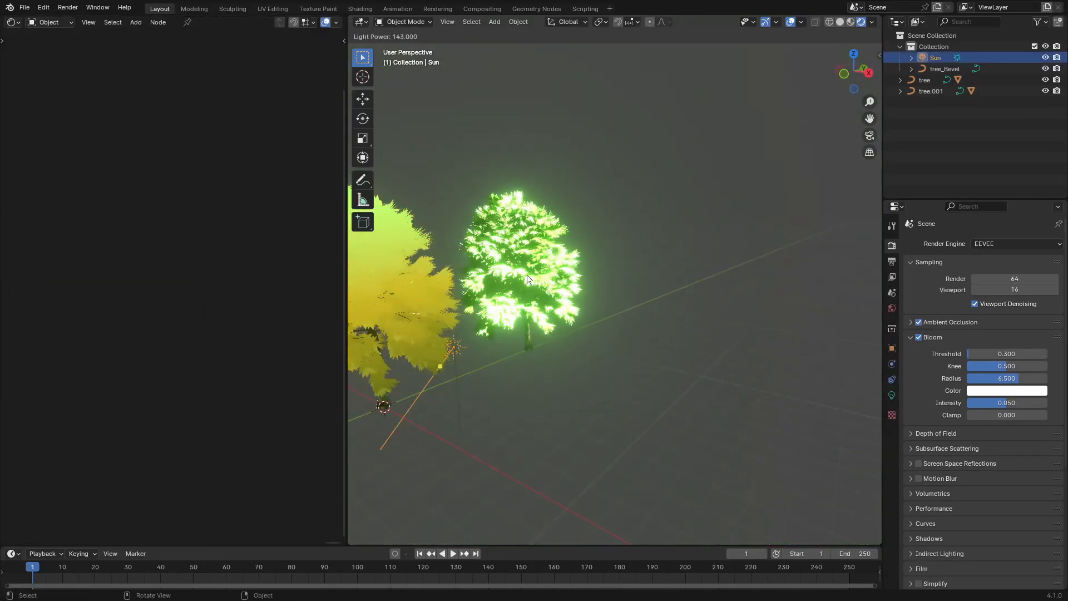
left_click(456, 291)
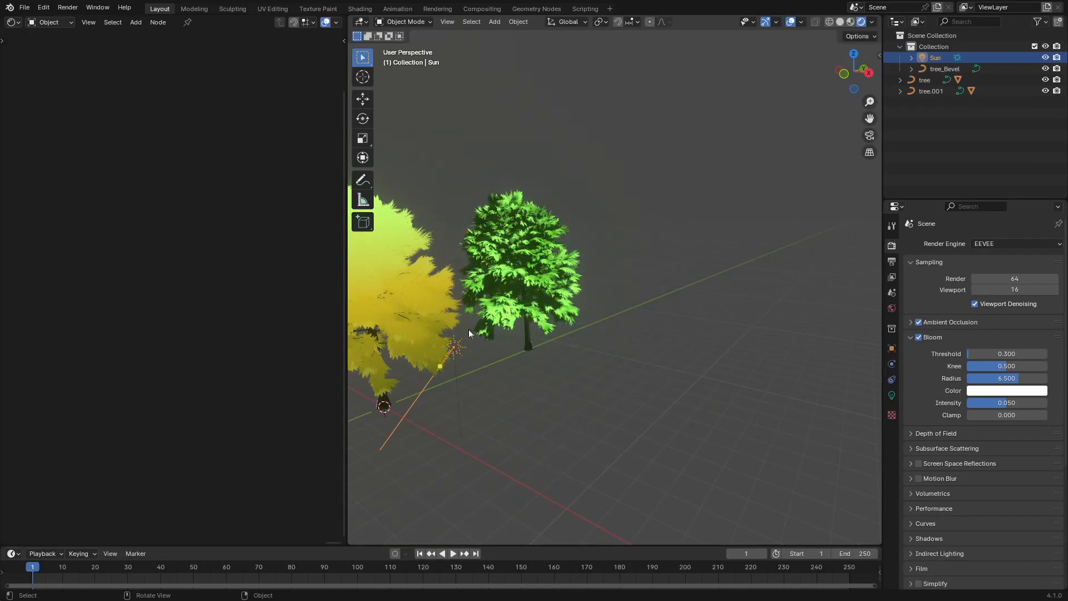
- Set the render shadows' Cube Size and Cascade Size to 2048 px and enable High Bit Depth
scroll(523, 356, "up", 3)
middle_click_drag(598, 352, 608, 313)
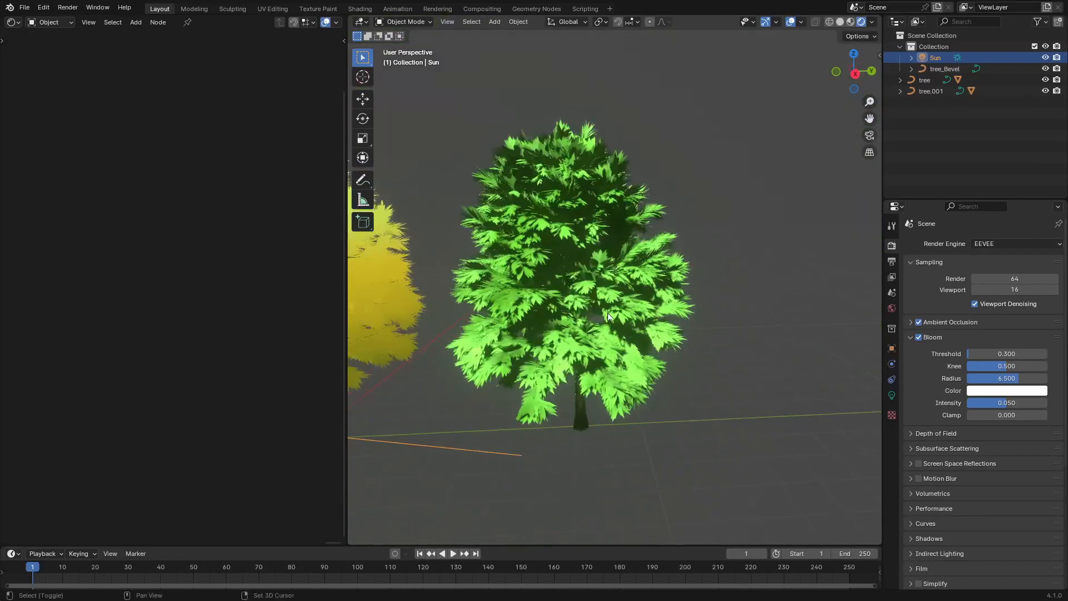
middle_click_drag(599, 362, 881, 448)
scroll(639, 423, "up", 5)
scroll(639, 433, "down", 5)
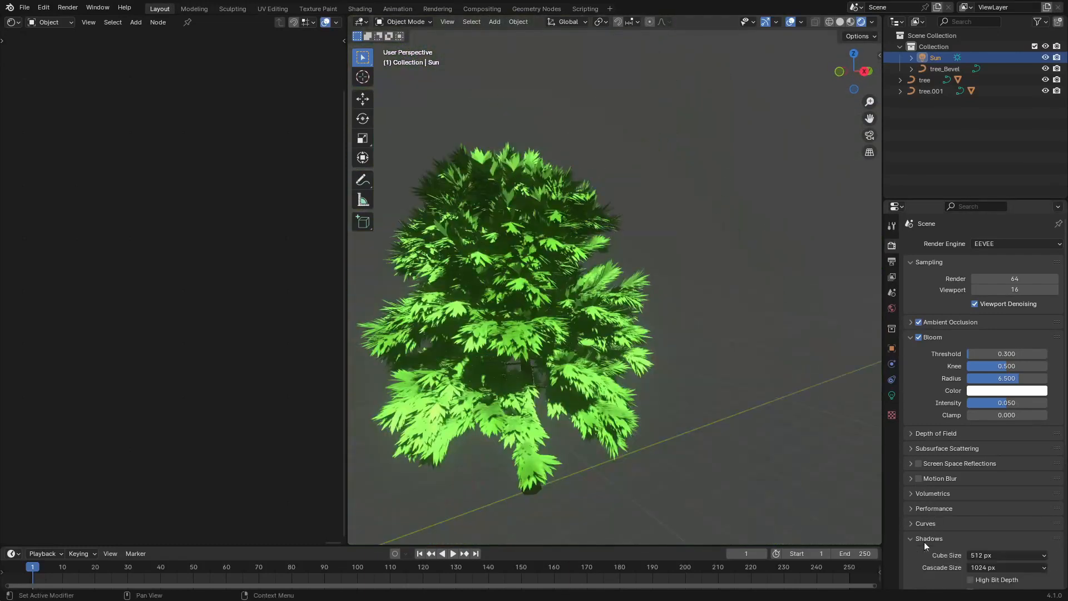
scroll(1019, 551, "down", 5)
left_click(1010, 444)
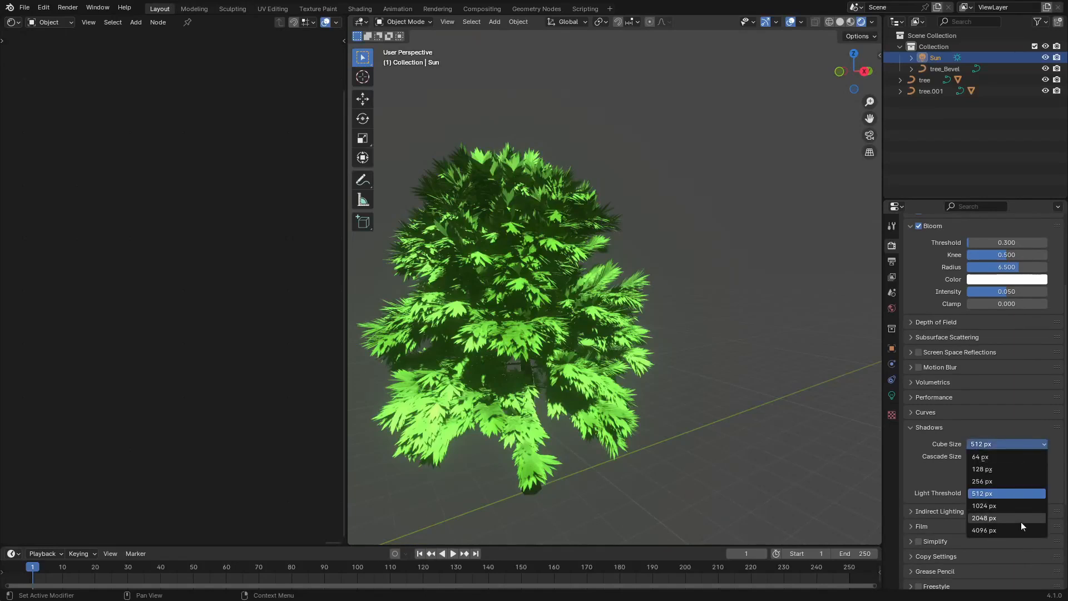
left_click(1020, 521)
scroll(705, 443, "down", 4)
middle_click_drag(706, 443, 478, 375)
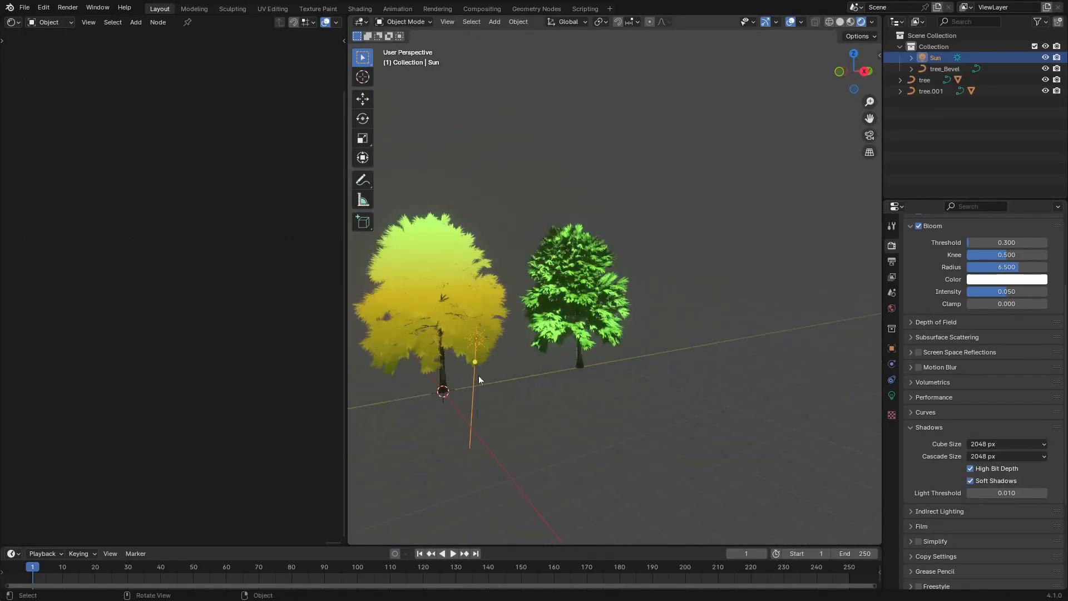
- Enable Contact Shadows for the Sun light
left_click(894, 395)
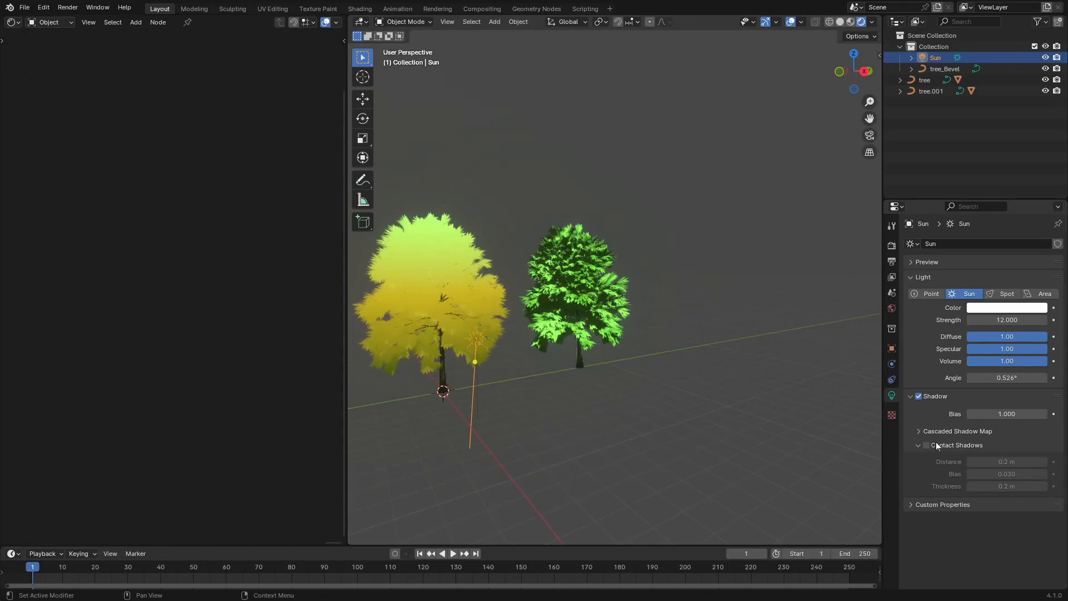
left_click(927, 445)
scroll(613, 378, "up", 5)
middle_click_drag(629, 361, 729, 445)
scroll(613, 381, "down", 5)
left_click(729, 445)
middle_click_drag(640, 200, 657, 333, "shift")
middle_click_drag(656, 334, 605, 230)
scroll(612, 265, "down", 4)
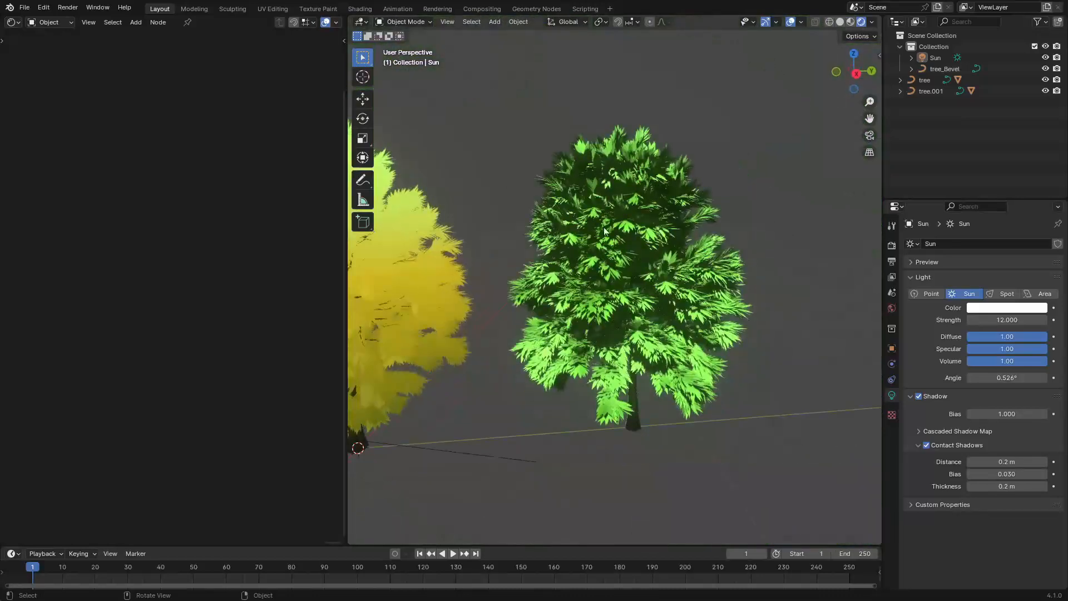
- Set the Noise Texture's Scale to 3.650 and Detail to 6.130 in the duplicate tree's leaf material
left_click(605, 230)
scroll(271, 249, "down", 3)
middle_click_drag(272, 249, 211, 253)
scroll(142, 329, "up", 4)
middle_click_drag(142, 329, 334, 312)
scroll(562, 293, "up", 4)
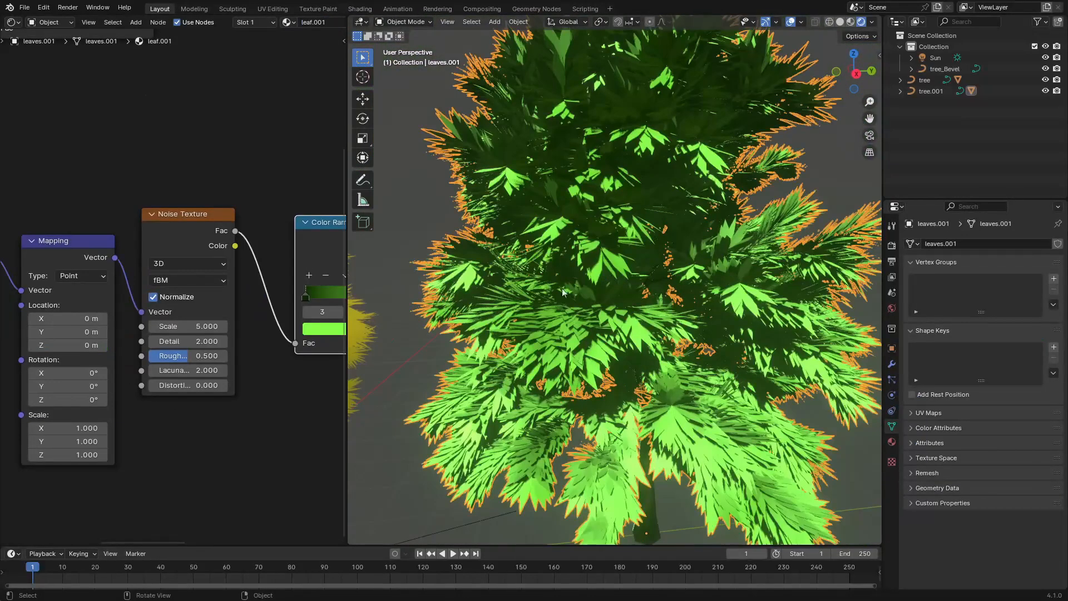
mouse_move(212, 330)
left_mouse_down()
mouse_move(153, 330)
mouse_move(208, 328)
left_mouse_up()
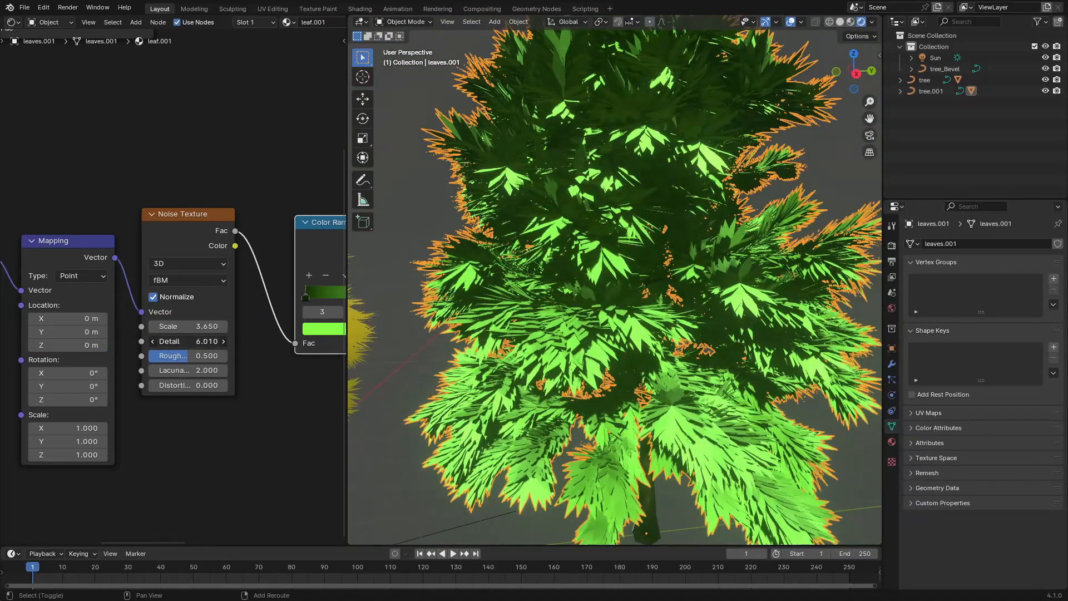
- Move the Color Ramp's darkest stop inward, the lighter middle stop to 0.668, and the brightest stop slightly inward
scroll(254, 370, "down", 4)
middle_click_drag(255, 369, 142, 386)
scroll(141, 386, "up", 4)
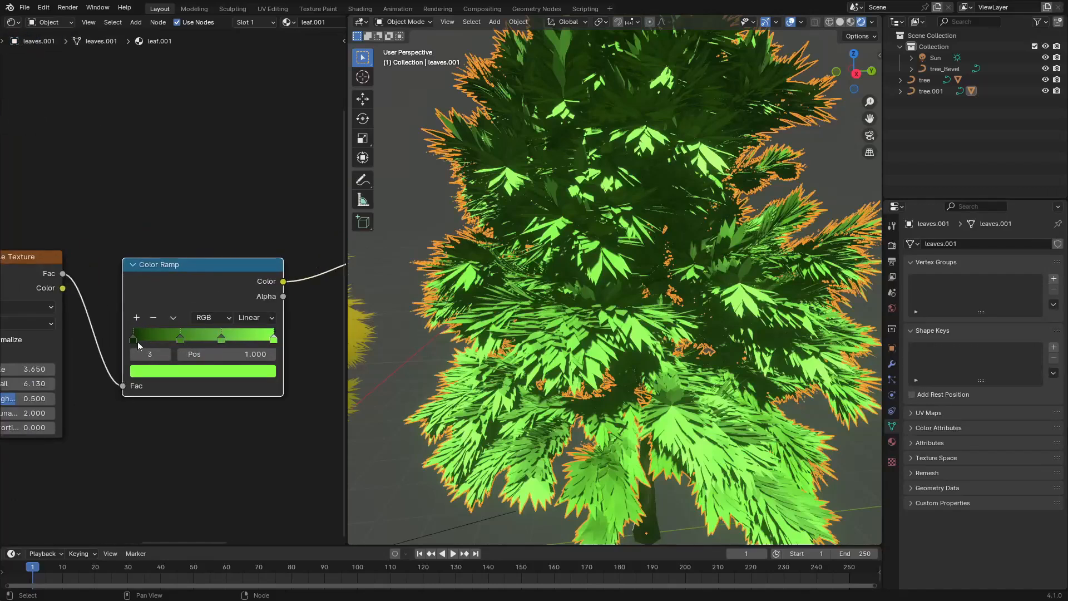
left_click_drag(137, 342, 258, 339)
left_click_drag(304, 341, 301, 341)
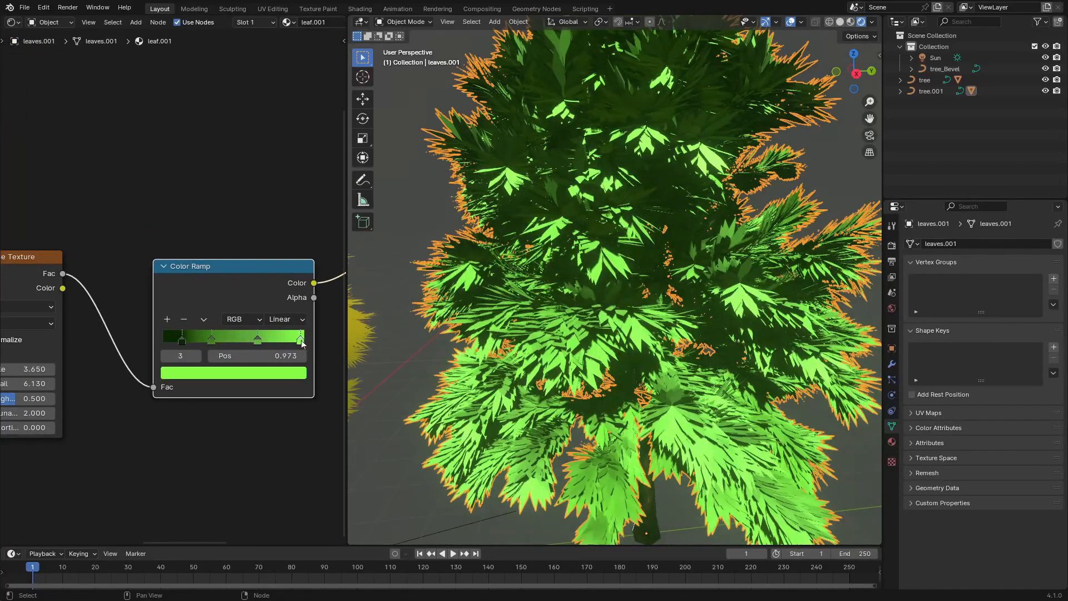
- Brighten the Color Ramp stop at position 0.668 to a lighter green
left_click(264, 374)
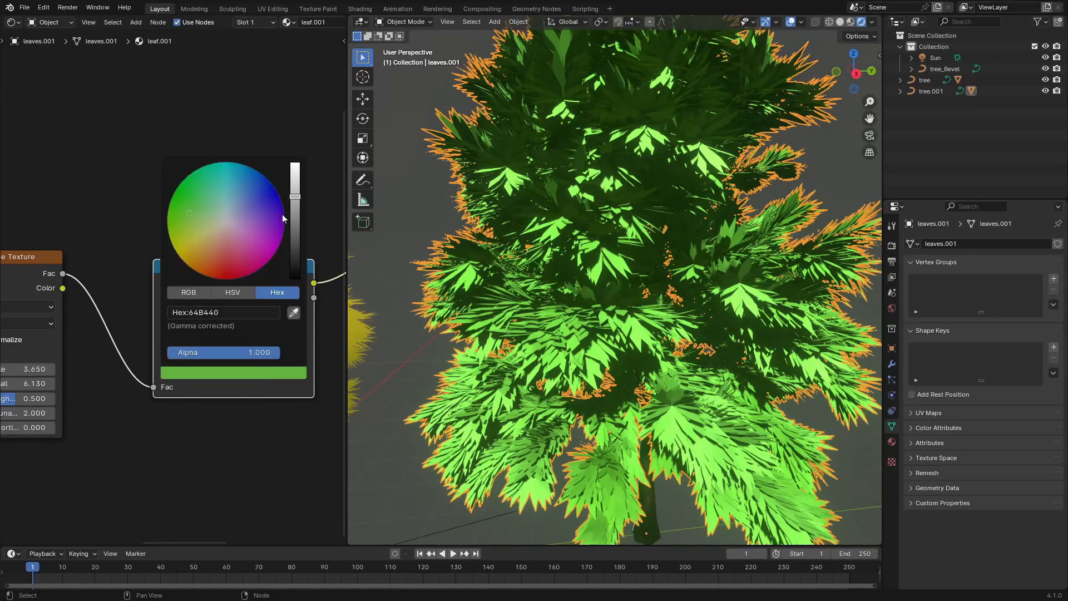
left_click_drag(295, 197, 294, 175)
scroll(740, 412, "down", 2)
left_click(748, 417)
- Set the viewport shading's Compositor option to Always
scroll(718, 406, "down", 3)
mouse_move(695, 392)
middle_mouse_down()
mouse_move(713, 408)
mouse_move(690, 382)
middle_mouse_up()
scroll(712, 408, "down", 2)
scroll(709, 406, "up", 2)
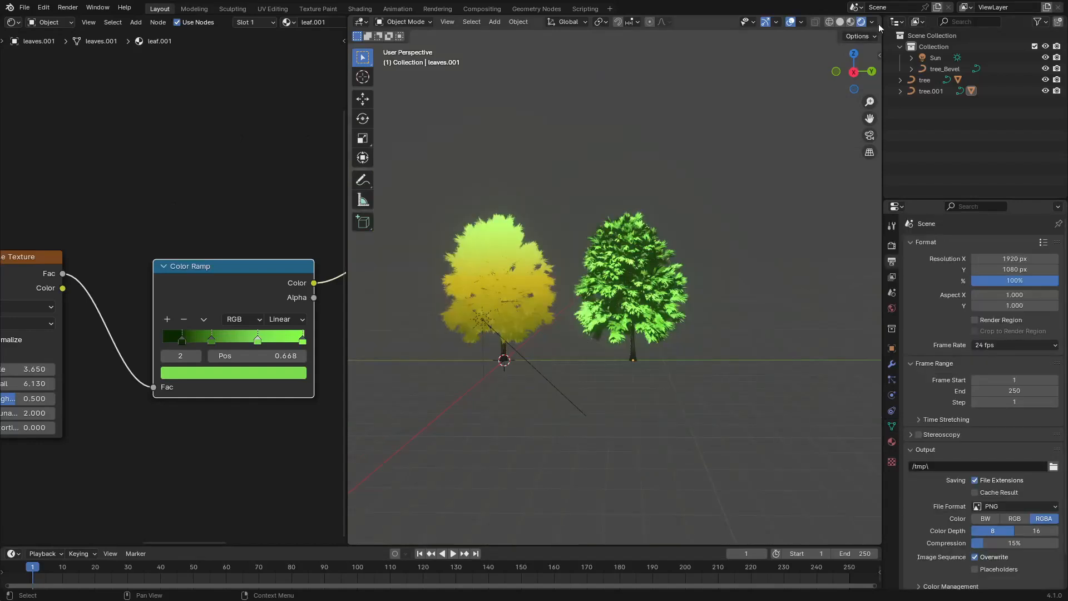
left_click(872, 22)
left_click(918, 185)
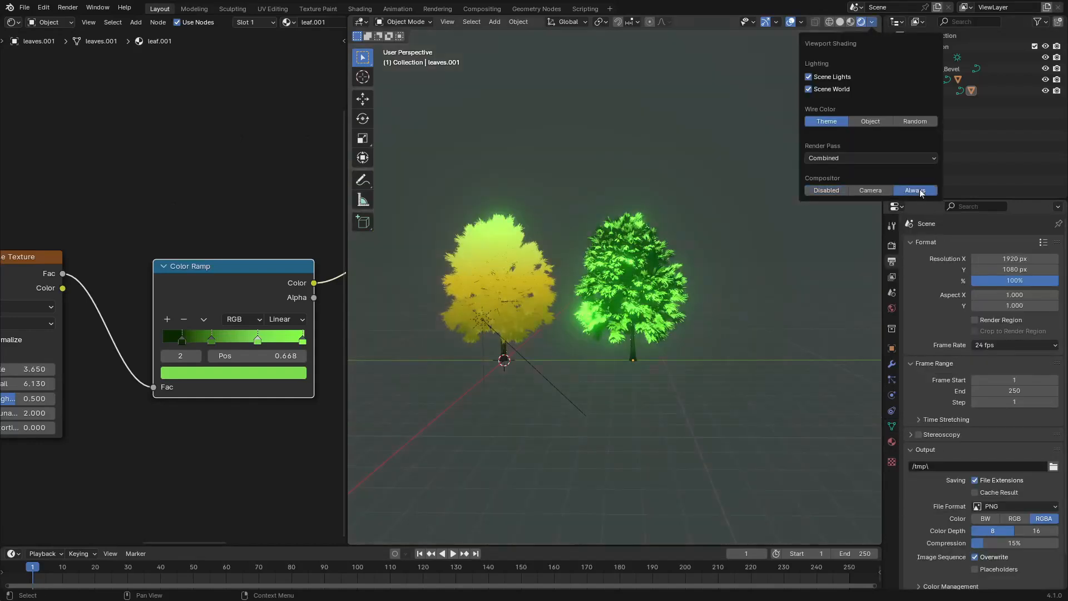
scroll(760, 324, "up", 3)
middle_click_drag(759, 324, 746, 306)
scroll(588, 205, "down", 2)
- Select the duplicate tree's leaves and move their Material Output node farther away from the Mix Shader
left_click_drag(591, 205, 700, 396)
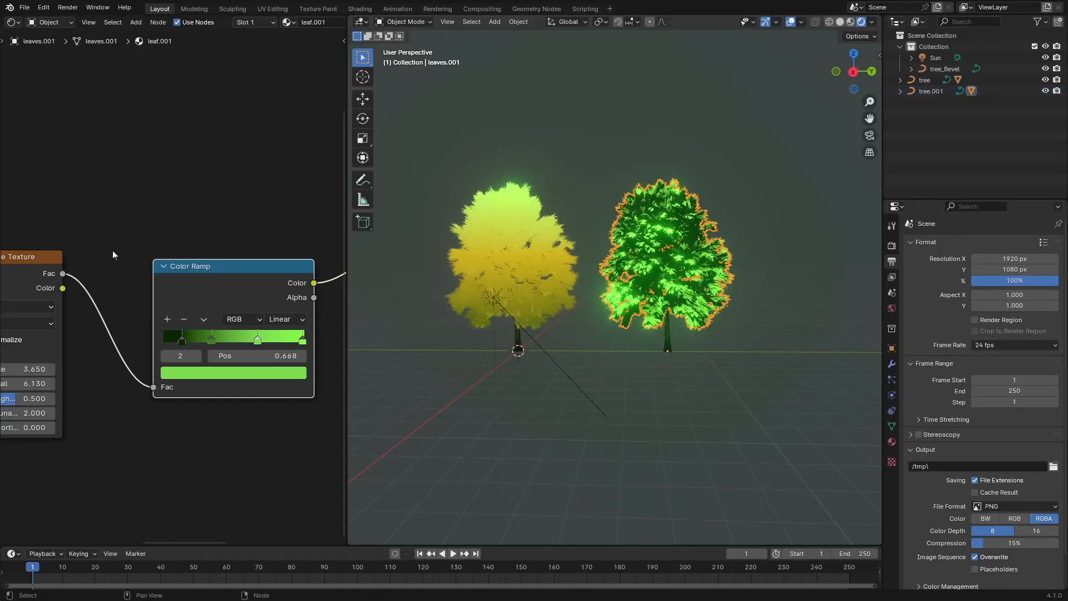
scroll(113, 255, "down", 5)
middle_click_drag(113, 254, 152, 233)
scroll(198, 299, "down", 5)
scroll(174, 268, "up", 2)
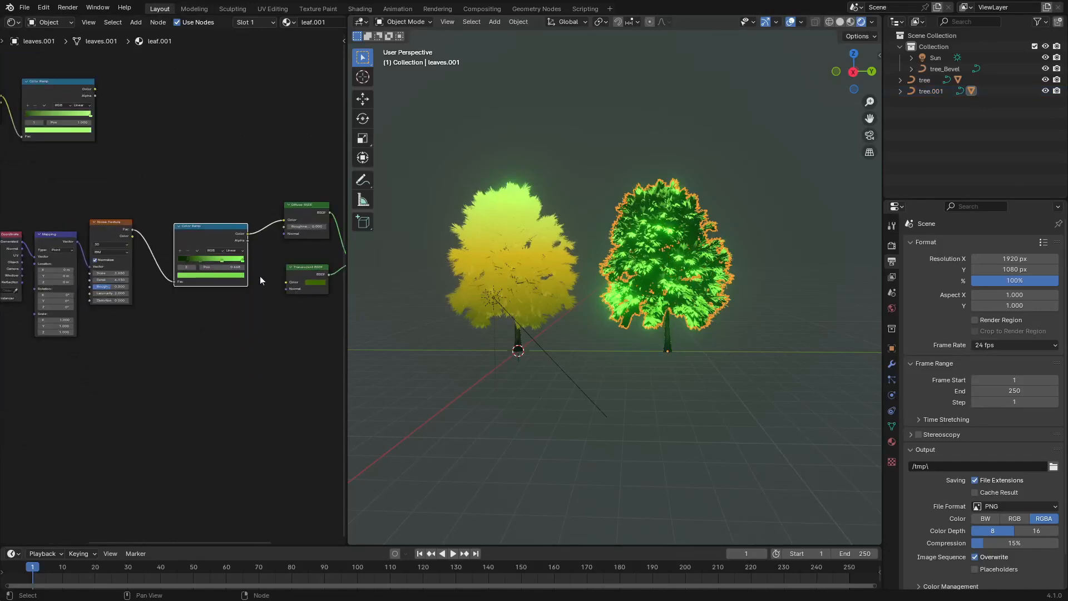
scroll(259, 276, "up", 6)
scroll(214, 267, "up", 3)
middle_click_drag(253, 261, 241, 285)
scroll(241, 285, "down", 5)
left_click(275, 295)
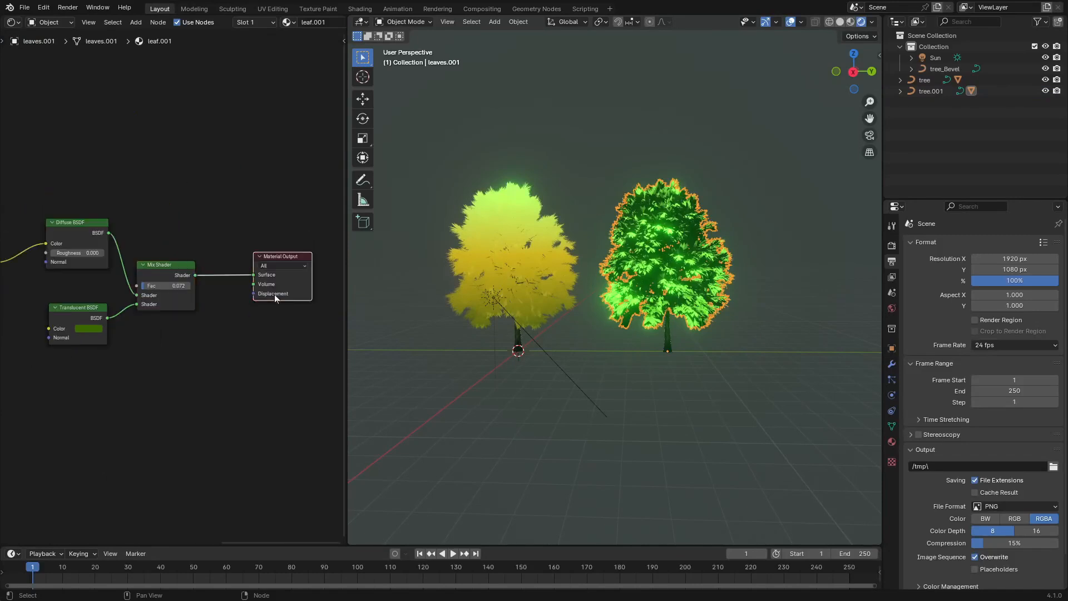
left_click_drag(275, 295, 395, 281)
- Insert a Shader to RGB node between the Mix Shader and the Material Output
scroll(240, 257, "up", 4)
middle_click_drag(240, 257, 133, 303)
scroll(217, 207, "up", 4)
key("q")
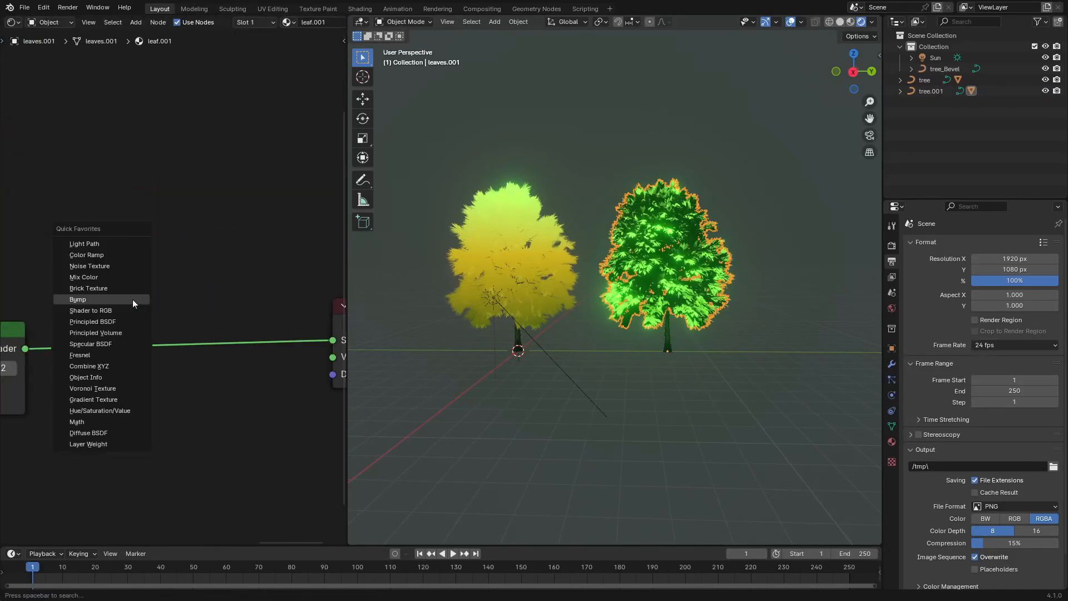
left_click(73, 310)
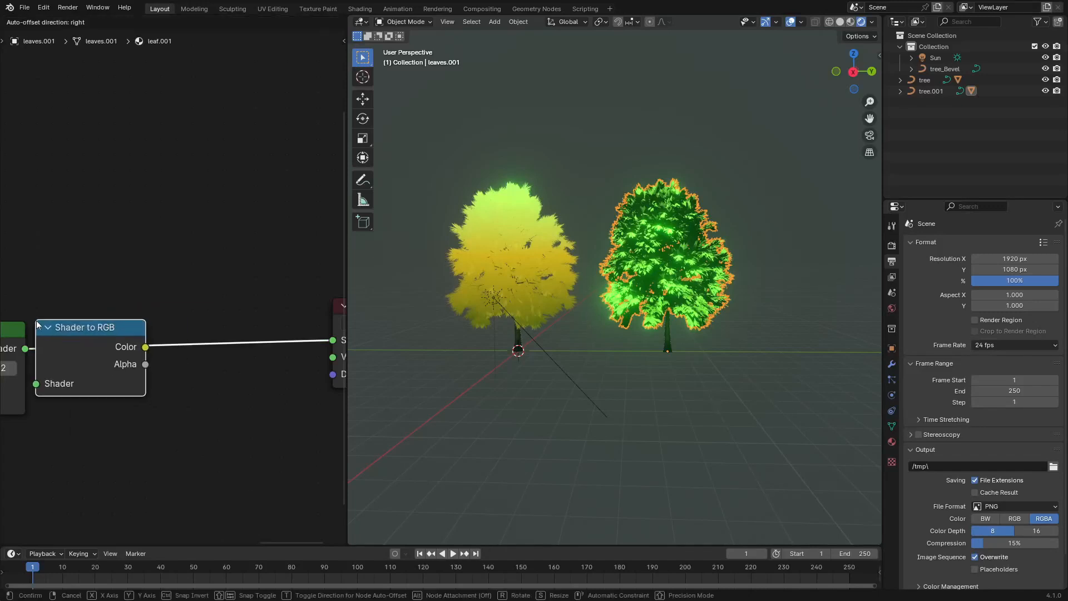
left_click(36, 325)
key("shift+a")
left_click(226, 231)
left_click(165, 244)
- Duplicate the noise-driven Color Ramp and insert the copy between Shader to RGB and the Material Output
scroll(173, 288, "down", 10)
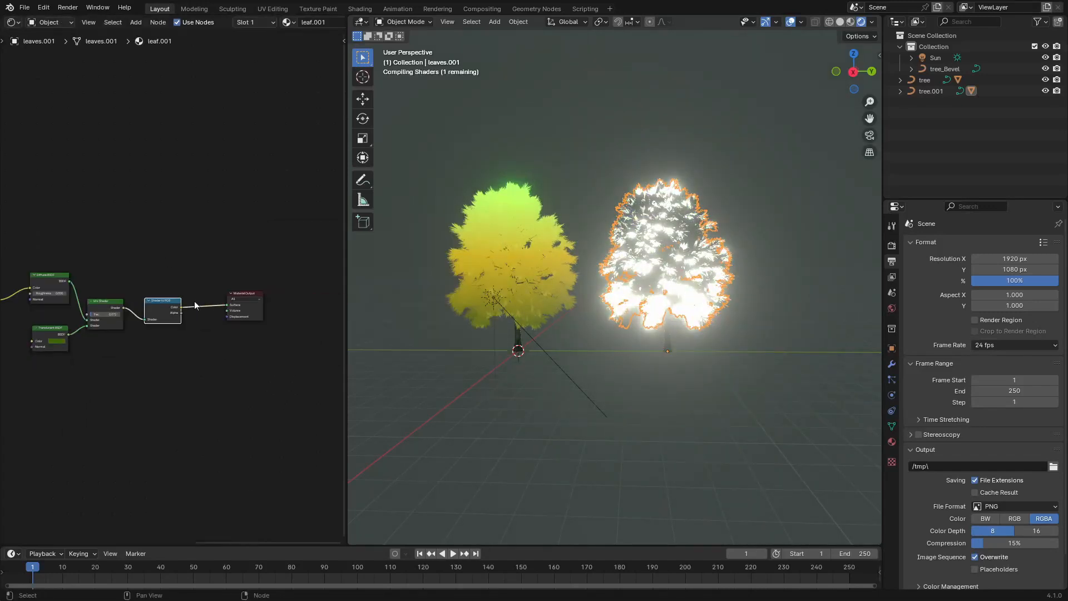
middle_click_drag(195, 301, 12, 388)
middle_click_drag(198, 423, 109, 349)
left_click(102, 346)
key("shift+d")
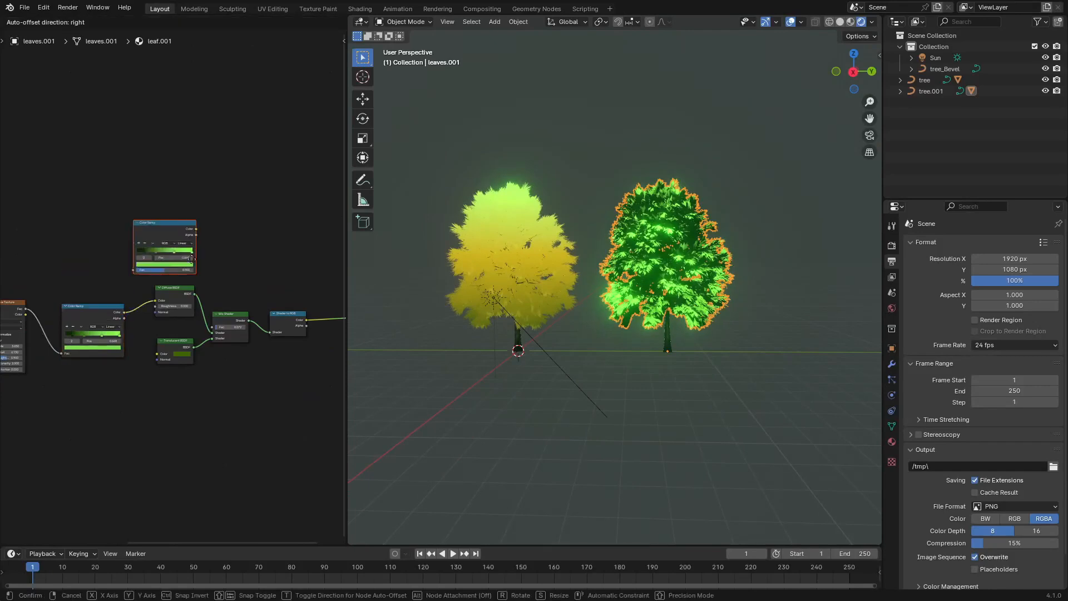
left_click(359, 331)
- Set the copied Color Ramp's interpolation to Constant
middle_click_drag(679, 328, 620, 302)
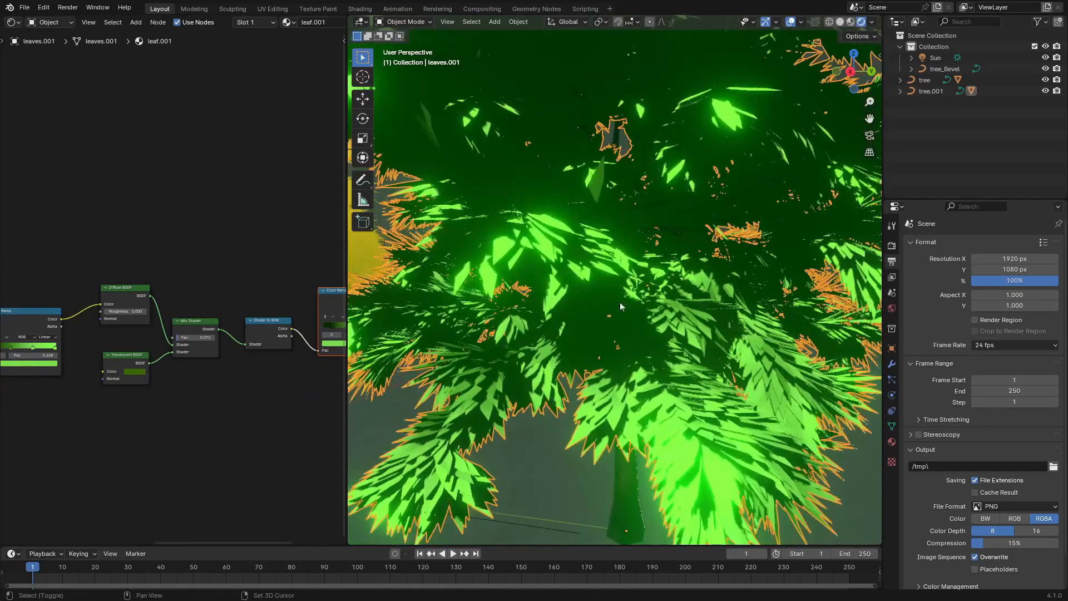
scroll(249, 363, "up", 5)
left_click(220, 349)
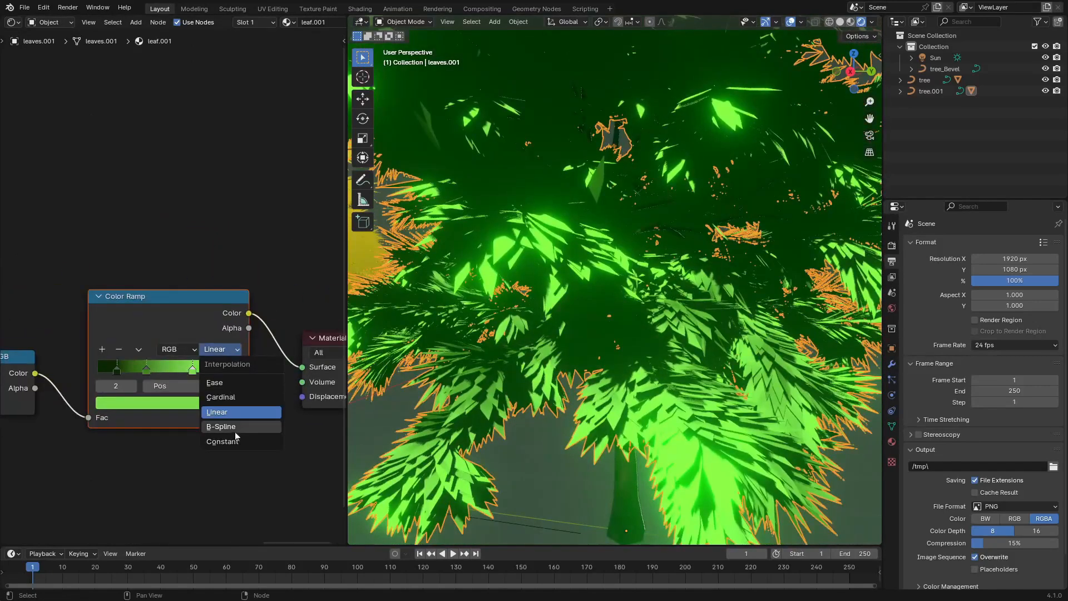
left_click(238, 443)
- Try rotating the Sun light about the global Z axis
middle_click_drag(702, 337, 515, 342)
left_click(509, 333)
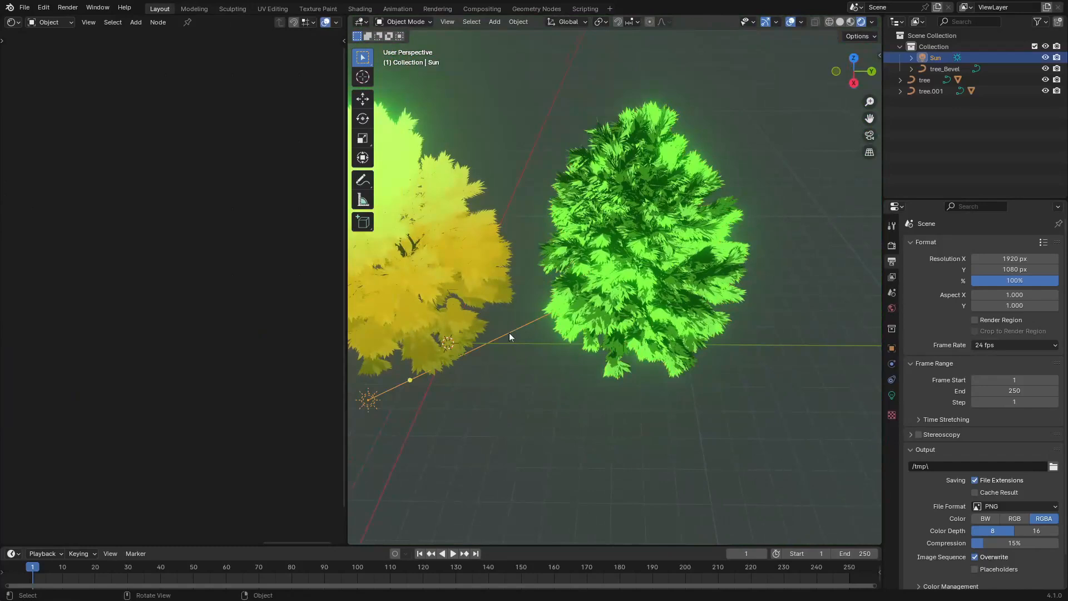
key("r")
key("z")
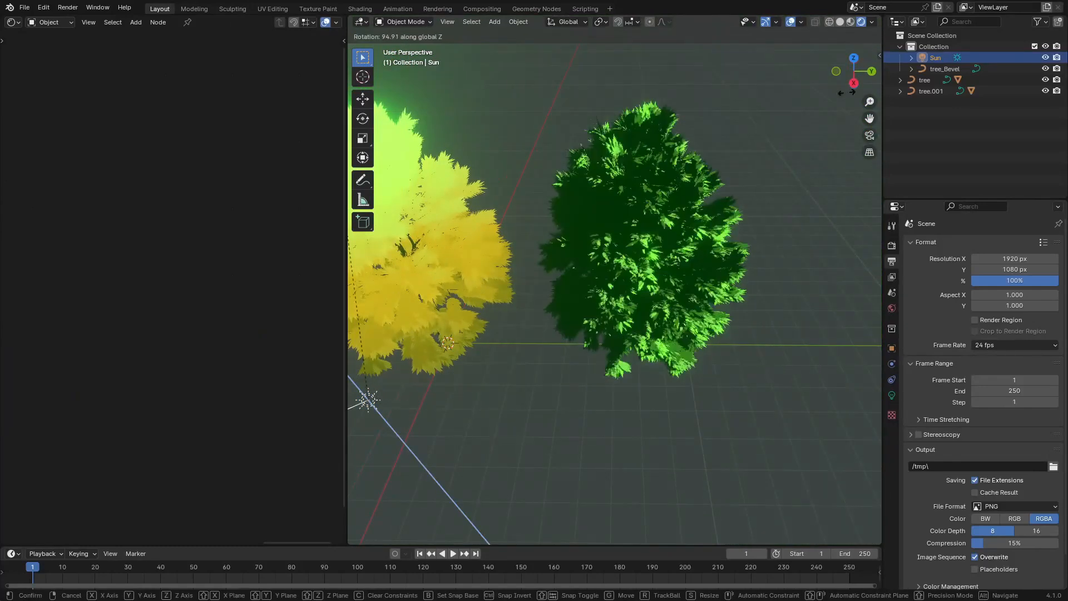
right_click(651, 318)
middle_click_drag(651, 318, 661, 236)
scroll(658, 239, "down", 5)
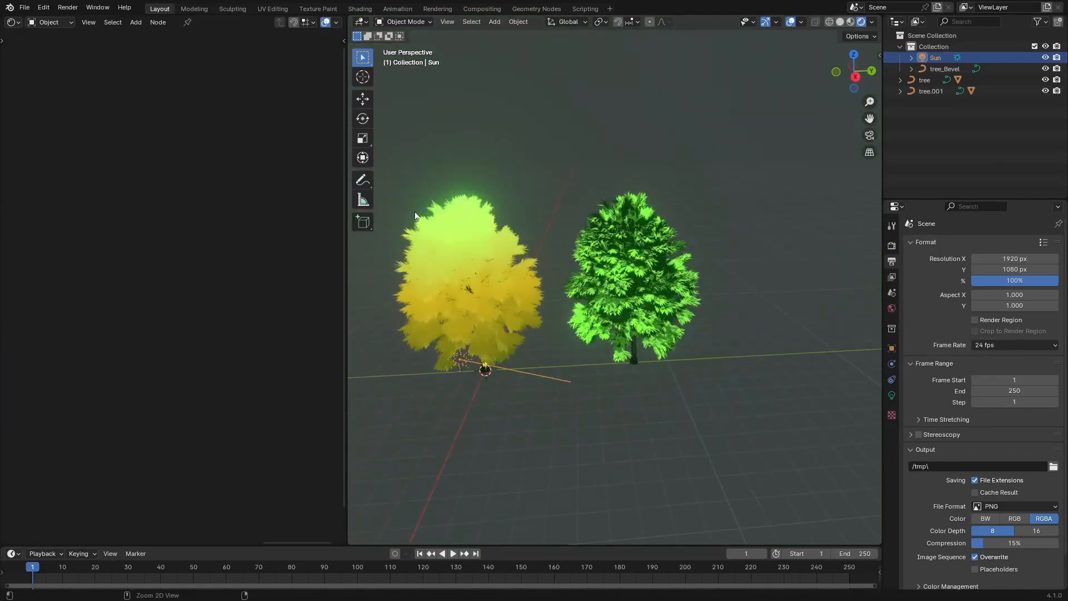
left_click(634, 358, "shift")
middle_click_drag(746, 380, 653, 379, "shift")
key("shift+d")
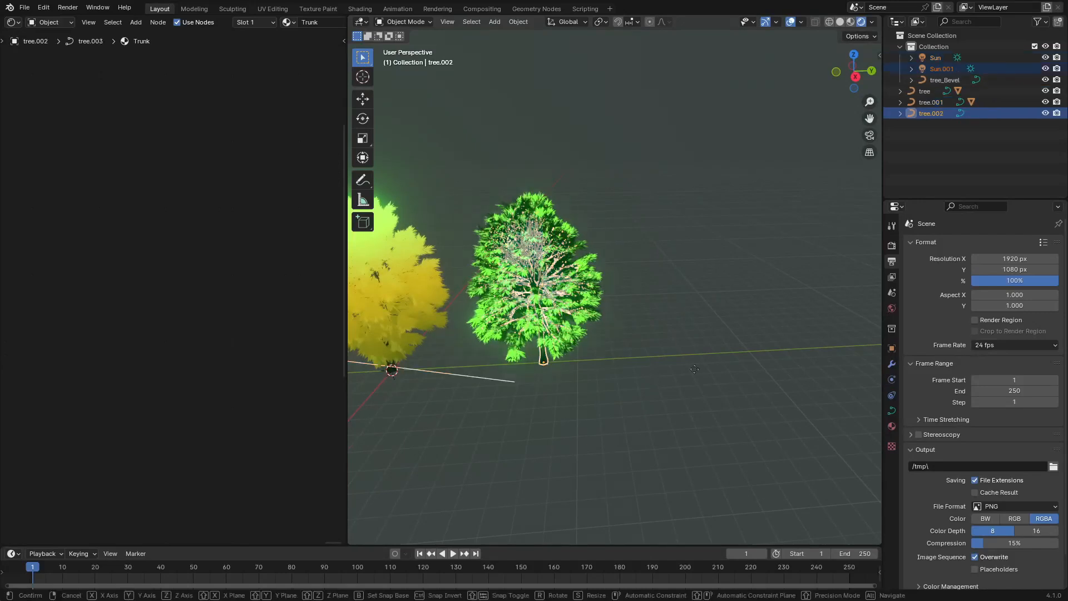
right_click(804, 370)
key("x")
- Duplicate the green toon-shaded tree together with its leaves and place the copy beside it along the global Y axis
left_click_drag(473, 217, 629, 352)
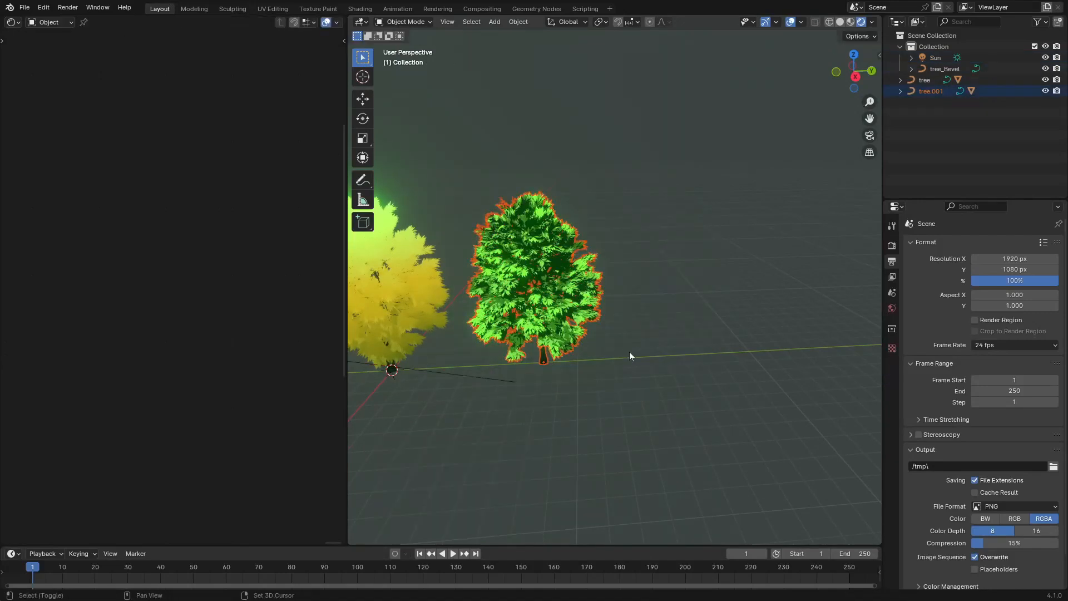
key("shift+d")
key("x")
key("y")
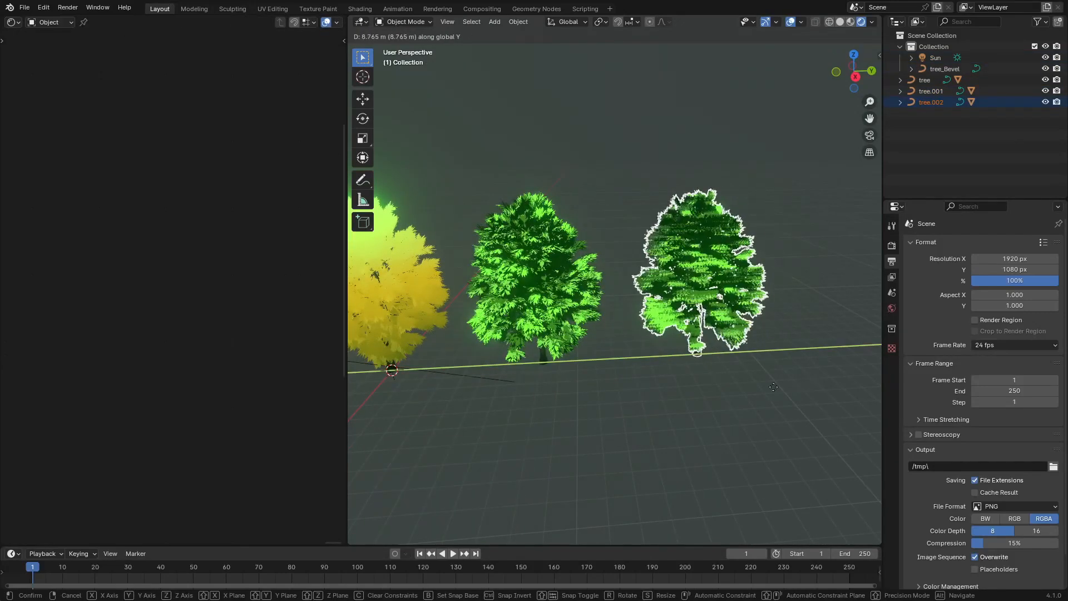
left_click(788, 374)
- Try removing the Shader to RGB and Color Ramp nodes from the new copy's leaf material and linking the Mix Shader directly to the output
left_click(695, 309)
middle_click_drag(211, 319, 237, 319)
left_click_drag(45, 212, 216, 425)
key("x")
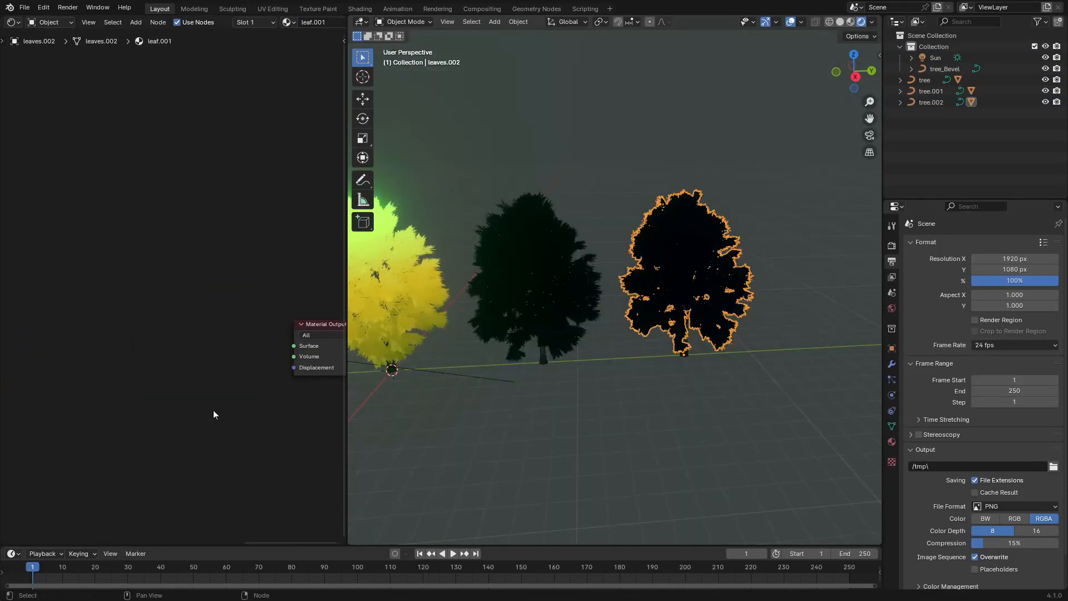
scroll(200, 350, "down", 3)
left_click(77, 315, "ctrl+shift")
scroll(716, 332, "up", 3)
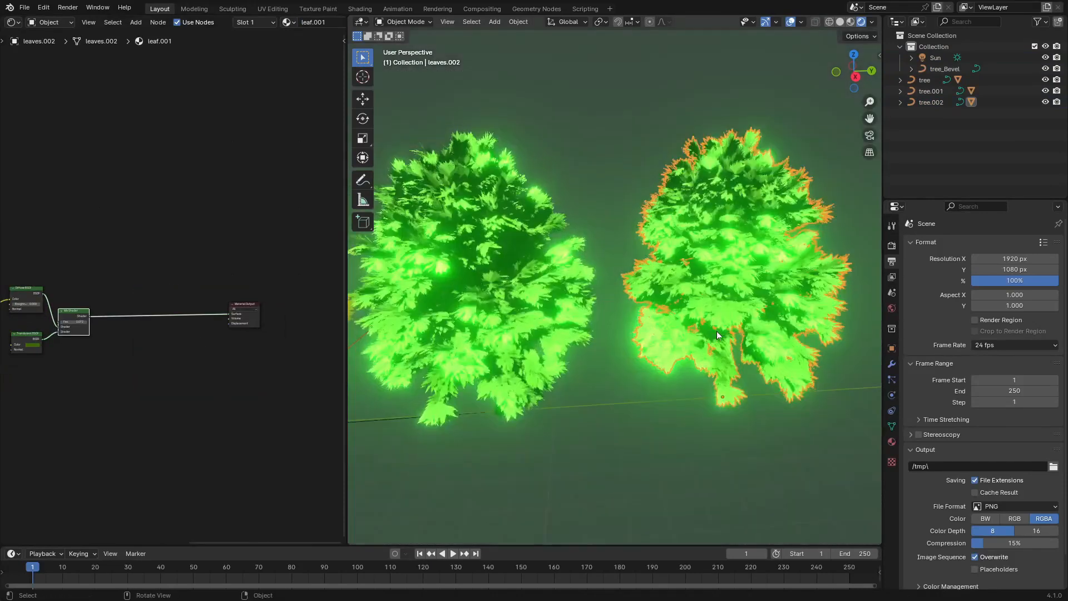
- Undo the node removal in the shared leaf material and make the new copy's leaf material single-user
left_click(750, 376)
middle_click_drag(750, 377, 441, 312)
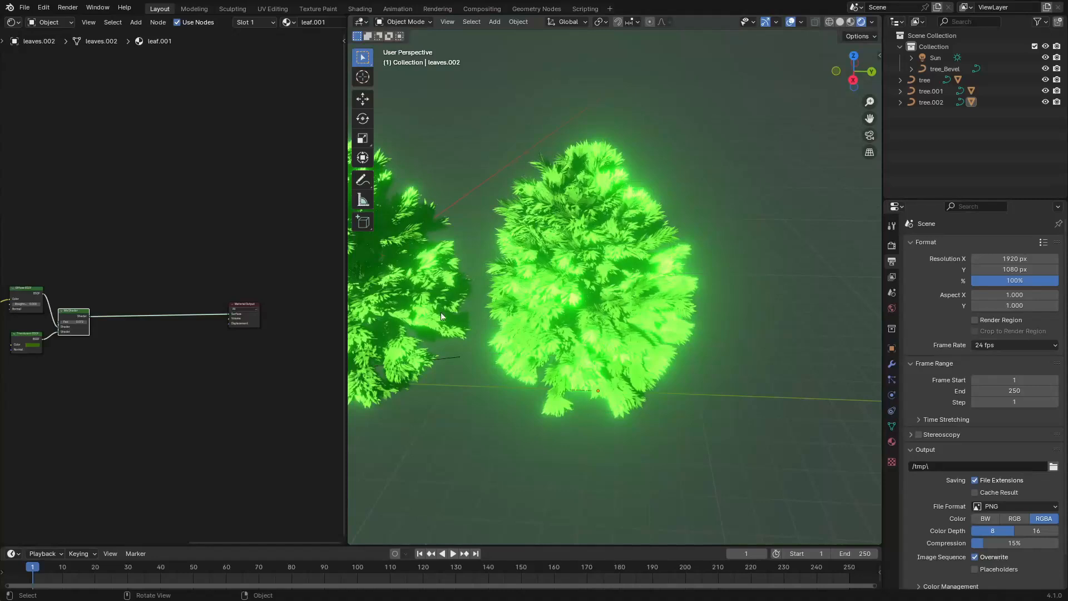
left_click(428, 290)
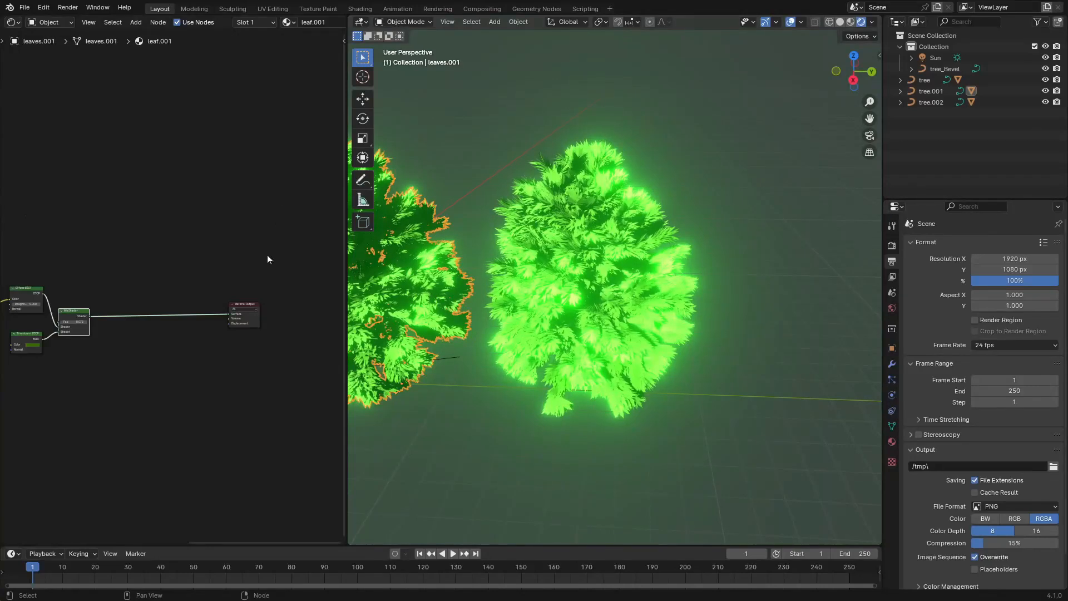
left_click(483, 377)
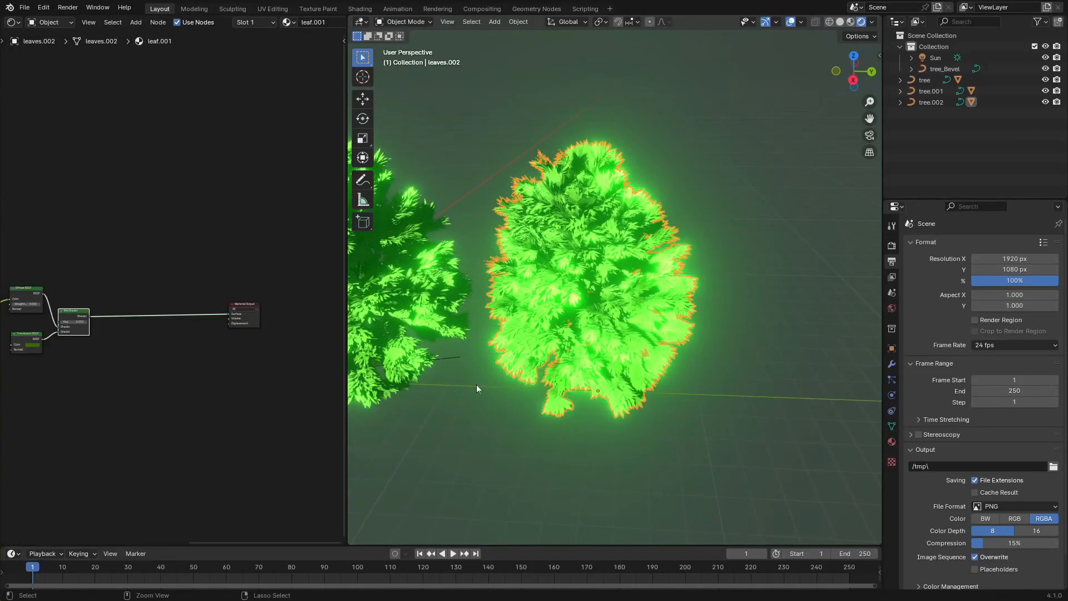
scroll(142, 276, "up", 2)
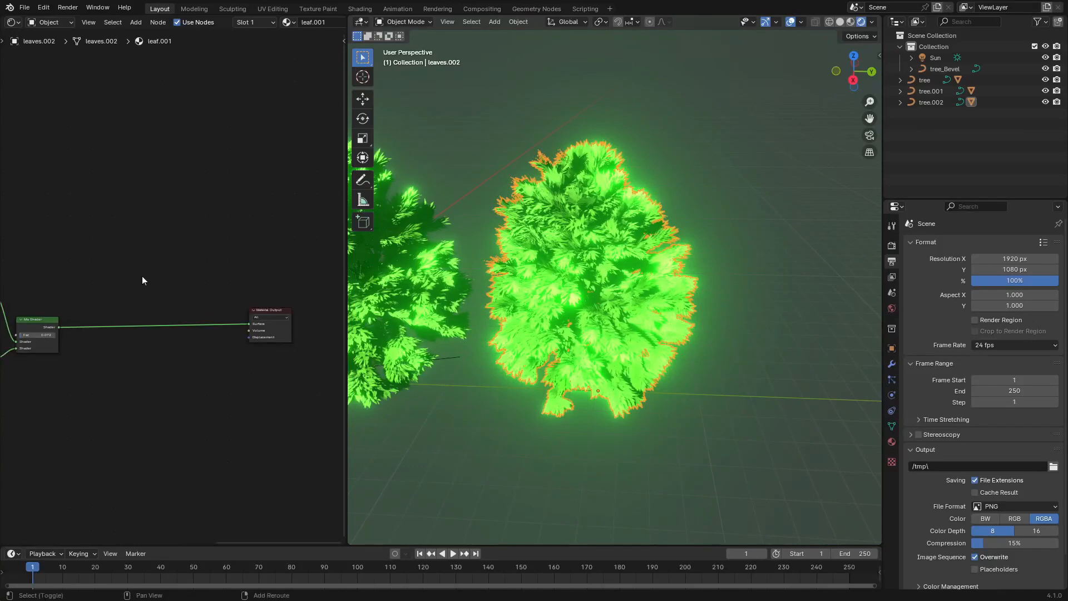
key("ctrl+z")
scroll(268, 24, "down", 4)
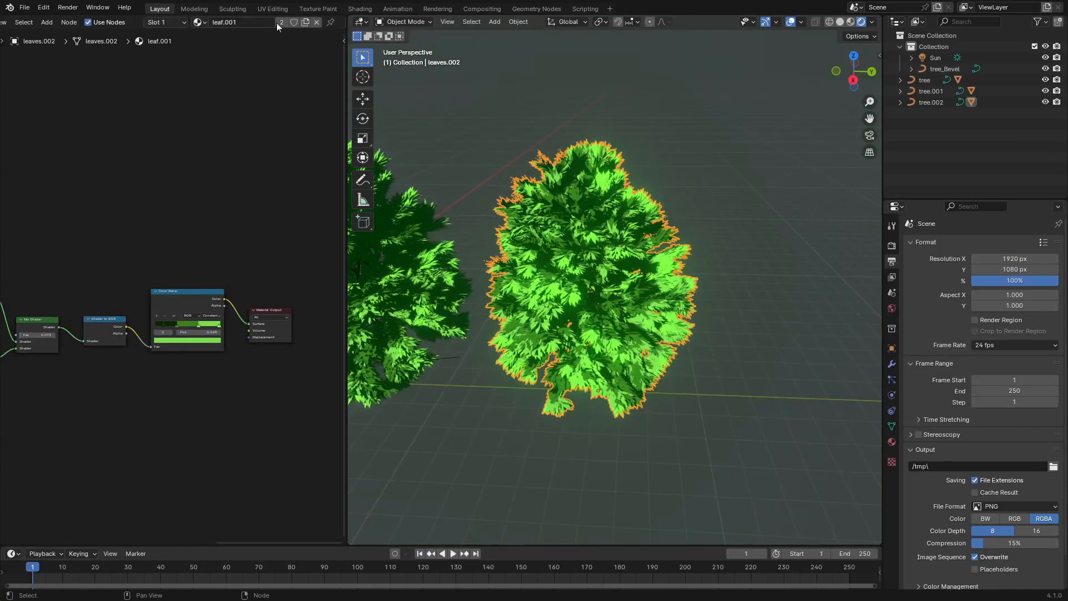
left_click(279, 23)
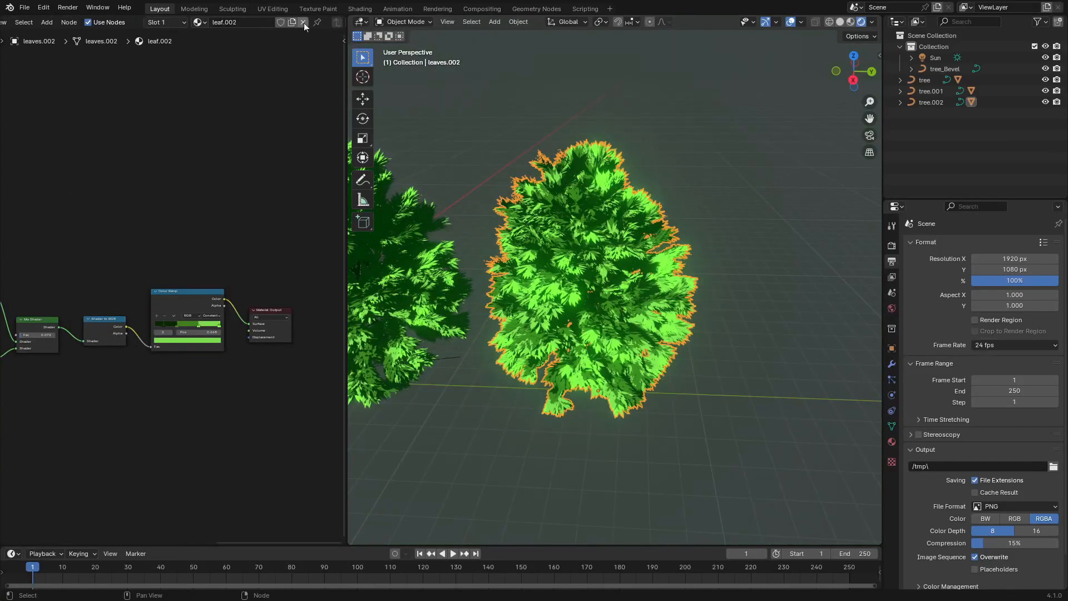
- Remove the Shader to RGB and Color Ramp nodes from the middle tree's leaf material, keeping the Mix Shader connected to the Material Output
left_click(401, 315)
left_click_drag(85, 249, 180, 365)
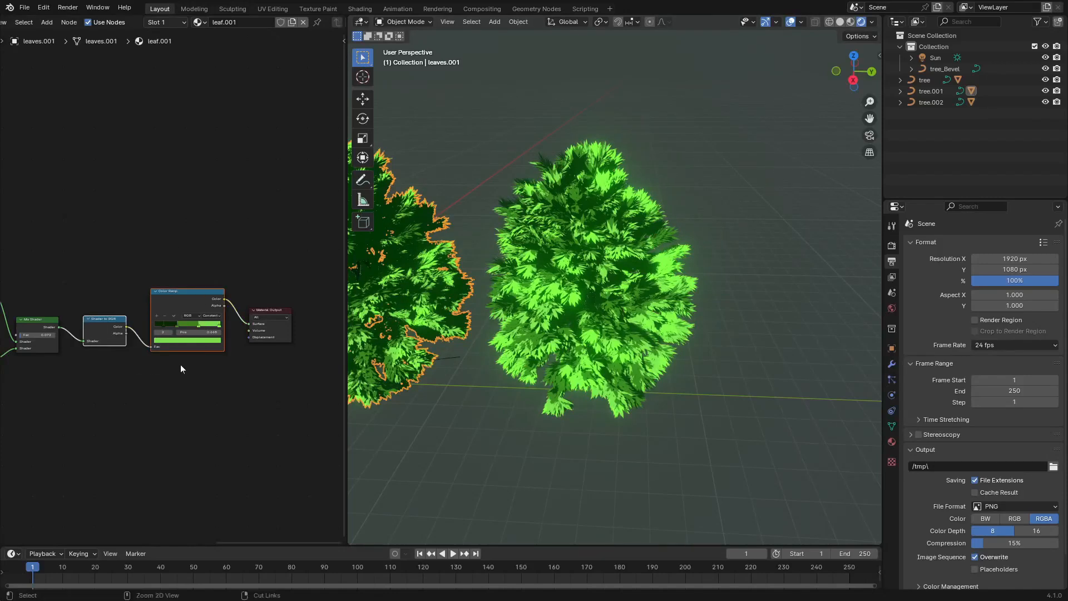
key("ctrl+x")
- Examine the leaf shading of the three trees up close and from several angles
middle_click_drag(480, 372, 796, 257)
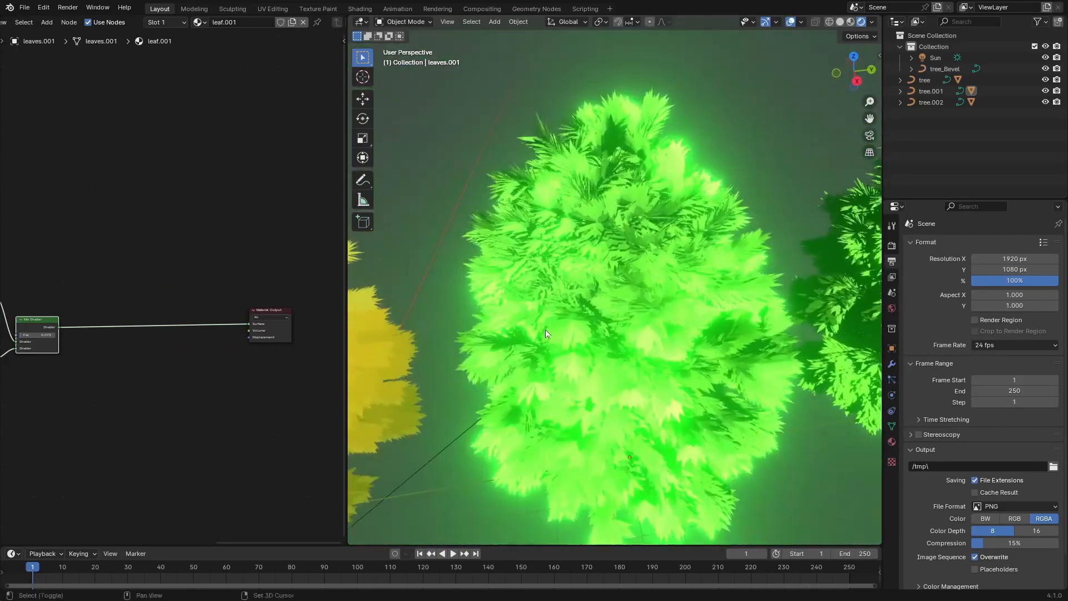
scroll(797, 257, "down", 4)
scroll(569, 378, "up", 4)
middle_click_drag(706, 315, 685, 267)
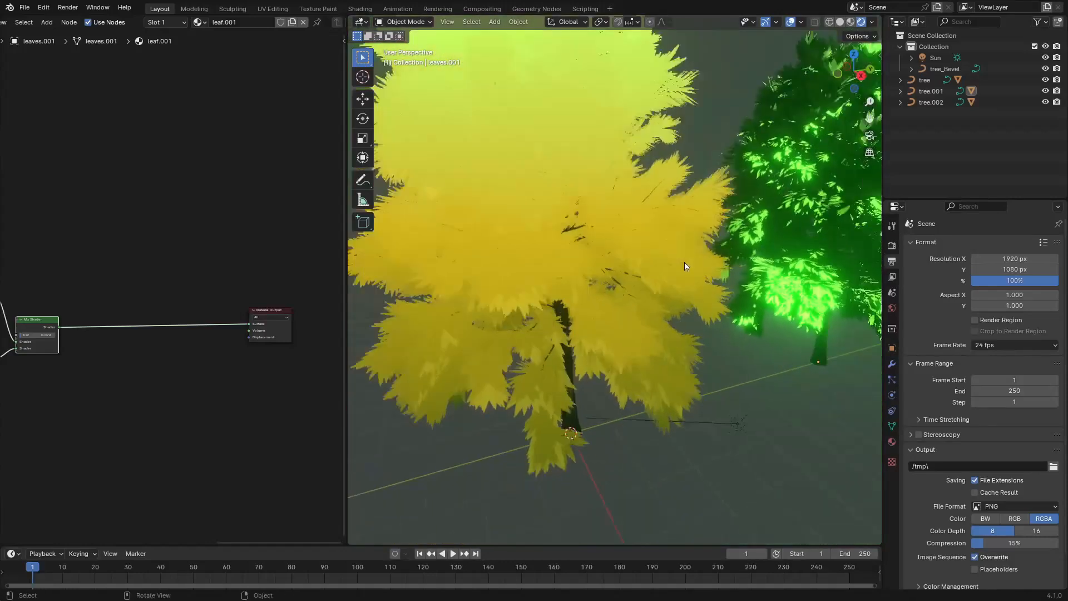
scroll(618, 269, "down", 5)
key("ctrl+space")
middle_click_drag(648, 313, 554, 338)
scroll(613, 355, "up", 4)
key("ctrl+space")
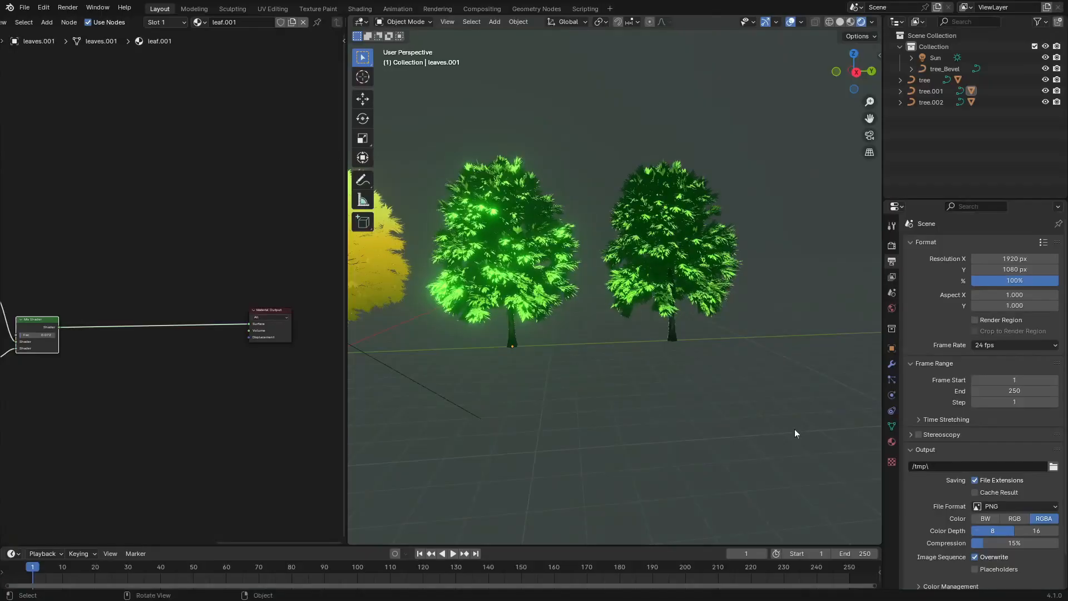
- Set the world background strength to 0
left_click(891, 308)
left_click_drag(1007, 333, 971, 333)
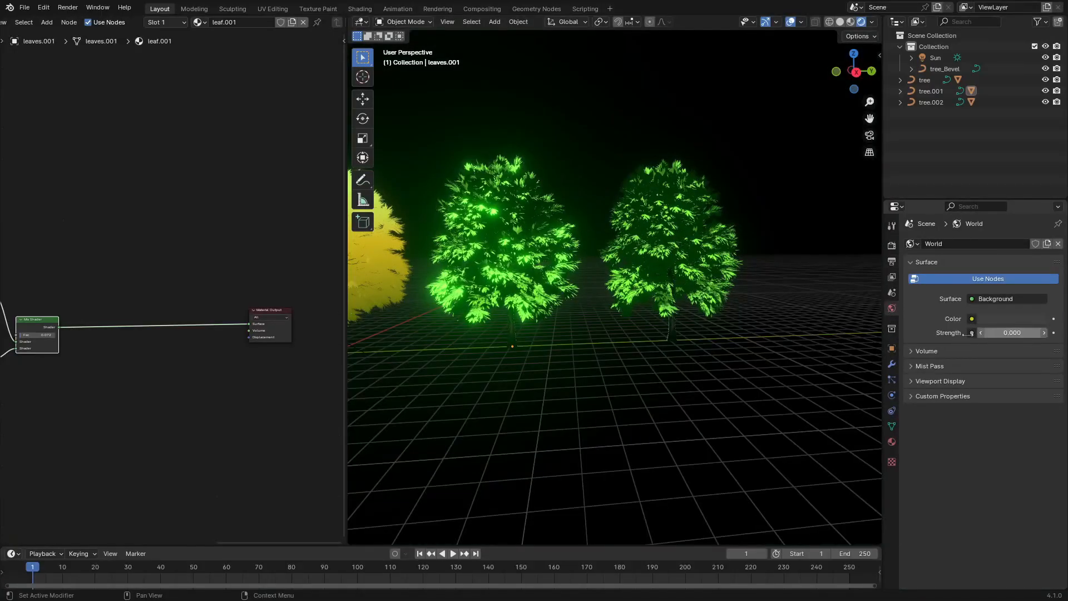
middle_click_drag(609, 341, 631, 355, "shift")
- Enable a transparent film background in the render settings and maximize the 3D viewport around the three trees
left_click(891, 245)
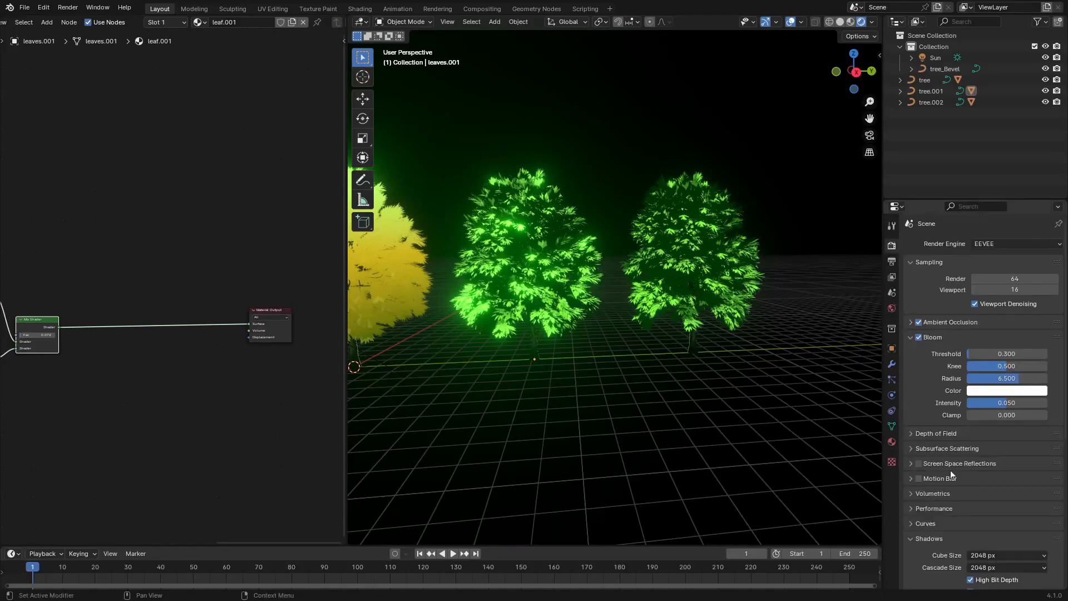
scroll(950, 473, "down", 5)
left_click(923, 504)
left_click(970, 533)
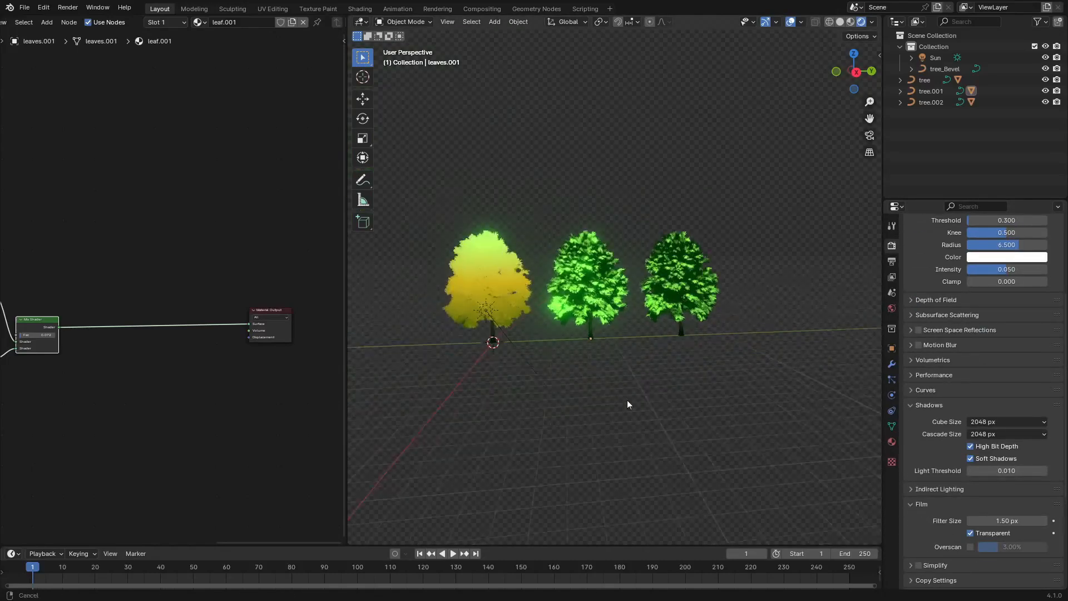
key("ctrl+space")
middle_click_drag(627, 402, 599, 391)
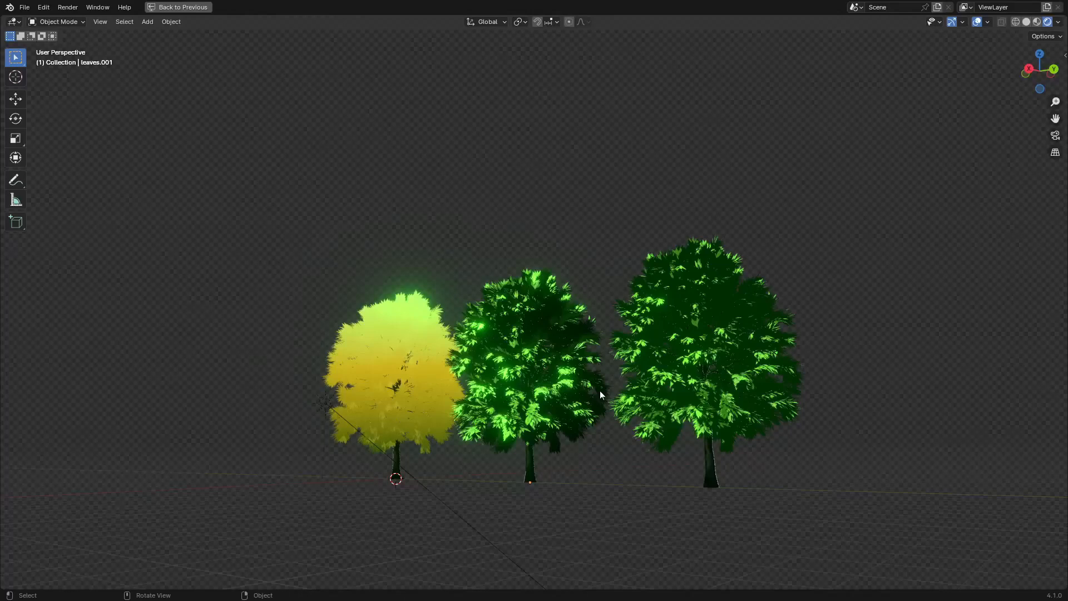